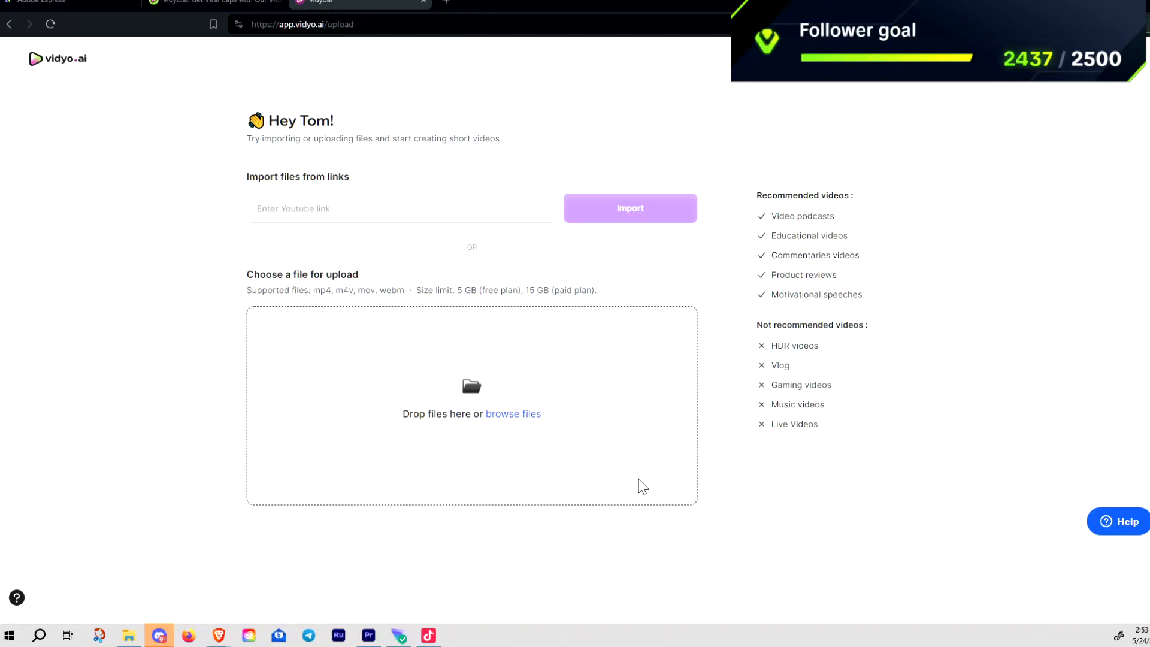
# Step: Upload the video file Module 3_ Identifying Patterns.mp4 from the computer as the source for the short clips
pyautogui.click(205, 5)
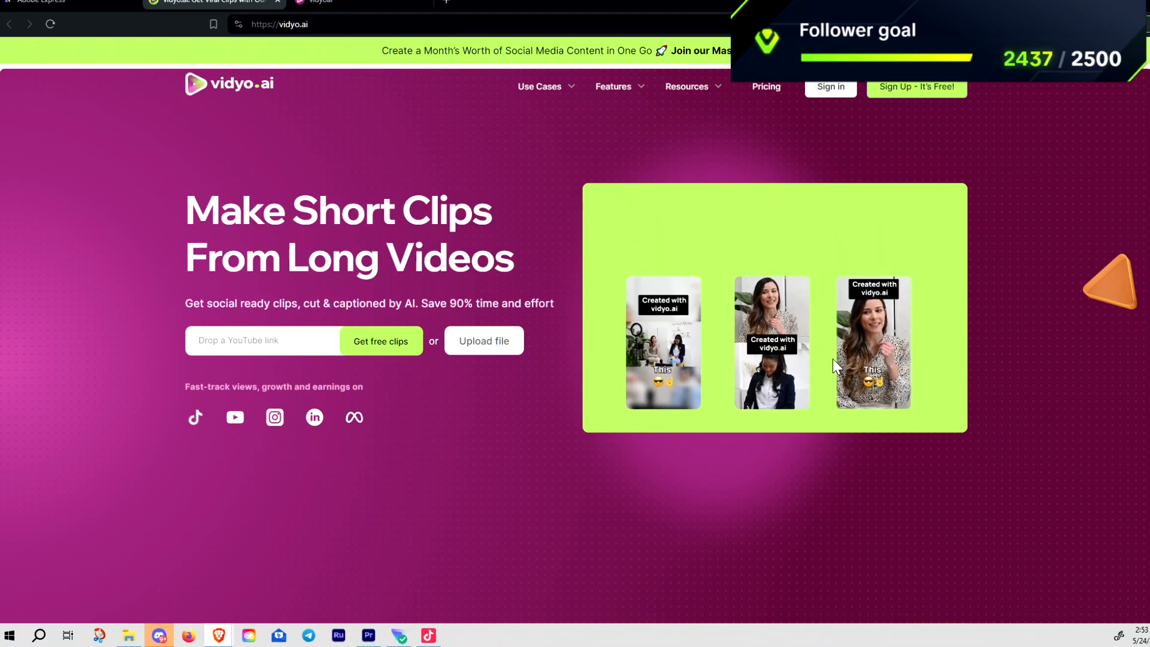
pyautogui.click(346, 6)
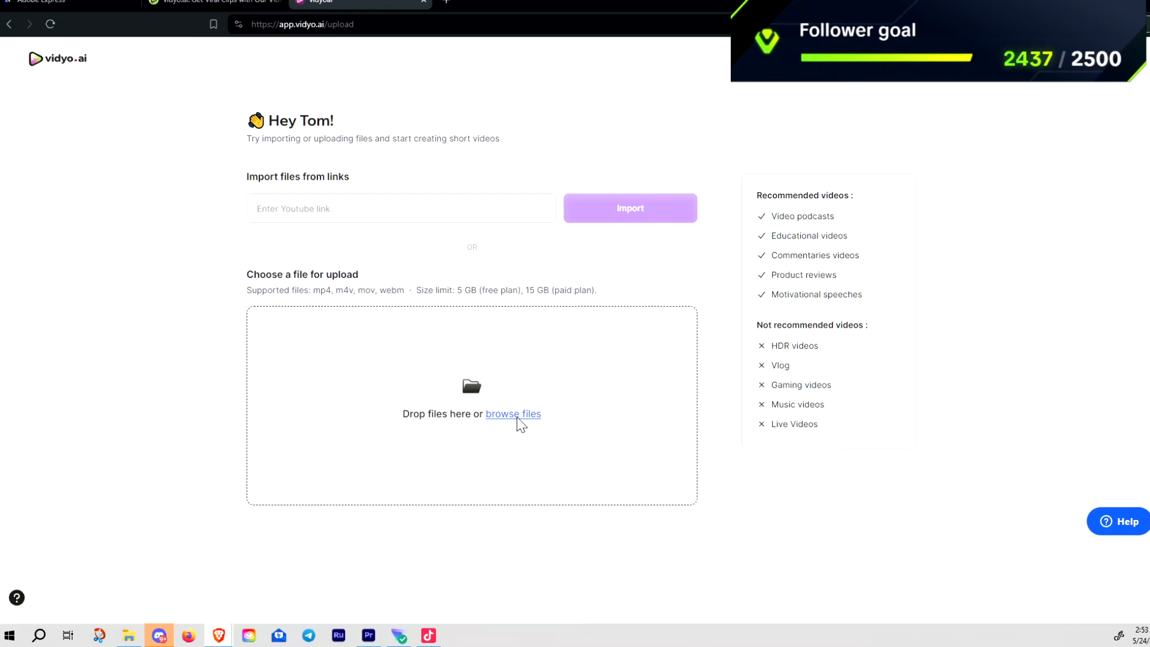
pyautogui.click(518, 417)
pyautogui.moveTo(486, 11); pyautogui.dragTo(1149, 198)
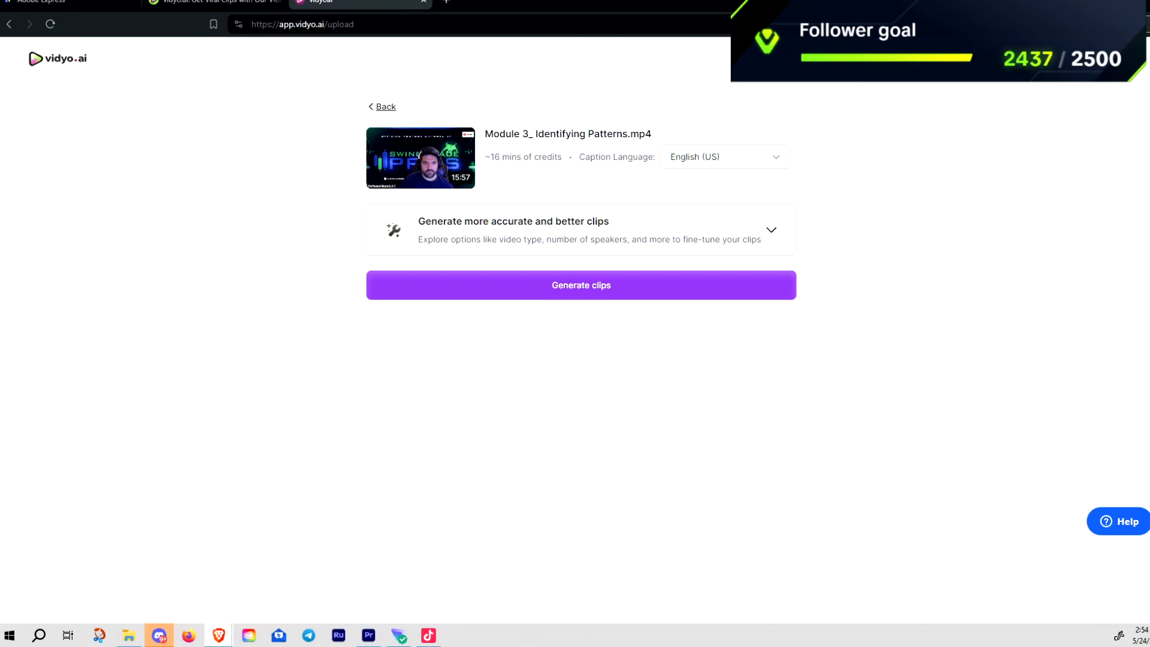
pyautogui.moveTo(490, 157); pyautogui.dragTo(554, 163)
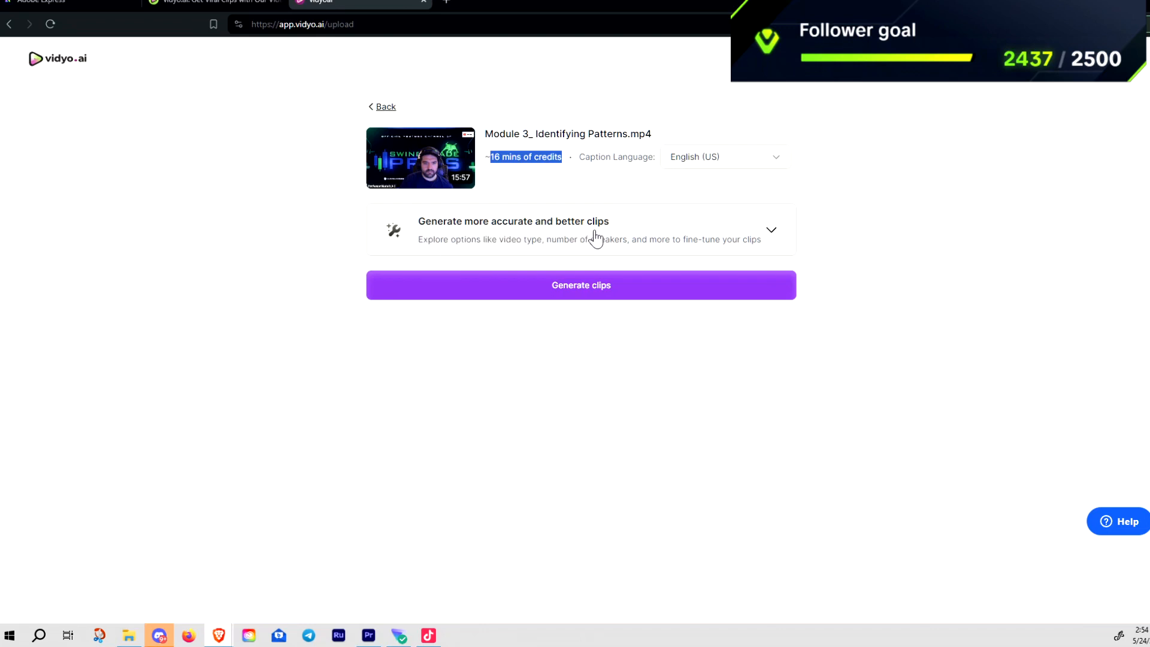
# Step: In the options for more accurate clips, set content type Livestream, video detail Single cam and 1 speaker
pyautogui.click(772, 234)
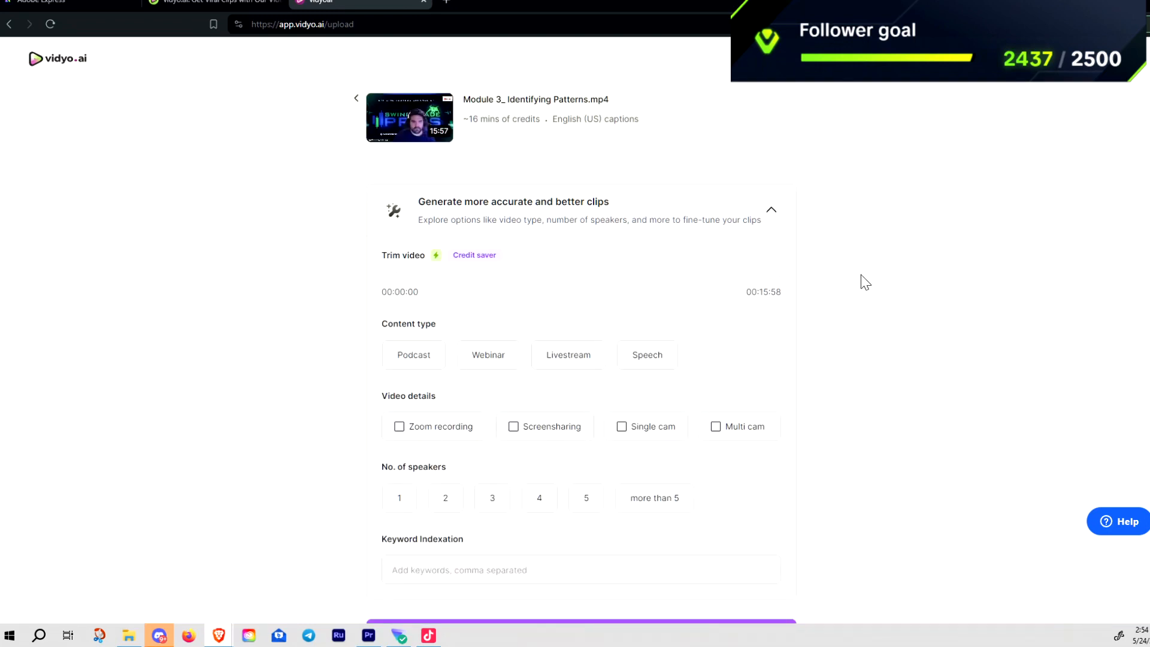
pyautogui.scroll(-1, 890, 285)
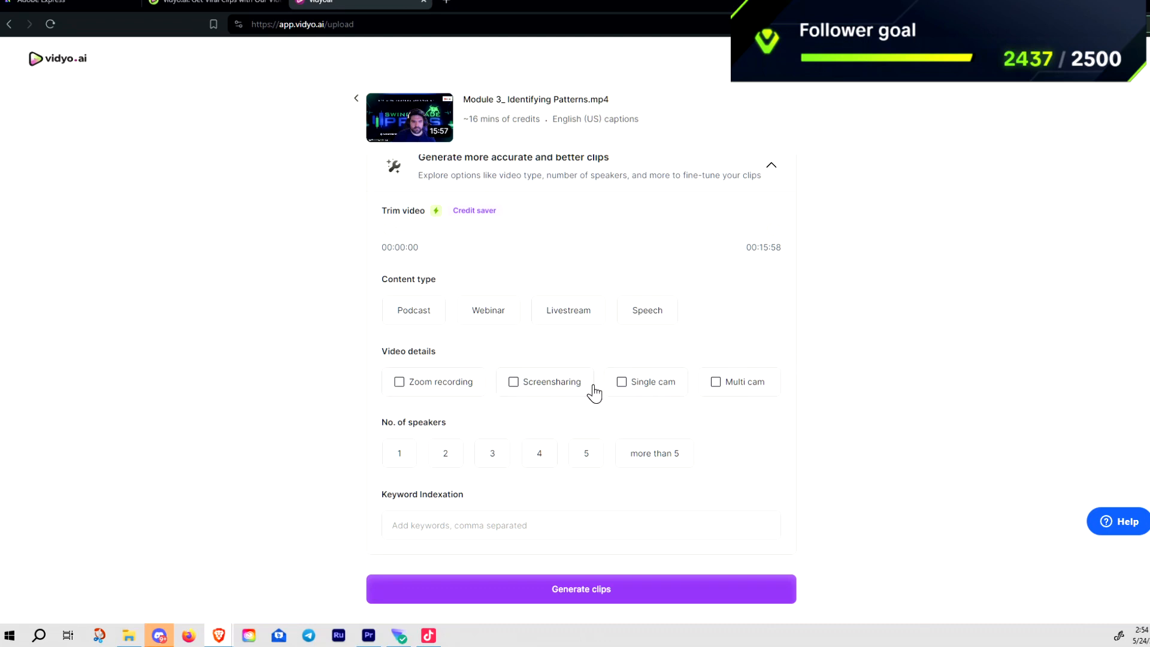
pyautogui.click(622, 384)
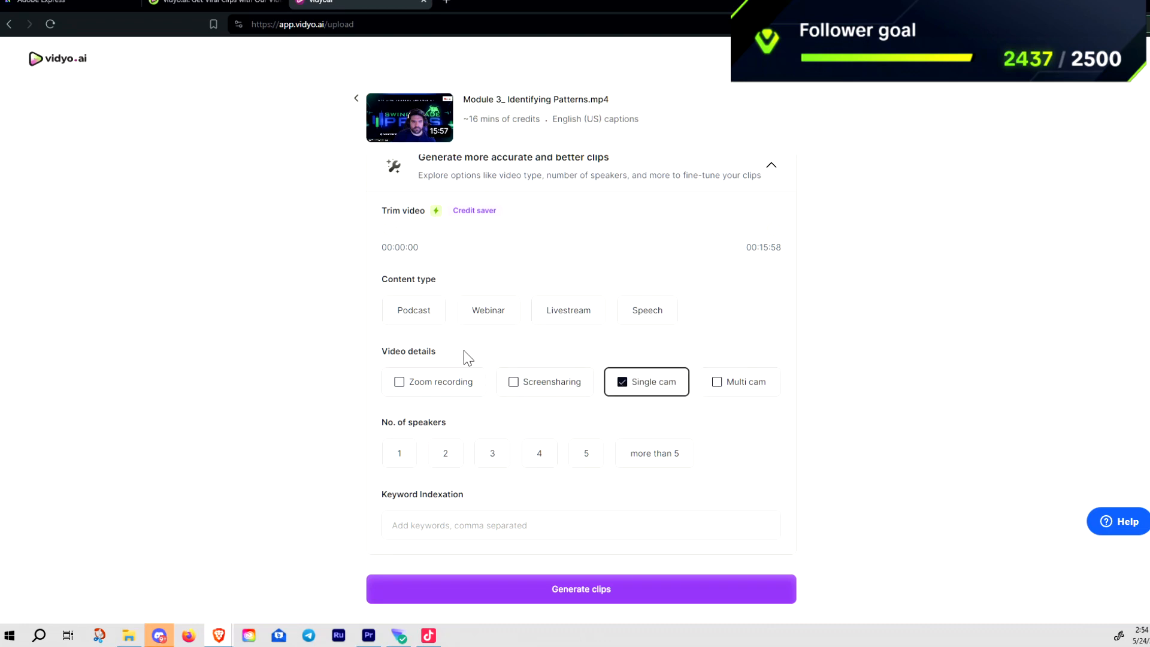
pyautogui.click(558, 325)
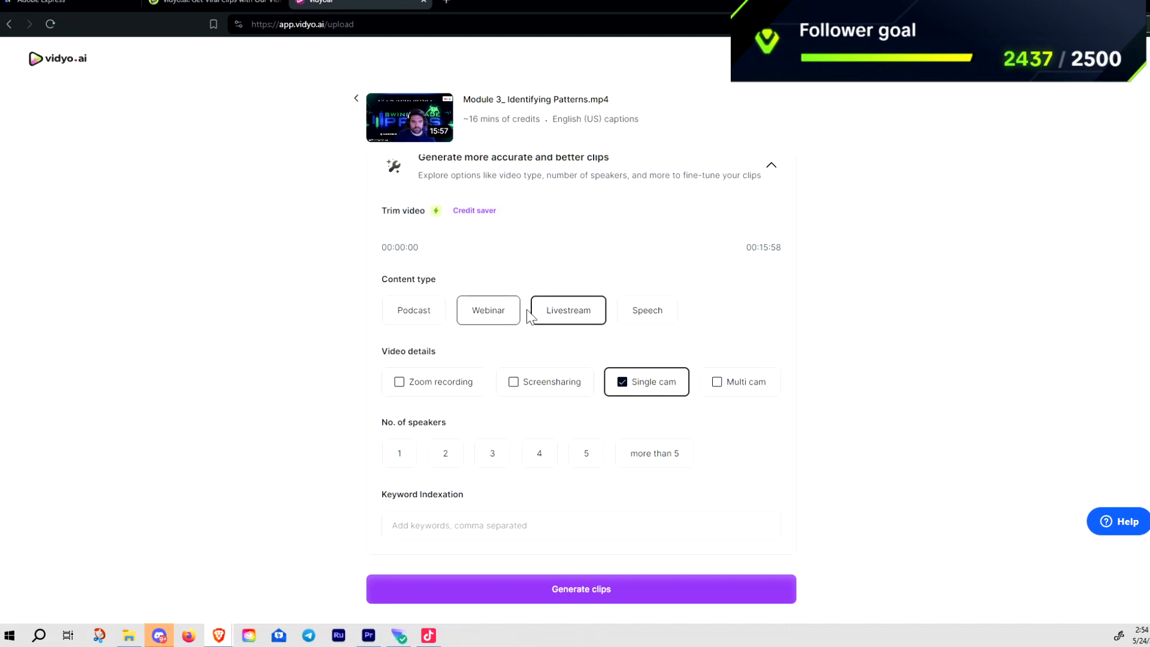
pyautogui.click(399, 463)
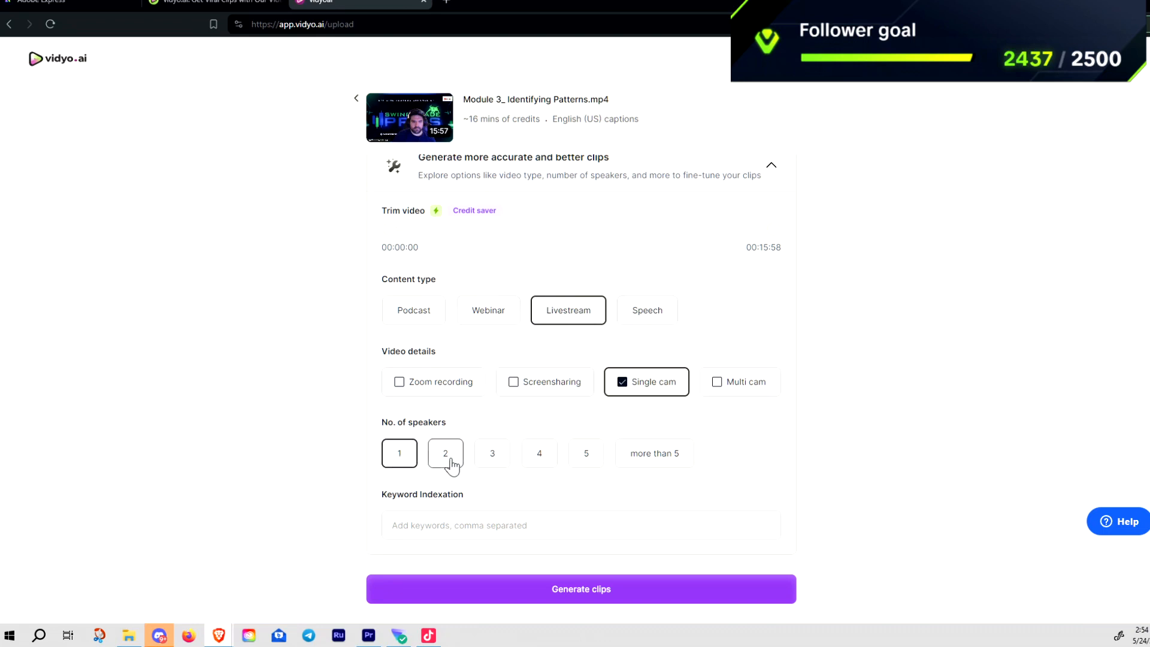
# Step: Add the indexing keywords "crypto, trading, finance, stocks, swing trading," and generate the clips
pyautogui.scroll(1, 497, 326)
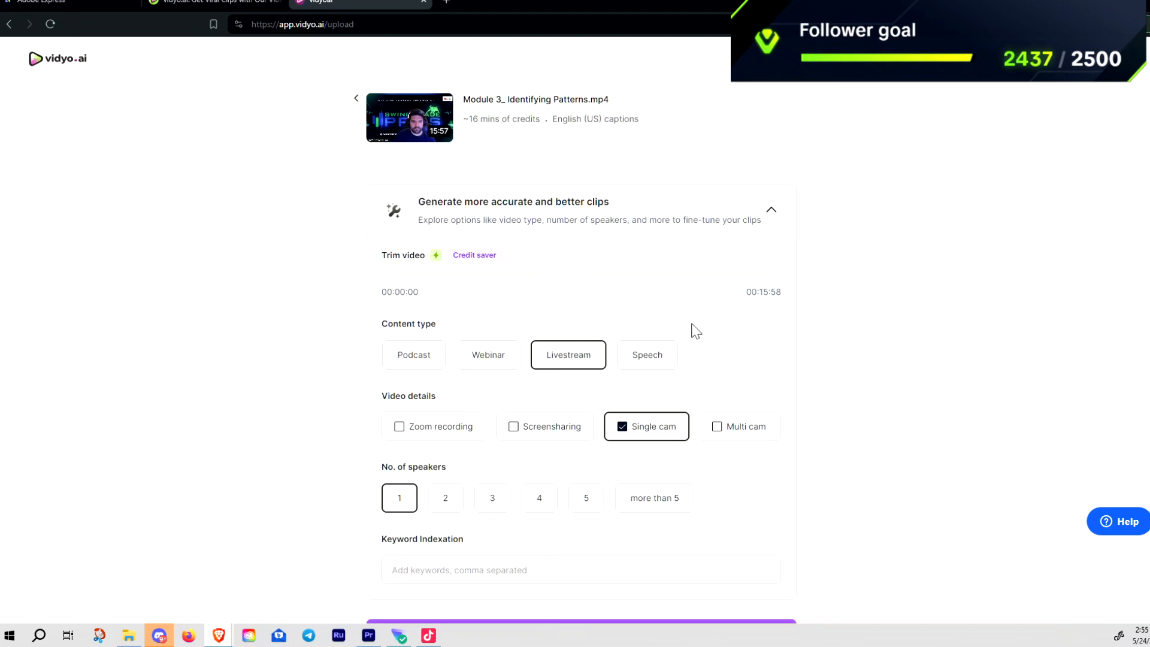
pyautogui.scroll(-1, 689, 335)
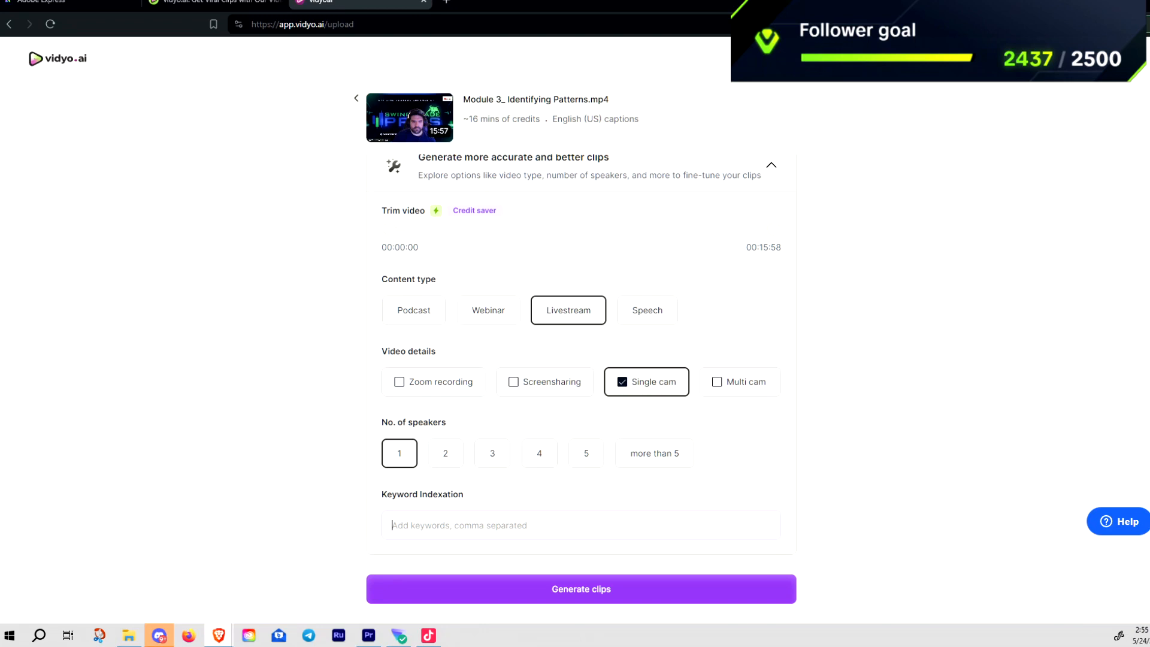
pyautogui.write('cry')
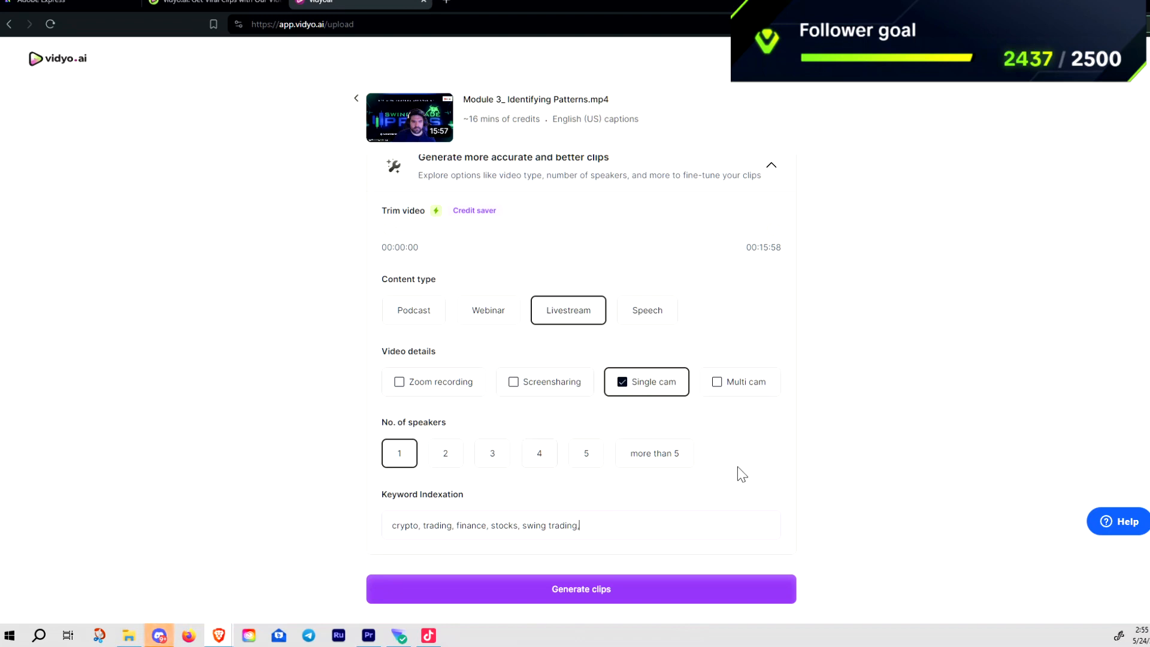
pyautogui.scroll(1, 854, 529)
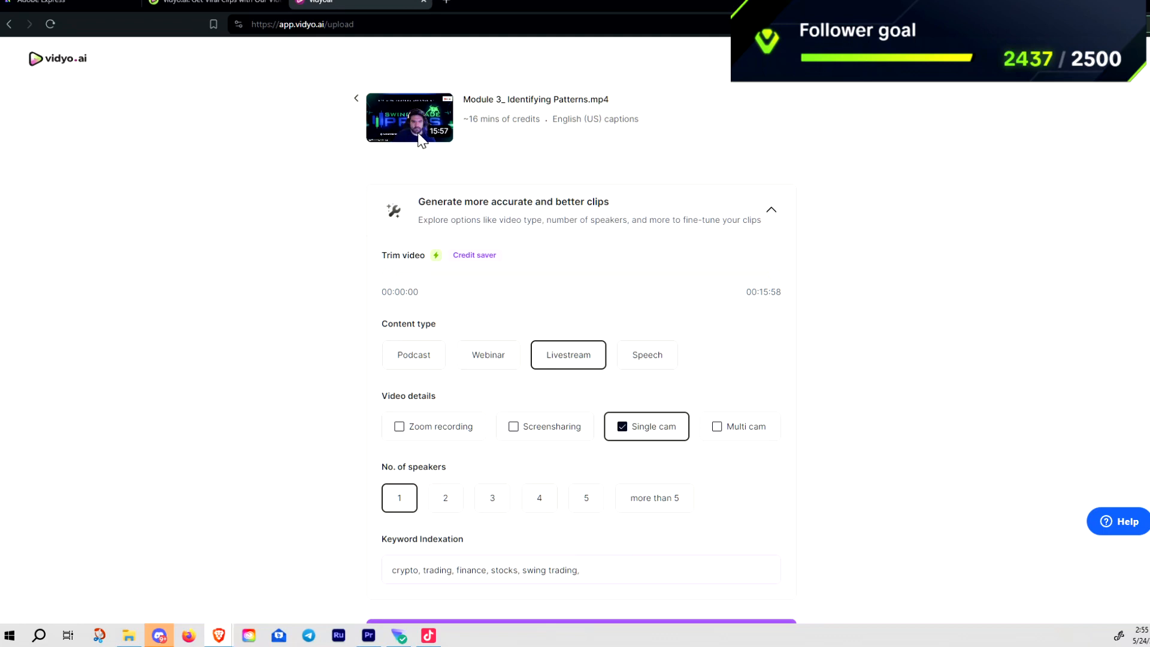
pyautogui.scroll(-1, 852, 379)
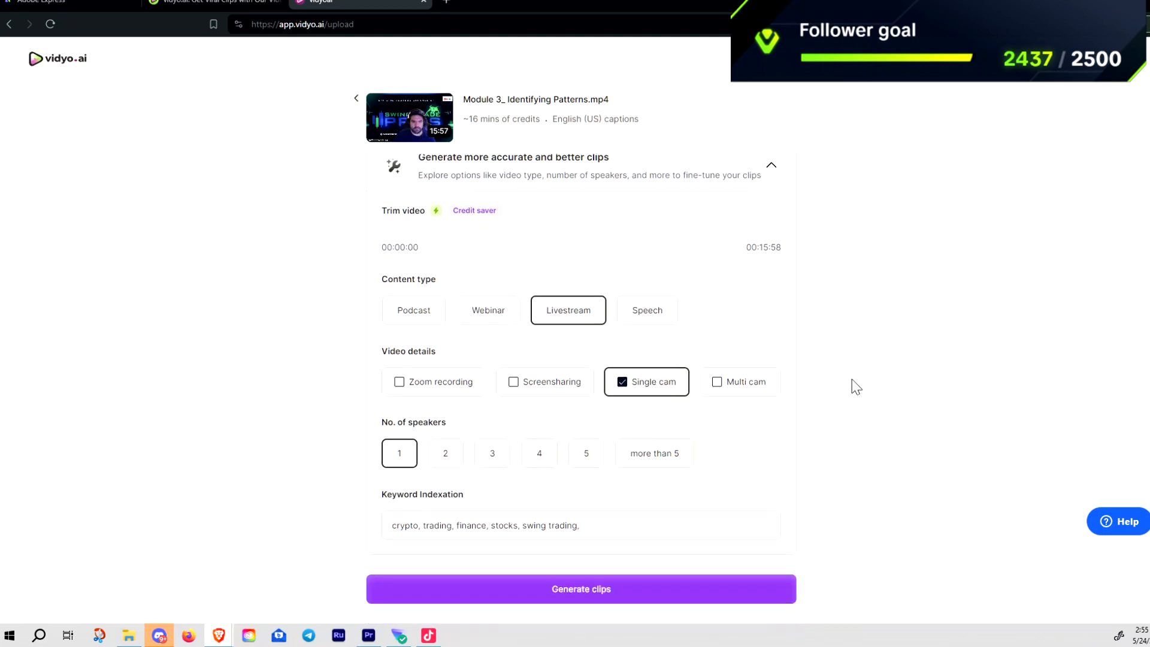
pyautogui.scroll(1, 728, 333)
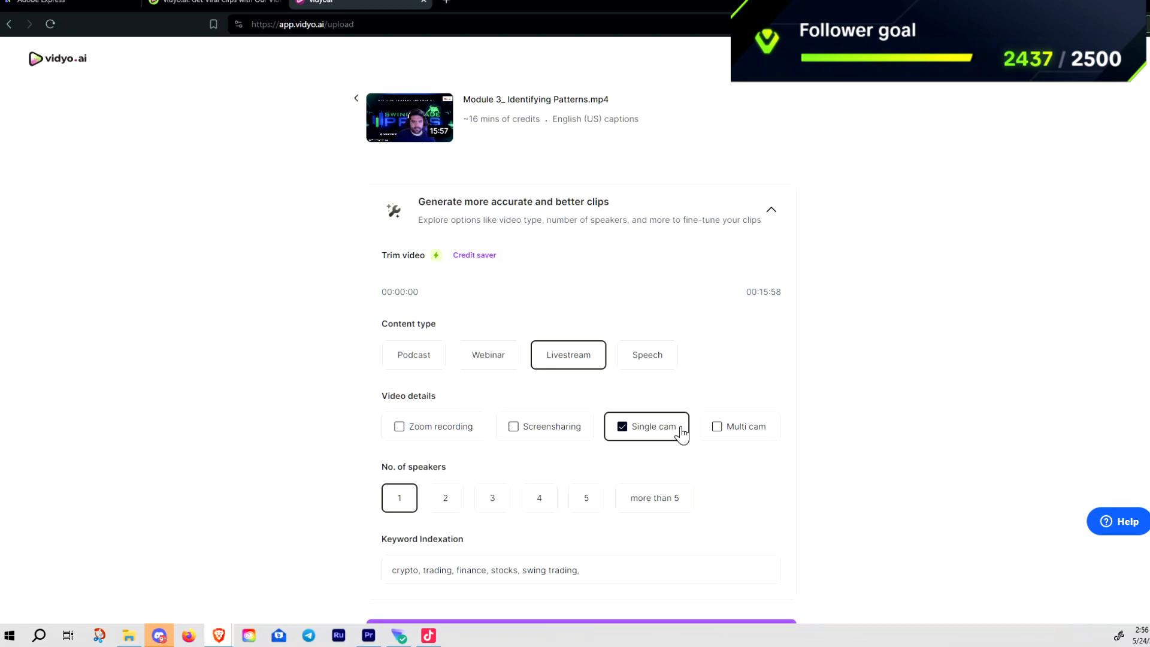
pyautogui.scroll(-1, 808, 425)
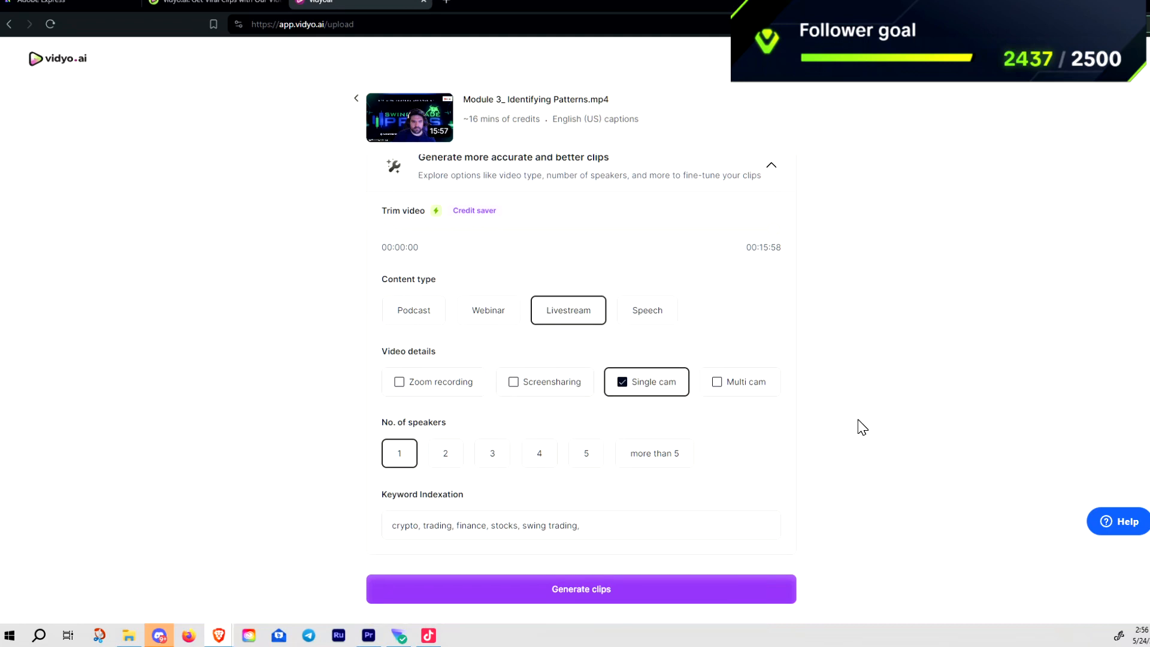
pyautogui.click(737, 599)
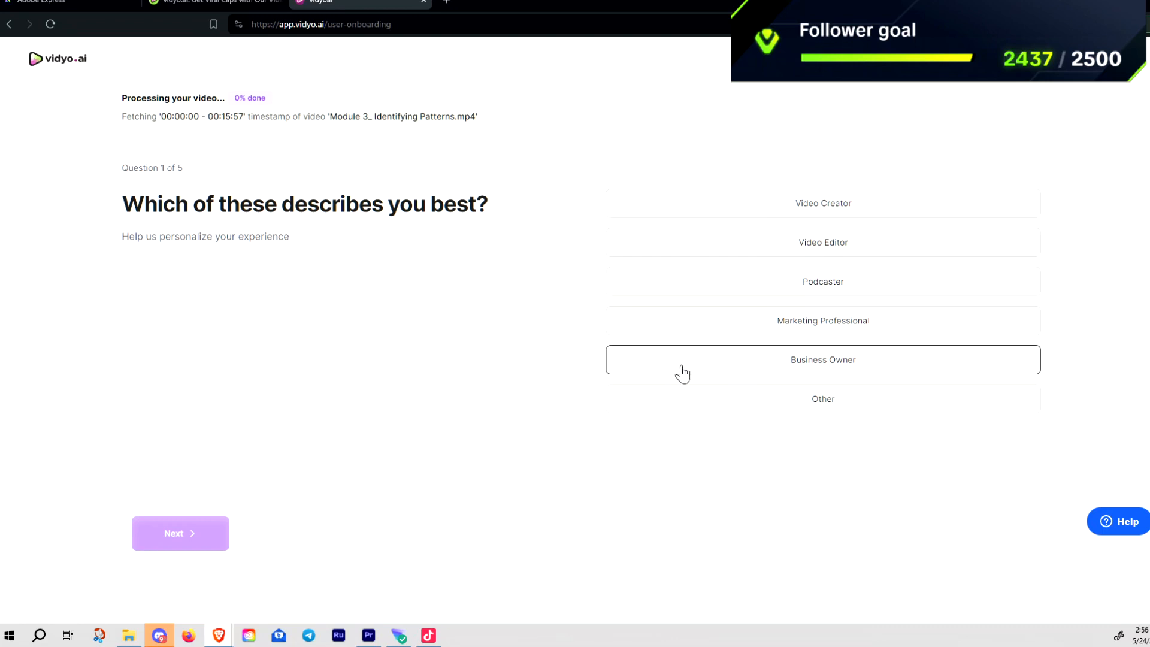
# Step: Answer the first two onboarding questions with Business Owner as the role and Others as the referral source
pyautogui.click(761, 370)
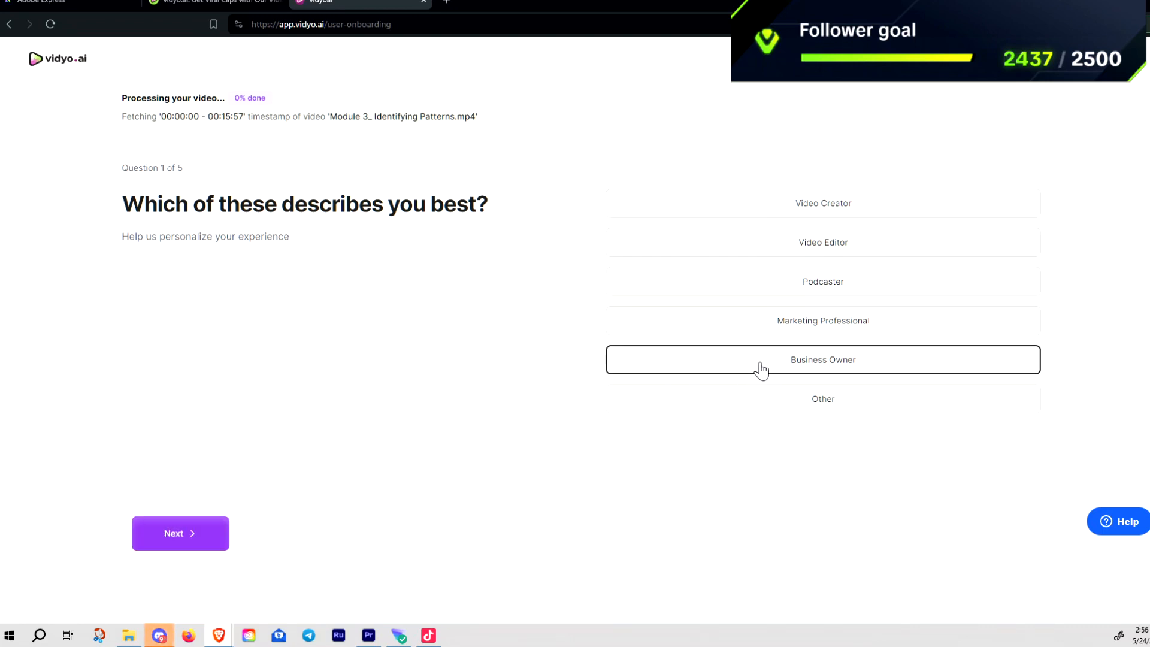
pyautogui.click(217, 535)
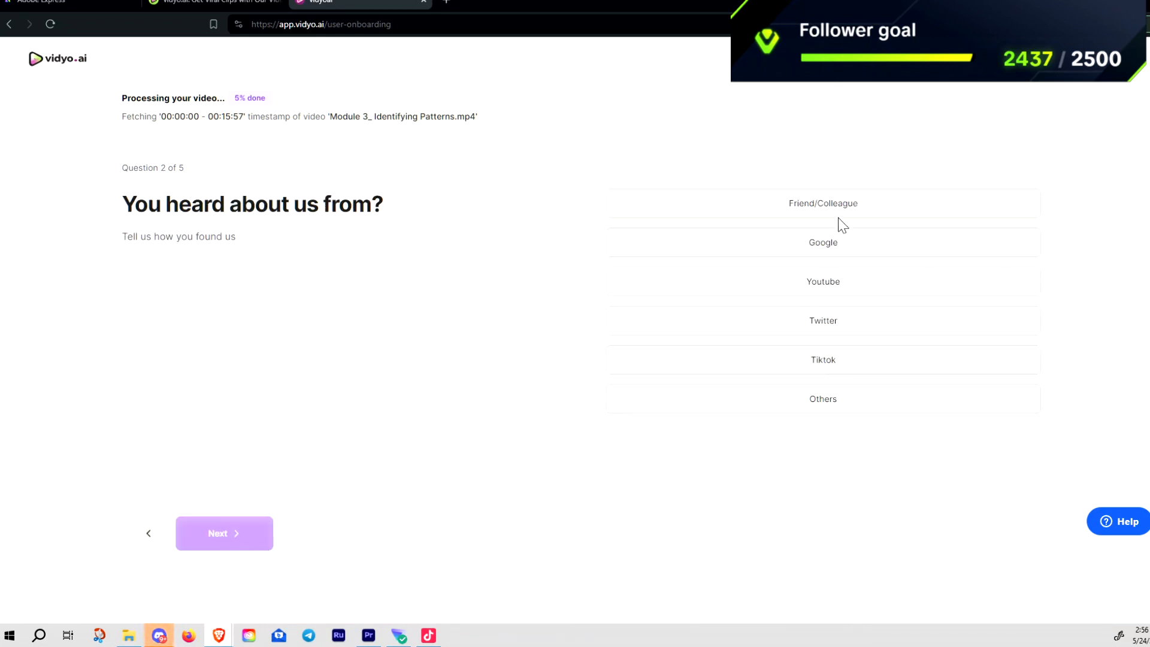
pyautogui.click(837, 403)
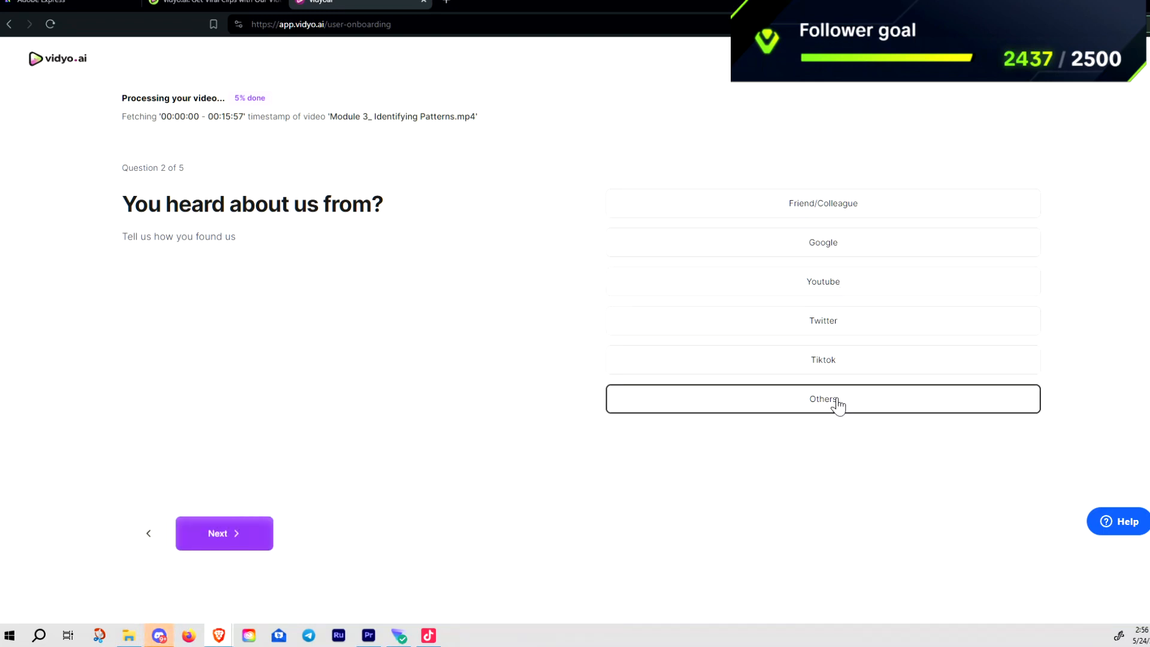
pyautogui.click(210, 542)
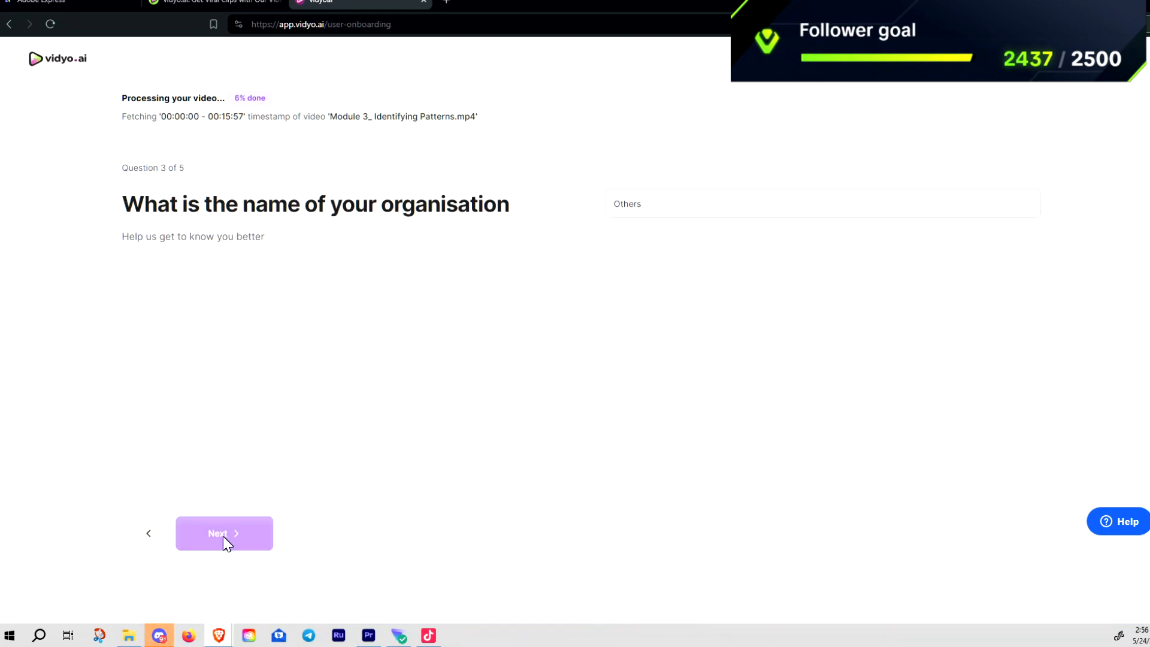
# Step: Replace the prefilled organisation name with "swing trade" and submit the answer
pyautogui.moveTo(641, 203); pyautogui.dragTo(601, 203)
pyautogui.write('swi')
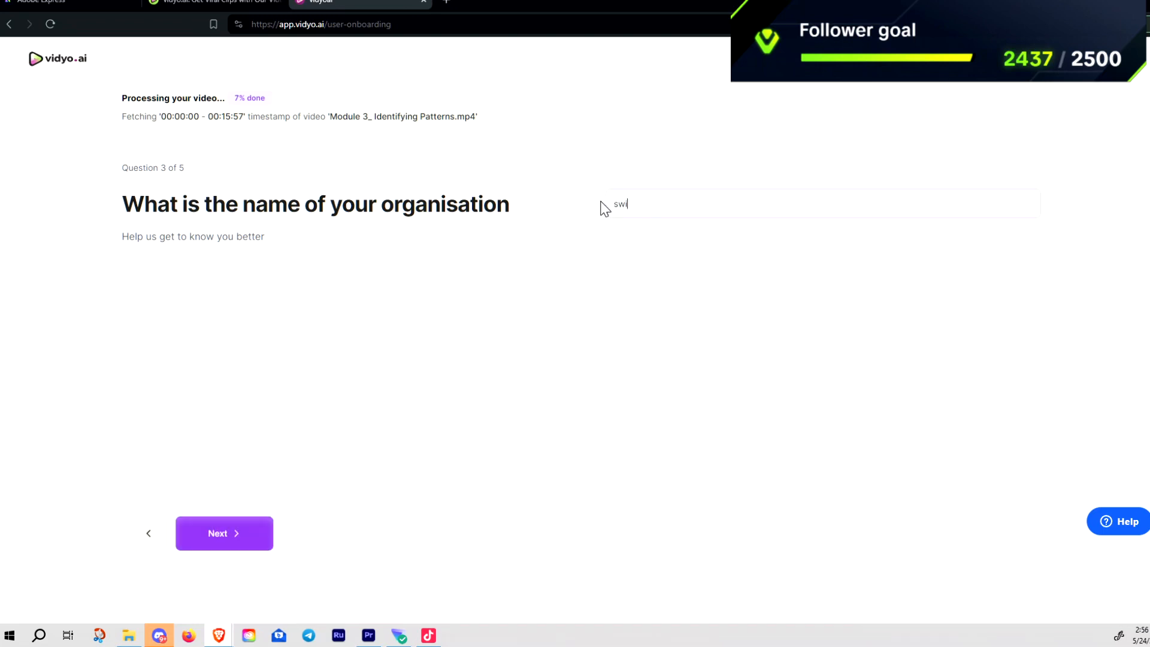
pyautogui.write('ng trade')
pyautogui.press('Return')
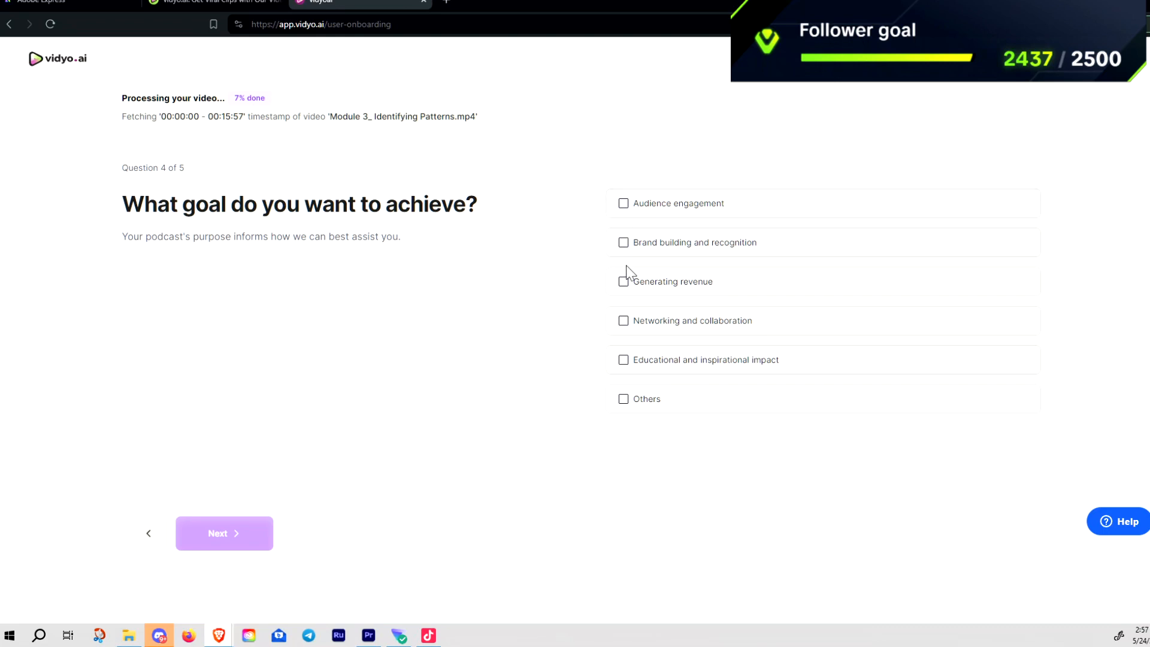
# Step: Answer the goal question with Generating revenue and the monthly editing spend with Over $200, completing the questionnaire
pyautogui.click(623, 282)
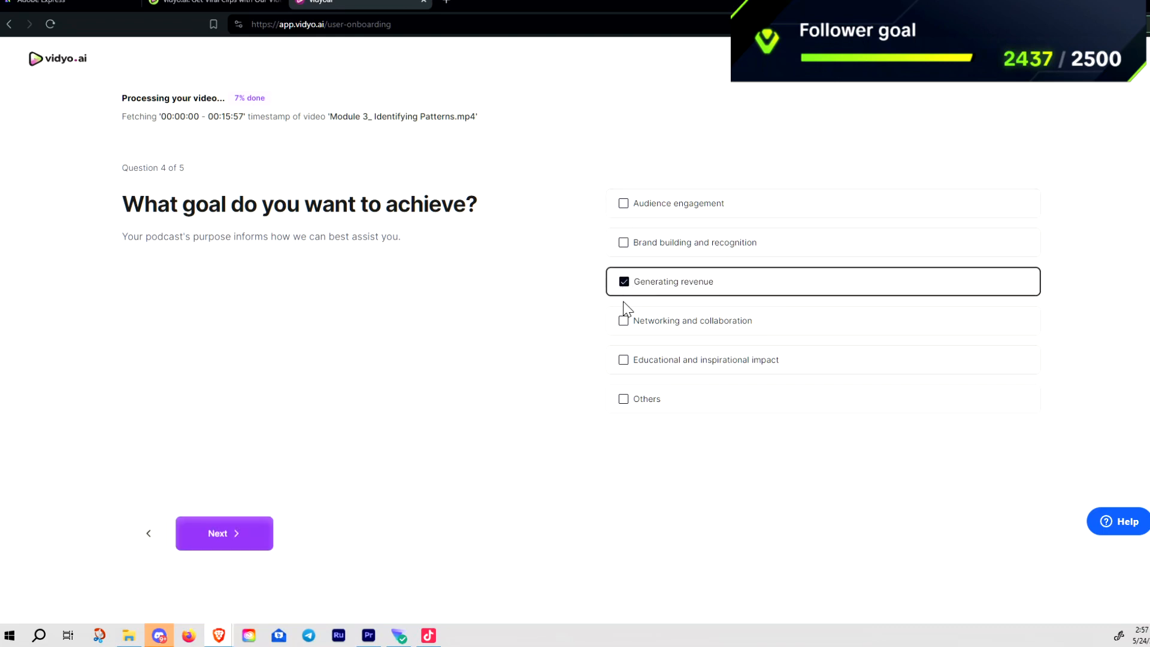
pyautogui.press('Return')
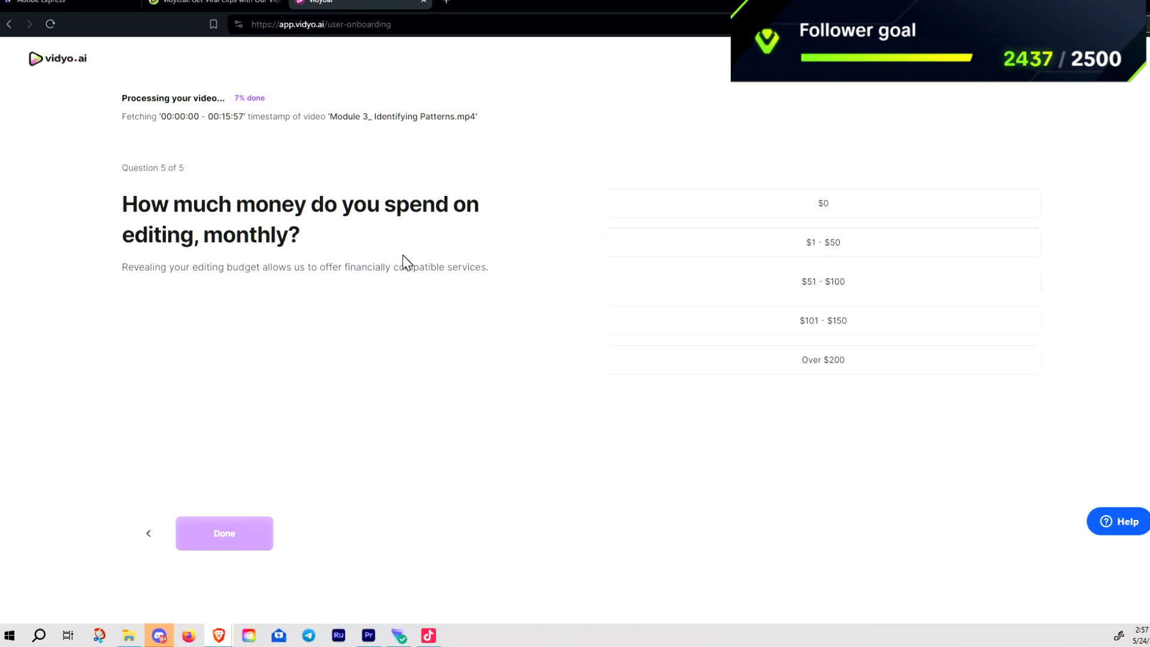
pyautogui.click(684, 369)
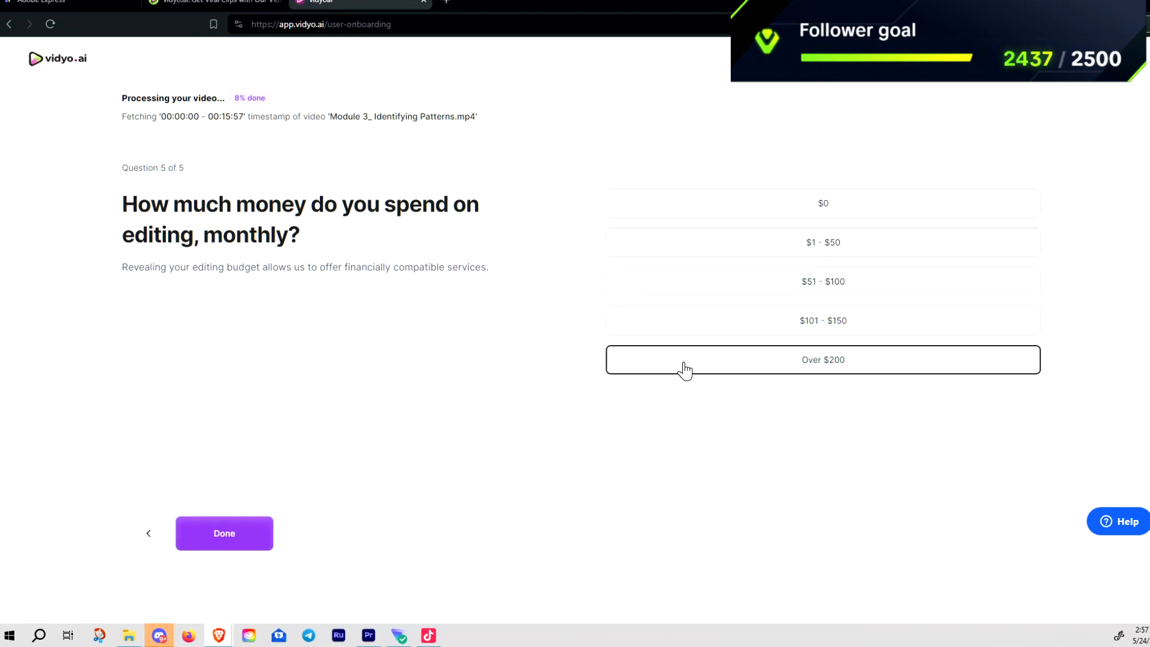
pyautogui.click(229, 532)
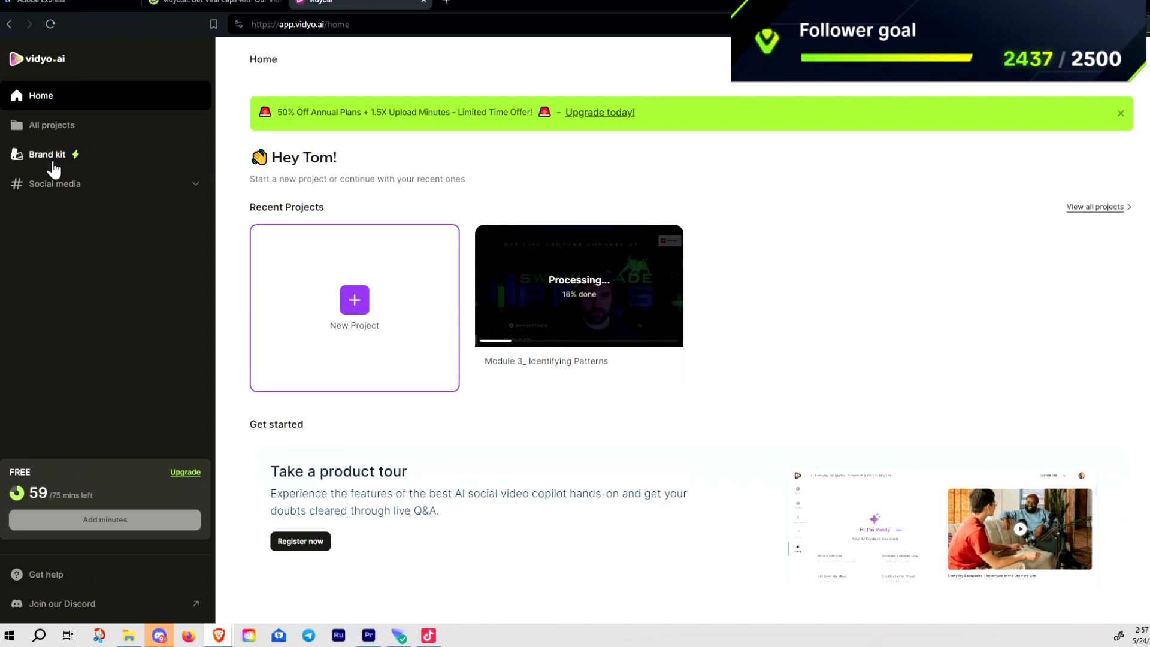
# Step: Open the Module 3_ Identifying Patterns project and dismiss its project sidebar and quick action bar tips
pyautogui.click(191, 190)
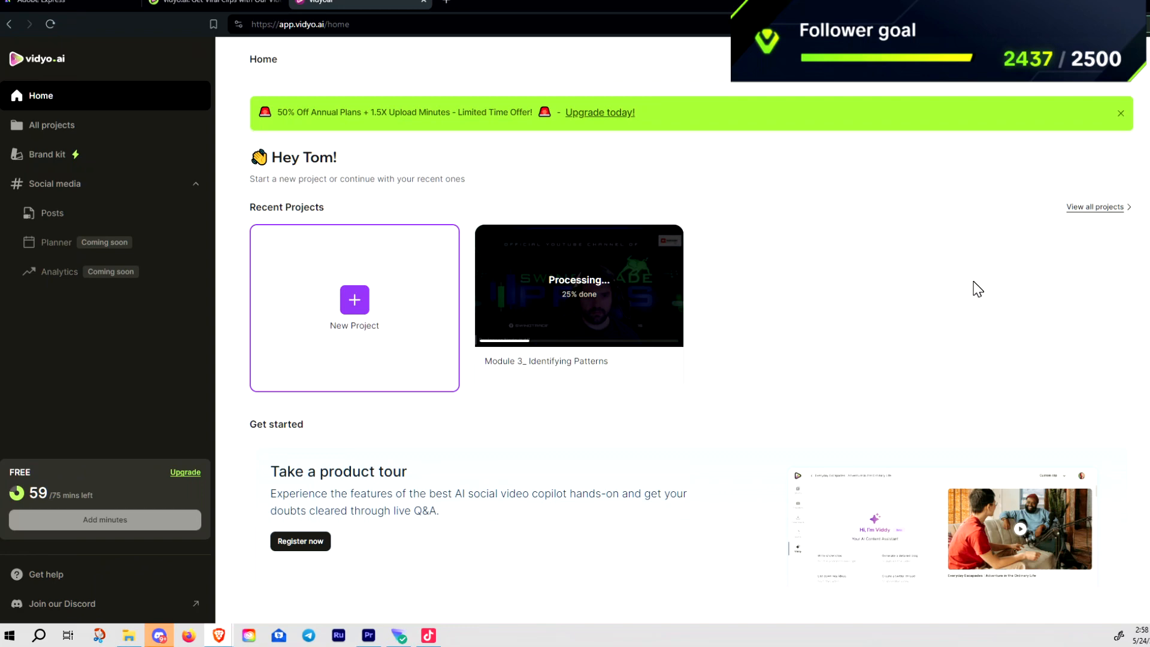
pyautogui.click(565, 305)
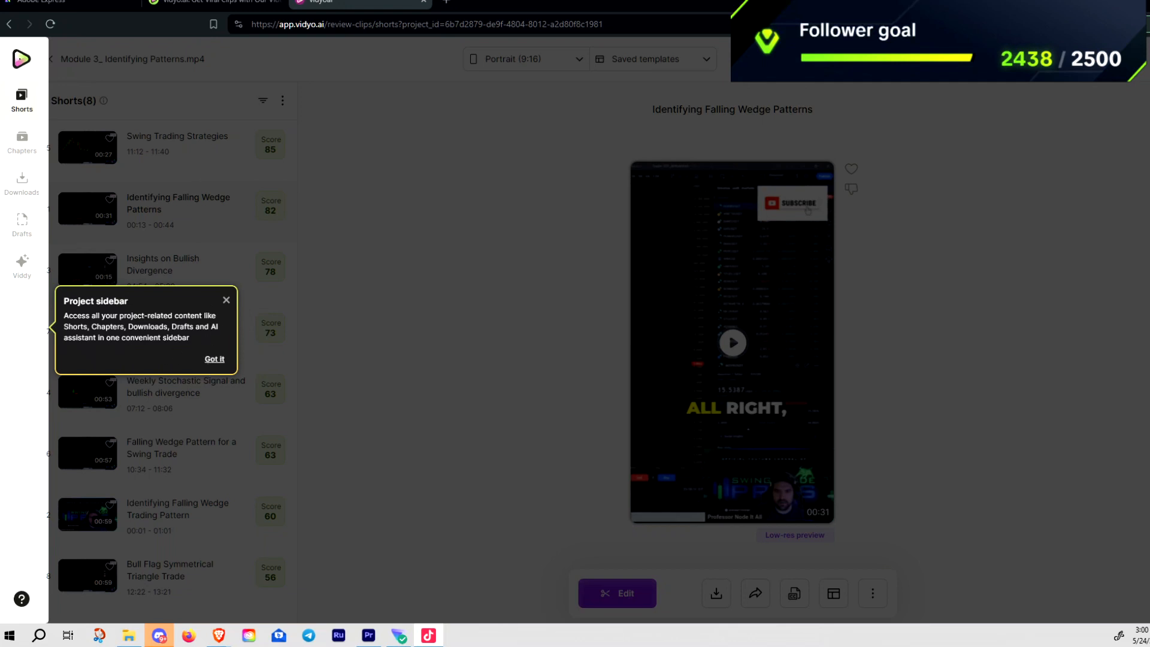
pyautogui.click(226, 300)
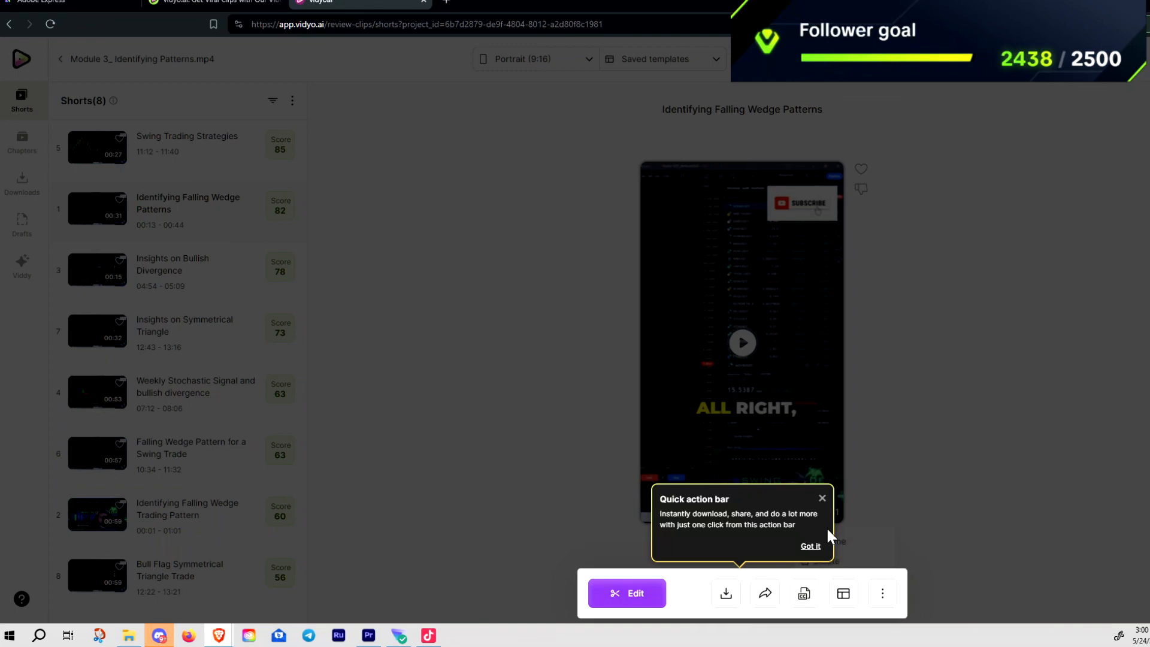
pyautogui.click(821, 498)
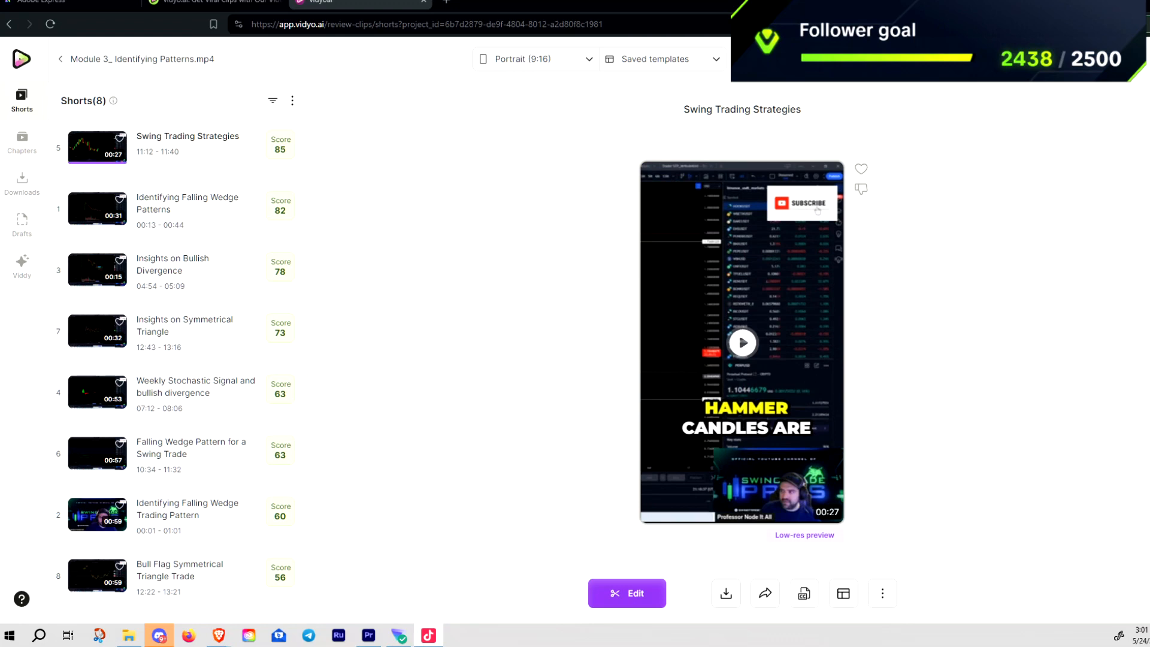
# Step: View the Rumble page of the KLAP app video up to its thumbnail, and return to the vidyo.ai shorts
pyautogui.hotkey('alt', 'Tab')
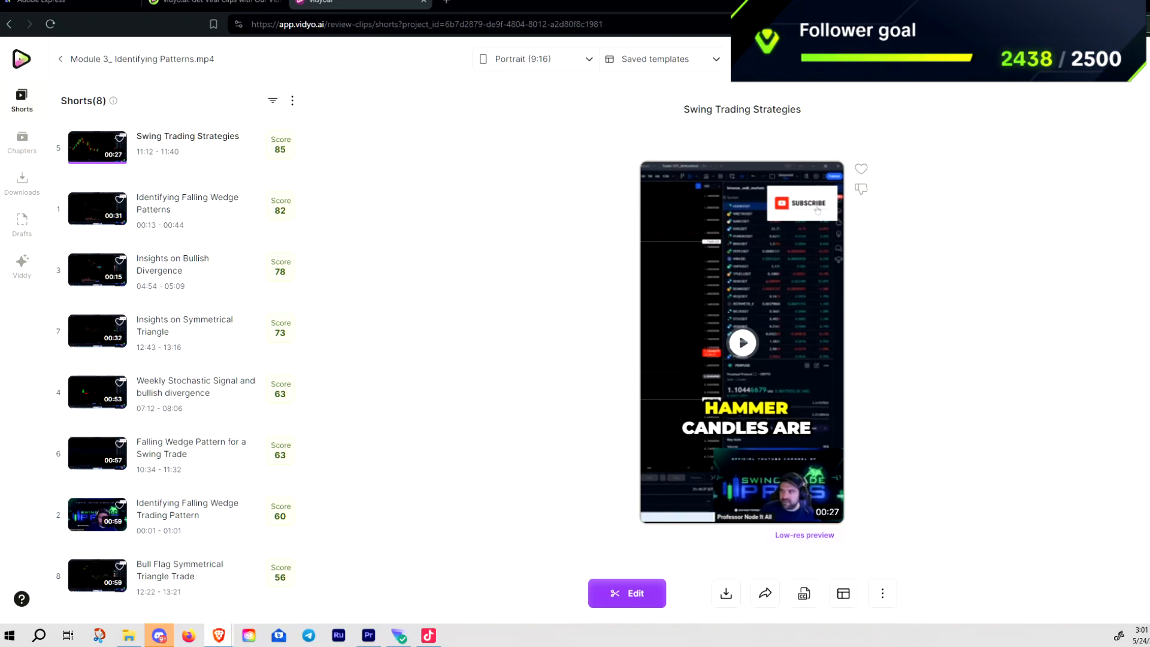
pyautogui.moveTo(1149, 6); pyautogui.dragTo(724, 26)
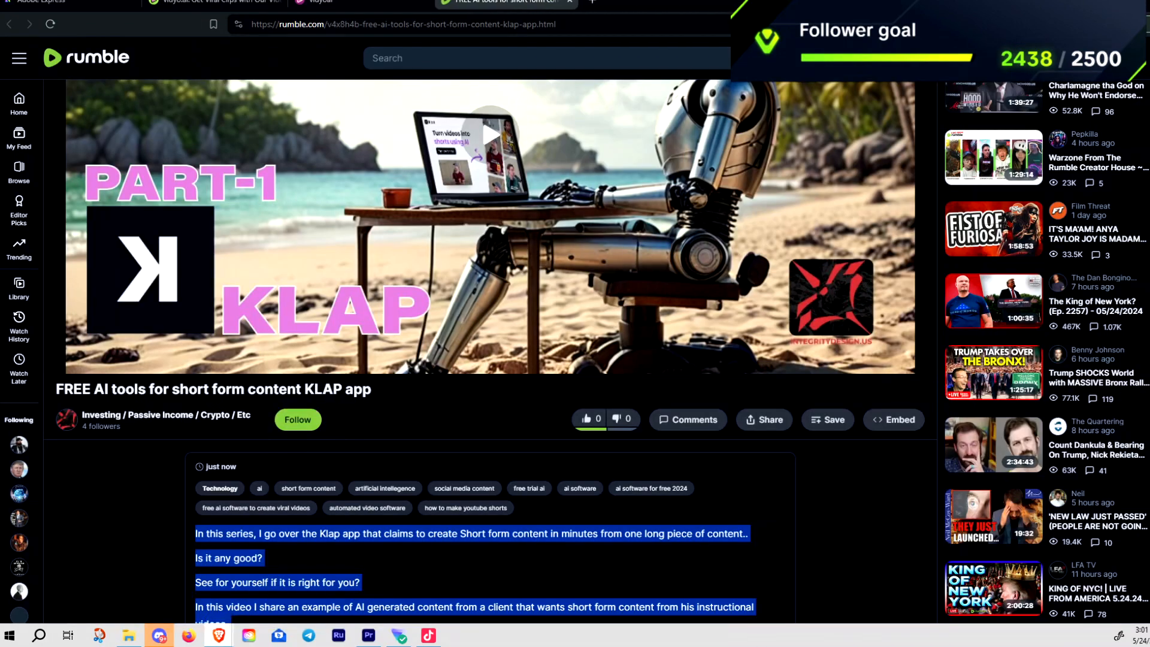
pyautogui.scroll(3, 816, 269)
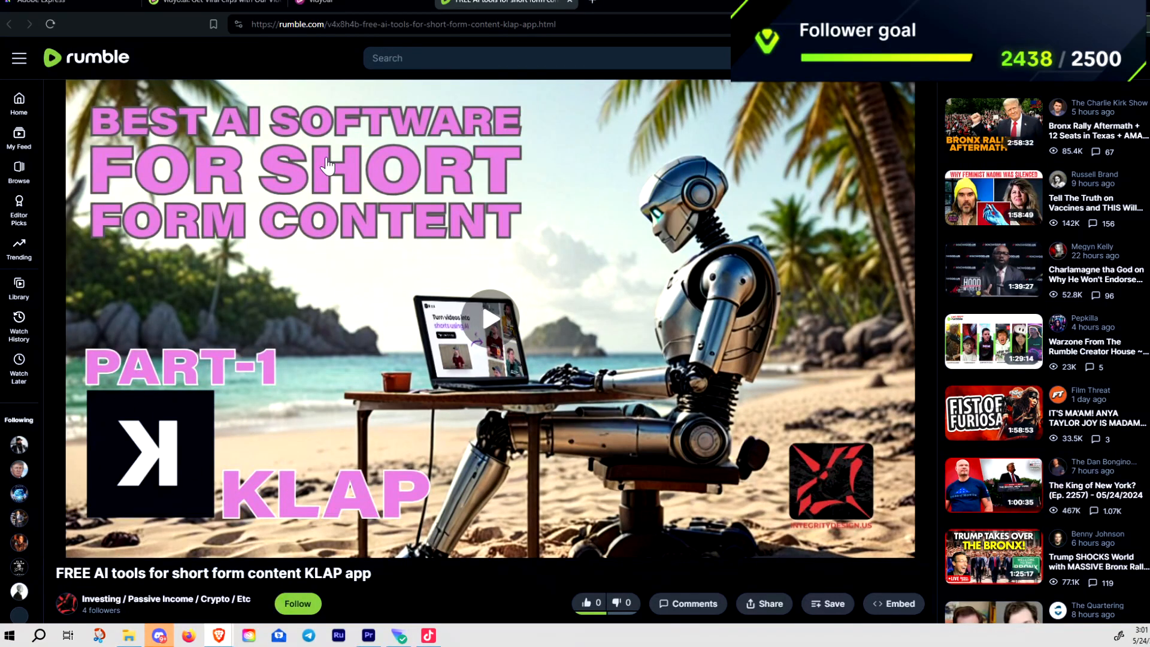
pyautogui.click(350, 3)
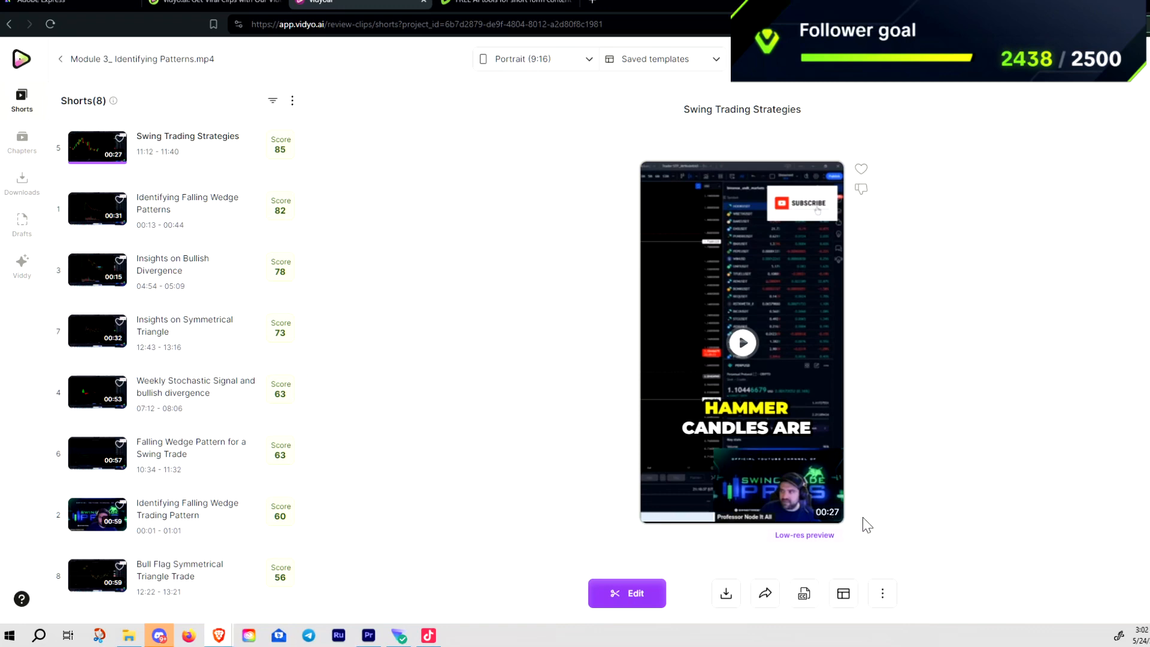
# Step: Switch to the KLAP video's Rumble page, look over its tags and description, and return to the vidyo.ai shorts
pyautogui.click(828, 499)
pyautogui.click(523, 3)
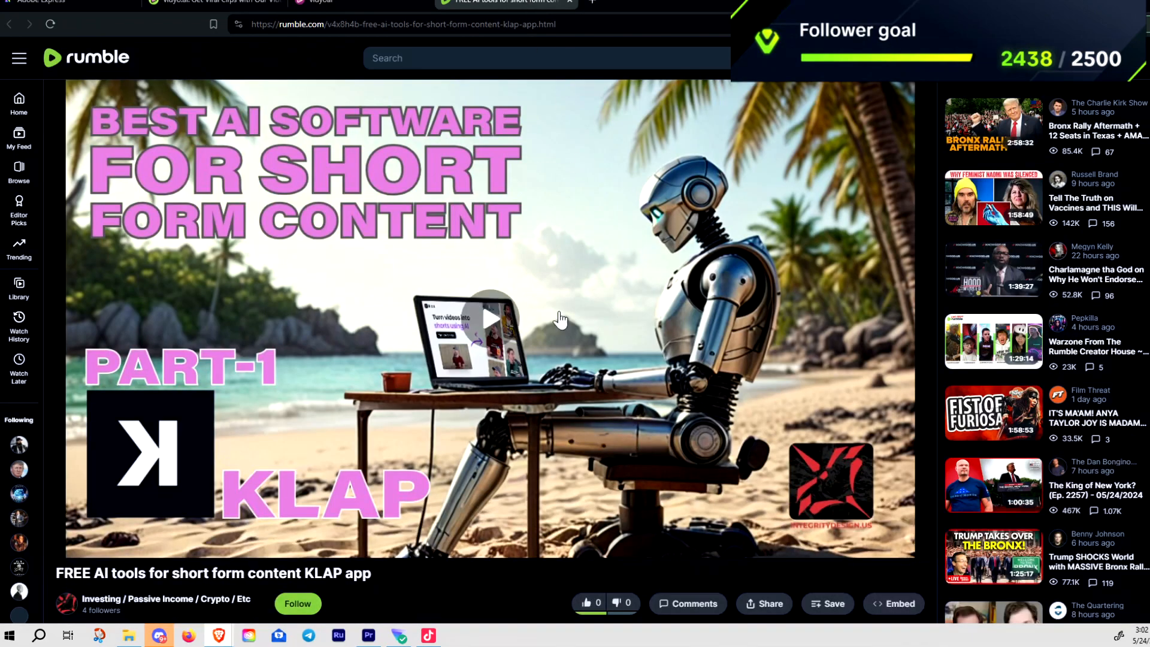
pyautogui.scroll(-4, 452, 334)
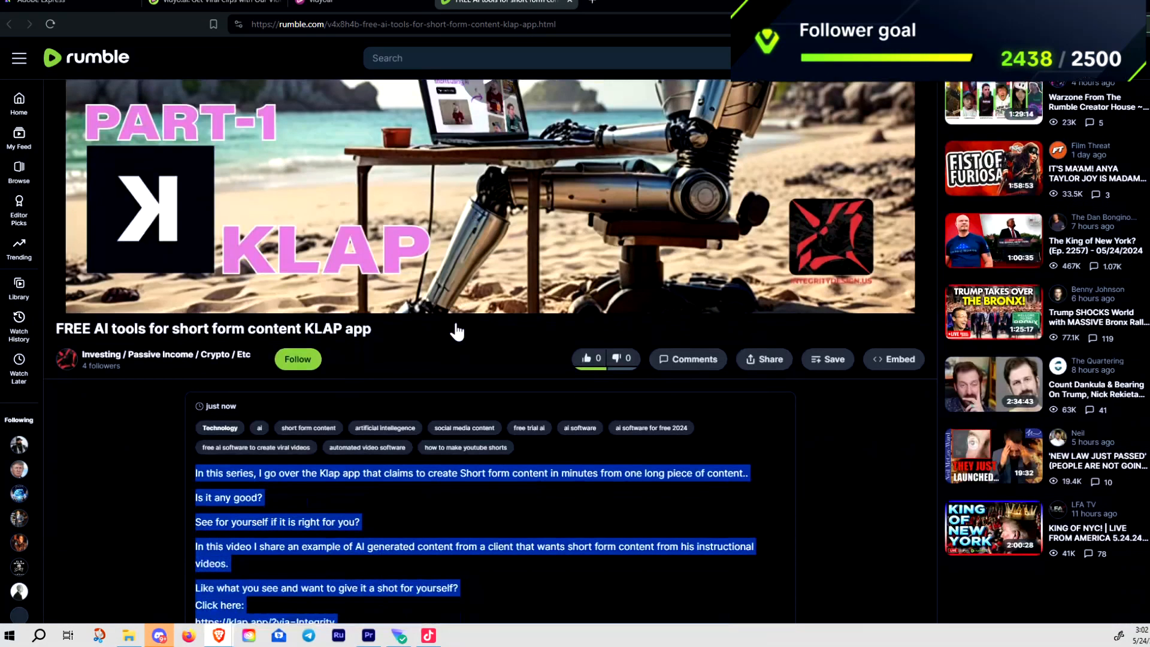
pyautogui.scroll(4, 457, 331)
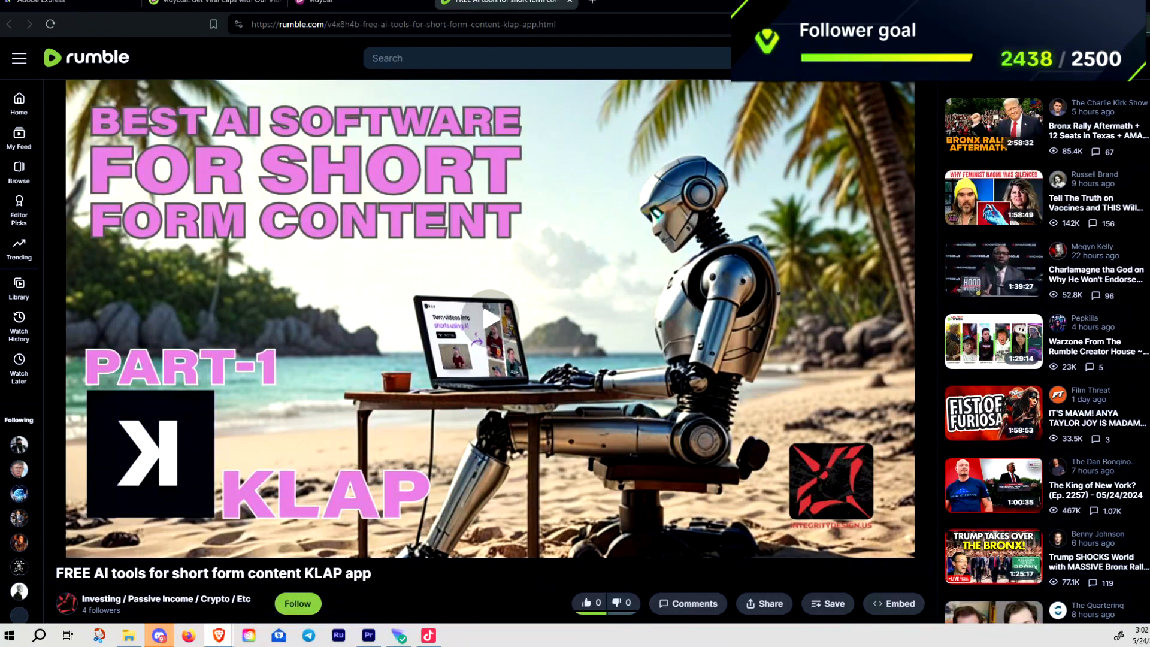
pyautogui.click(356, 6)
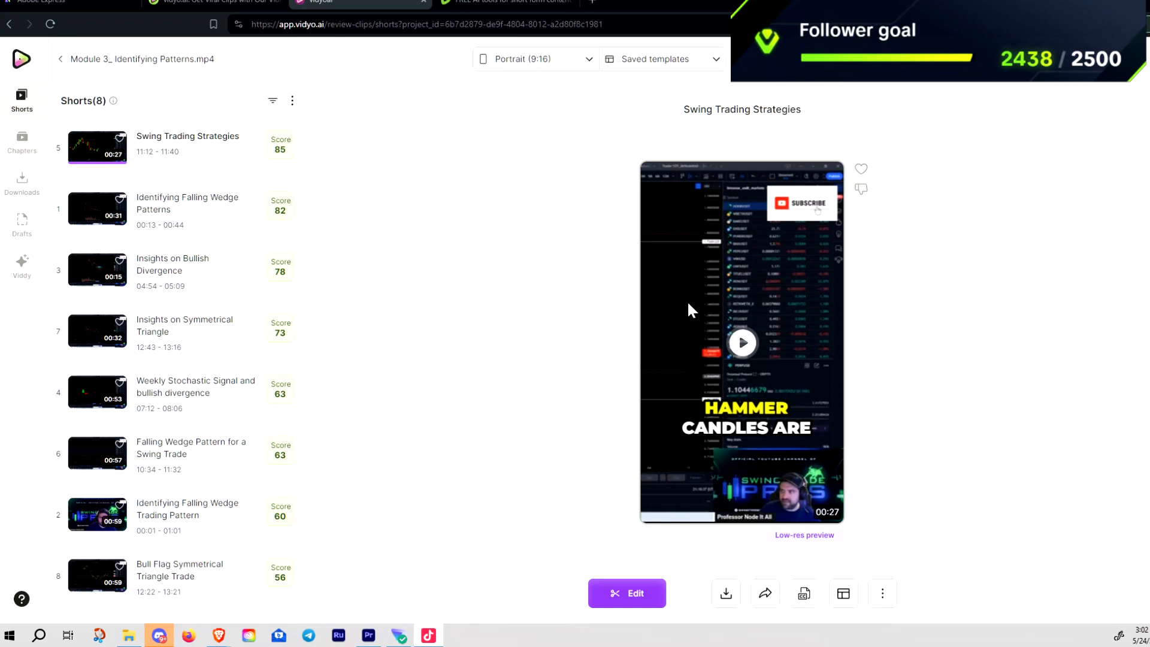
# Step: Play the Swing Trading Strategies short's preview, restart it from the beginning, and pause it within the opening seconds
pyautogui.click(743, 344)
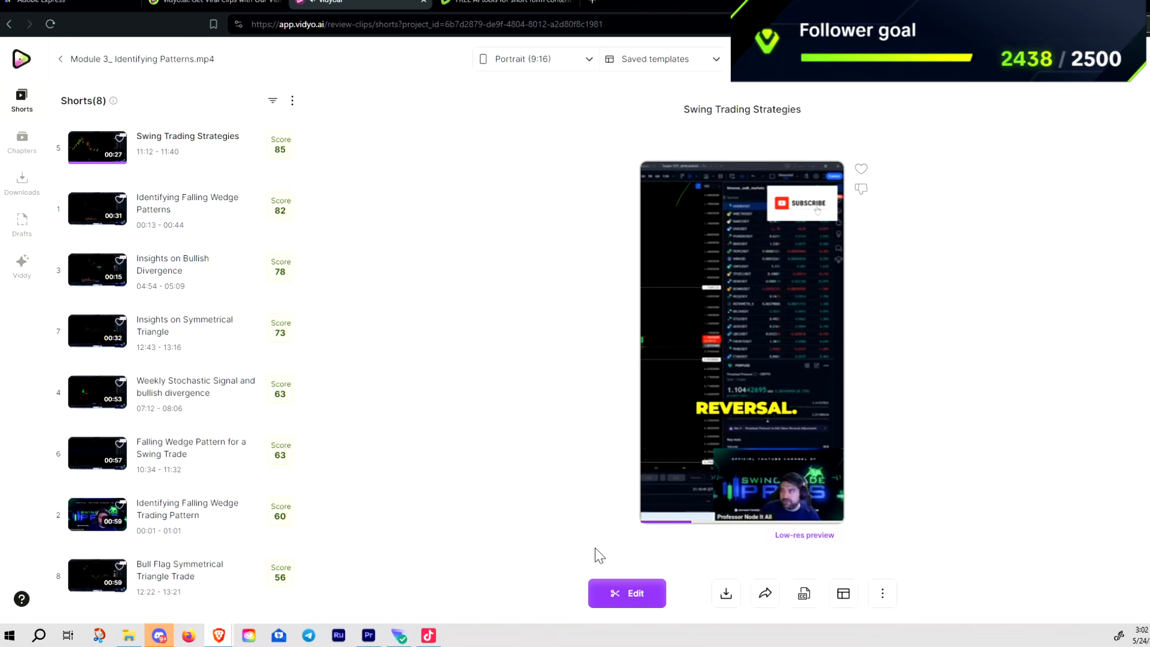
pyautogui.moveTo(708, 497)
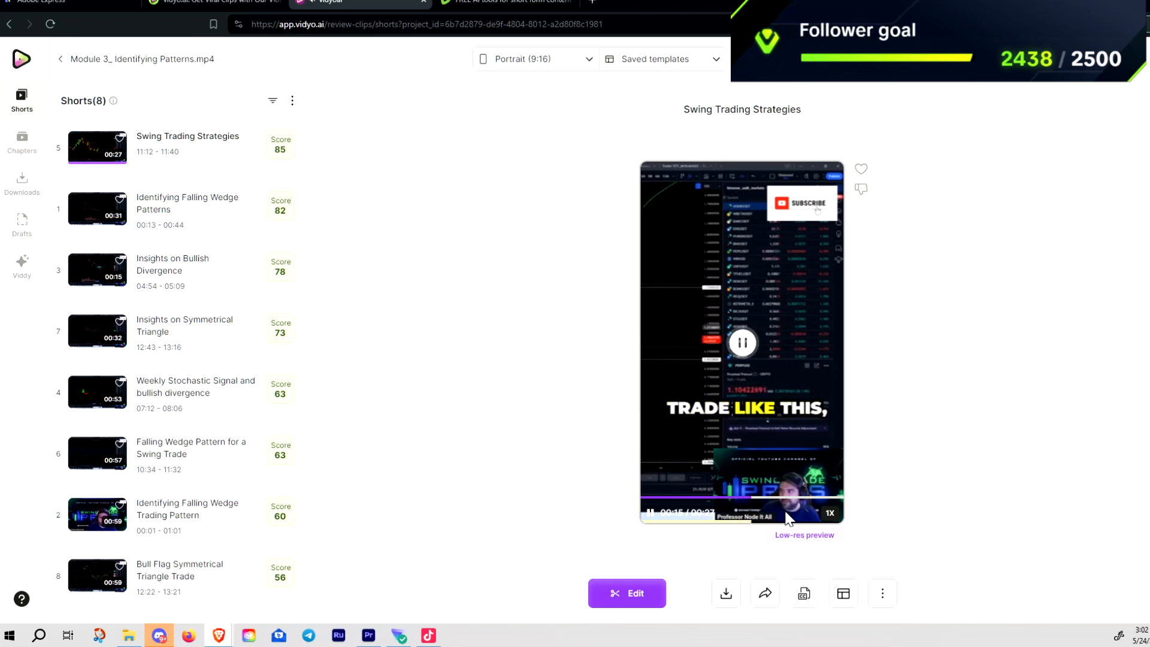
pyautogui.click(803, 445)
pyautogui.click(768, 426)
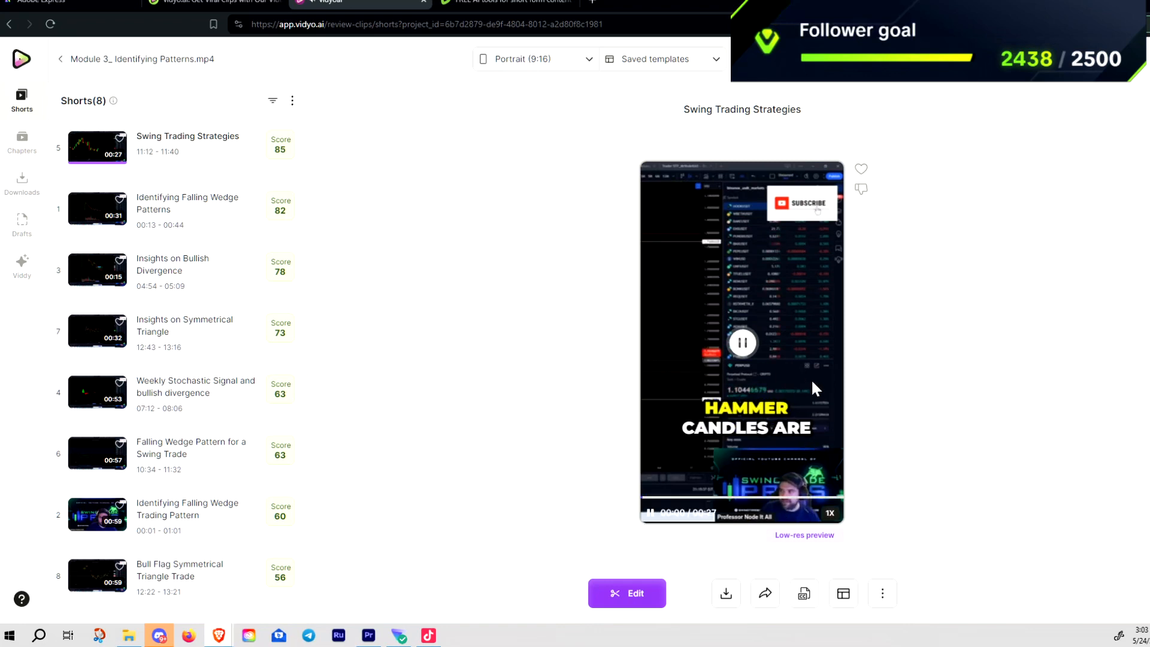
pyautogui.click(769, 354)
pyautogui.click(822, 222)
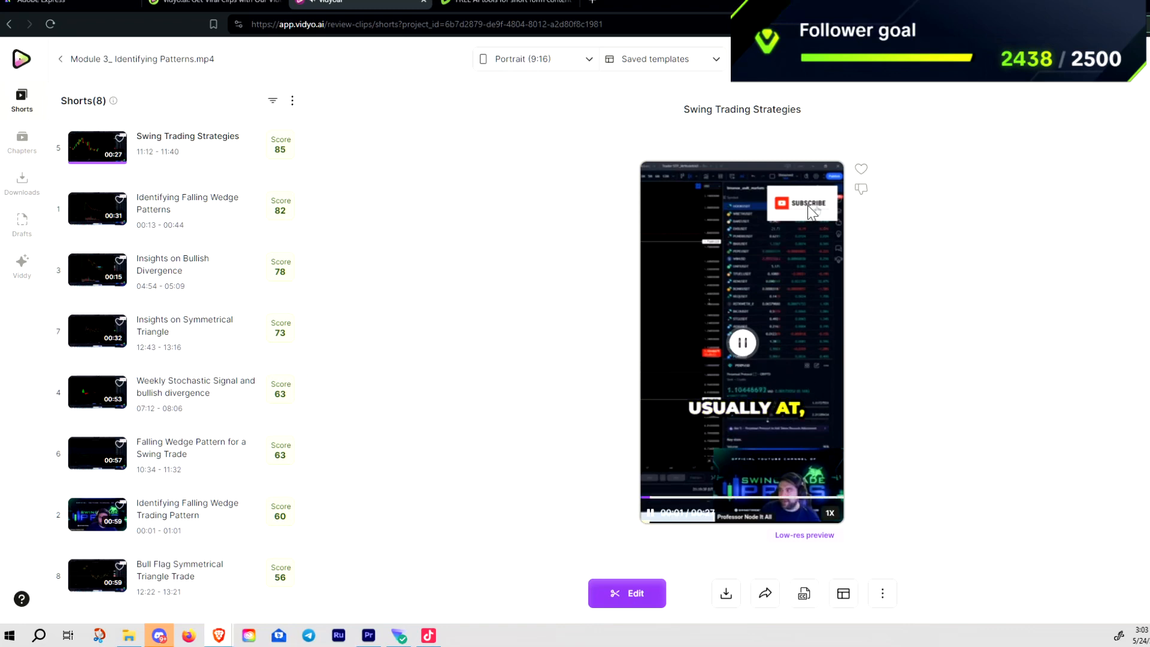
pyautogui.click(738, 344)
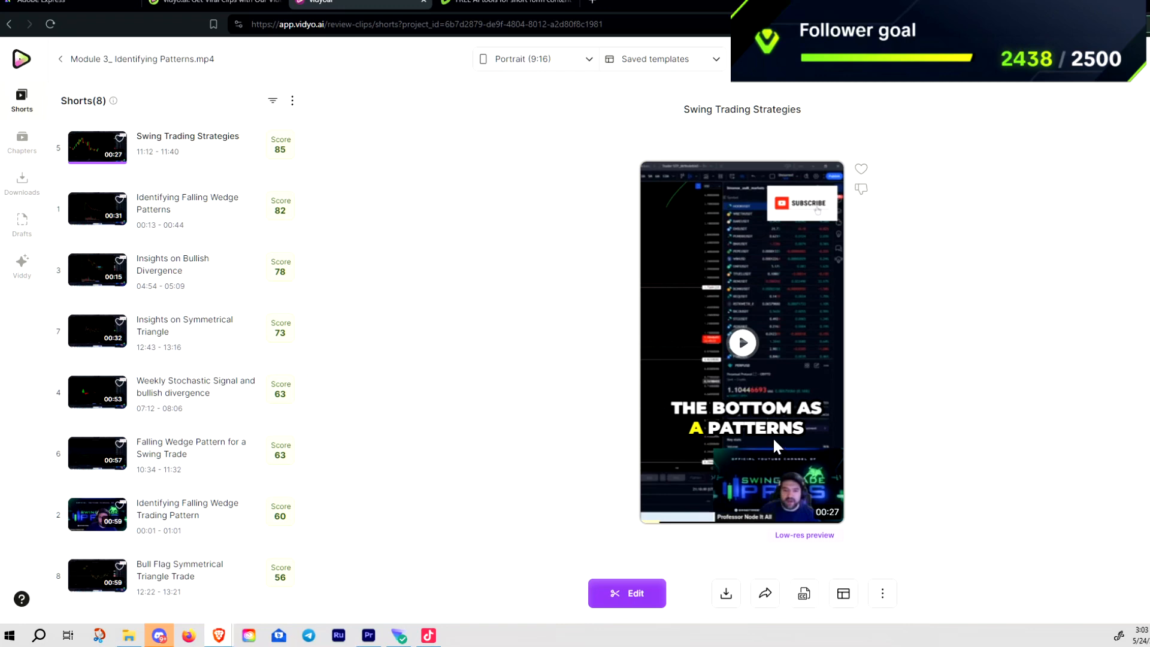
# Step: Check the short's extra options and the project's Chapters, then return to Shorts with Swing Trading Strategies selected
pyautogui.click(881, 592)
pyautogui.click(949, 457)
pyautogui.click(21, 153)
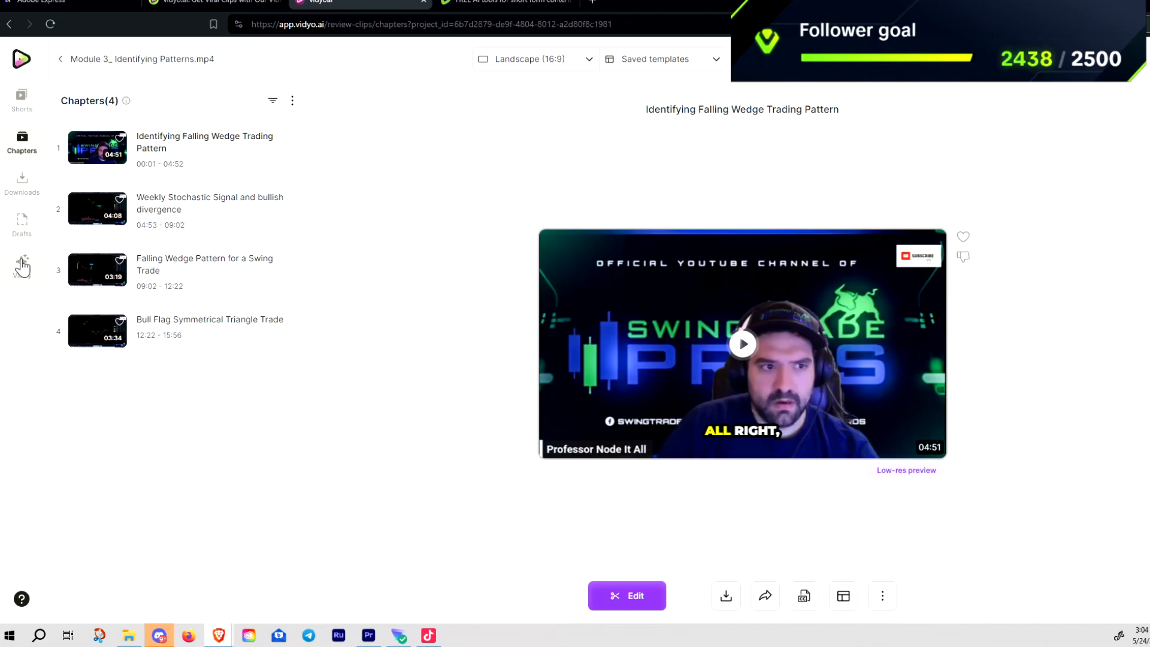
pyautogui.click(21, 103)
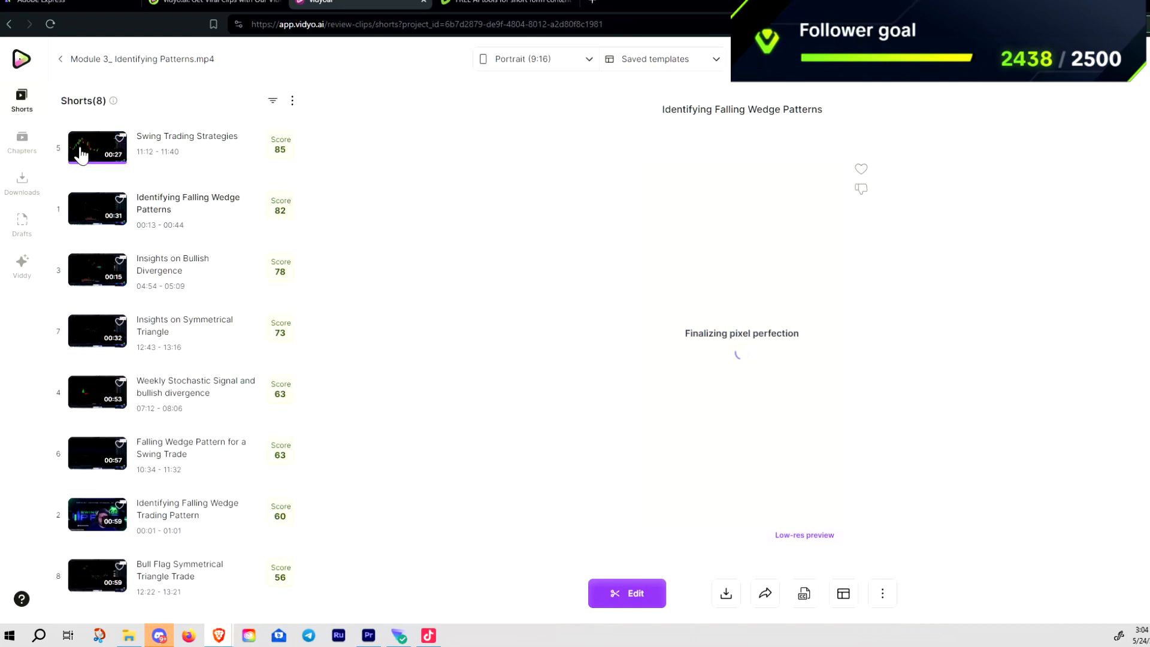
pyautogui.click(279, 160)
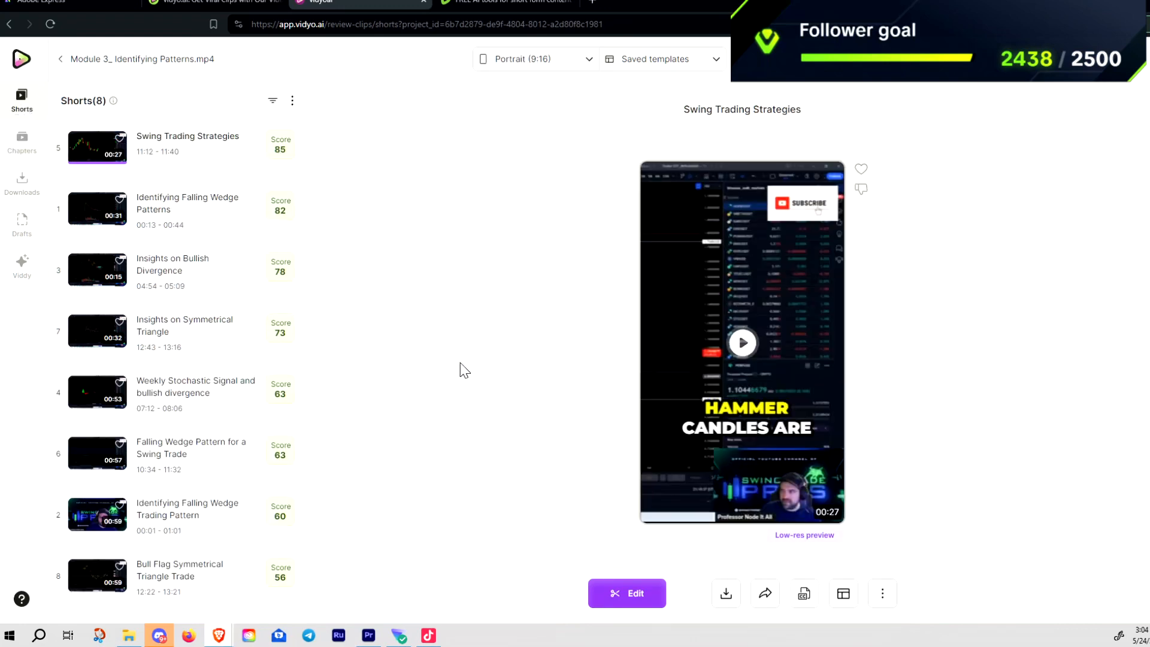
# Step: Open the Swing Trading Strategies short in the editor and dismiss the Publish to social media tip and the export options
pyautogui.click(635, 594)
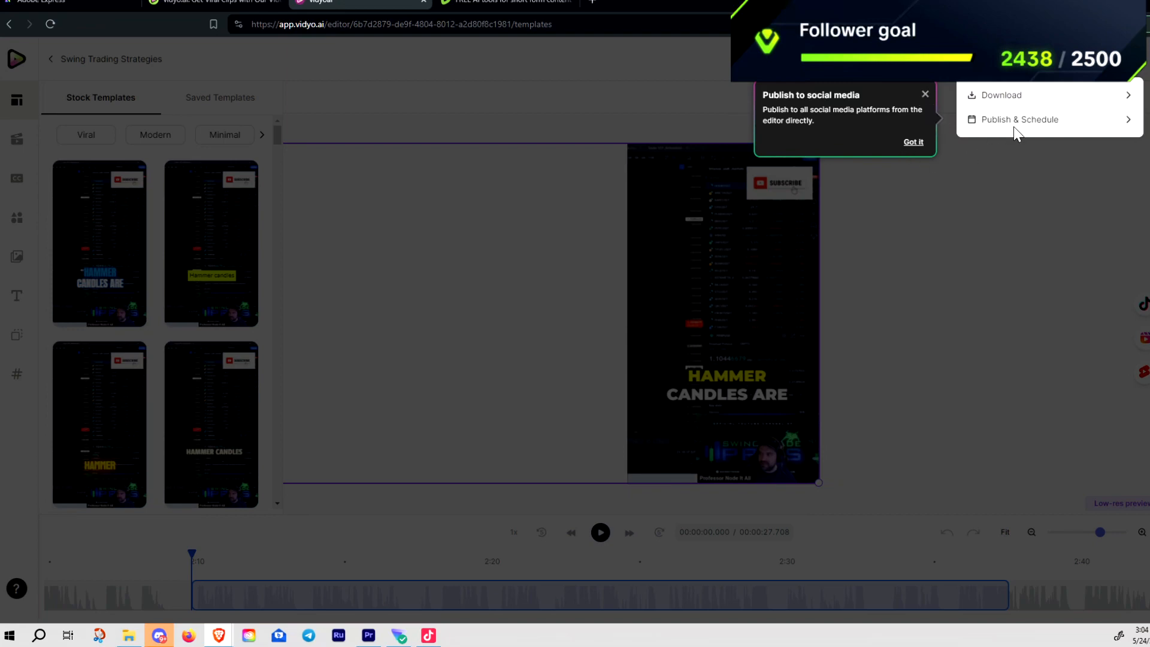
pyautogui.click(925, 96)
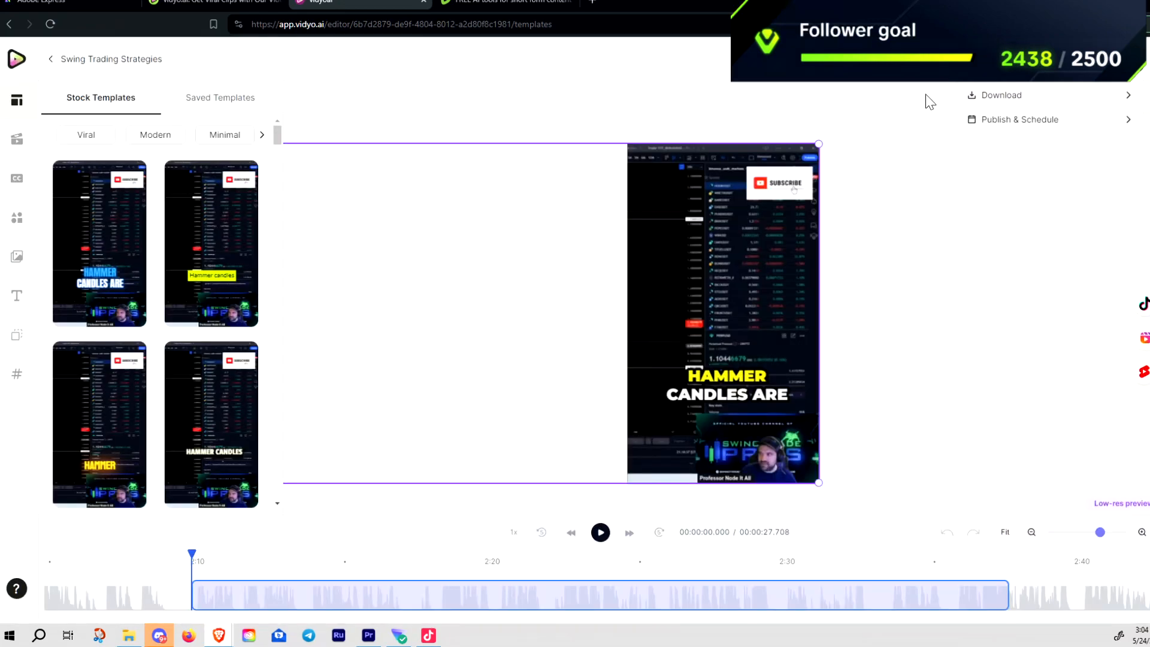
pyautogui.click(974, 174)
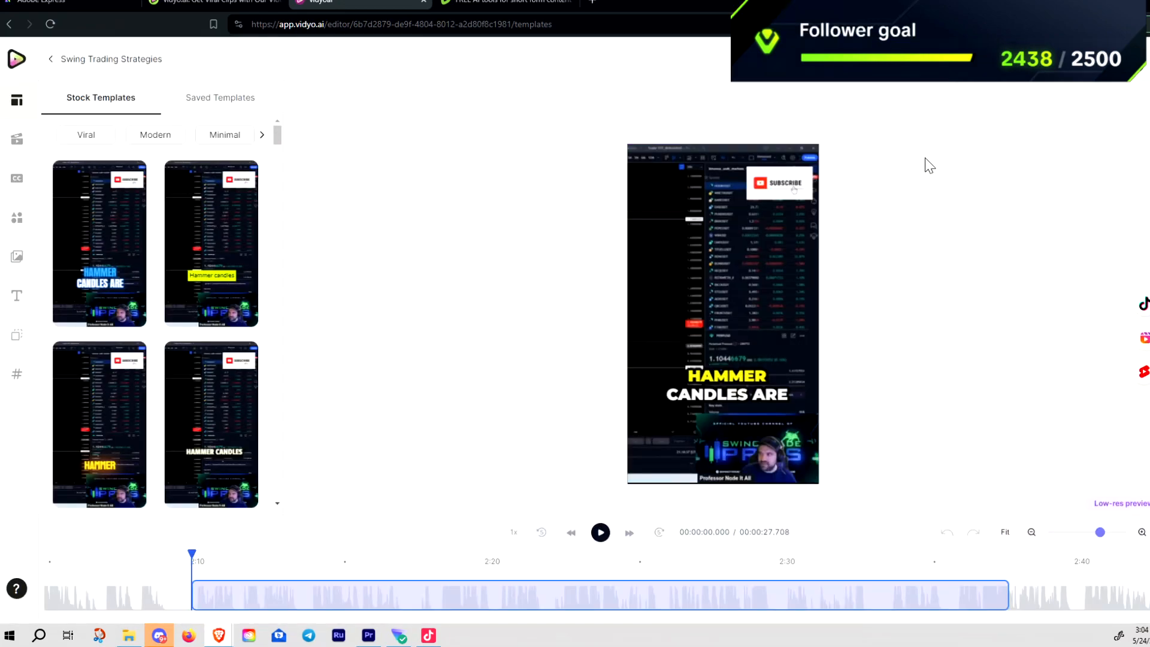
# Step: Check the KLAP video's Rumble page again, return to the clip editor, and select the video on the canvas
pyautogui.click(522, 8)
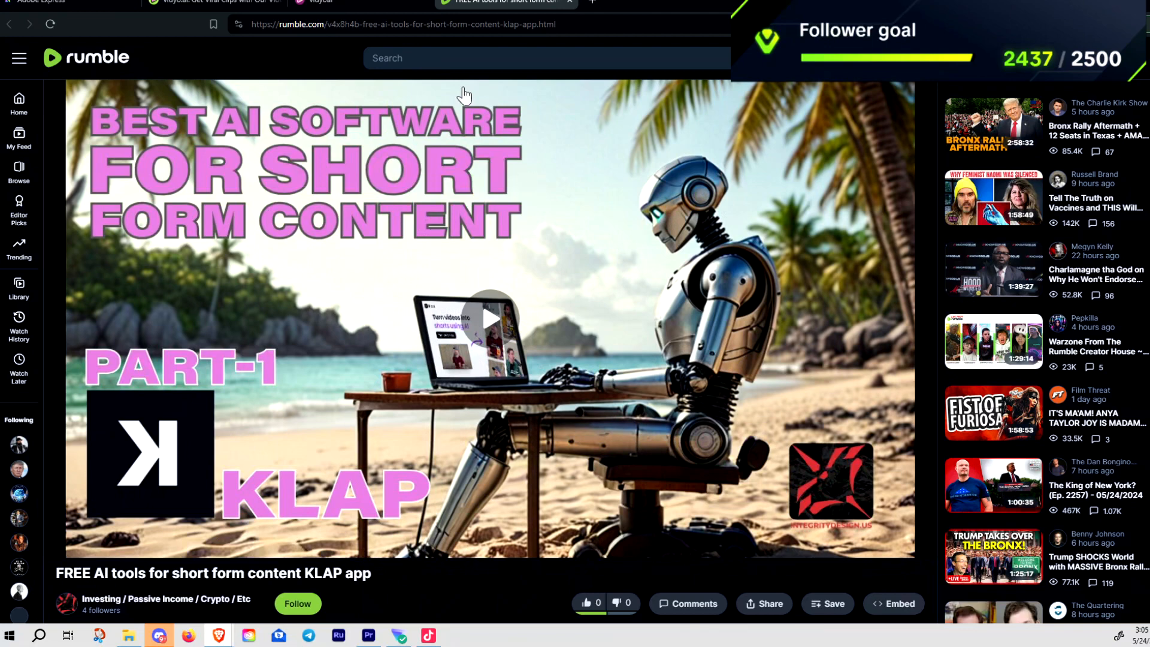
pyautogui.click(363, 6)
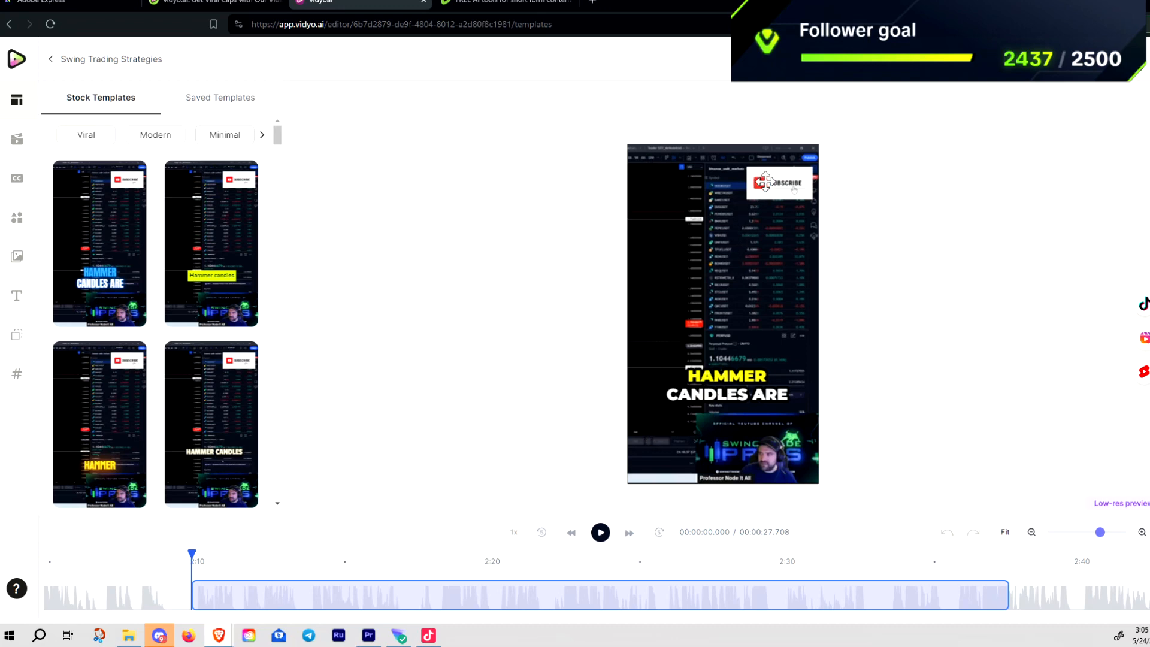
pyautogui.click(766, 182)
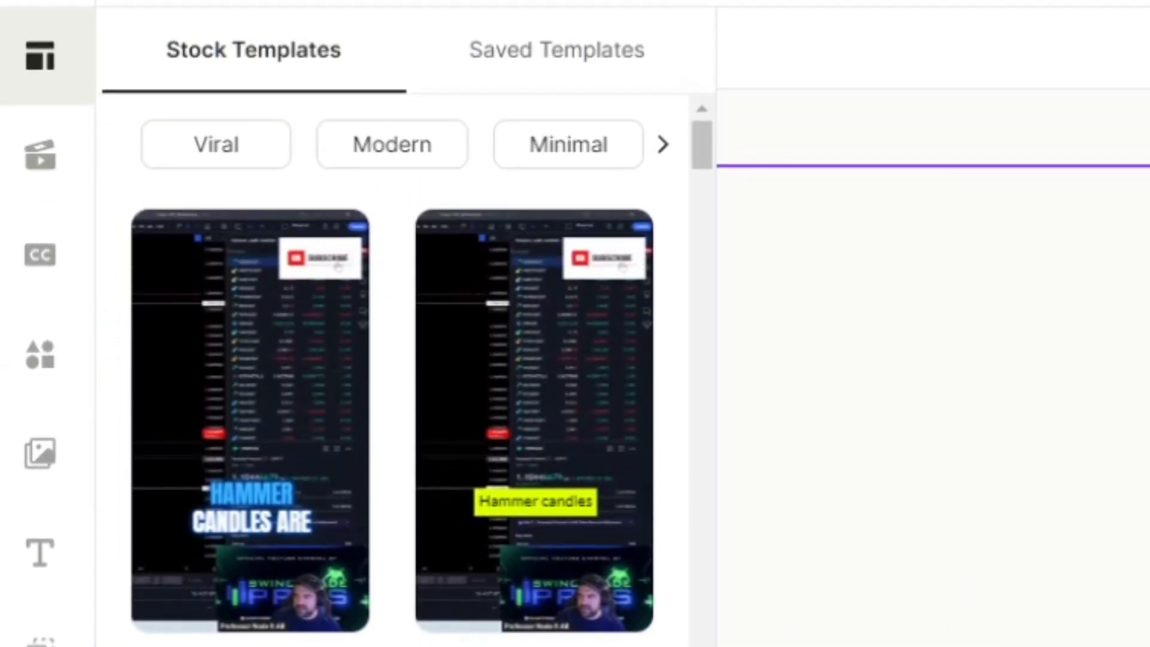
# Step: Browse the stock templates and compare their caption fonts, colours and highlight styles
pyautogui.scroll(-5, 392, 370)
pyautogui.scroll(-3, 564, 584)
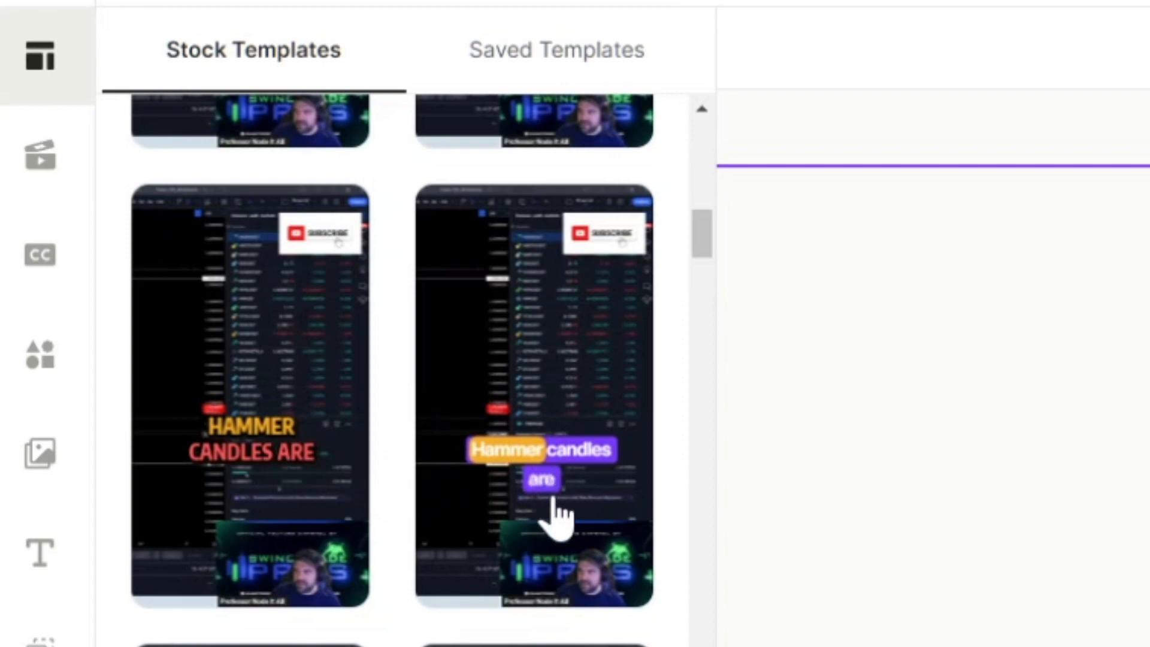
pyautogui.scroll(-5, 536, 625)
pyautogui.scroll(-5, 518, 567)
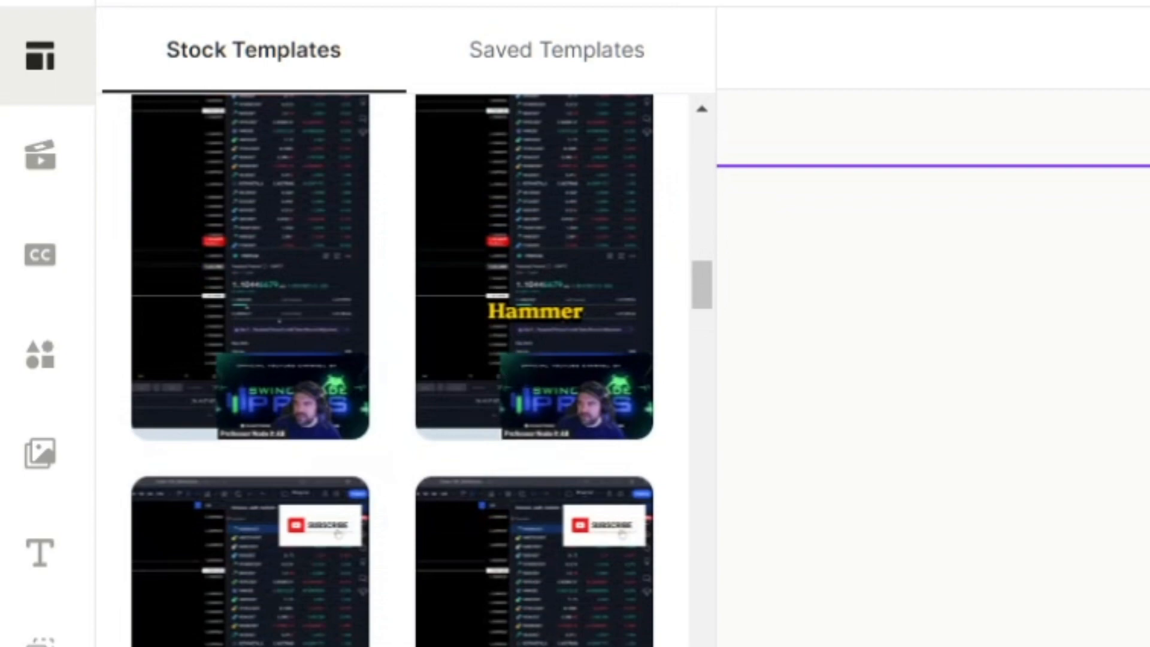
pyautogui.scroll(-1, 559, 616)
pyautogui.scroll(-3, 559, 605)
pyautogui.scroll(-4, 561, 617)
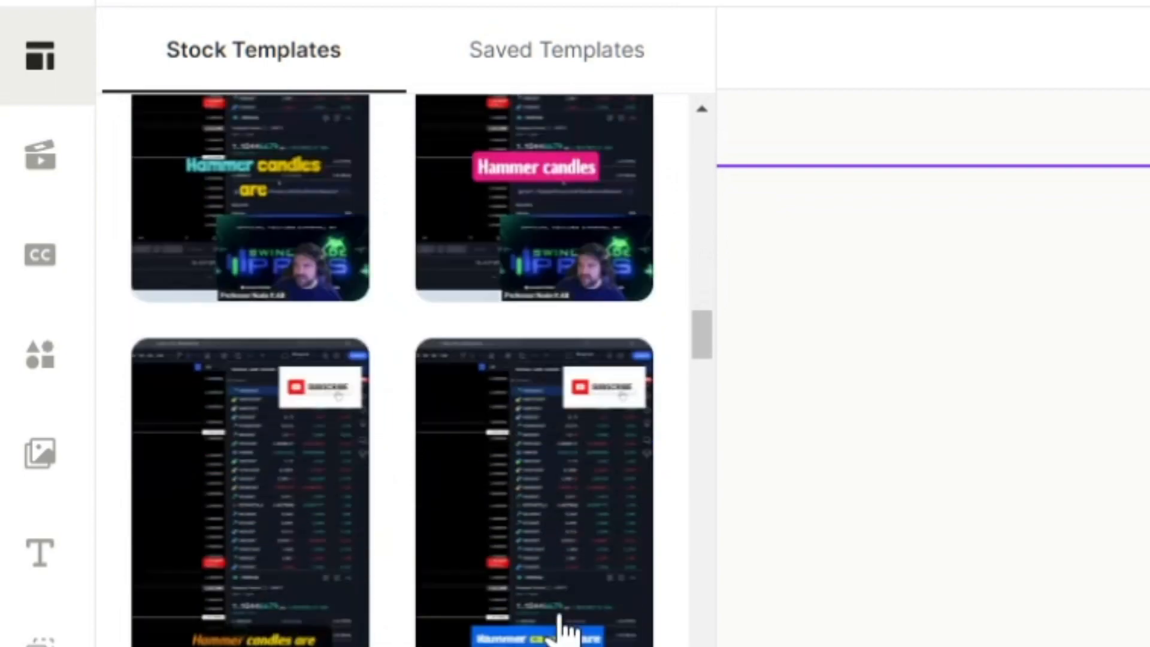
pyautogui.scroll(-5, 533, 595)
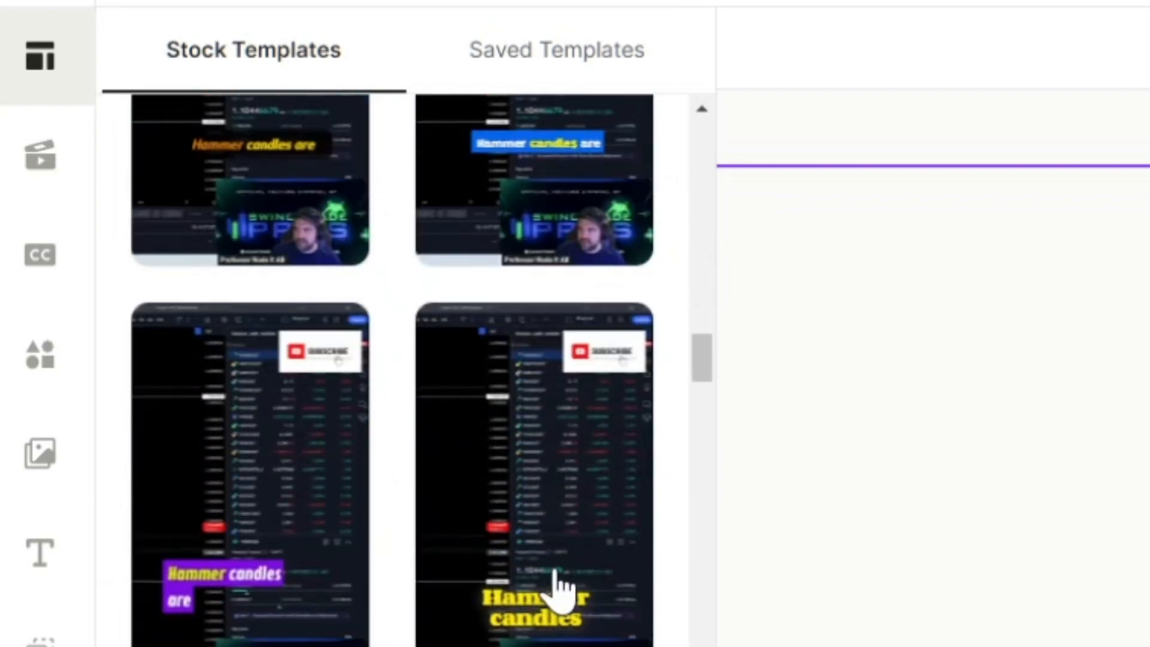
pyautogui.scroll(-3, 560, 585)
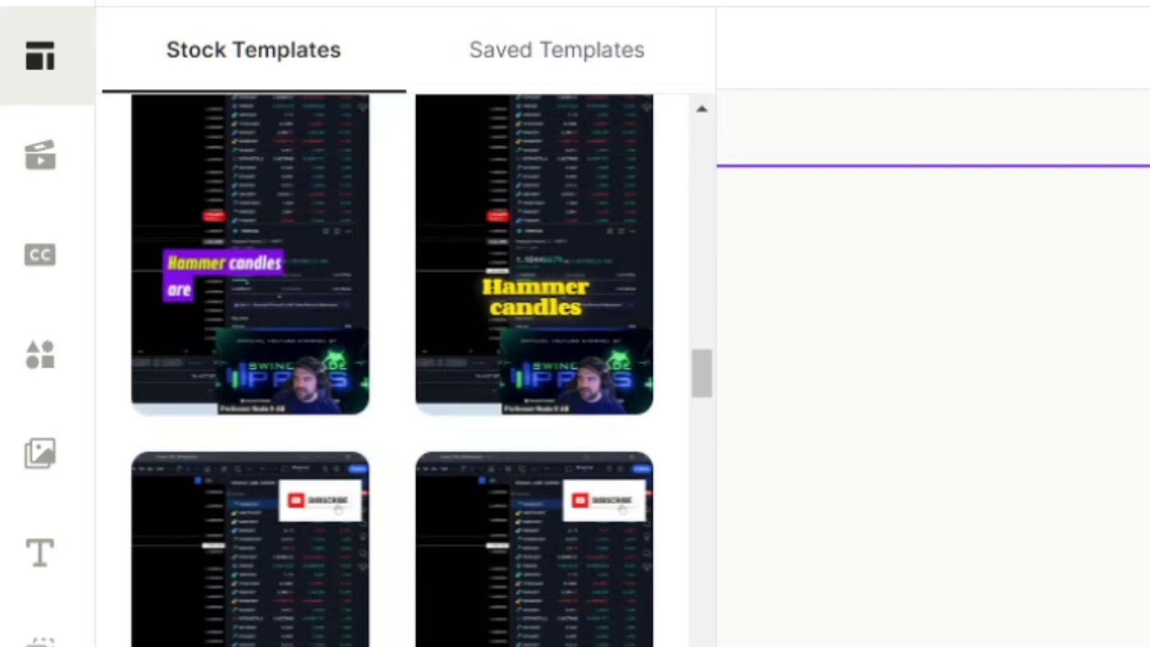
pyautogui.scroll(-5, 554, 594)
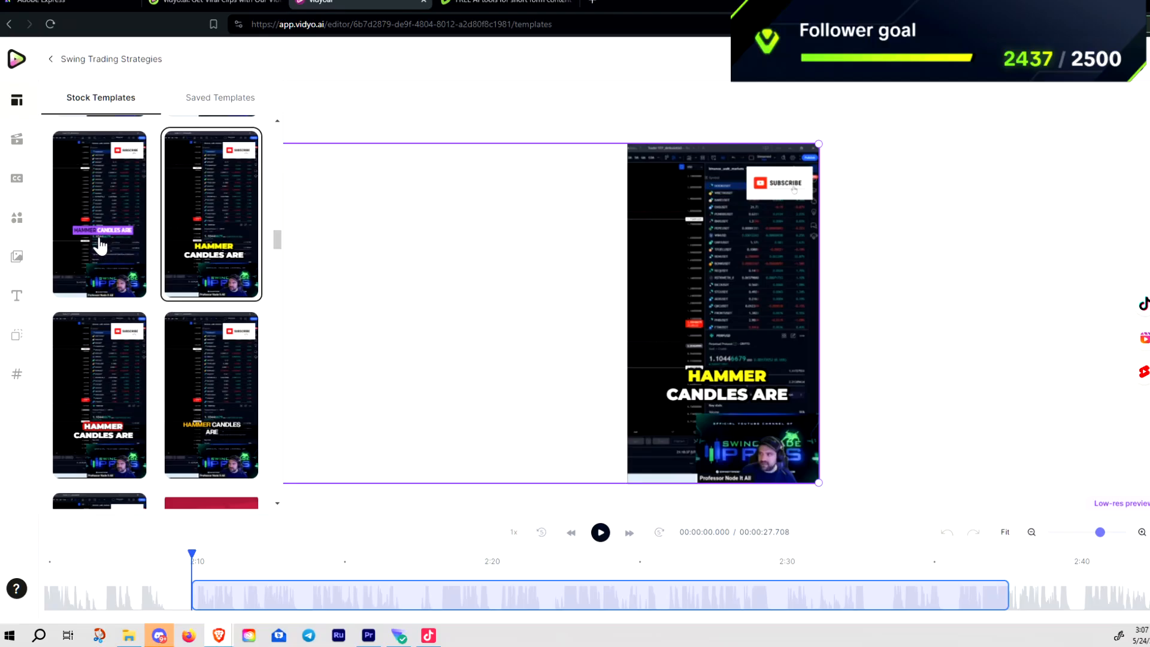
# Step: Apply the stock template with all-caps captions on a purple box and preview the clip's opening seconds
pyautogui.click(100, 245)
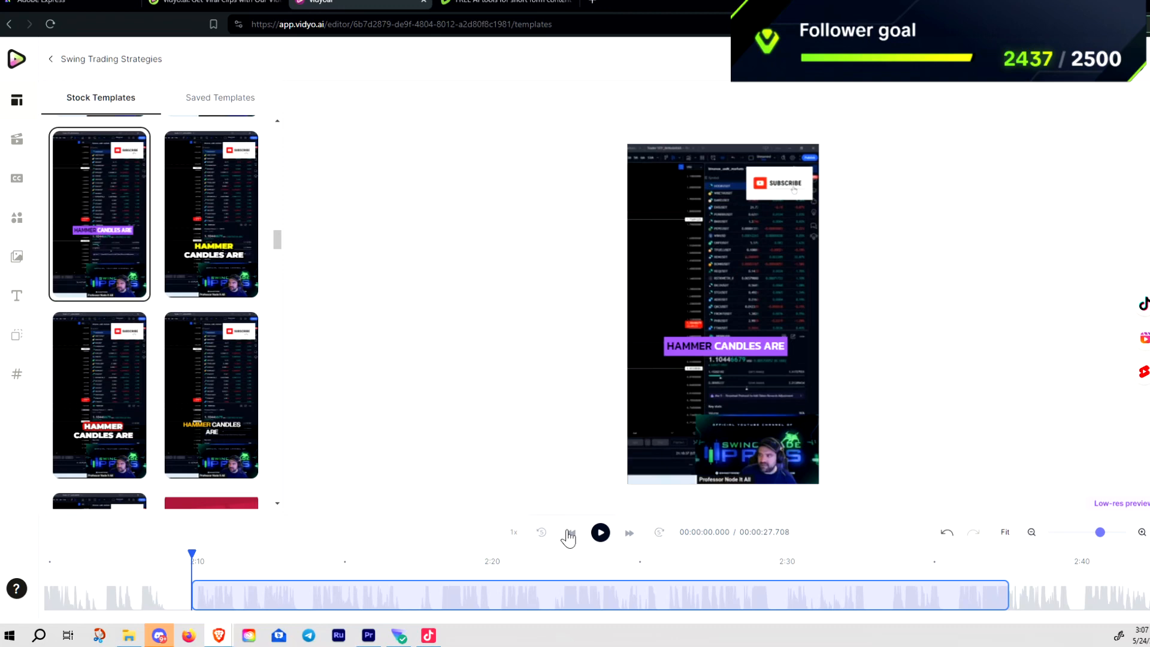
pyautogui.click(601, 532)
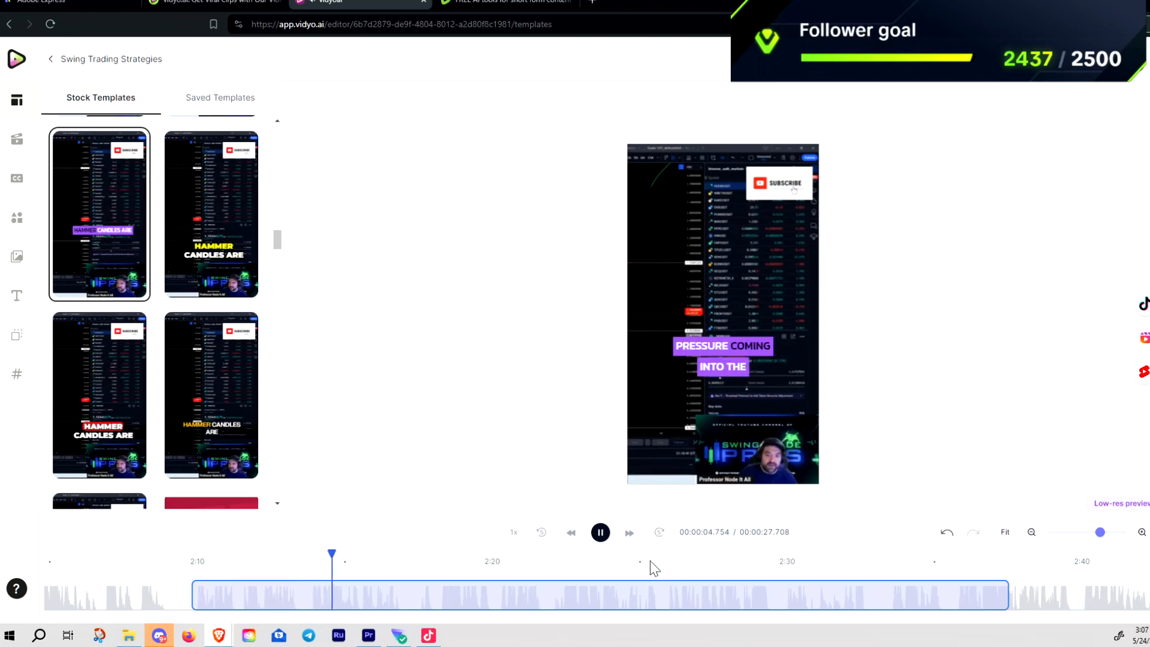
pyautogui.click(601, 532)
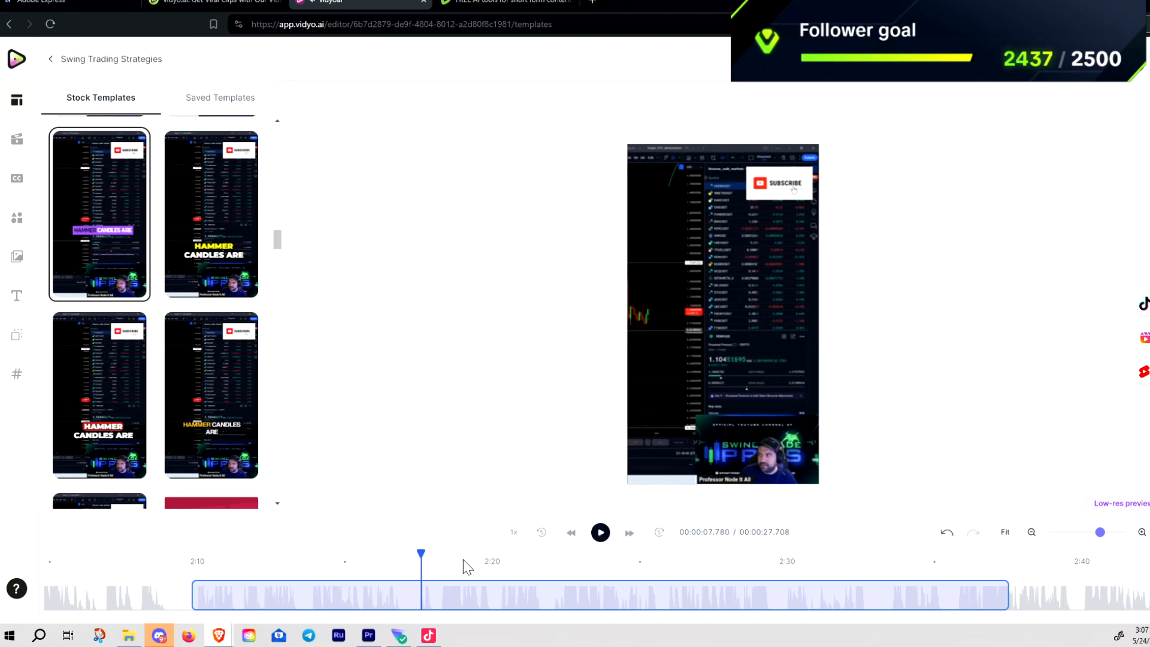
pyautogui.moveTo(422, 556); pyautogui.dragTo(224, 555)
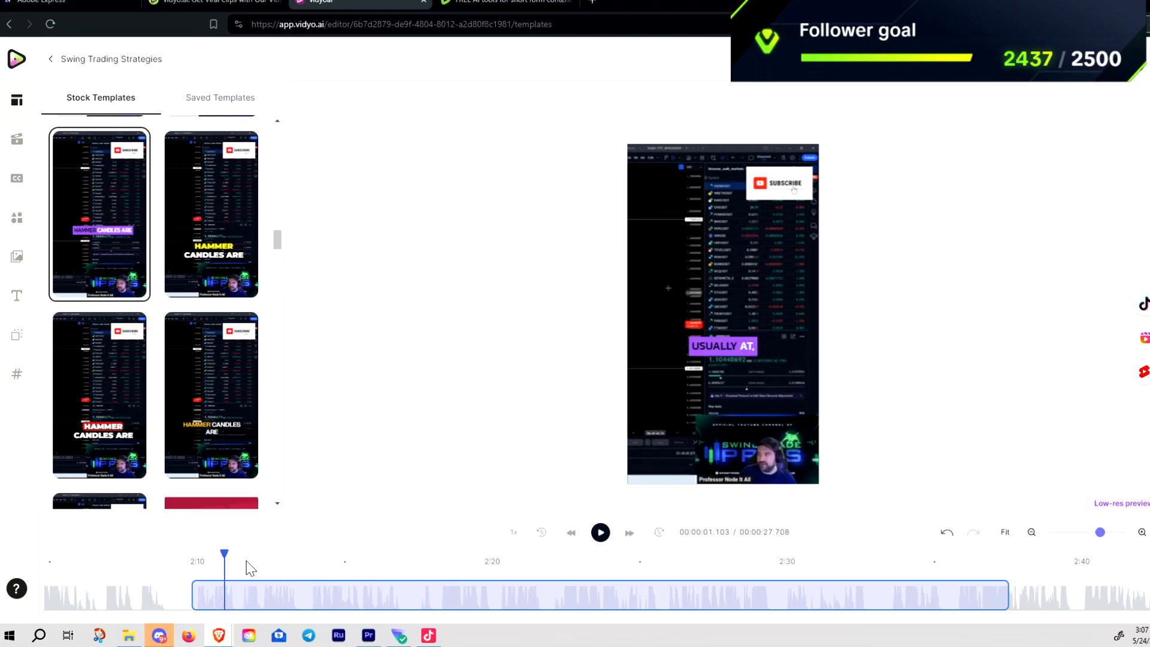
pyautogui.click(601, 533)
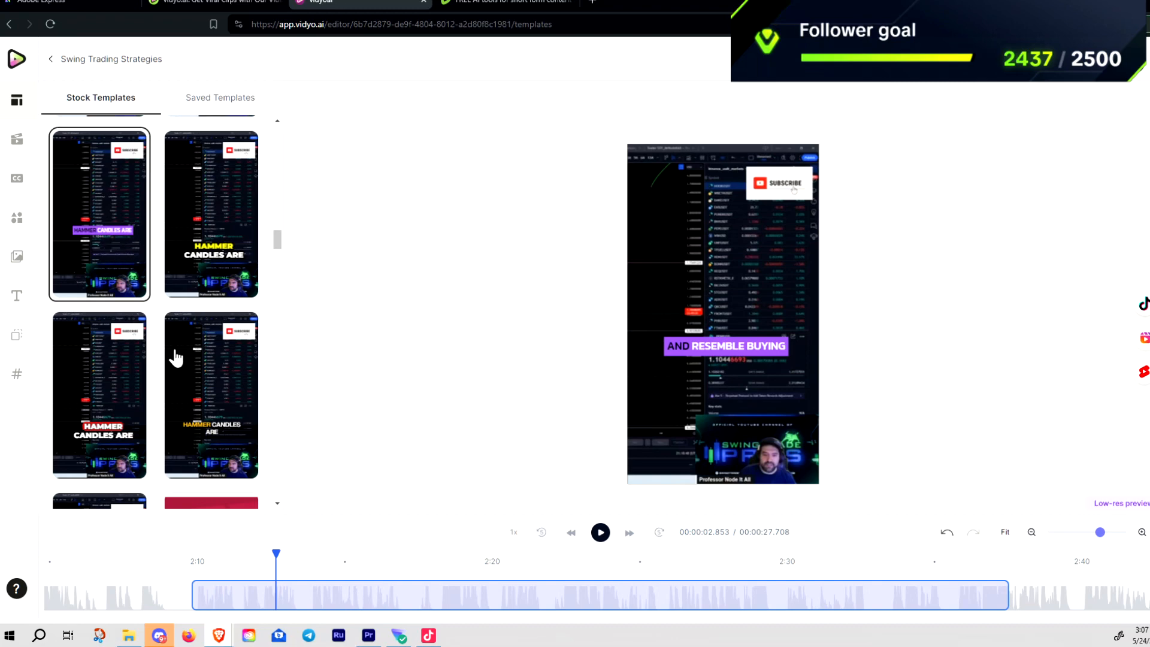
# Step: Apply the crimson stock template with the Swing Trading Strategies title above the video and white captions below it
pyautogui.scroll(-3, 223, 342)
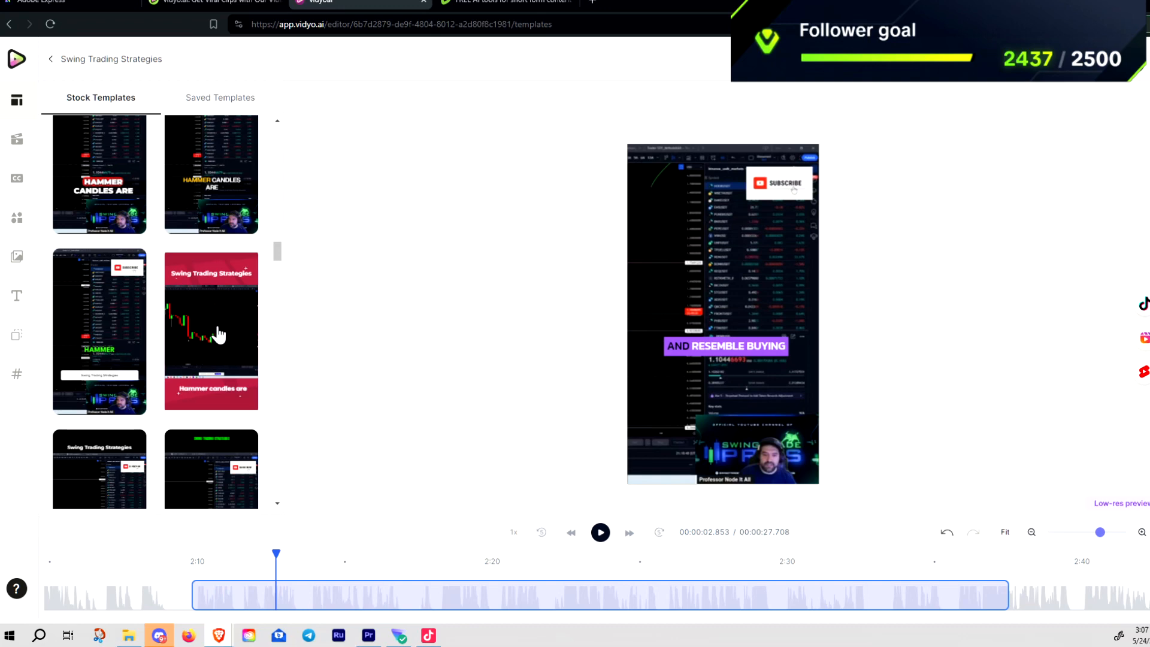
pyautogui.scroll(-2, 218, 335)
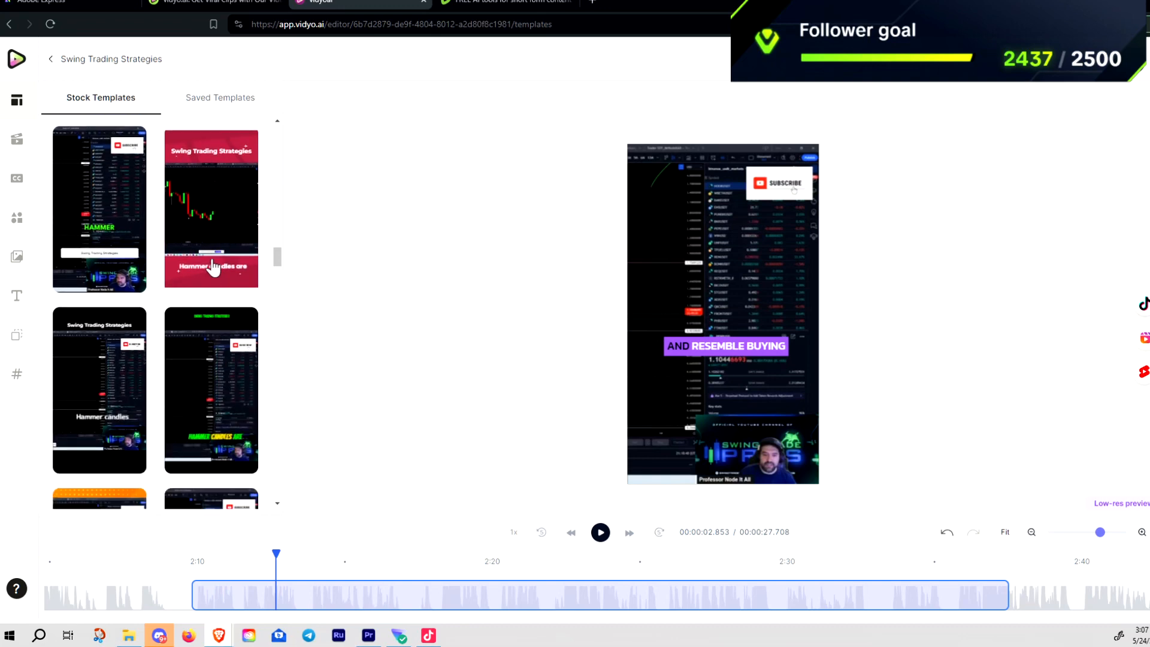
pyautogui.scroll(2, 220, 310)
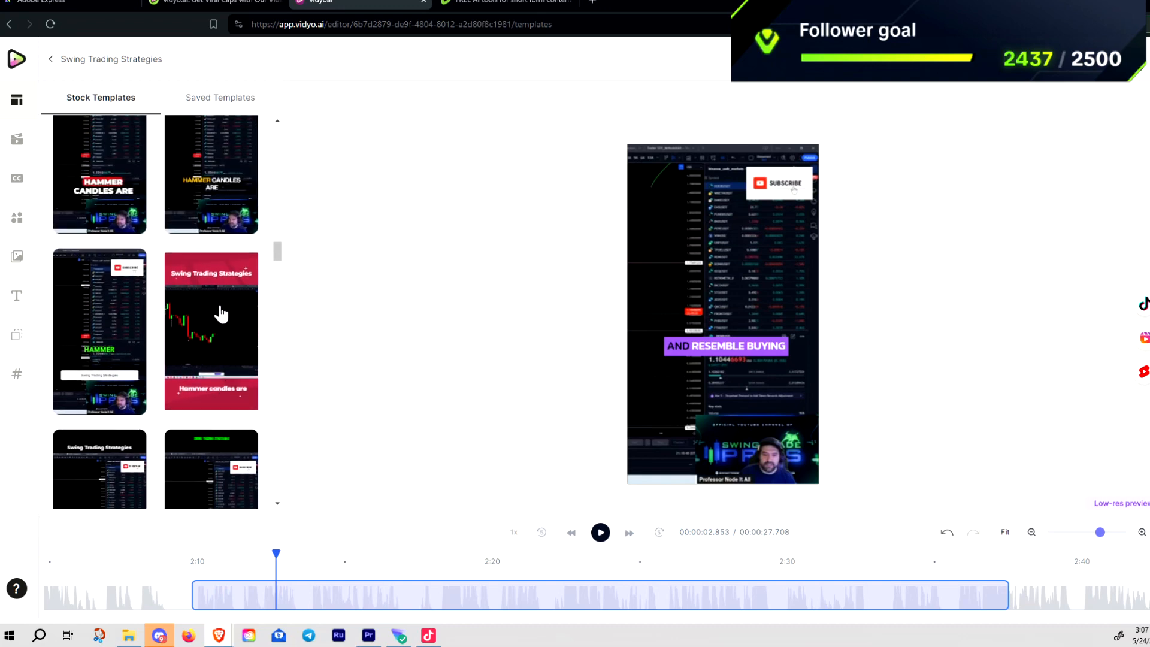
pyautogui.click(220, 337)
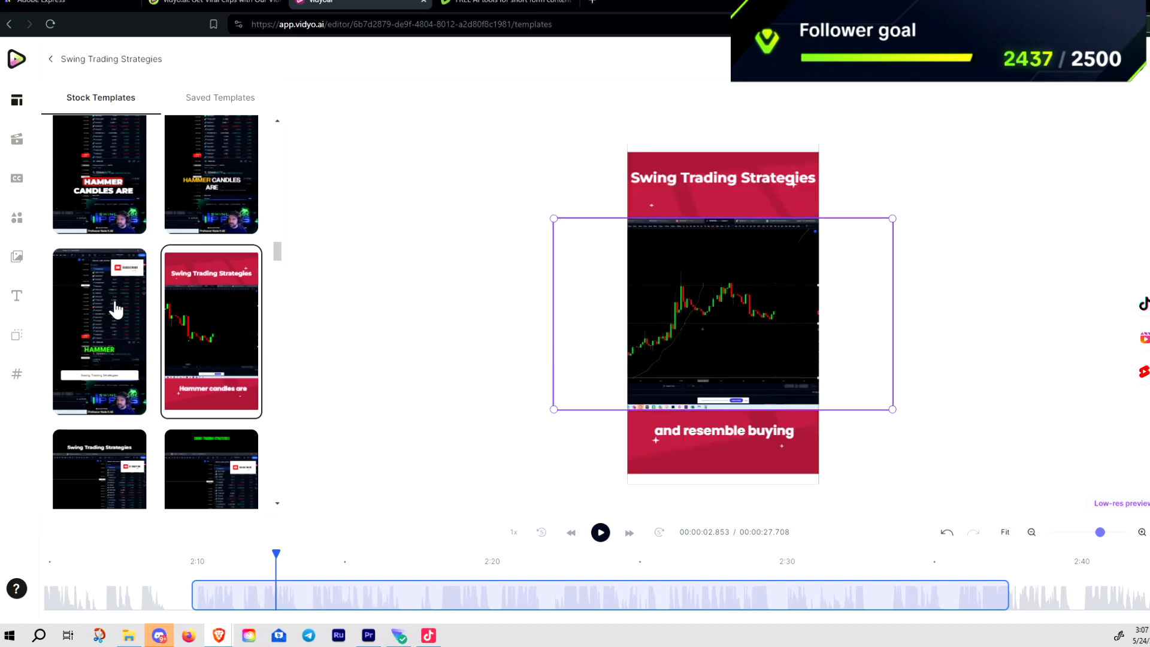
# Step: Browse more stock templates, comparing their title banners, background colours and caption highlight styles
pyautogui.scroll(3, 114, 299)
pyautogui.scroll(-5, 208, 341)
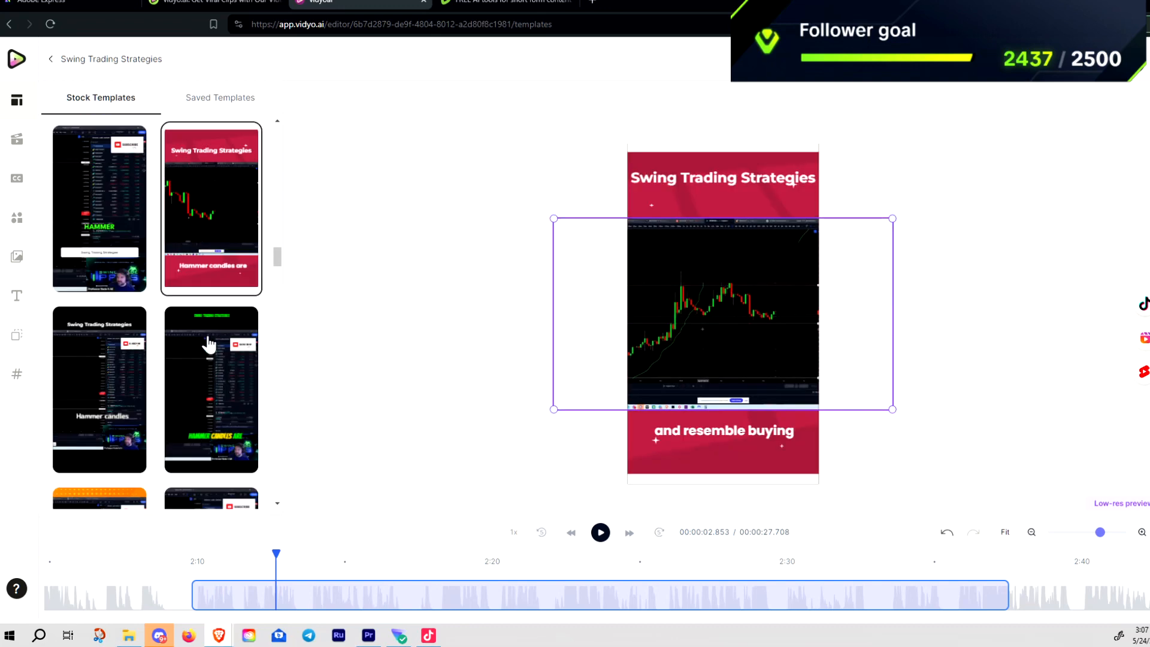
pyautogui.scroll(3, 210, 358)
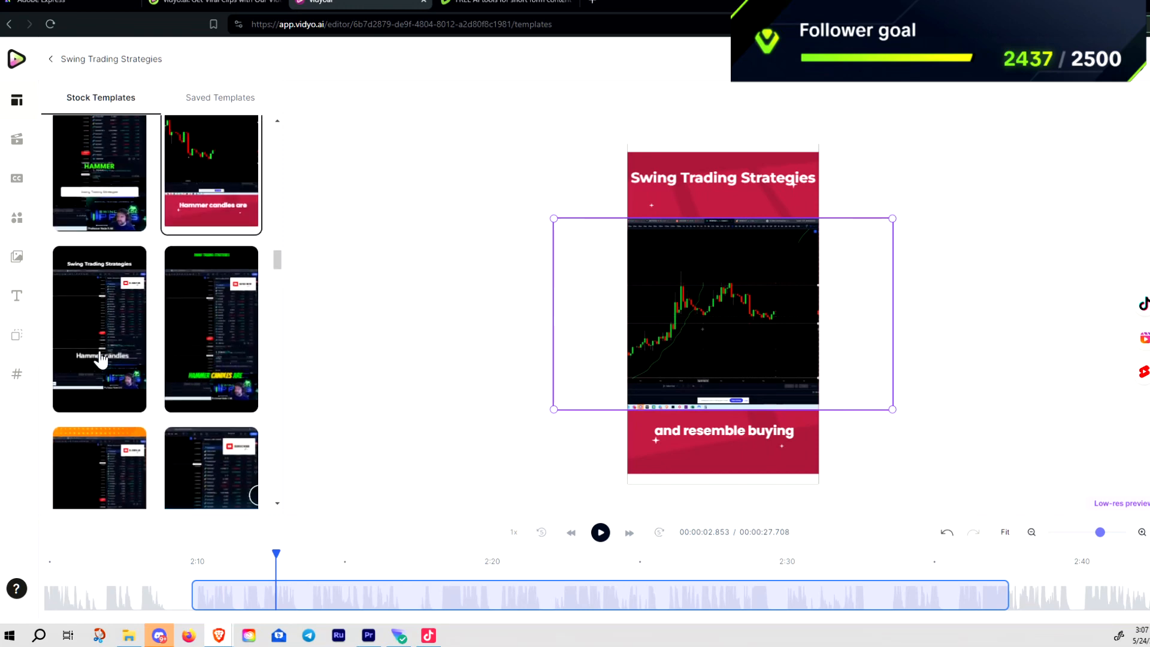
pyautogui.scroll(-4, 102, 358)
pyautogui.scroll(-3, 218, 359)
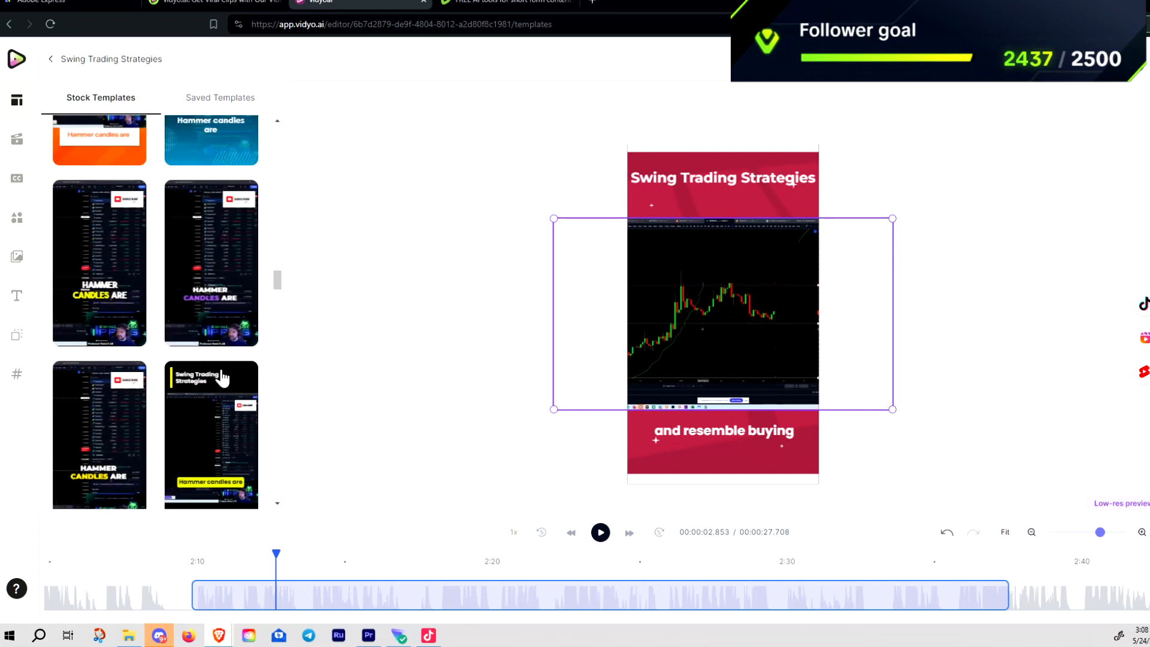
pyautogui.scroll(3, 222, 377)
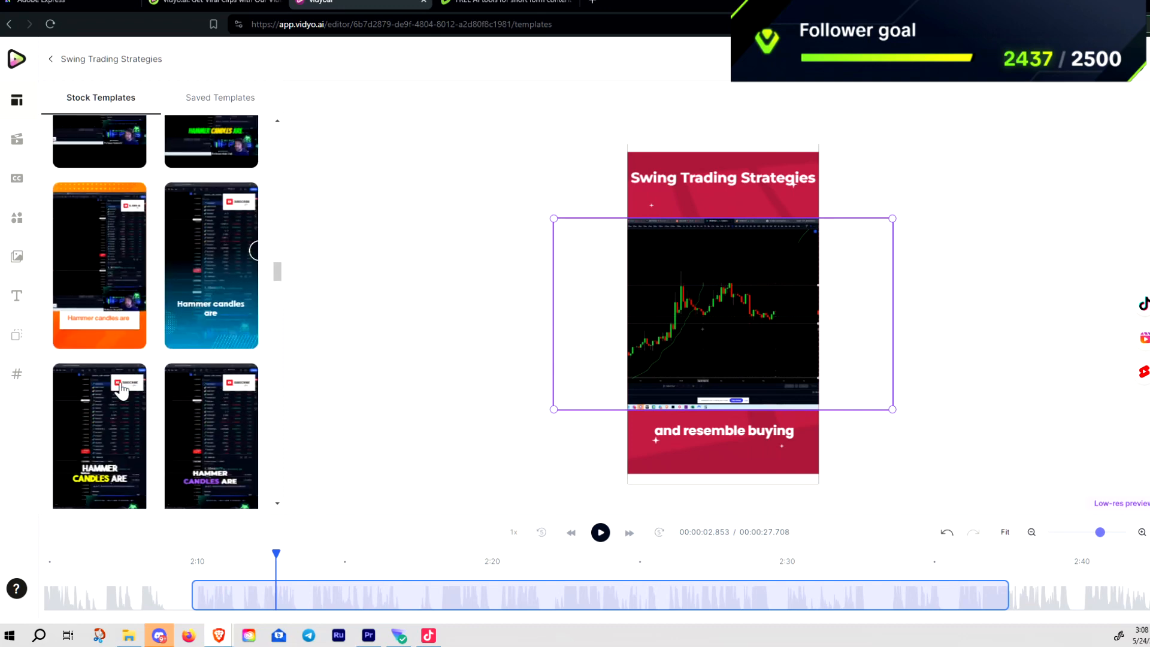
pyautogui.scroll(-4, 204, 431)
pyautogui.scroll(-5, 192, 419)
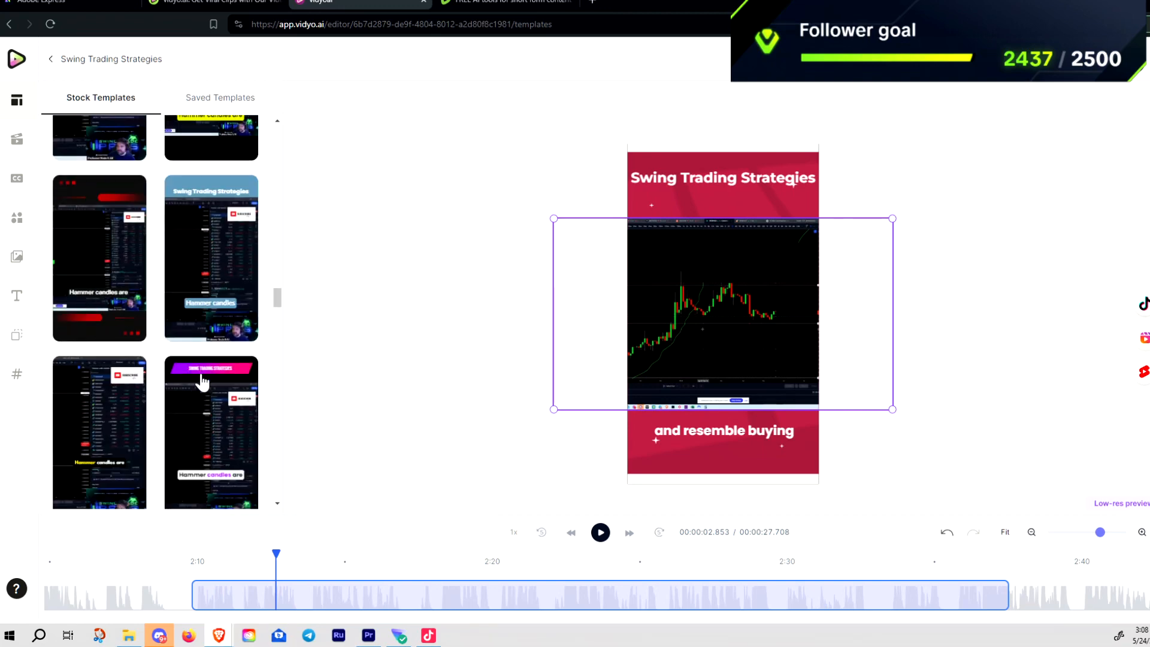
pyautogui.scroll(-5, 202, 381)
pyautogui.scroll(-5, 99, 361)
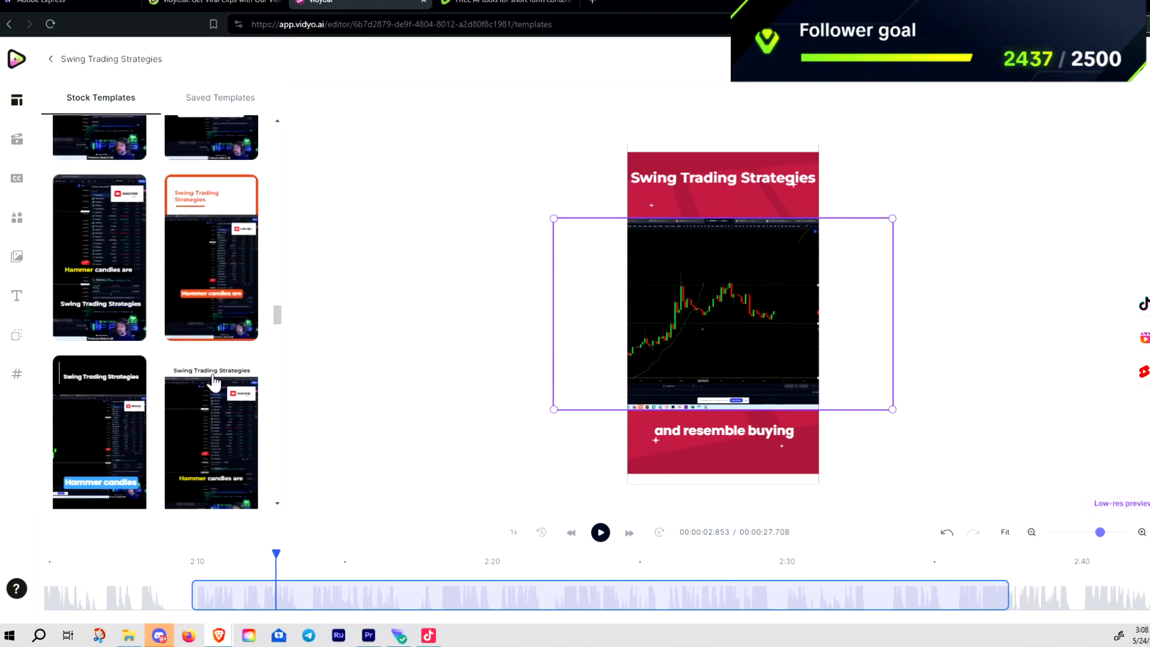
# Step: Apply the blue gradient stock template with white captions and preview the clip from near its start
pyautogui.scroll(5, 211, 397)
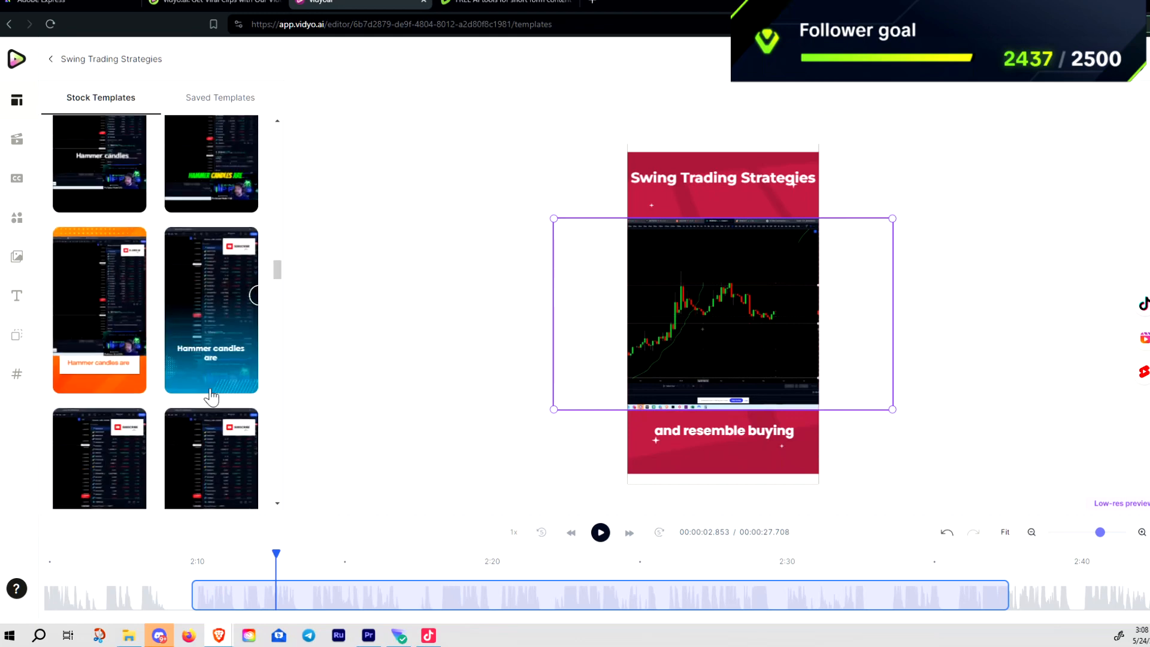
pyautogui.click(209, 397)
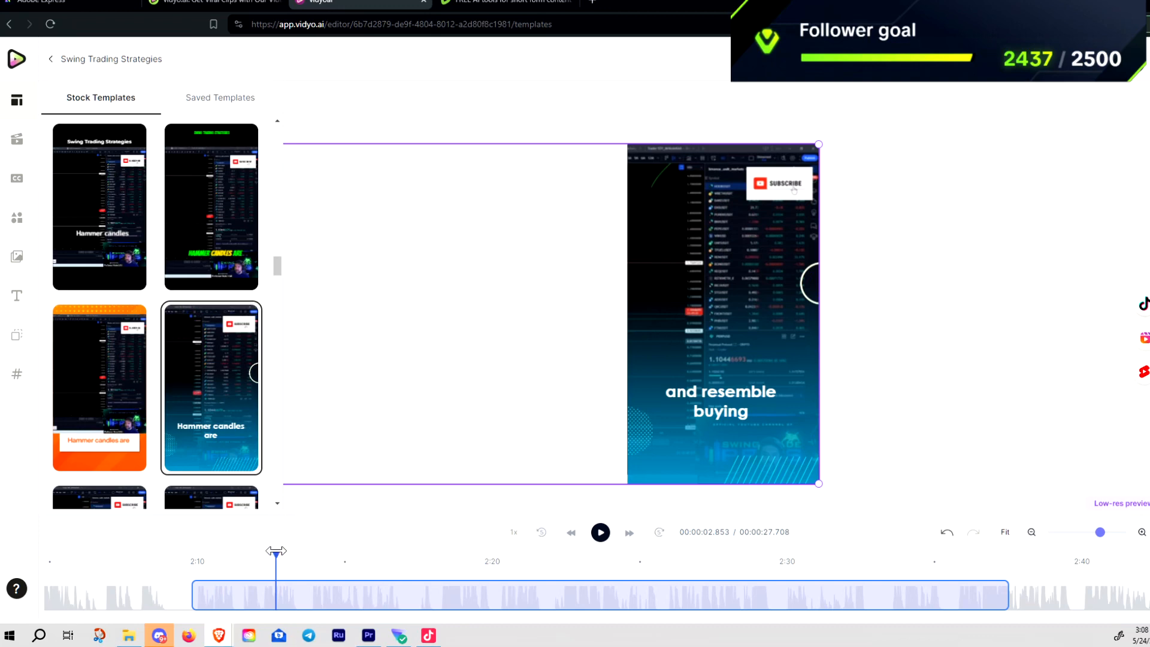
pyautogui.moveTo(275, 551); pyautogui.dragTo(193, 552)
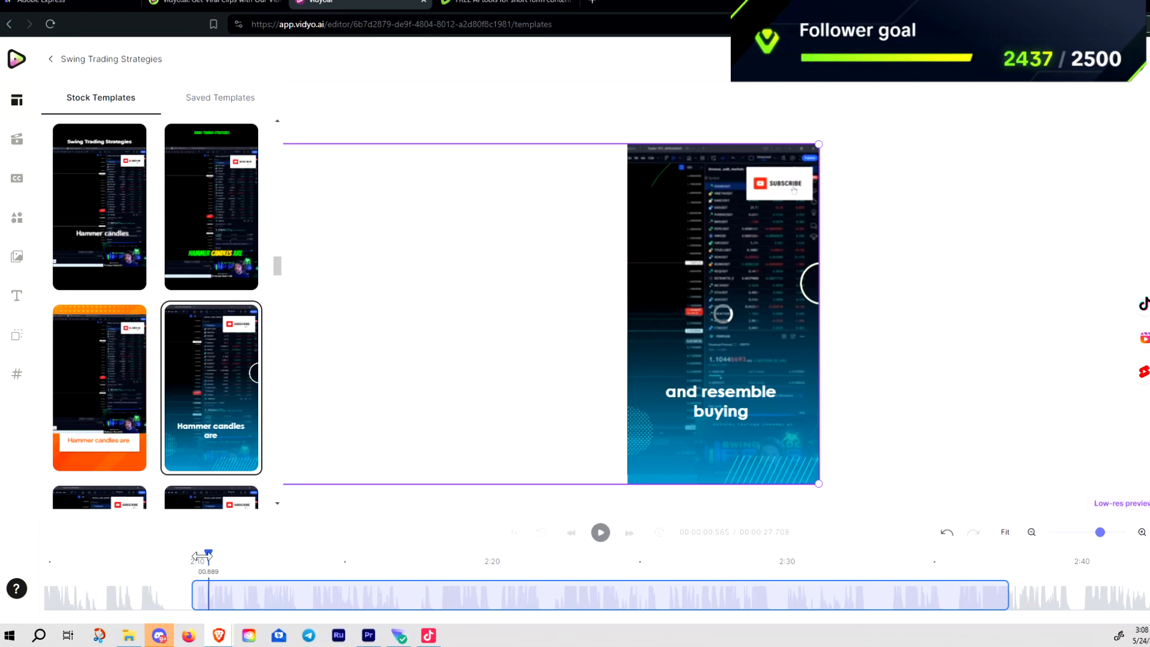
pyautogui.click(600, 533)
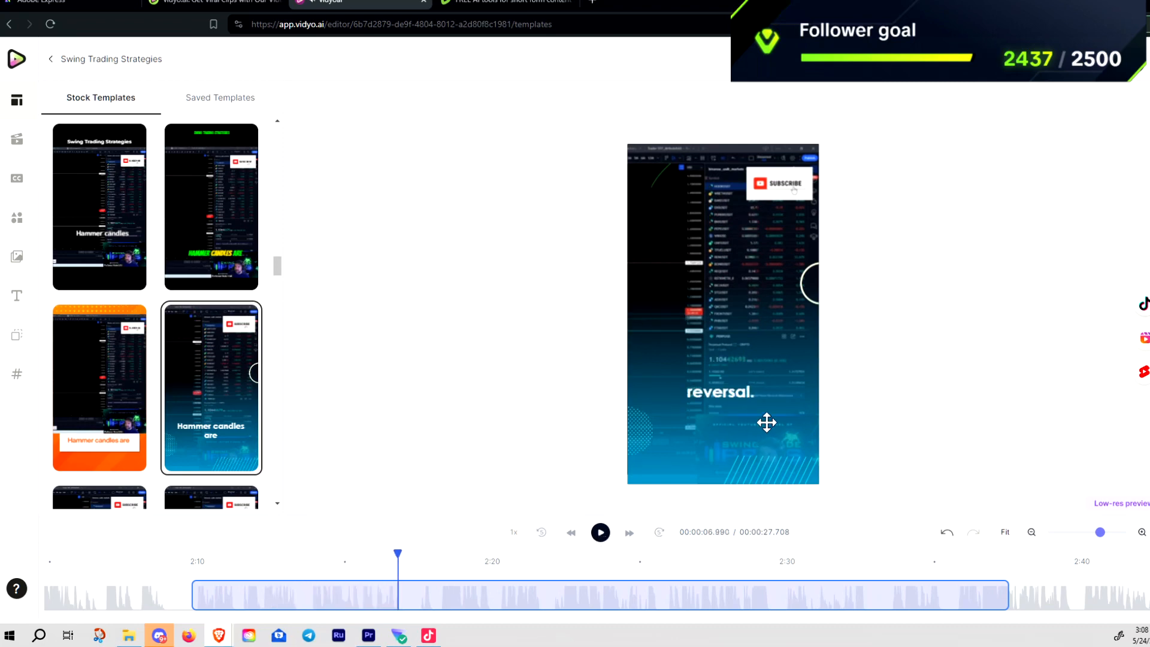
# Step: Apply the stock template with large all-caps white captions and blue highlighted words, and preview the clip with it
pyautogui.click(741, 310)
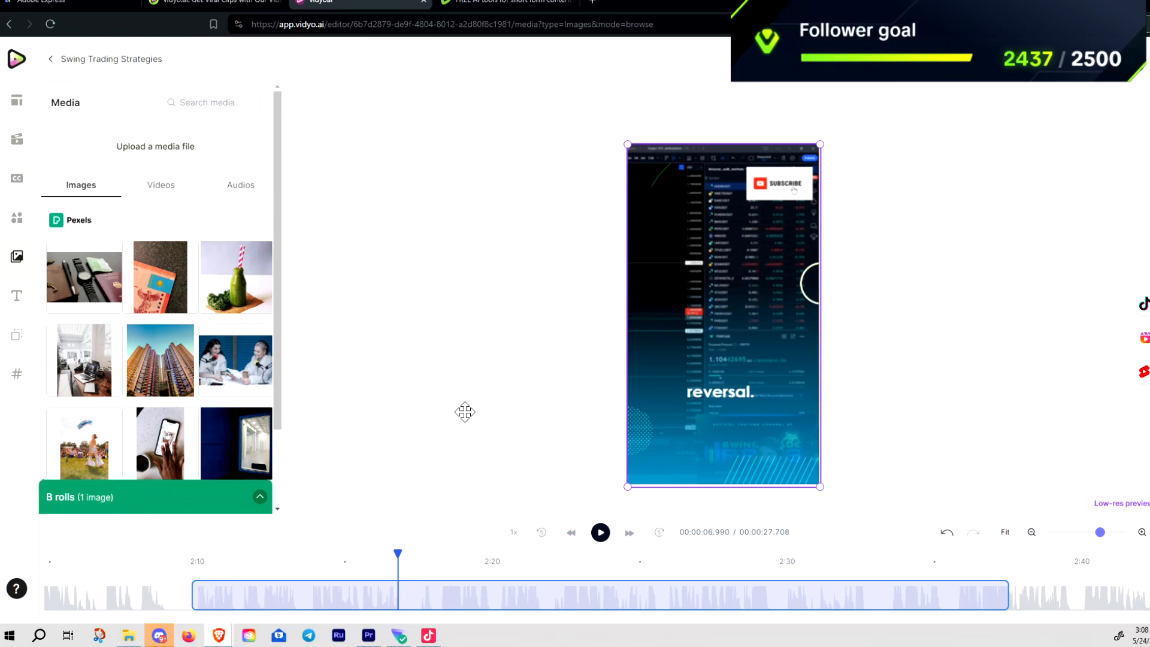
pyautogui.click(14, 106)
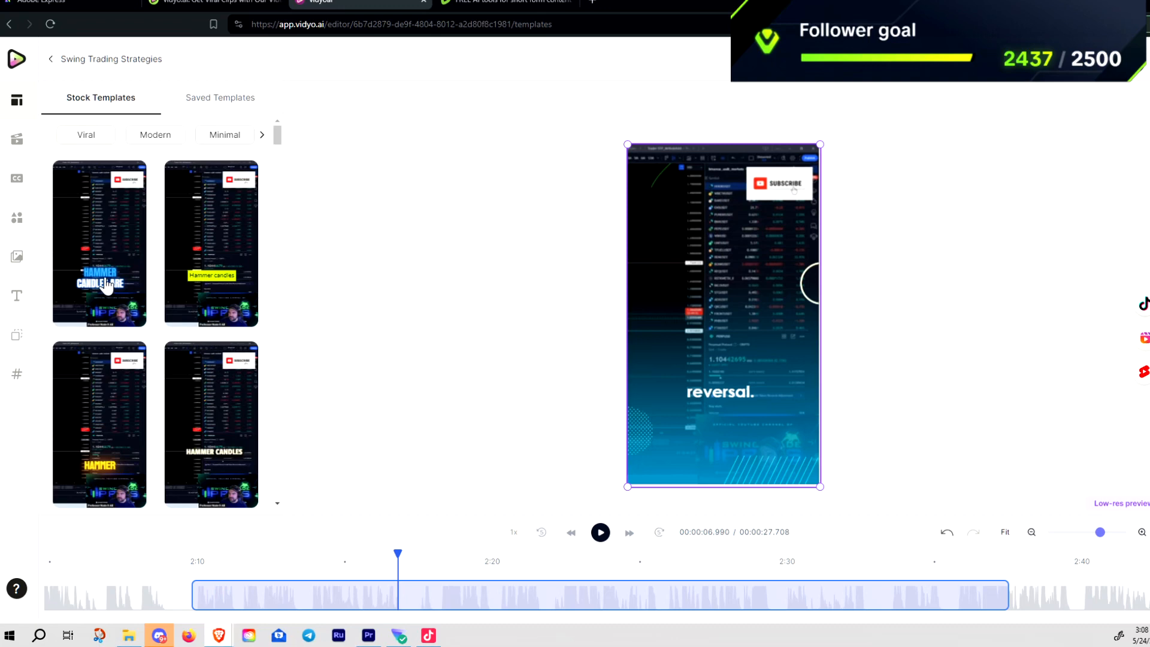
pyautogui.click(106, 286)
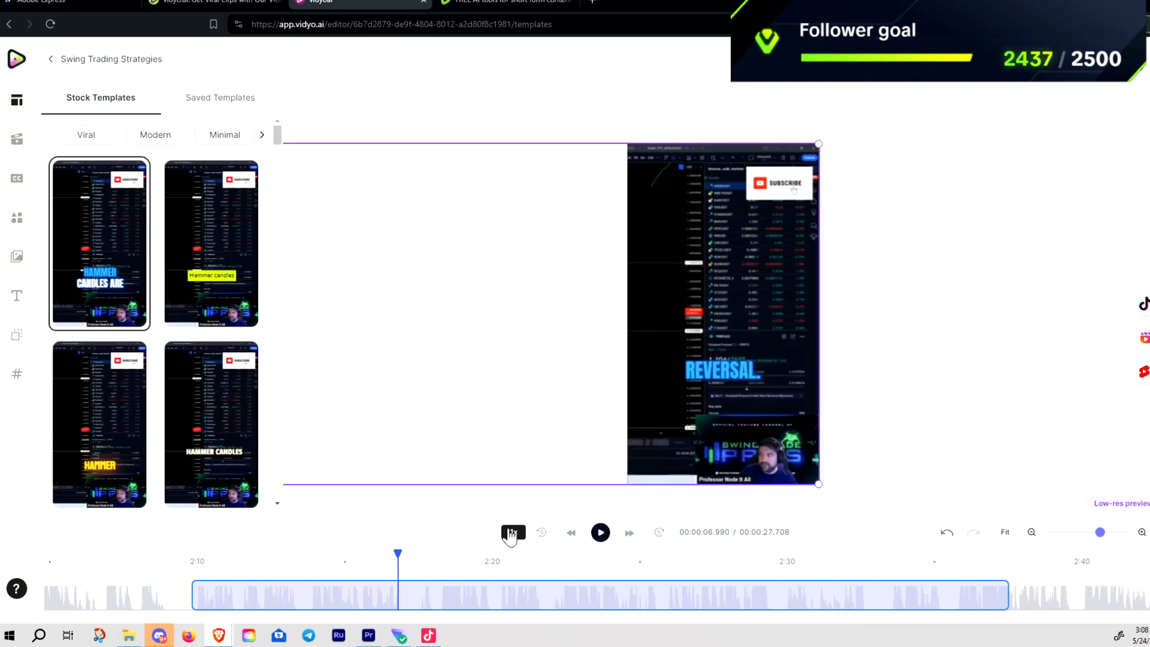
pyautogui.click(601, 534)
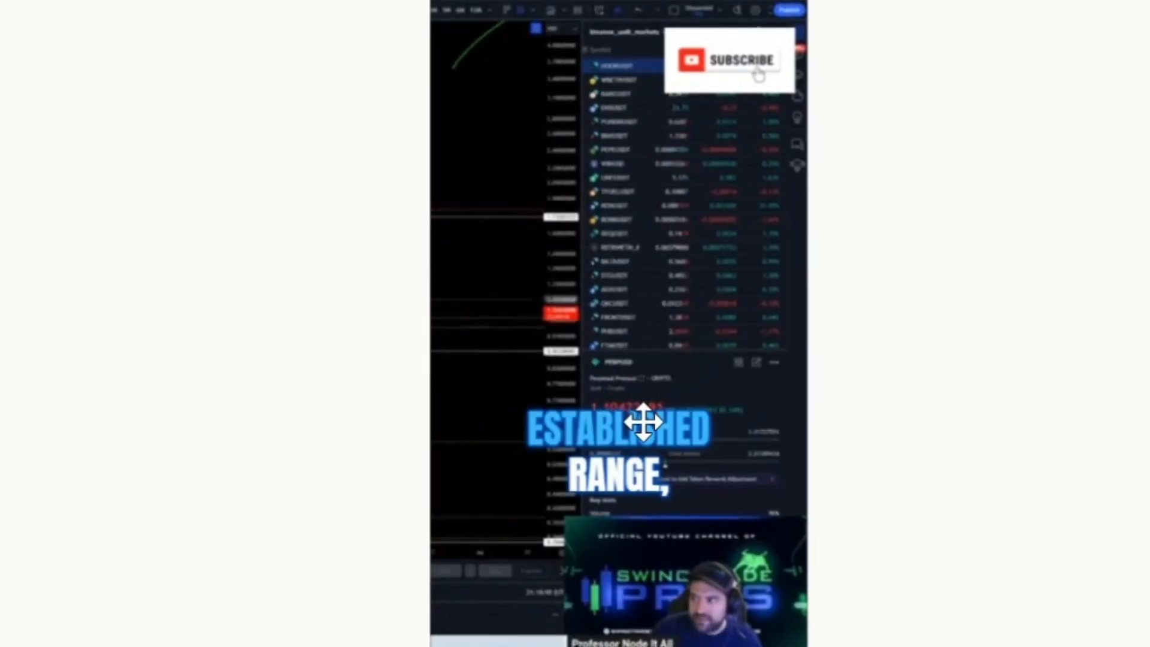
# Step: Try to shift the full-height video within the portrait frame
pyautogui.moveTo(543, 224)
pyautogui.mouseDown()
pyautogui.moveTo(628, 233)
pyautogui.moveTo(544, 225)
pyautogui.mouseUp()
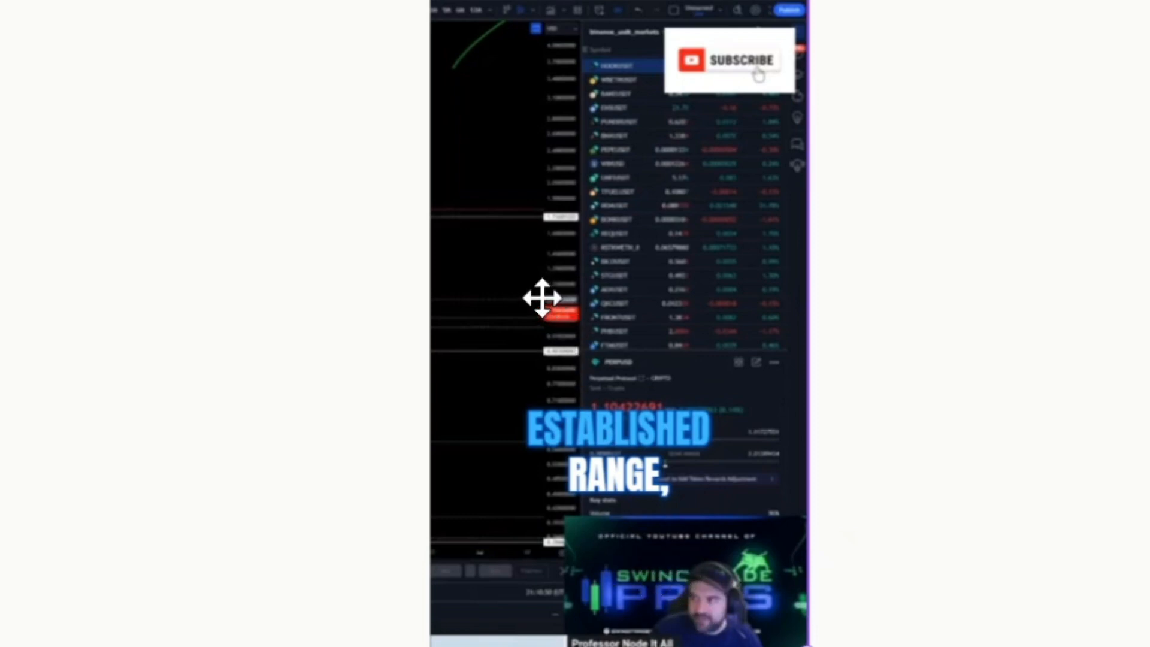
pyautogui.moveTo(528, 297)
pyautogui.mouseDown()
pyautogui.moveTo(988, 317)
pyautogui.moveTo(1114, 295)
pyautogui.moveTo(627, 289)
pyautogui.moveTo(533, 303)
pyautogui.mouseUp()
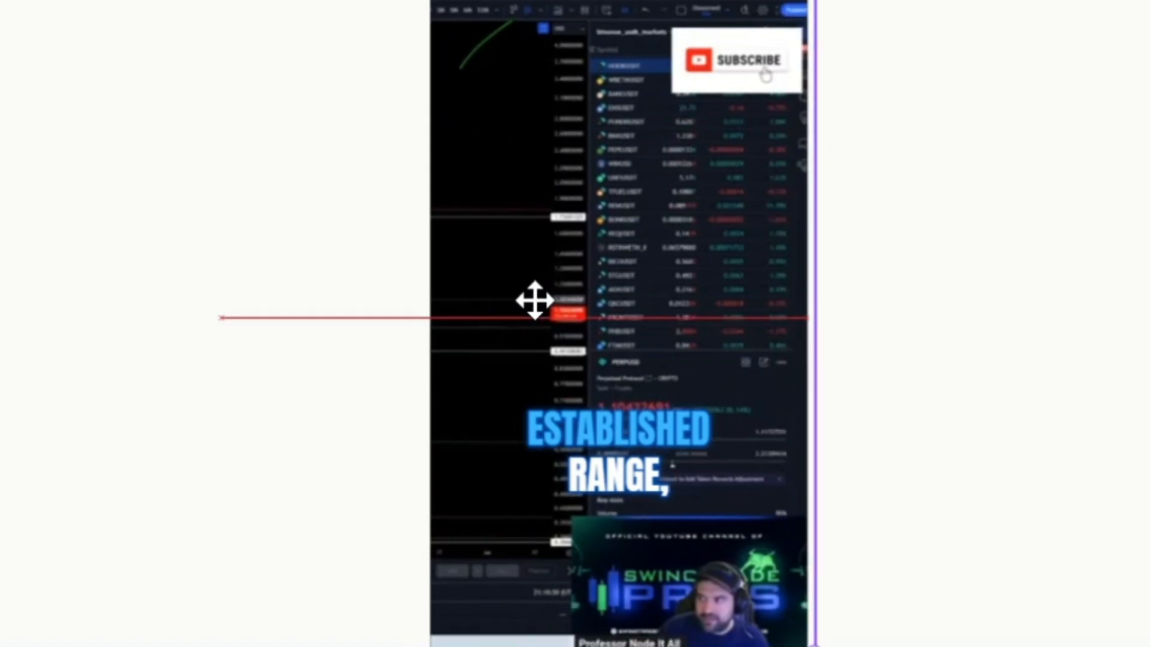
pyautogui.rightClick(515, 255)
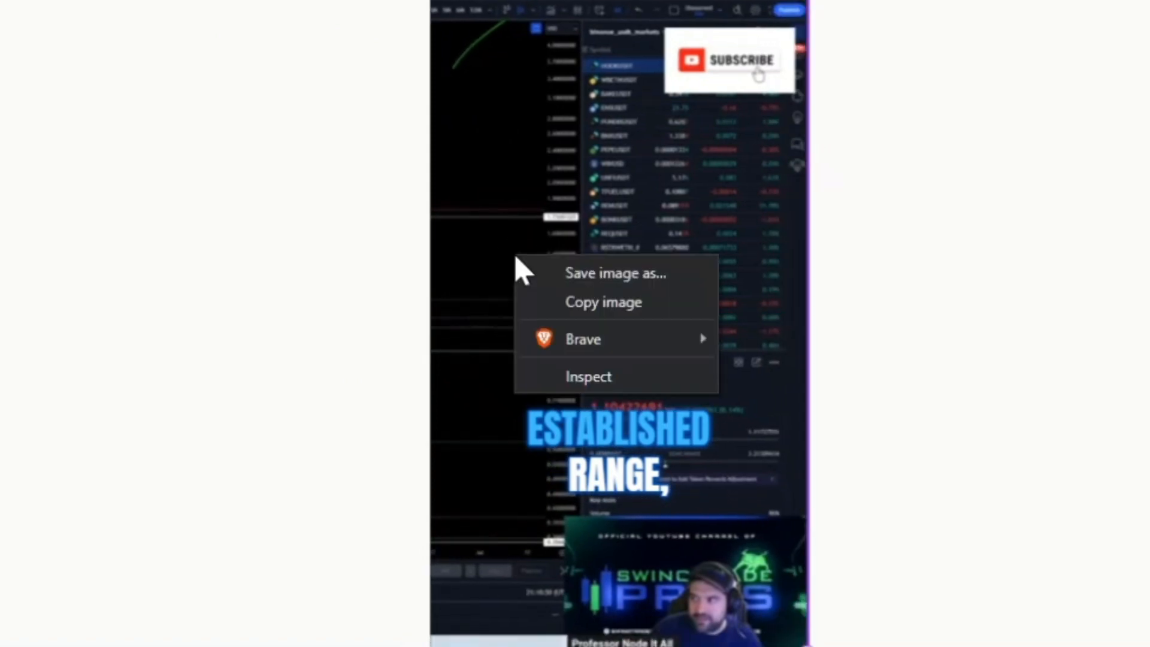
pyautogui.click(908, 346)
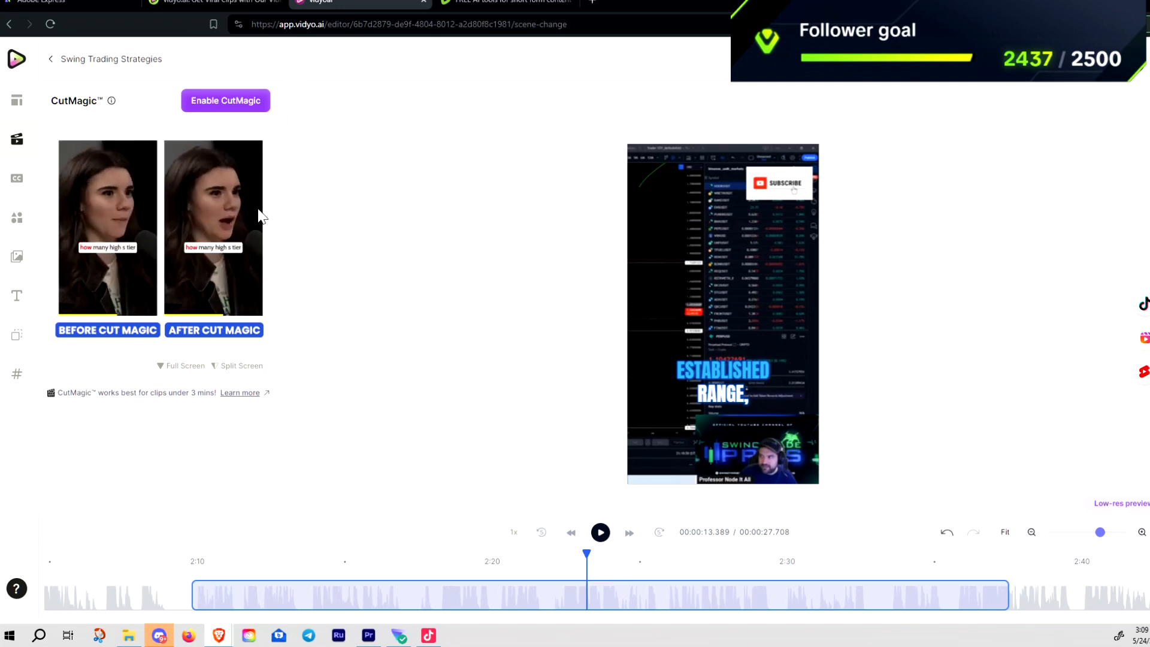
# Step: Enable CutMagic, acknowledging that it can't be undone, and turn on Split Screen for the scene starting at 0:0:08.129
pyautogui.click(221, 108)
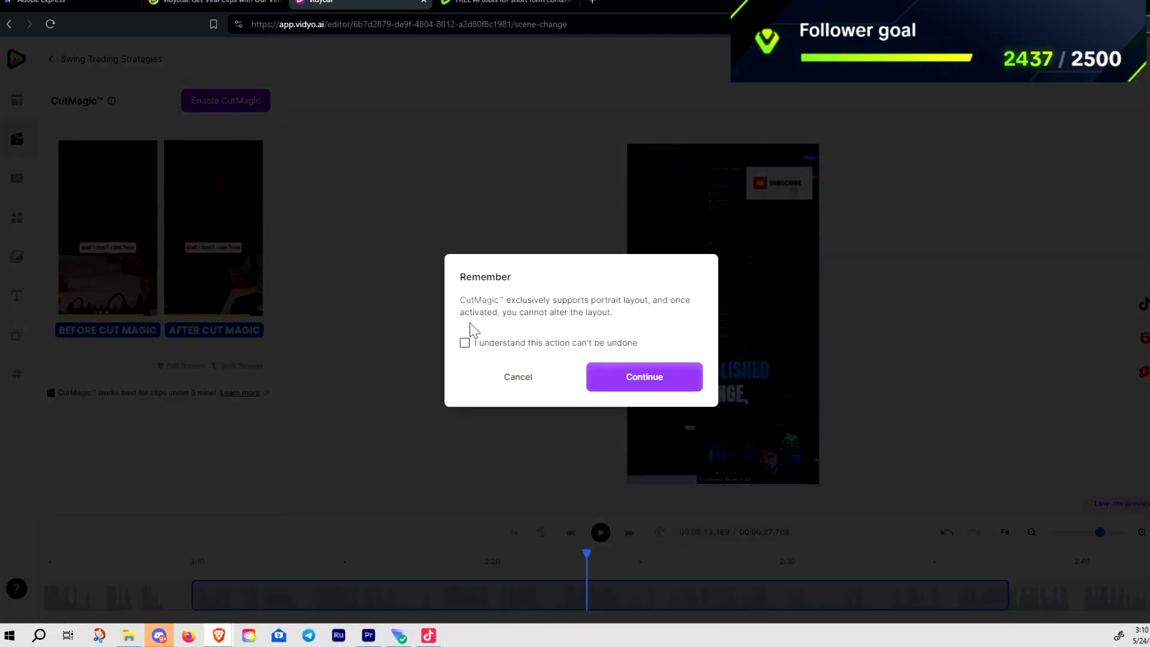
pyautogui.click(652, 390)
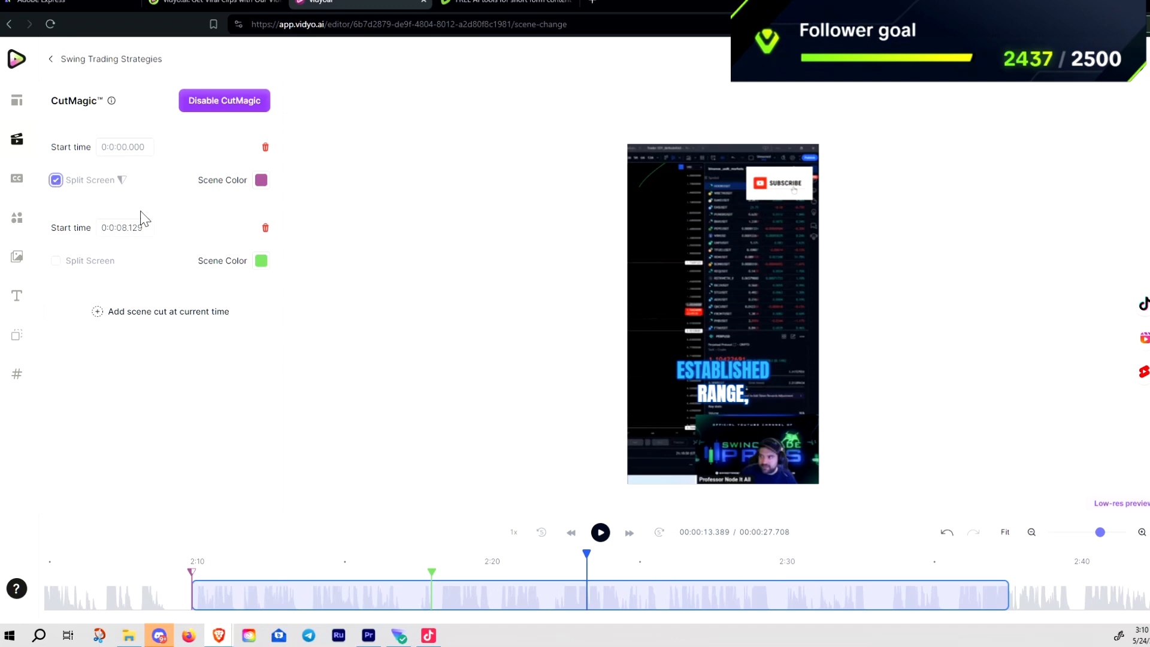
pyautogui.click(56, 261)
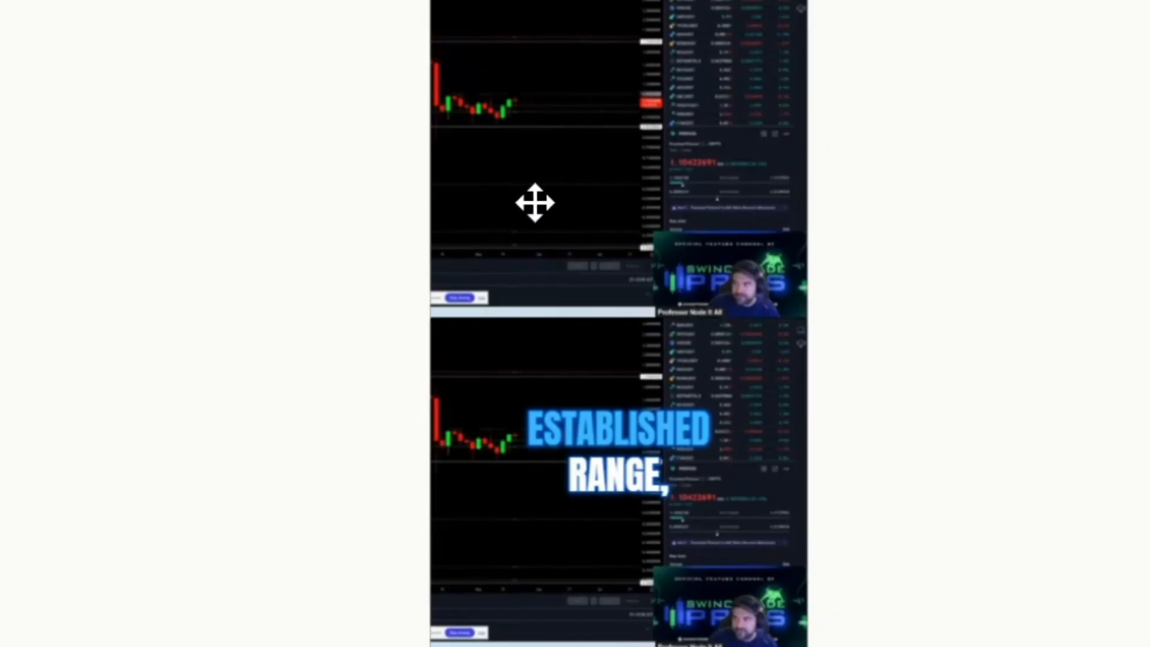
# Step: In the 0:0:08.129 scene, centre the candlestick chart in the upper half and enlarge and reposition the lower video around the webcam
pyautogui.click(680, 252)
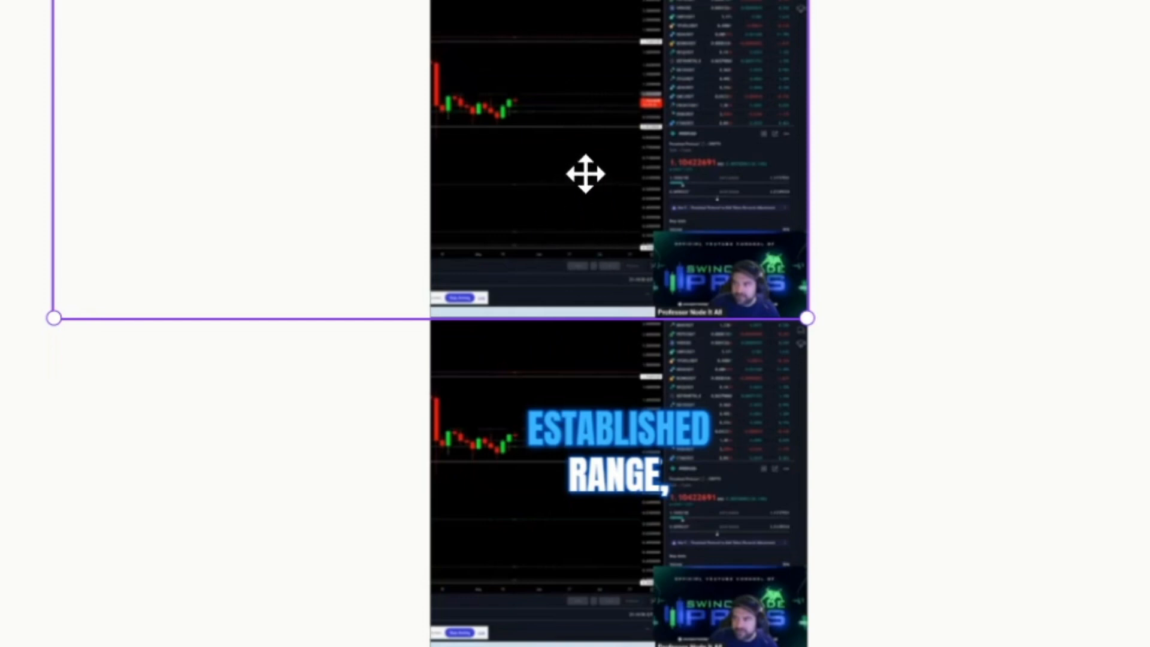
pyautogui.moveTo(585, 174); pyautogui.dragTo(872, 258)
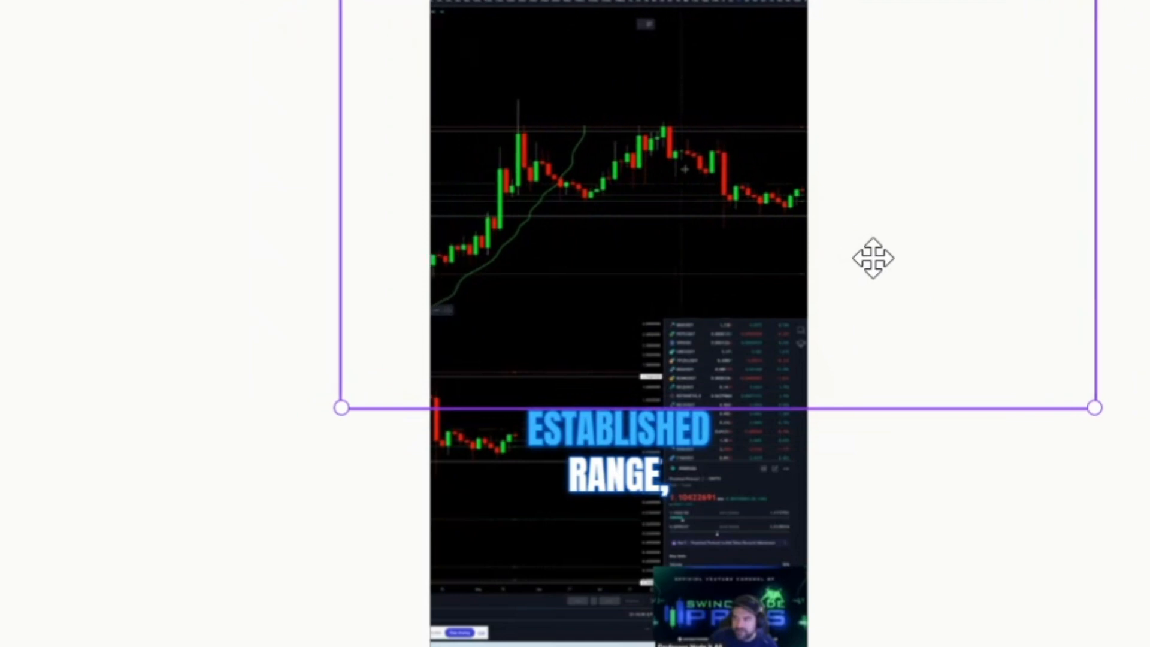
pyautogui.click(737, 552)
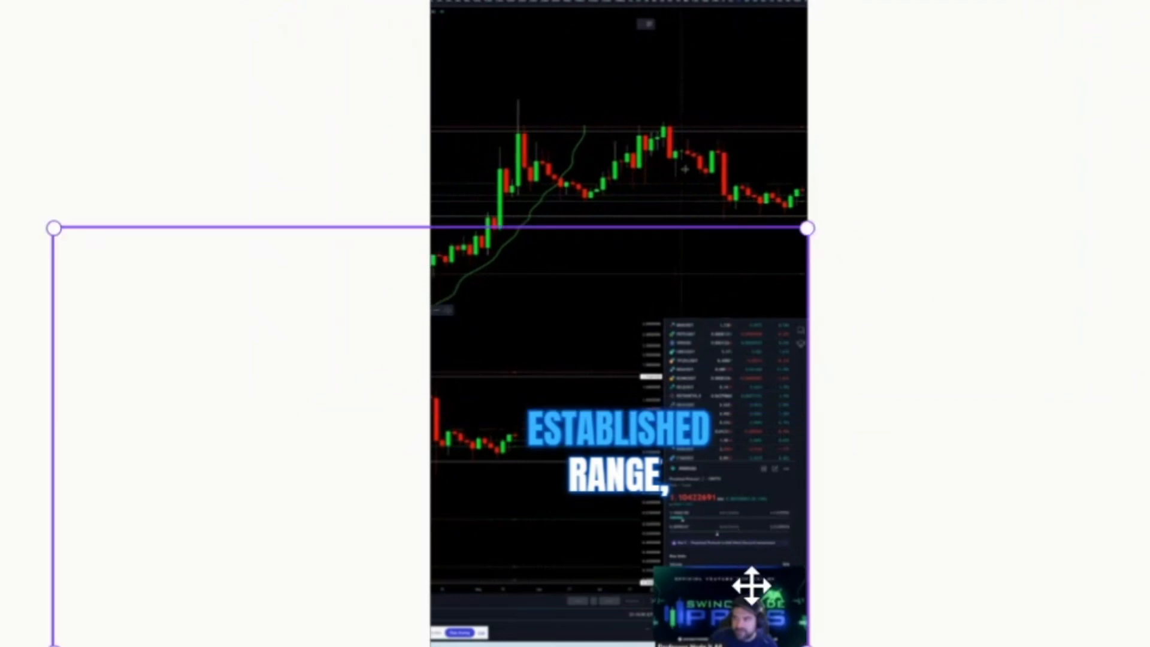
pyautogui.moveTo(807, 646); pyautogui.dragTo(996, 646)
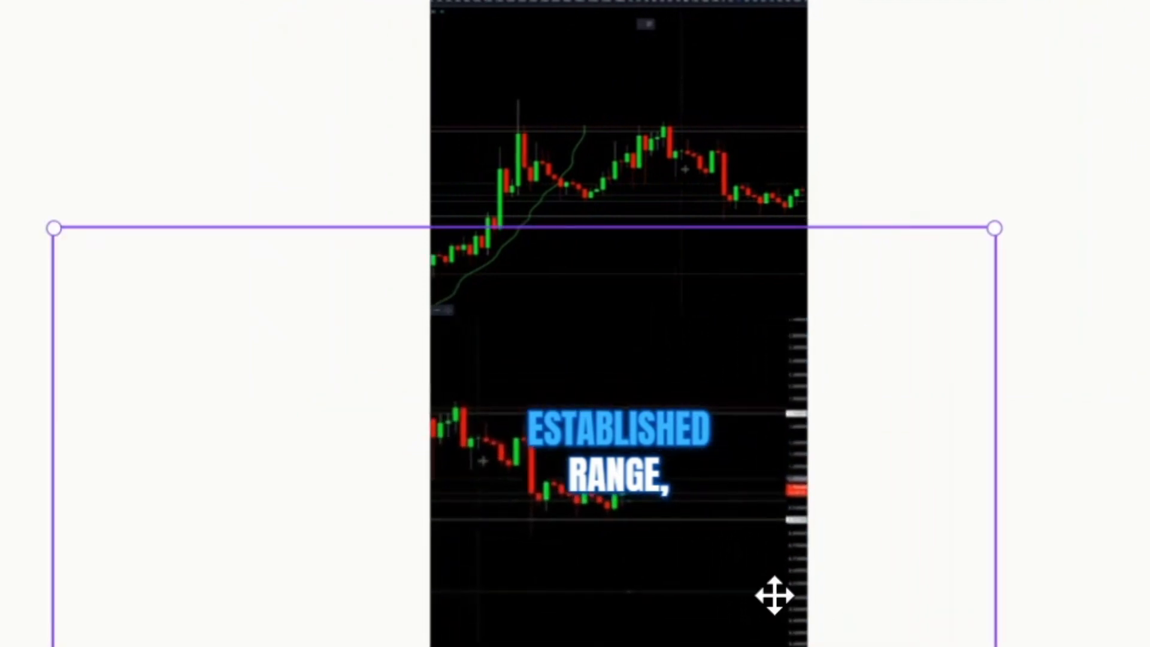
pyautogui.moveTo(700, 572); pyautogui.dragTo(405, 343)
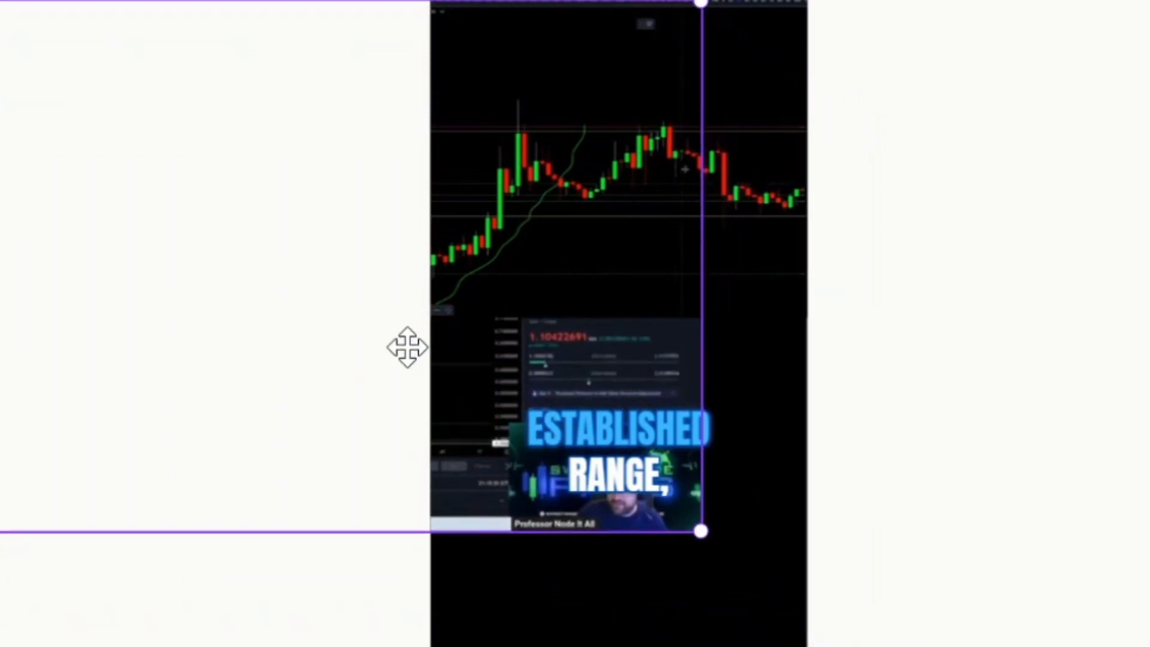
pyautogui.moveTo(701, 534); pyautogui.dragTo(1001, 646)
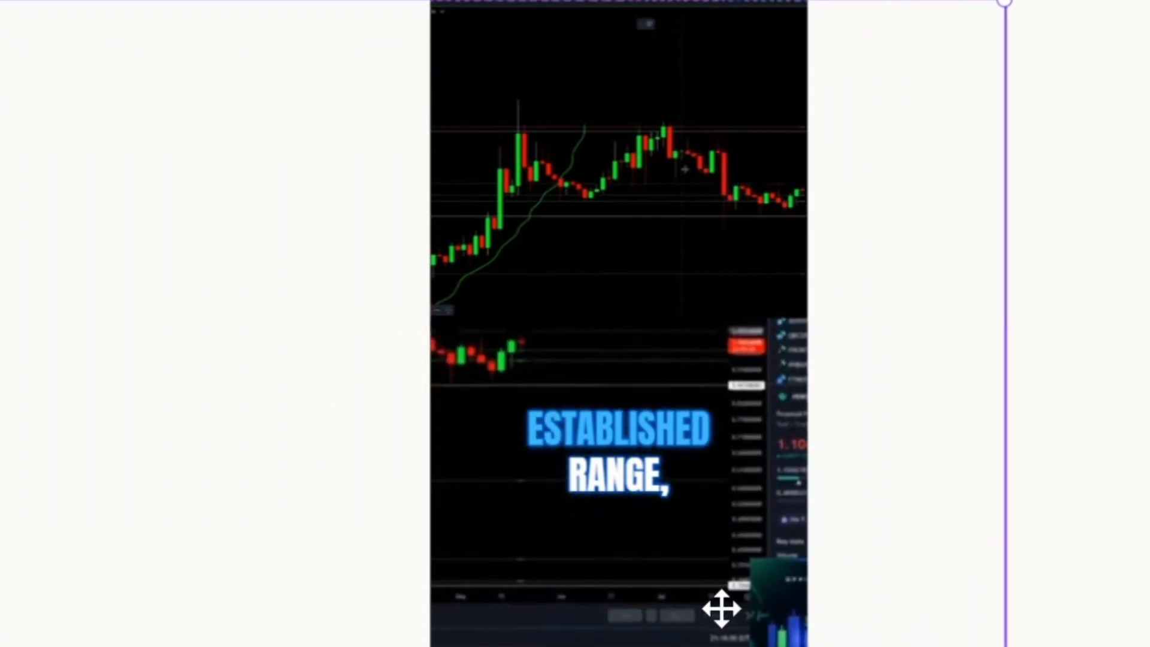
pyautogui.moveTo(721, 609); pyautogui.dragTo(500, 556)
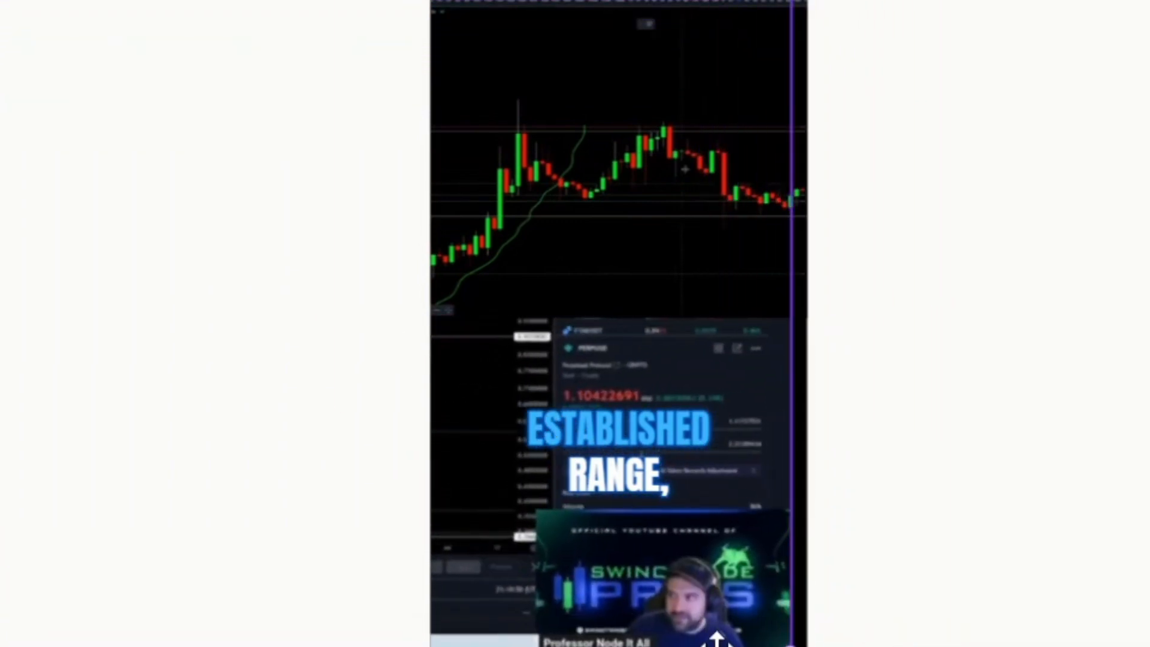
pyautogui.moveTo(787, 646); pyautogui.dragTo(906, 646)
pyautogui.moveTo(728, 583); pyautogui.dragTo(634, 536)
pyautogui.click(963, 585)
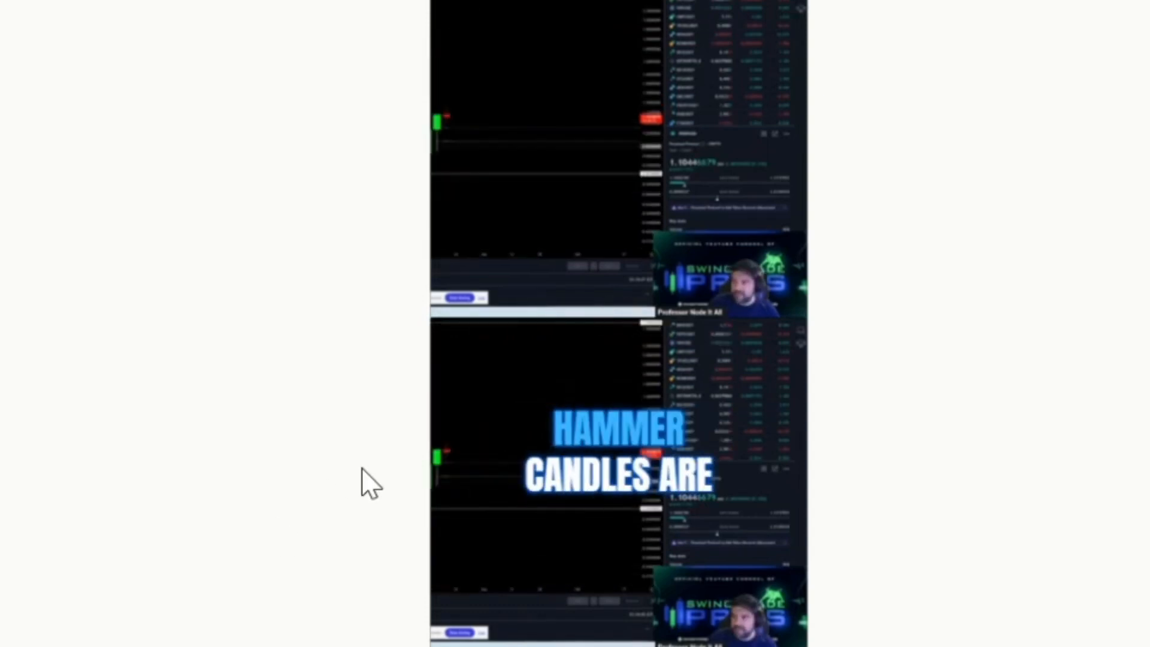
# Step: In the scene starting at 0:0:00.000, move the upper video so the candlestick chart fills the upper half
pyautogui.click(576, 146)
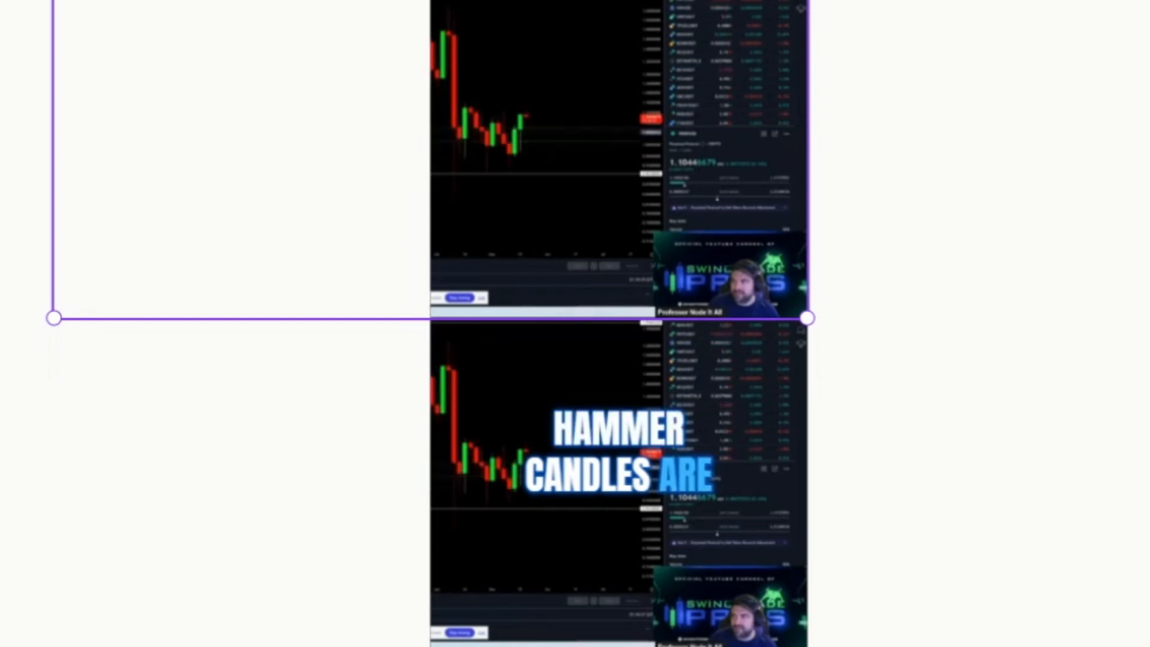
pyautogui.moveTo(524, 264); pyautogui.dragTo(814, 246)
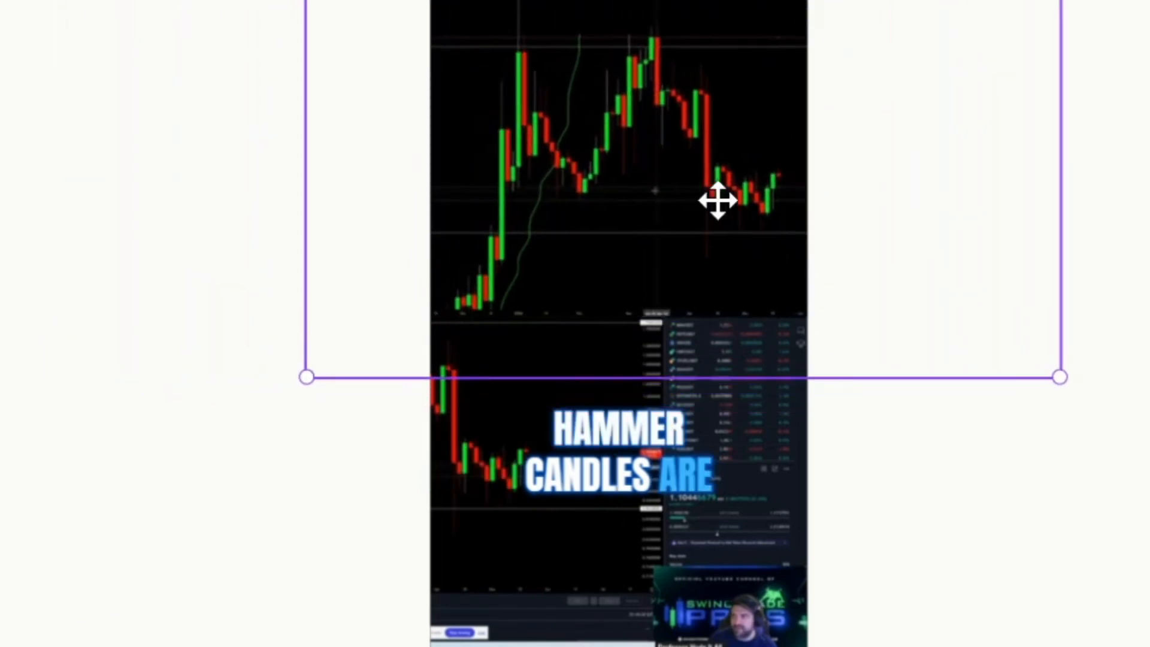
pyautogui.moveTo(719, 197)
pyautogui.mouseDown()
pyautogui.moveTo(776, 202)
pyautogui.moveTo(626, 203)
pyautogui.moveTo(713, 205)
pyautogui.moveTo(697, 206)
pyautogui.mouseUp()
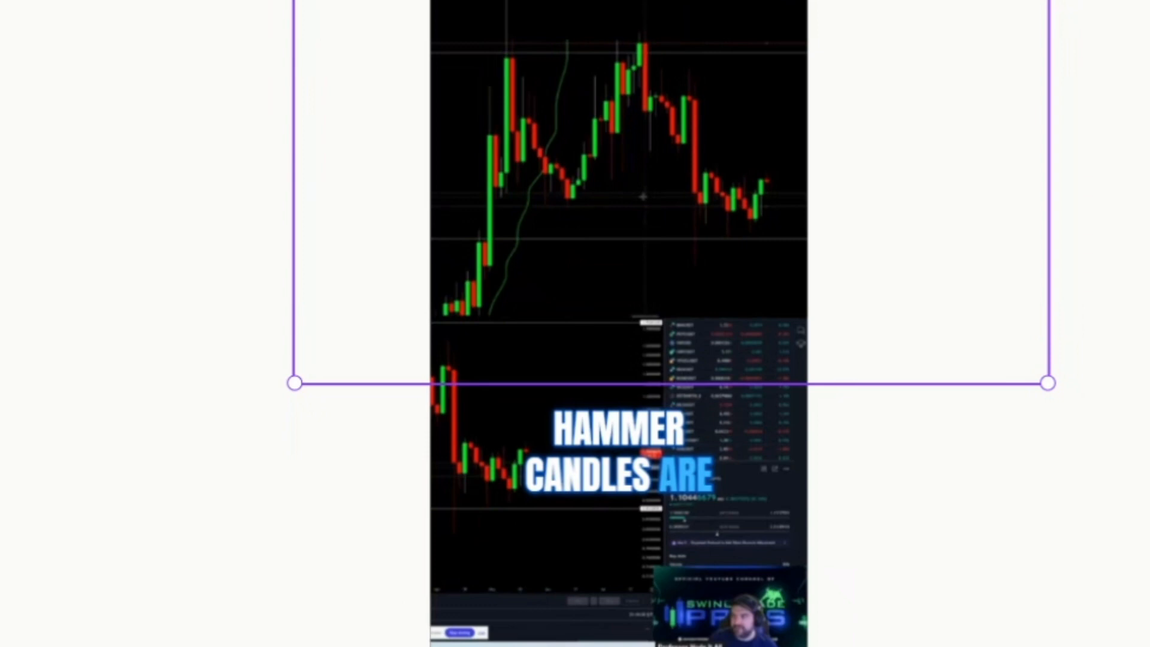
# Step: Preview the split-screen clip, pause in the second scene, and select its upper video
pyautogui.press('space')
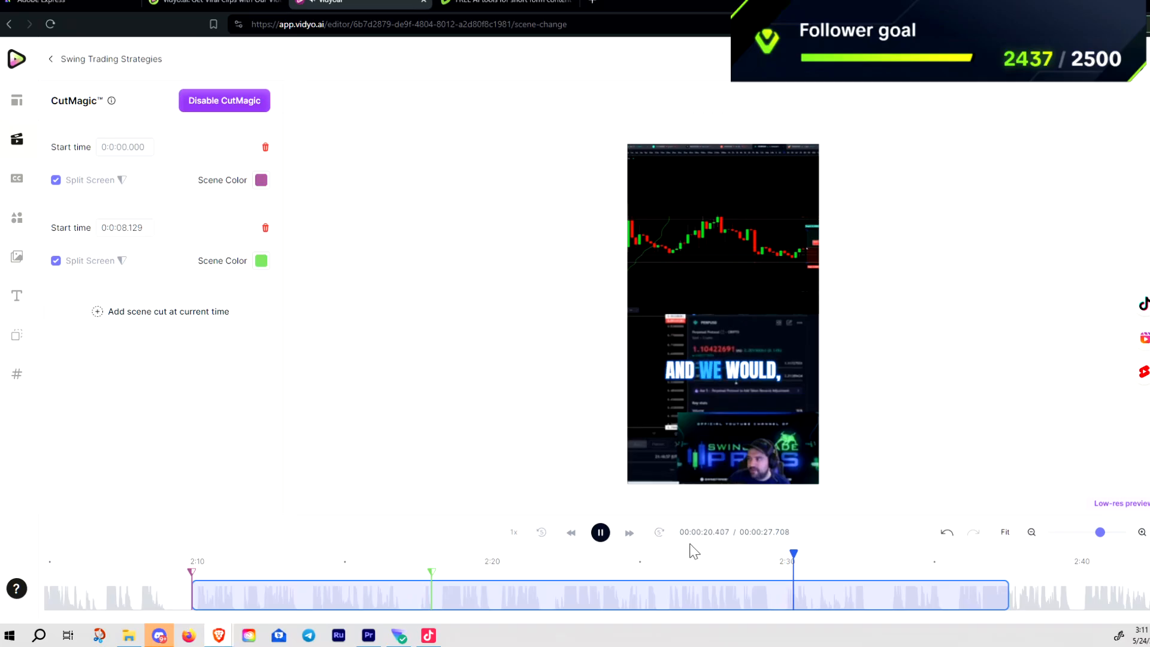
pyautogui.click(600, 537)
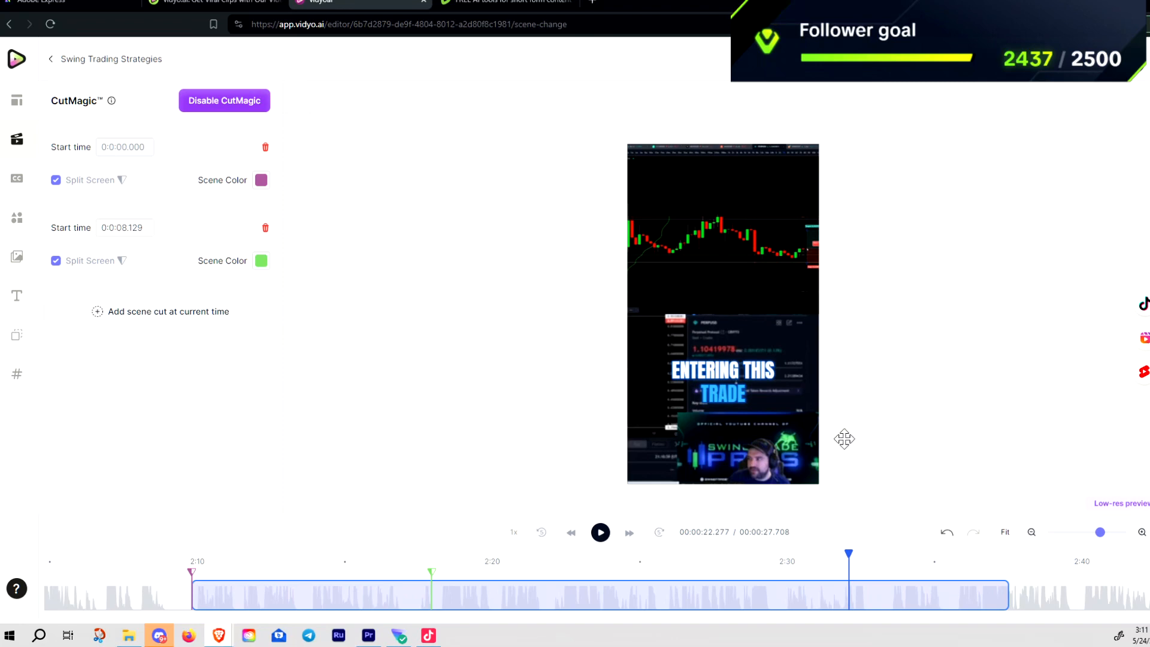
pyautogui.click(739, 269)
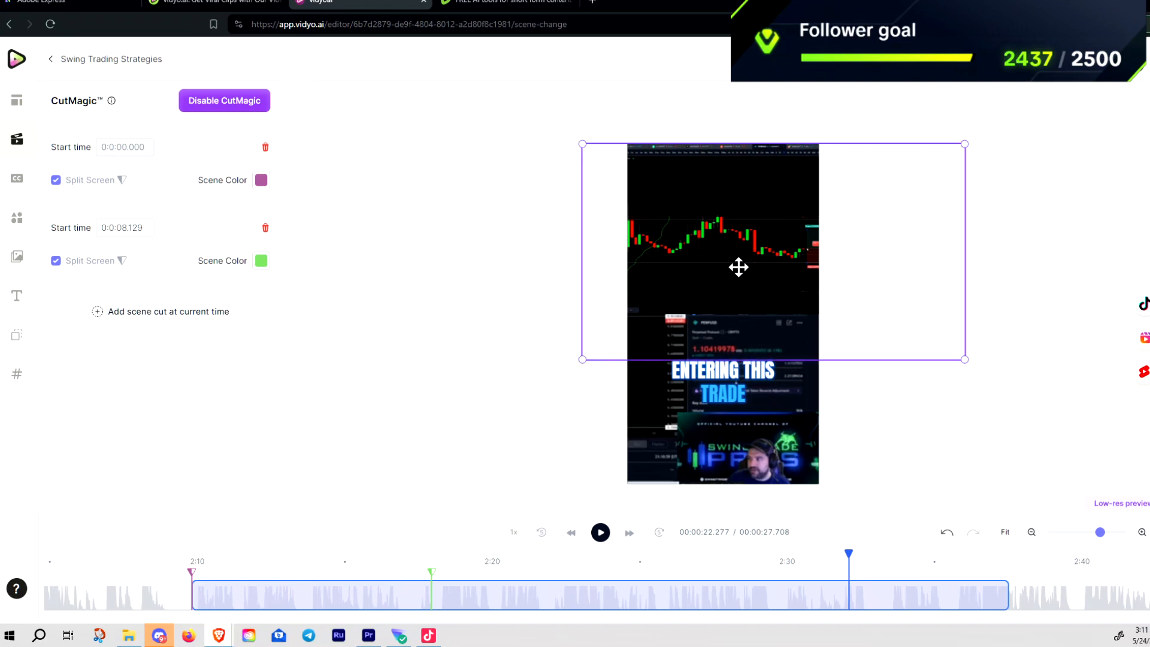
# Step: Look at the KLAP short-form video page on Rumble, return to the vidyo.ai editor and open the clip's subtitles
pyautogui.click(902, 397)
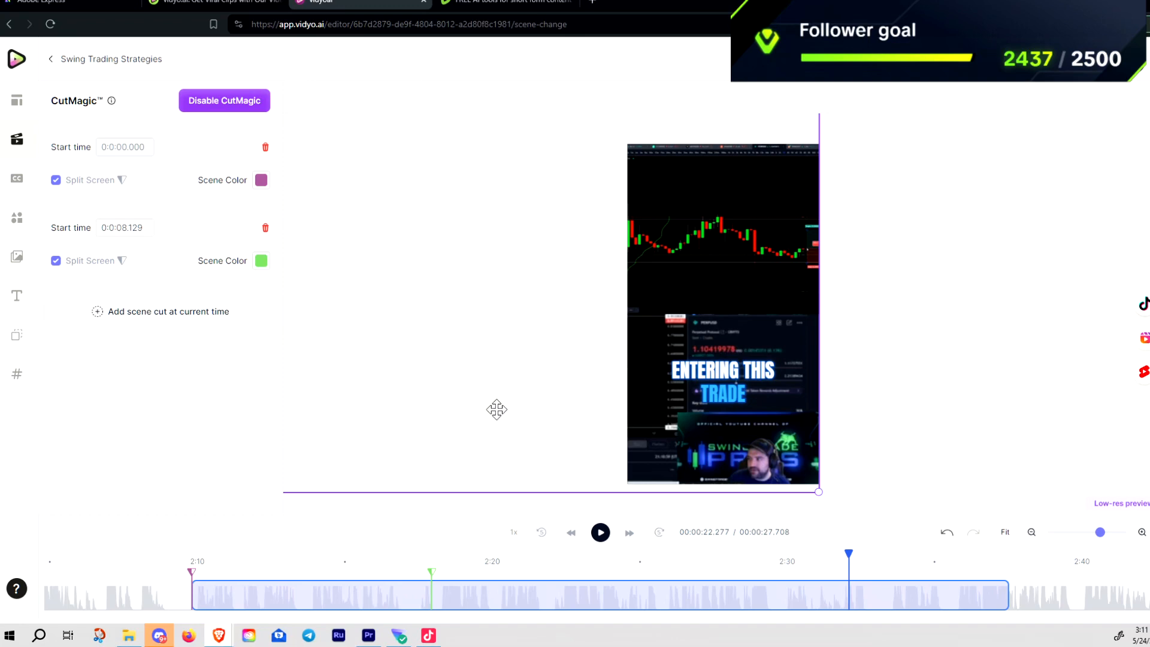
pyautogui.moveTo(847, 550); pyautogui.dragTo(822, 576)
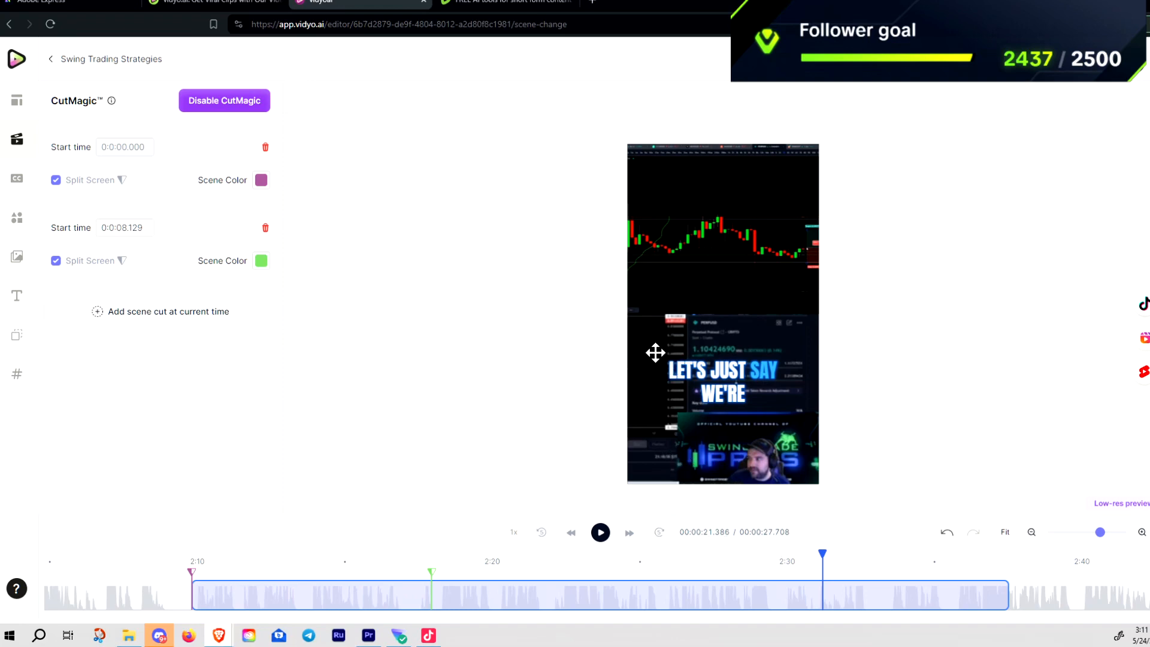
pyautogui.click(516, 6)
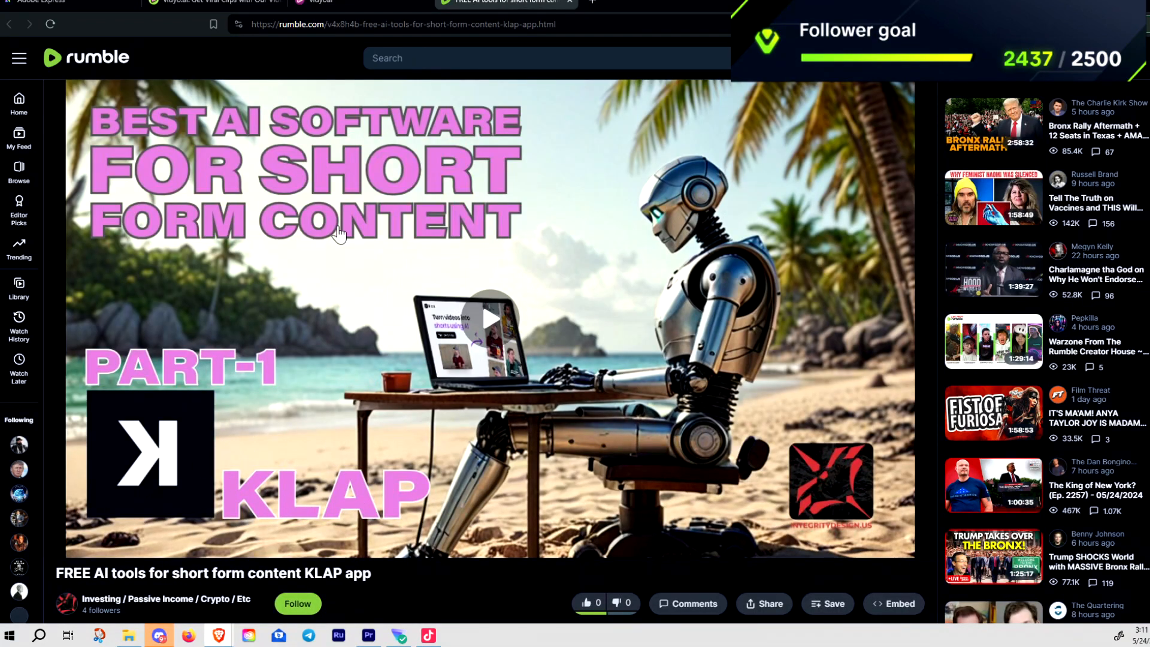
pyautogui.click(355, 5)
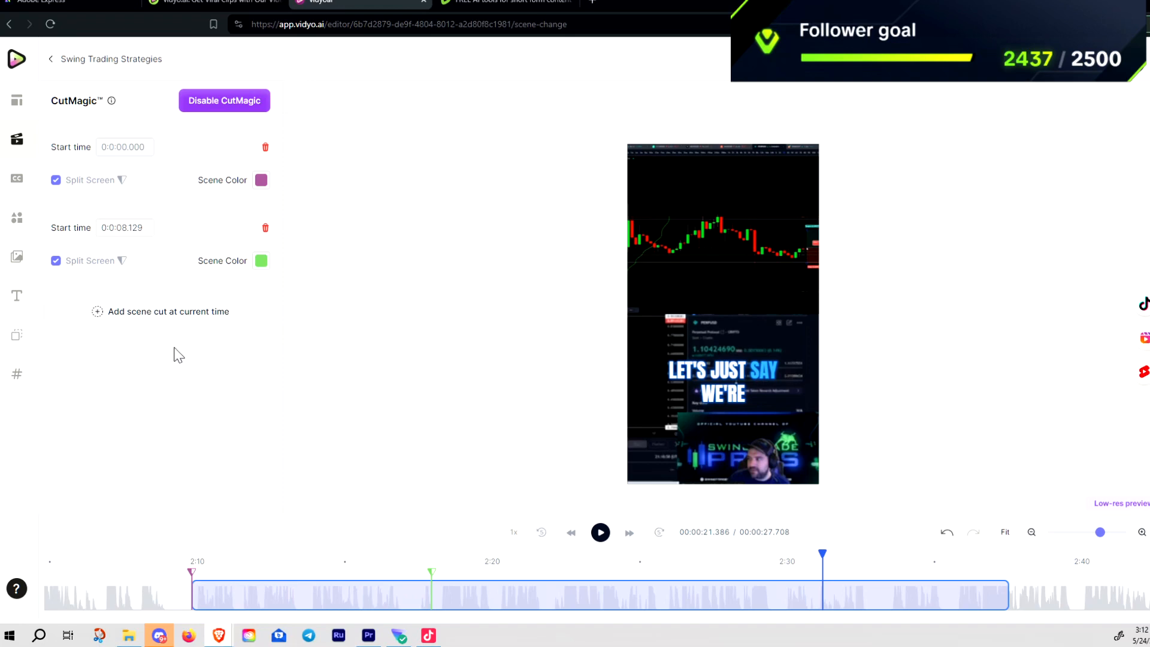
pyautogui.click(16, 182)
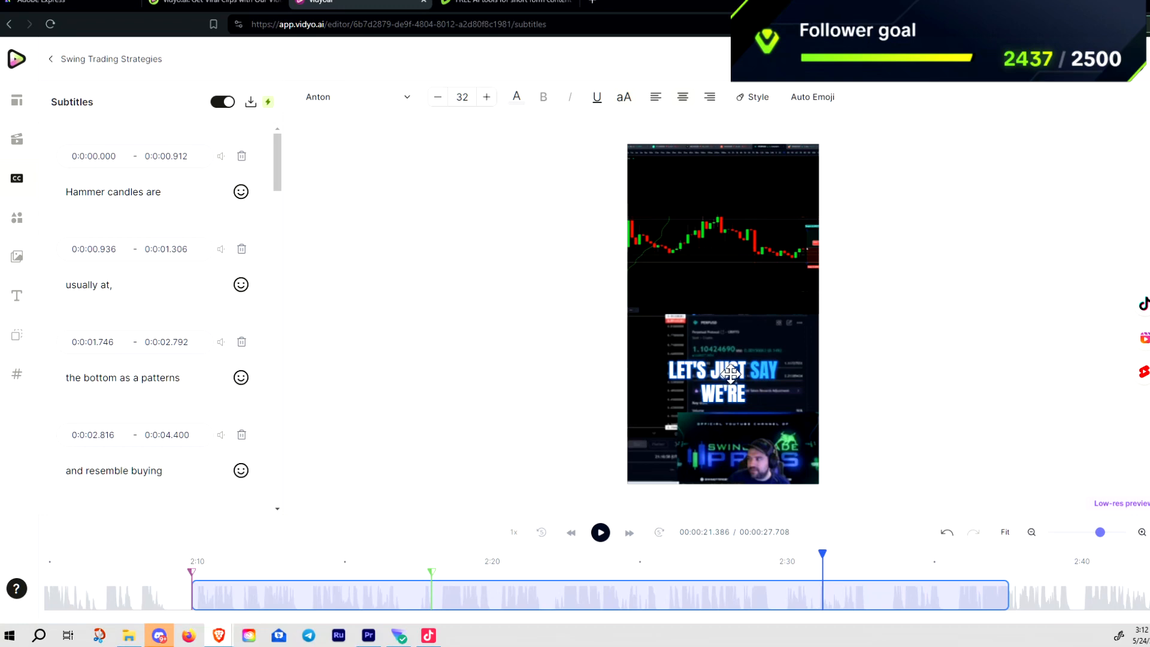
# Step: Try to reword the ending of the subtitle "usually at," that starts at 0:0:00.936
pyautogui.click(115, 284)
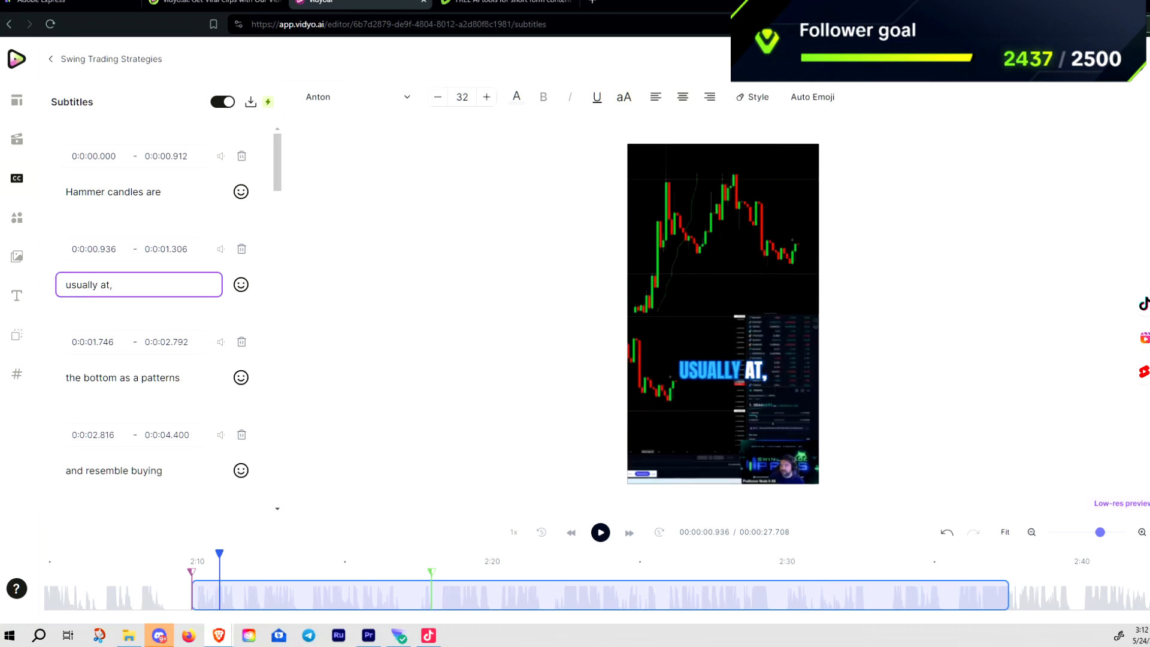
pyautogui.press('BackSpace')
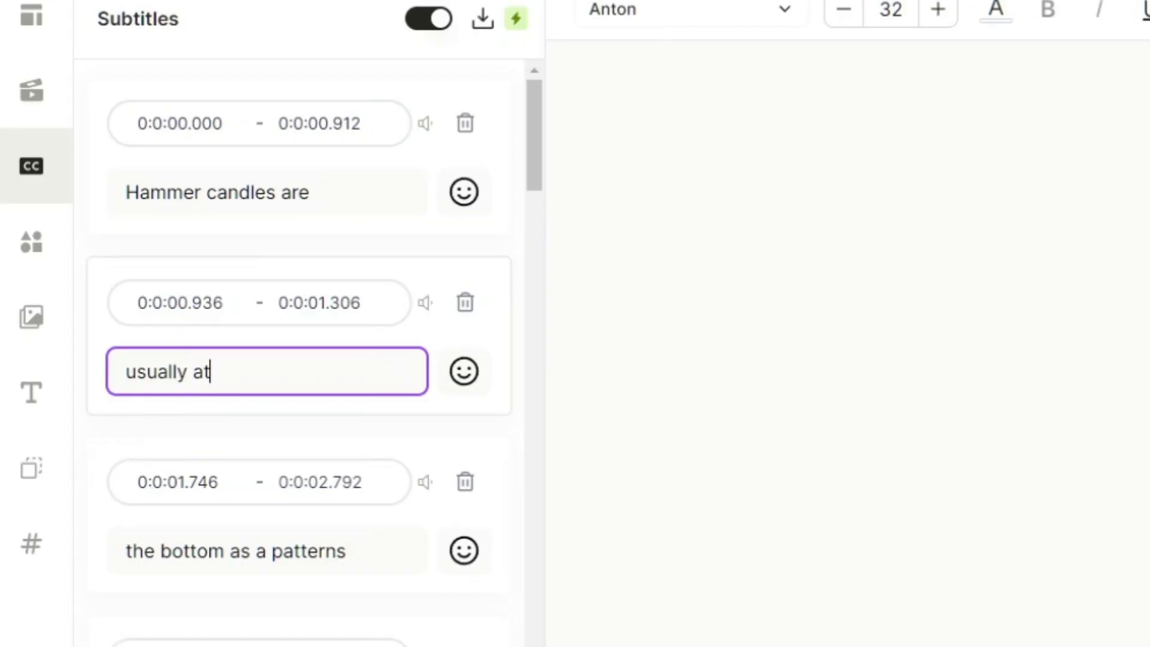
pyautogui.write('near')
pyautogui.press('BackSpace')
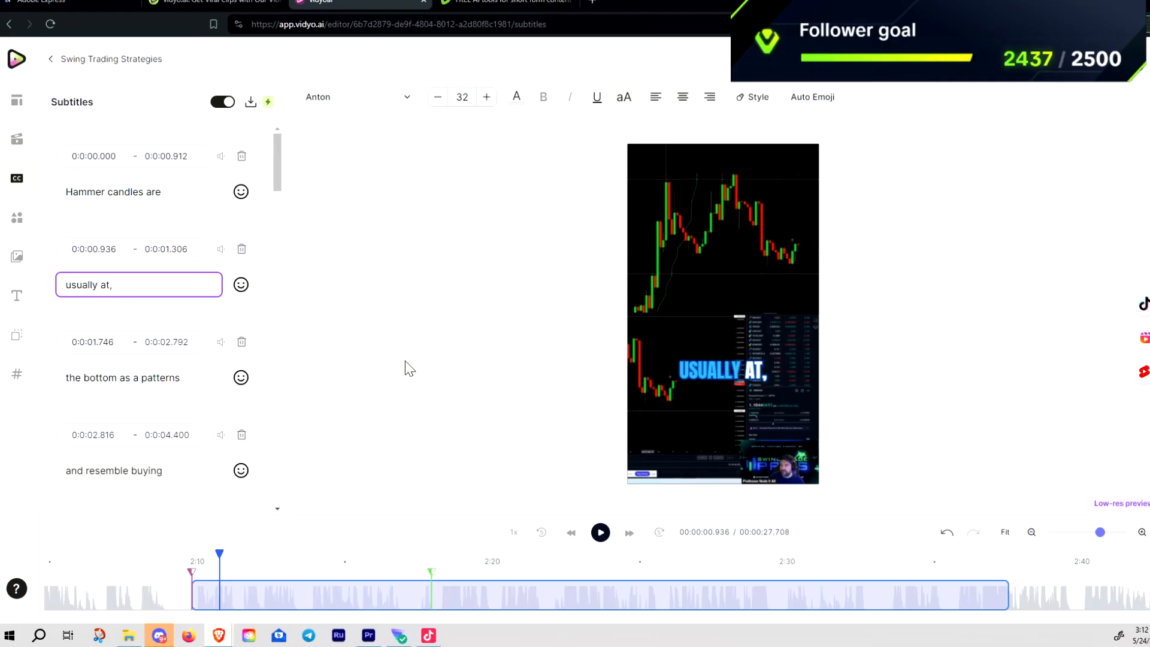
# Step: Scrub and play the clip across both scenes to review the subtitles, pausing around "we can set our stop"
pyautogui.moveTo(221, 553); pyautogui.dragTo(266, 556)
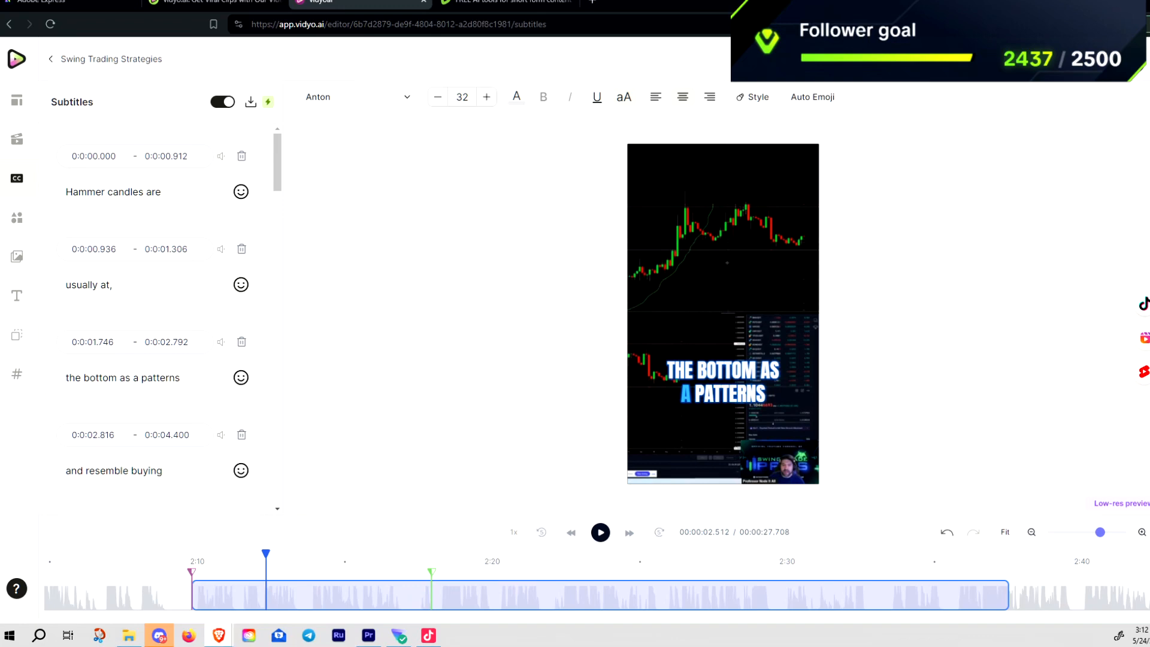
pyautogui.scroll(-2, 187, 329)
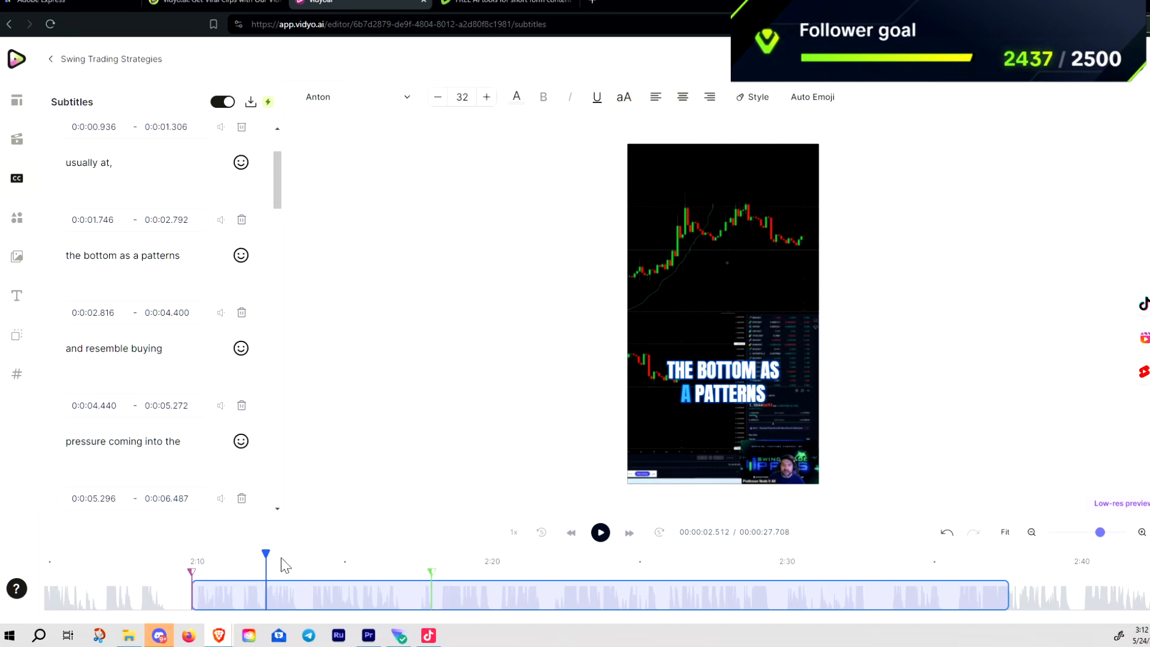
pyautogui.moveTo(266, 556); pyautogui.dragTo(507, 579)
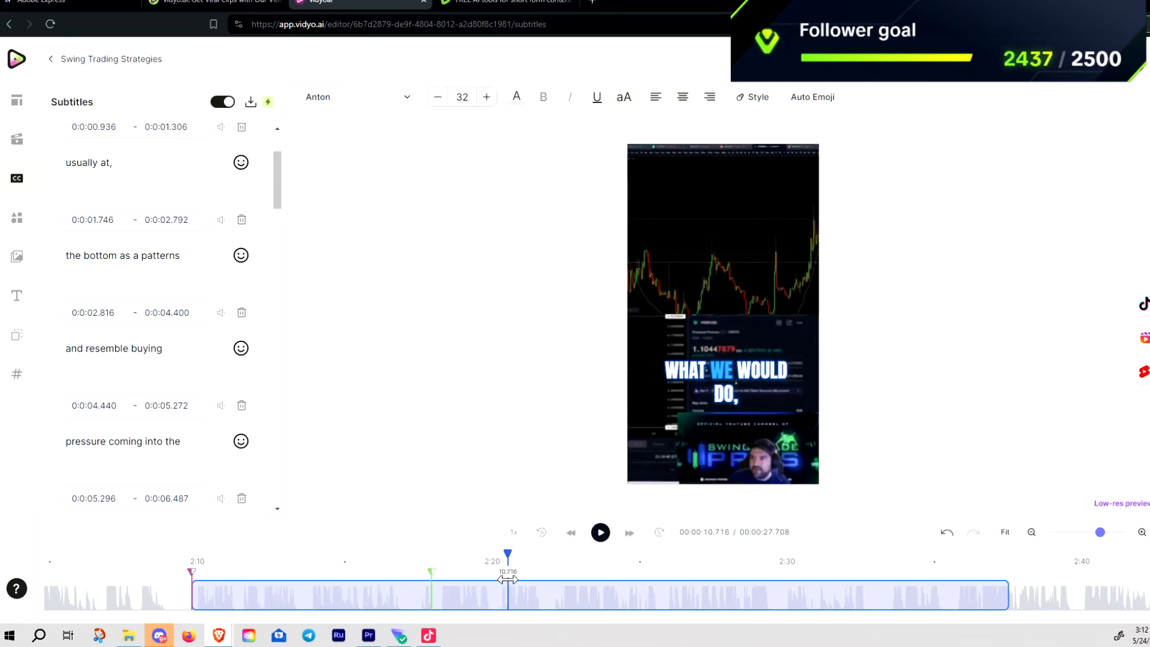
pyautogui.click(599, 537)
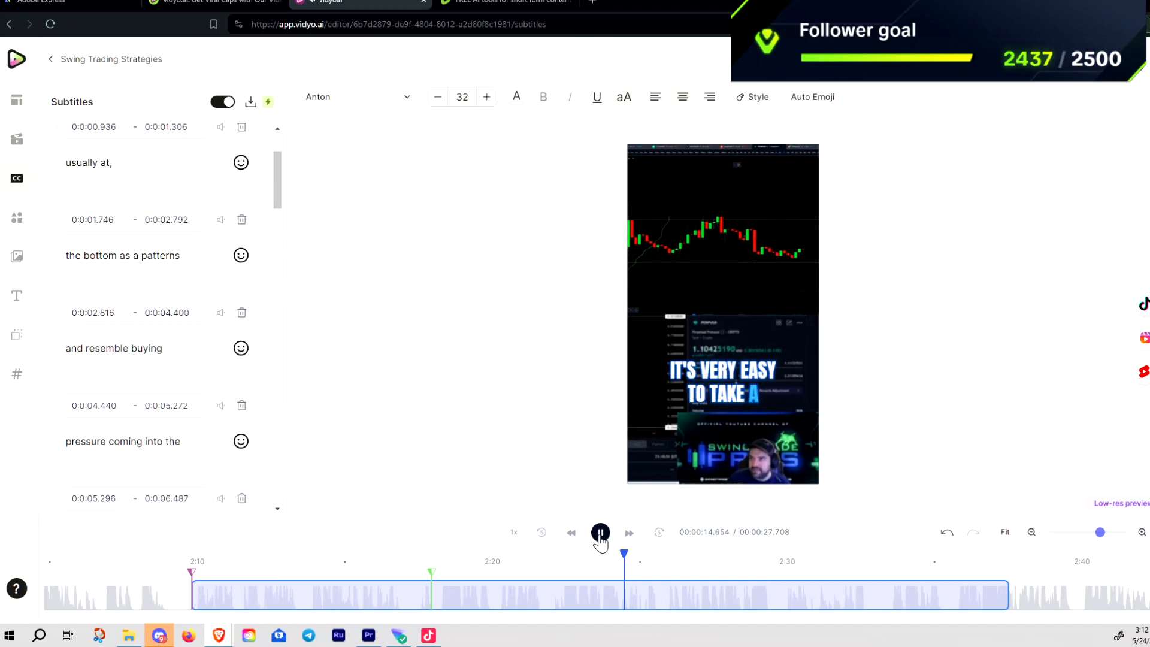
pyautogui.click(600, 532)
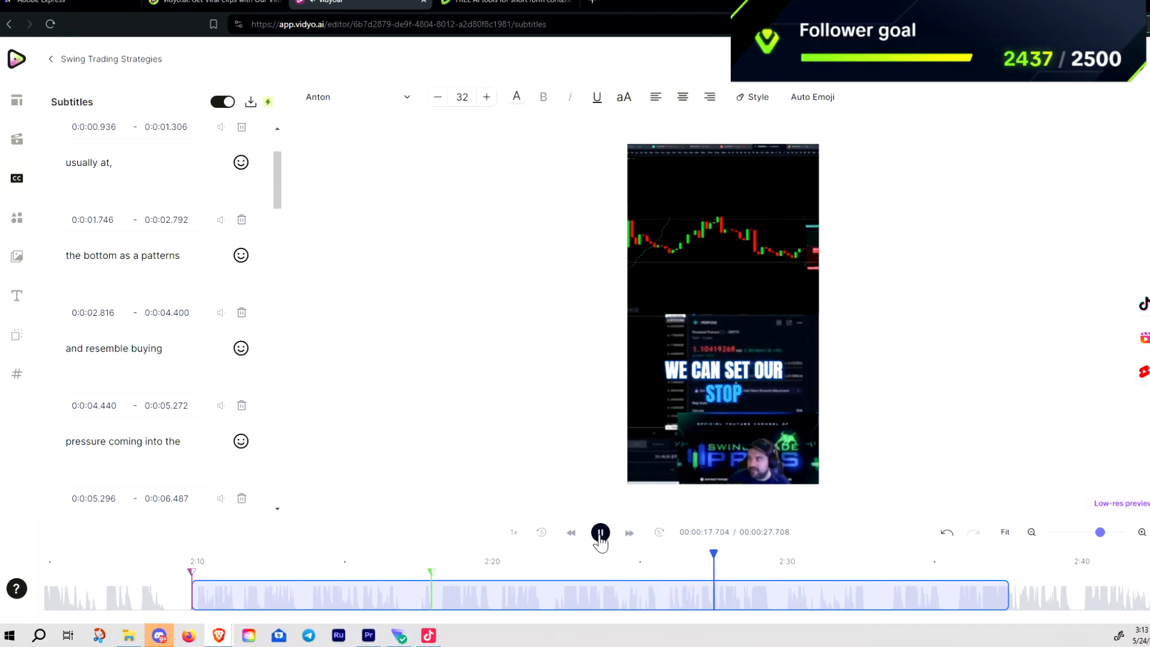
pyautogui.click(600, 534)
pyautogui.moveTo(723, 554); pyautogui.dragTo(713, 555)
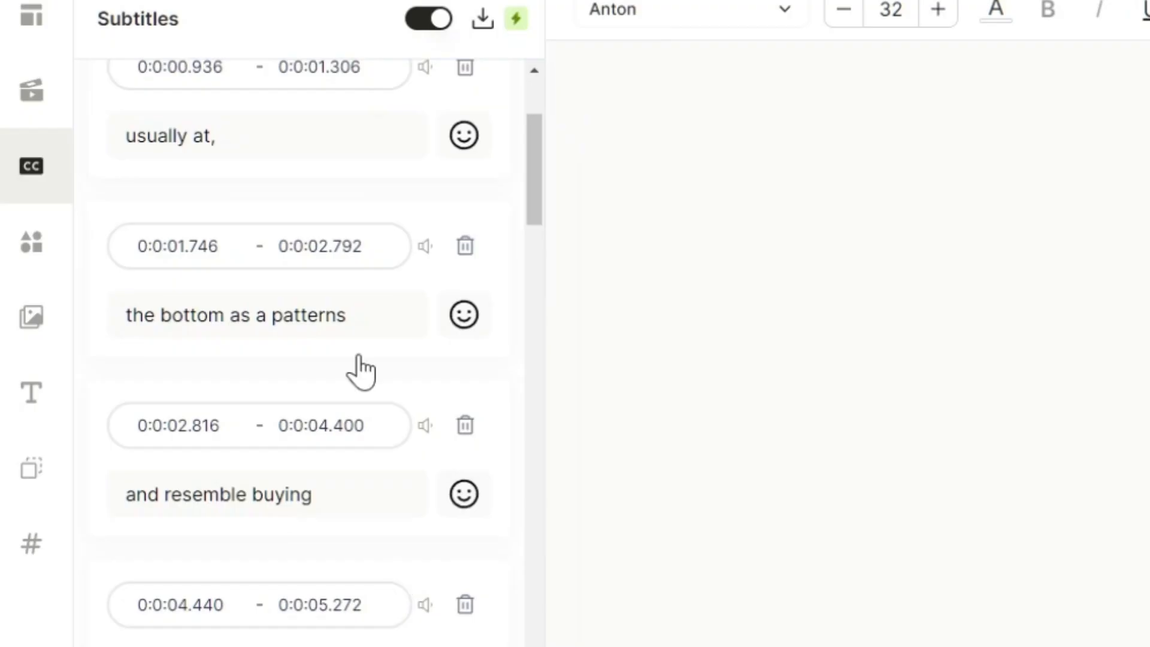
# Step: Find the subtitle "we can set our stop" and search for a "stop" emoji for it
pyautogui.scroll(-5, 209, 285)
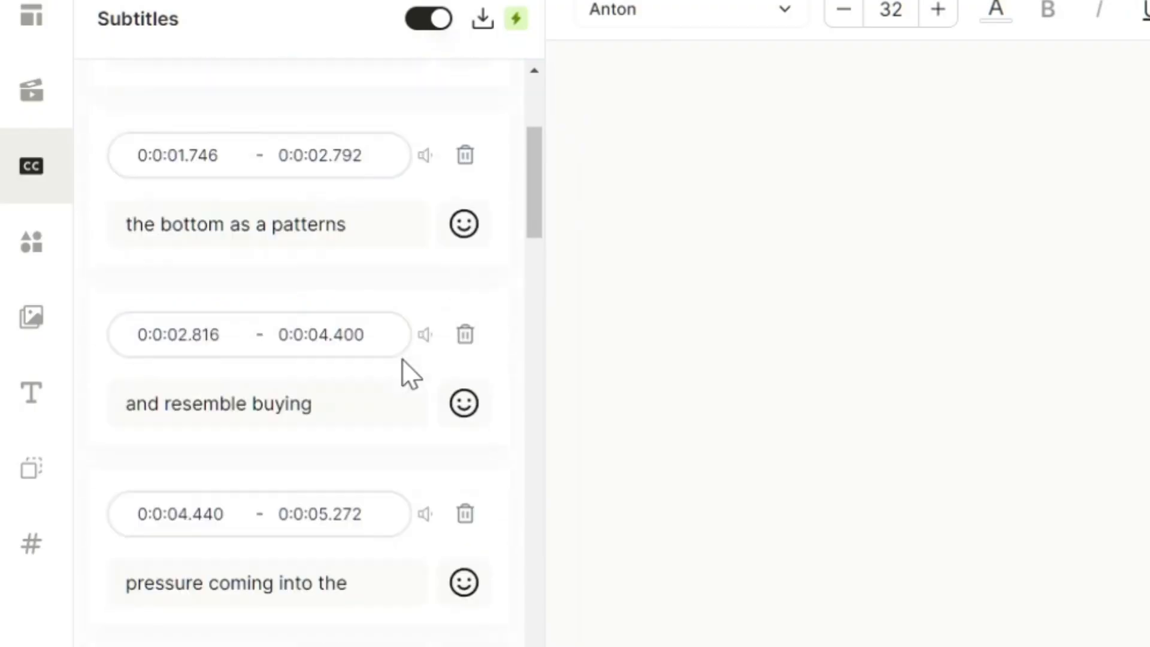
pyautogui.scroll(-12, 388, 419)
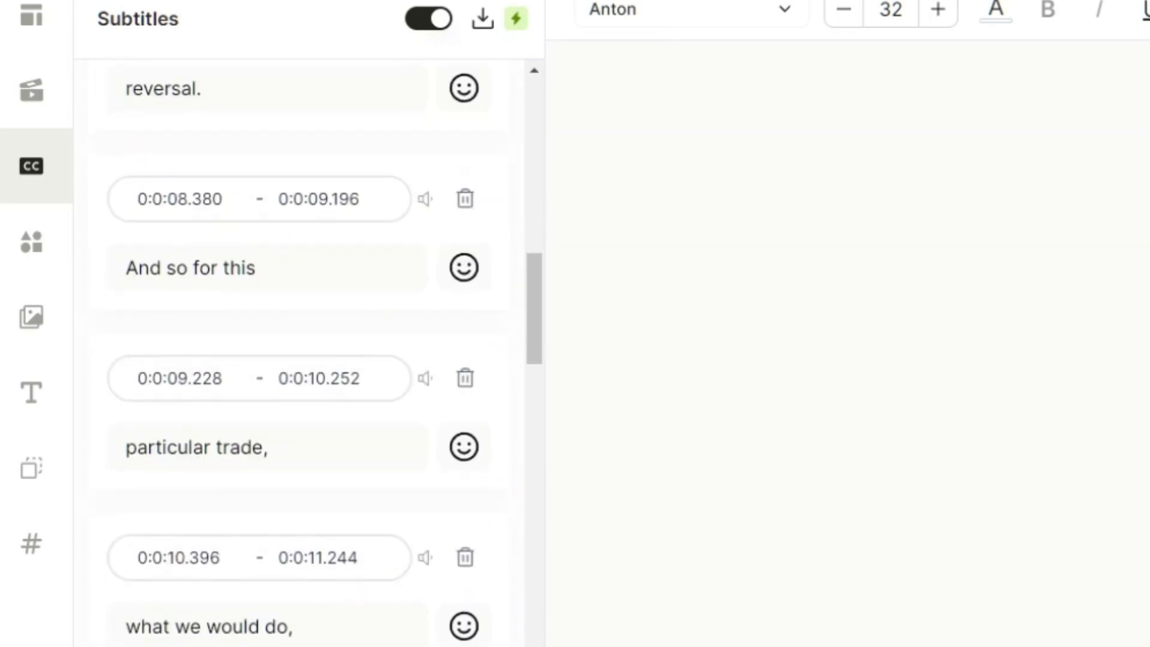
pyautogui.scroll(-10, 398, 437)
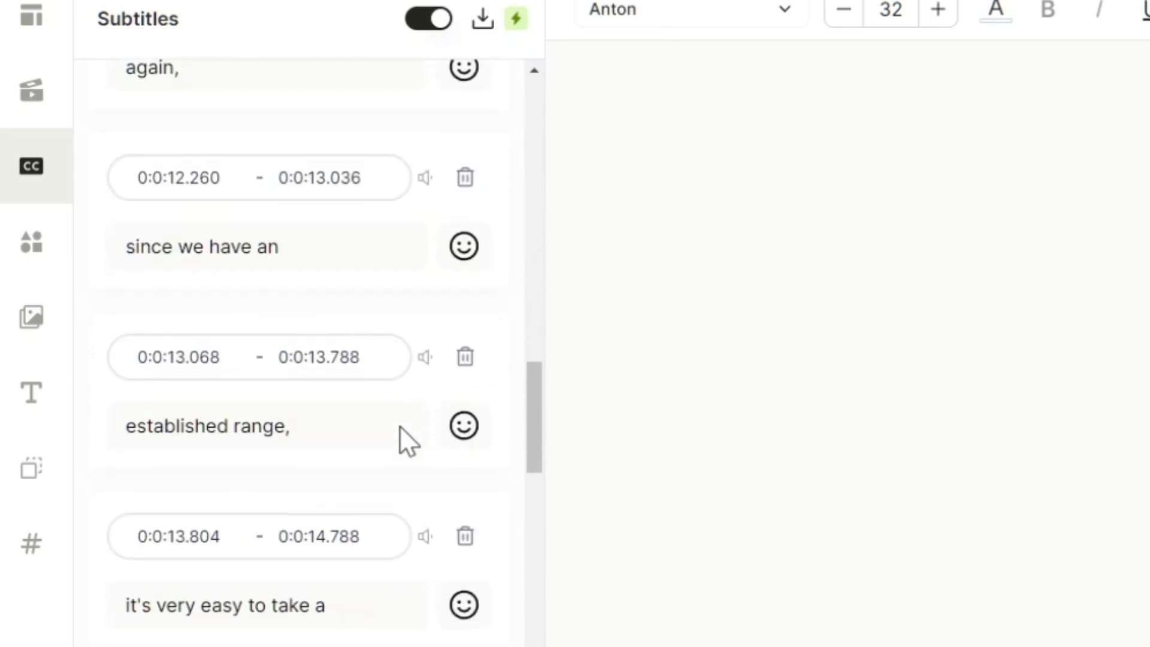
pyautogui.scroll(-8, 317, 389)
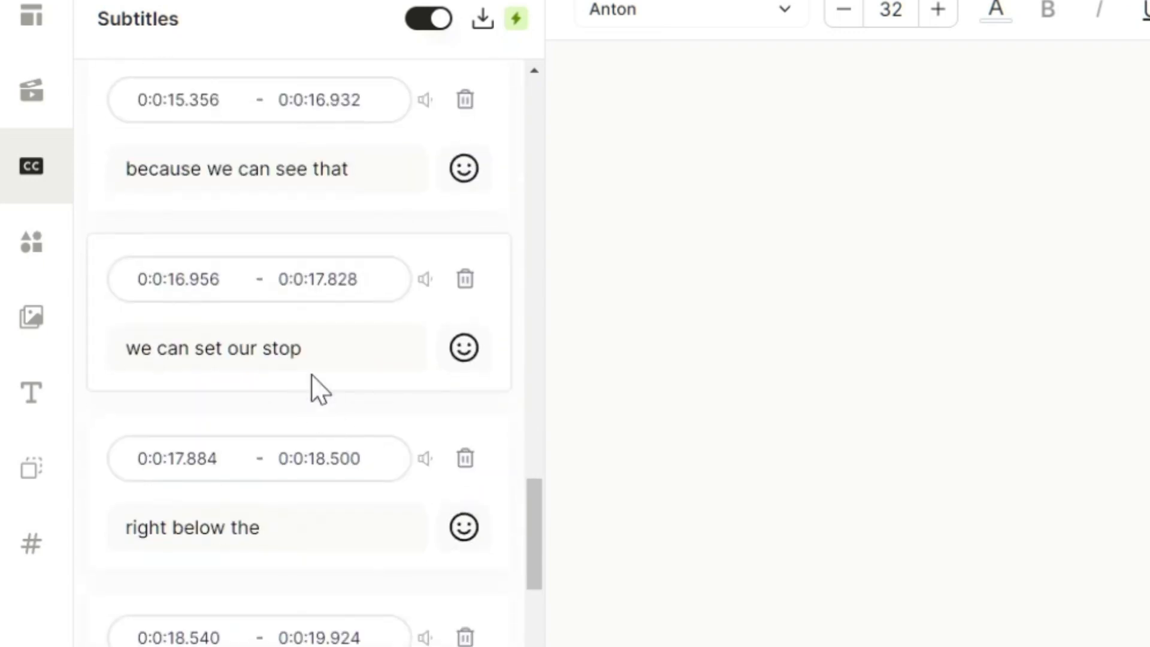
pyautogui.click(464, 352)
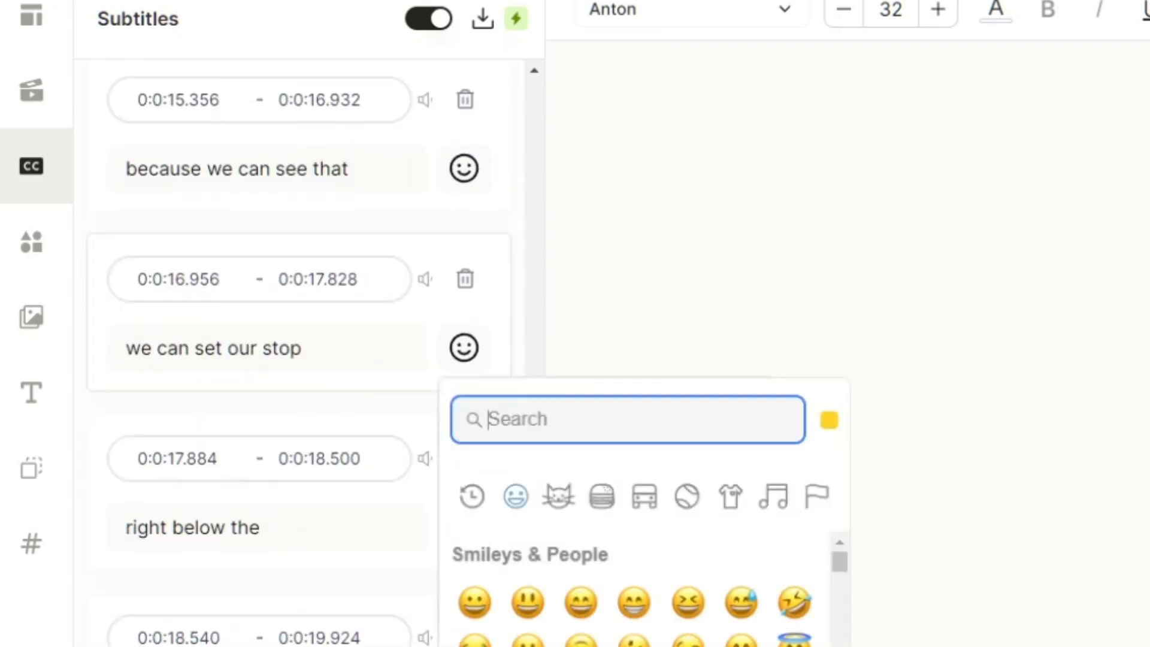
pyautogui.write('stop')
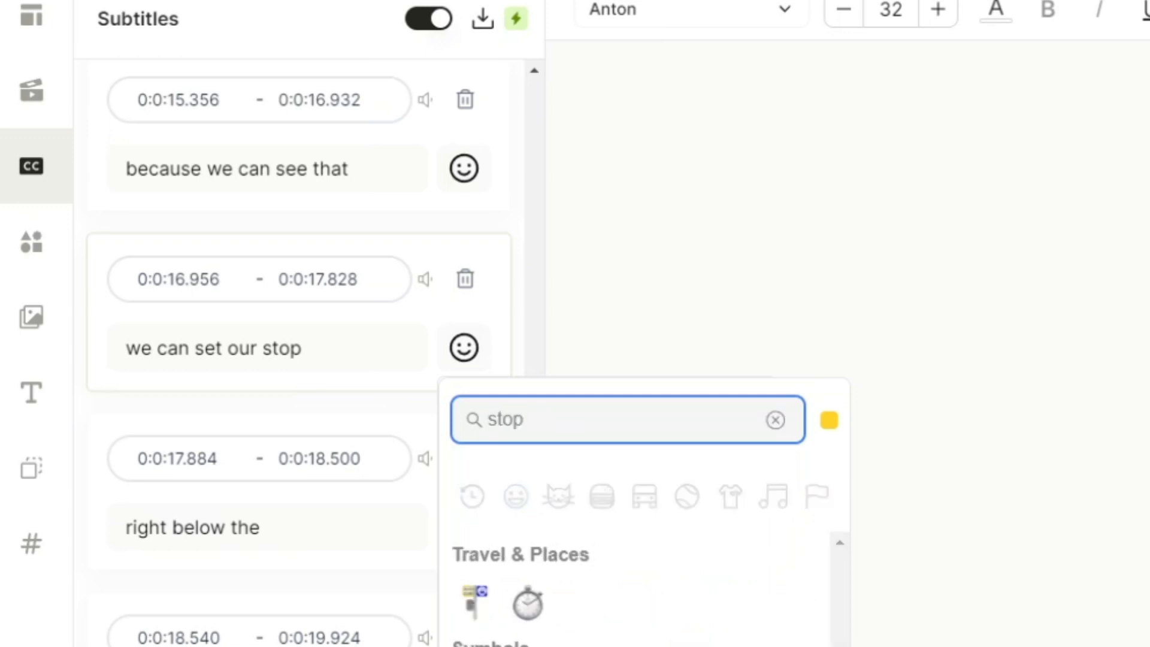
# Step: Change the emoji search to "sign" and add the Octagonal Sign emoji to the subtitle "we can set our stop"
pyautogui.press('BackSpace')
pyautogui.press('BackSpace')
pyautogui.press('BackSpace')
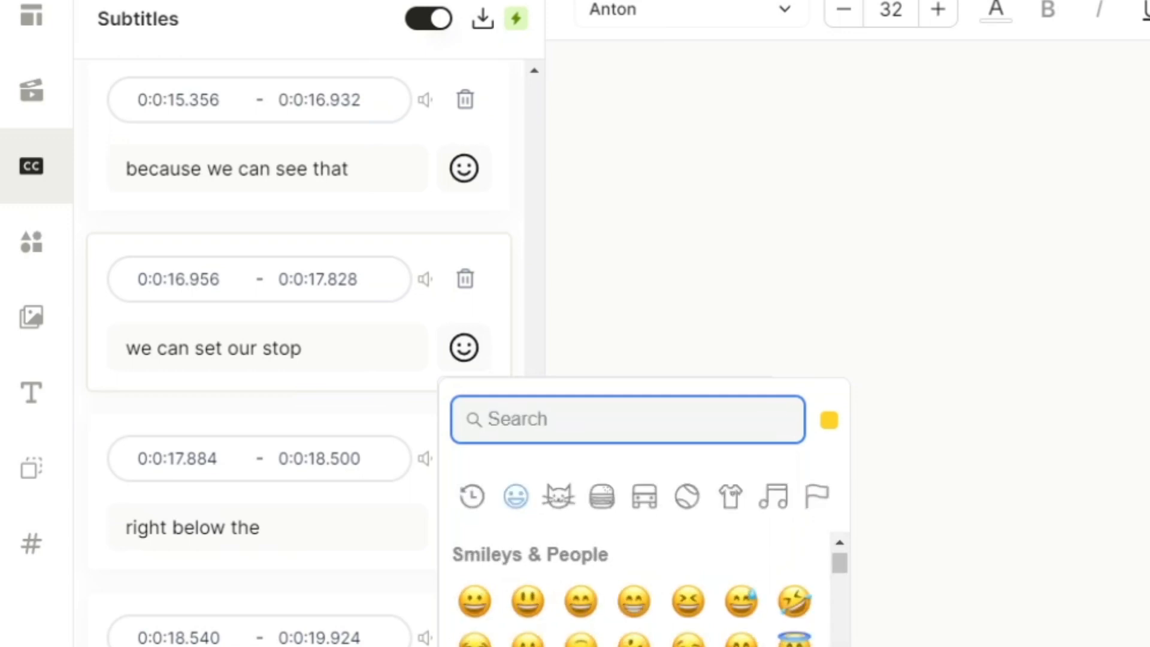
pyautogui.write('sign')
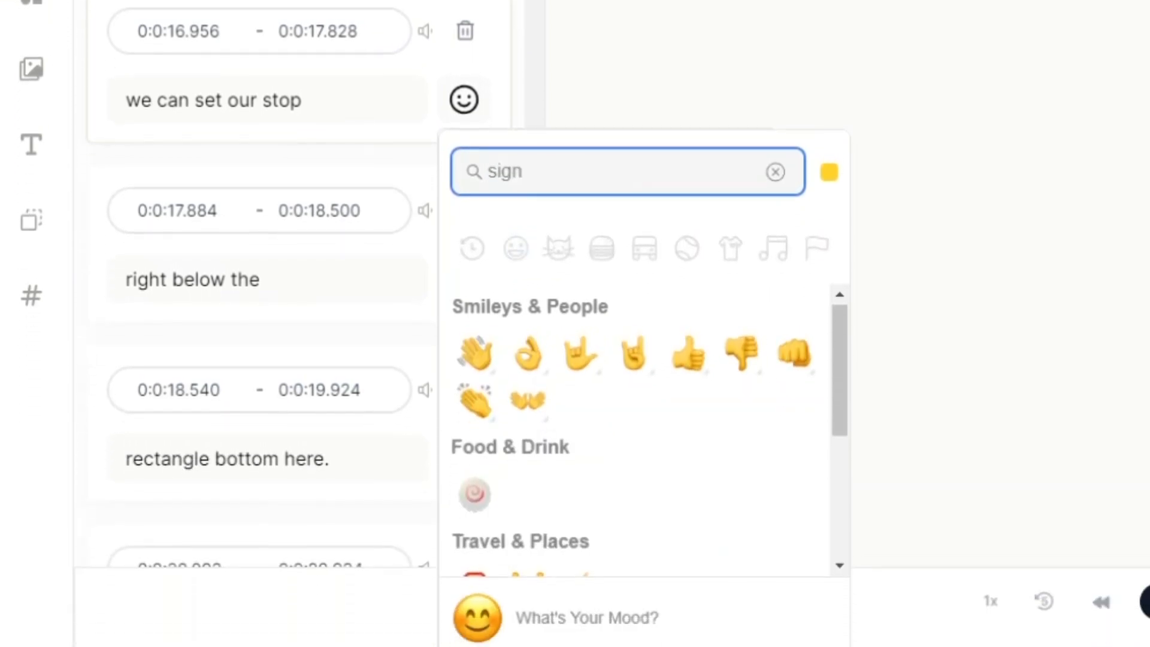
pyautogui.scroll(-3, 777, 407)
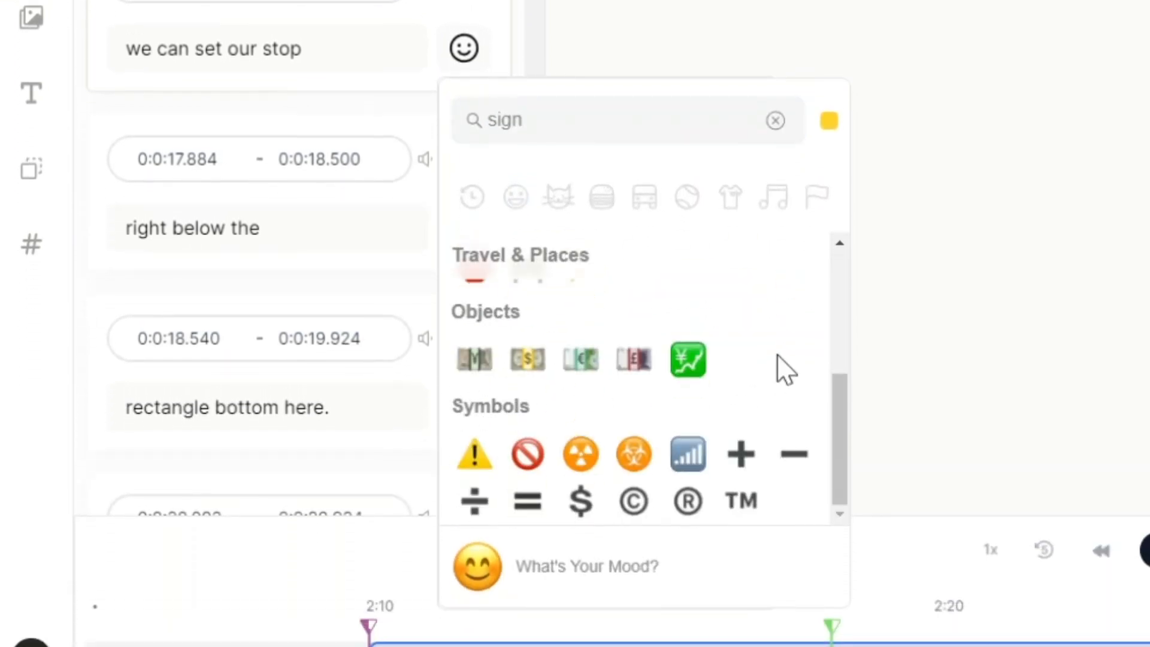
pyautogui.scroll(2, 784, 368)
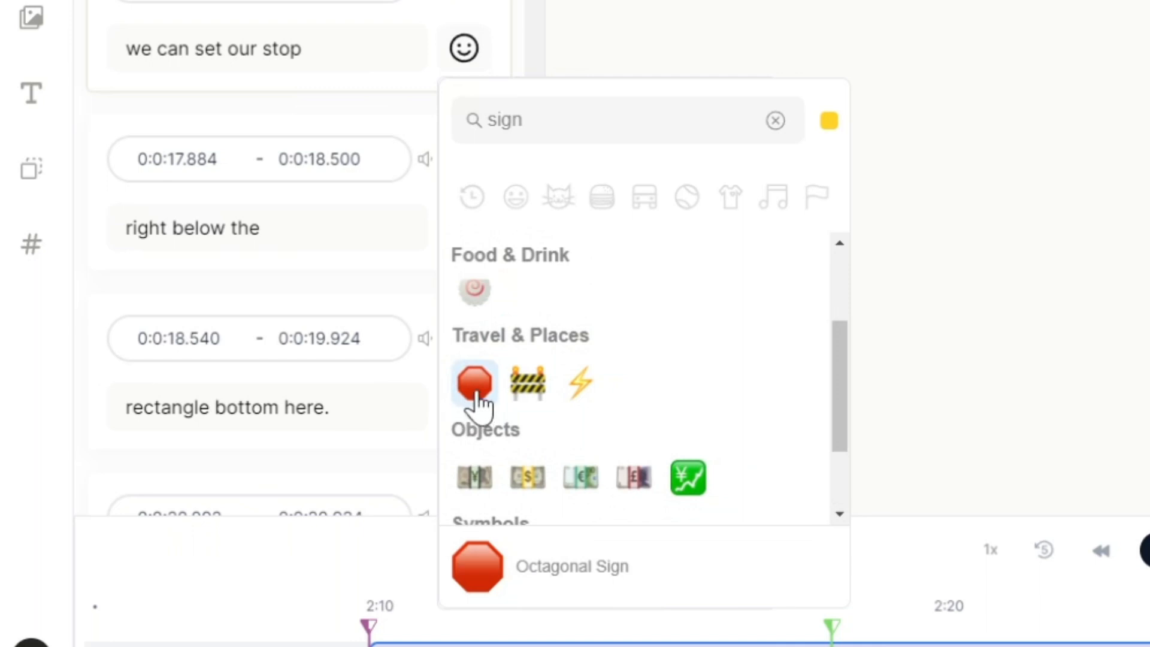
pyautogui.click(475, 386)
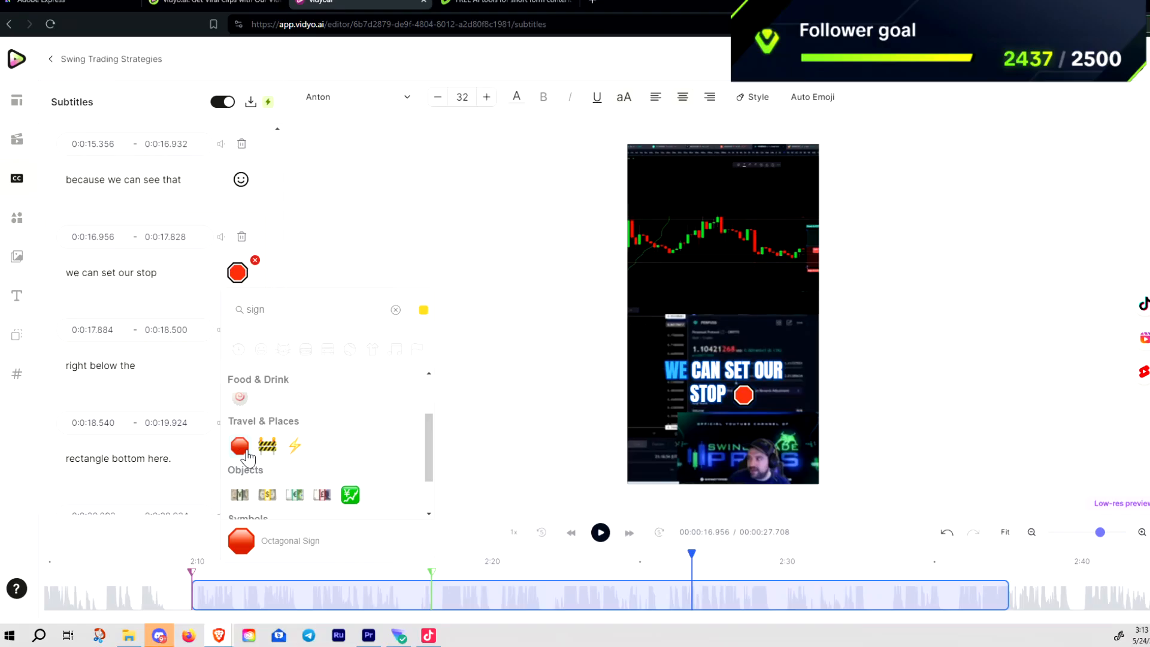
pyautogui.click(396, 309)
pyautogui.click(503, 350)
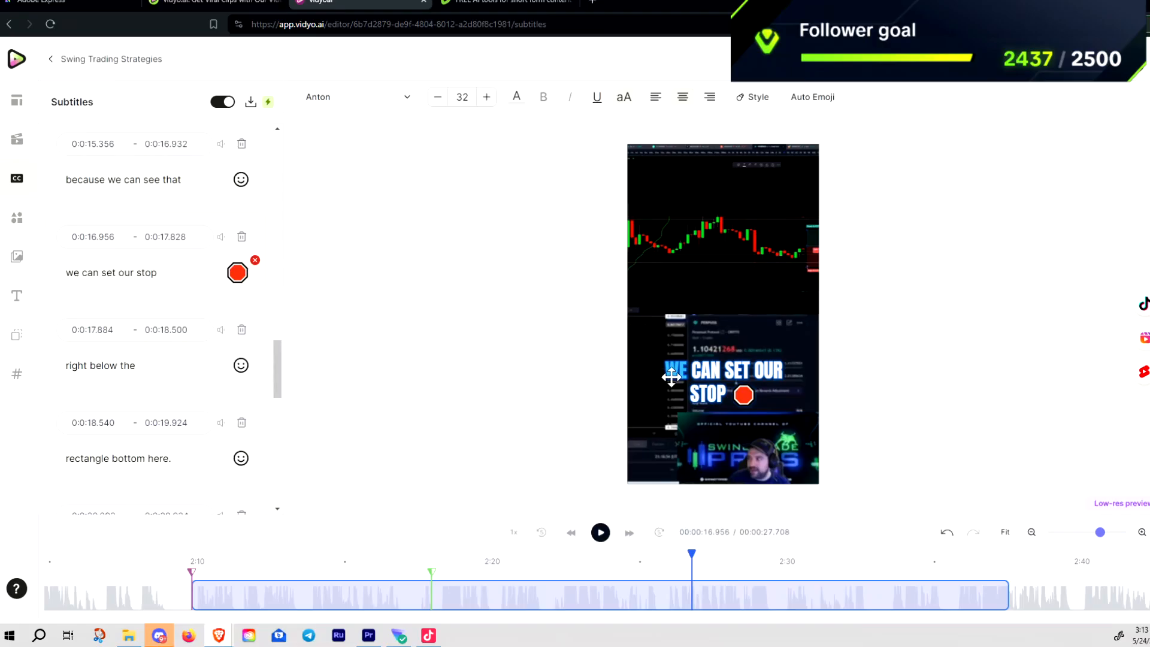
# Step: Remove the Octagonal Sign emoji from the subtitle "we can set our stop" and turn on Vertical Stacked Emoji for automatic emojis
pyautogui.click(737, 394)
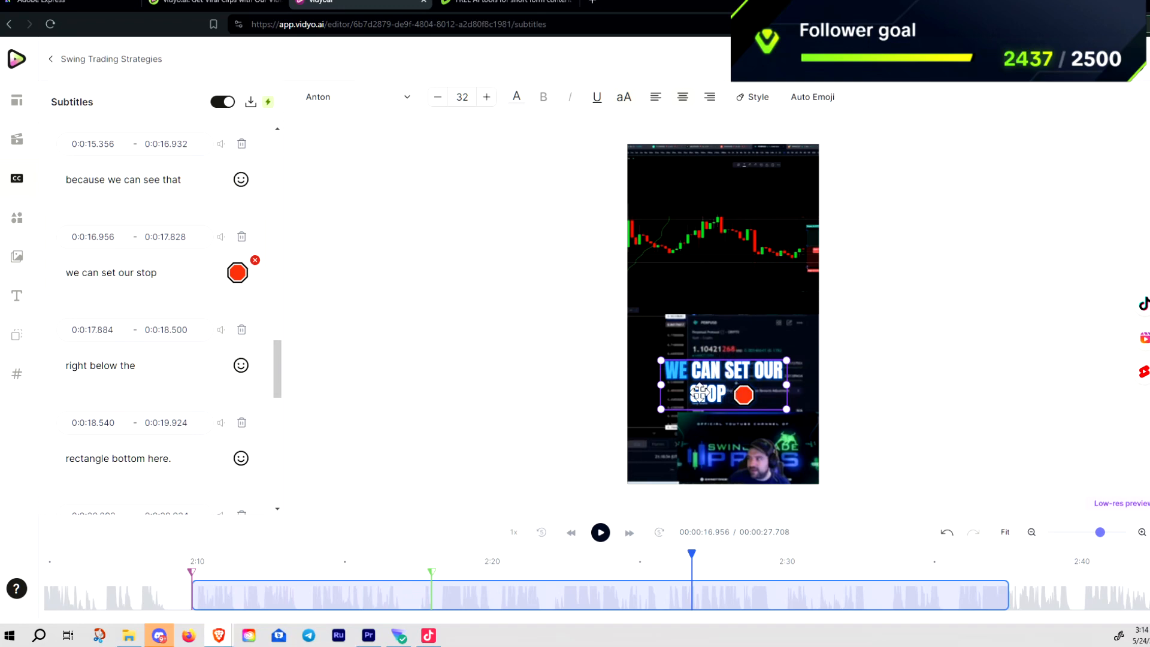
pyautogui.click(255, 260)
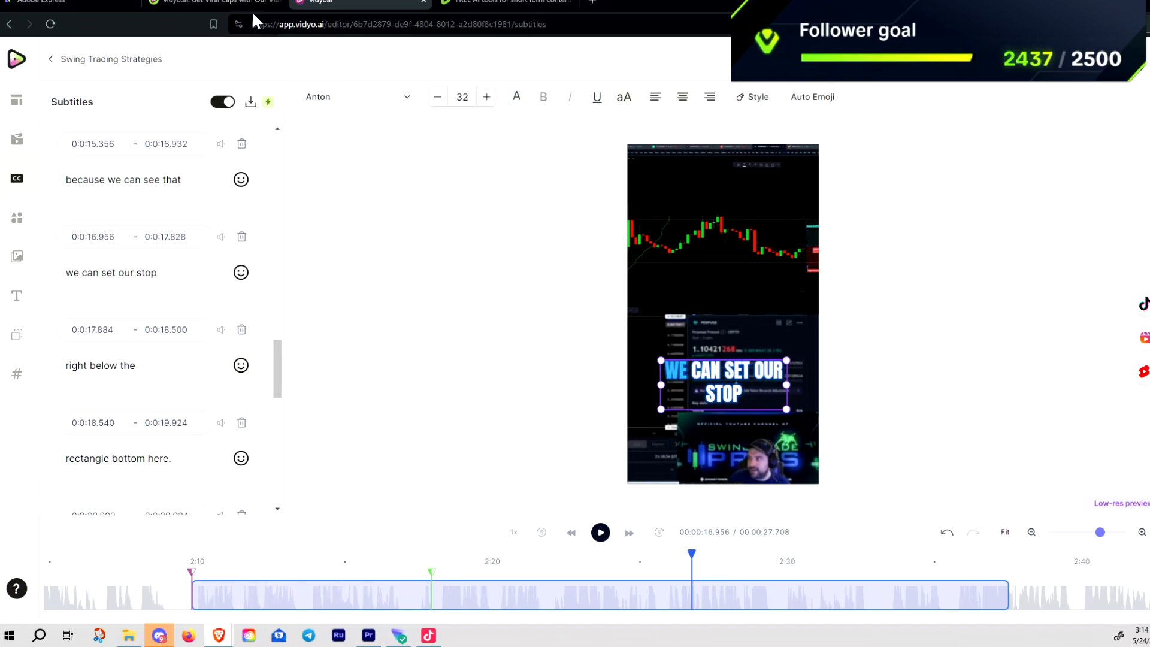
pyautogui.click(818, 102)
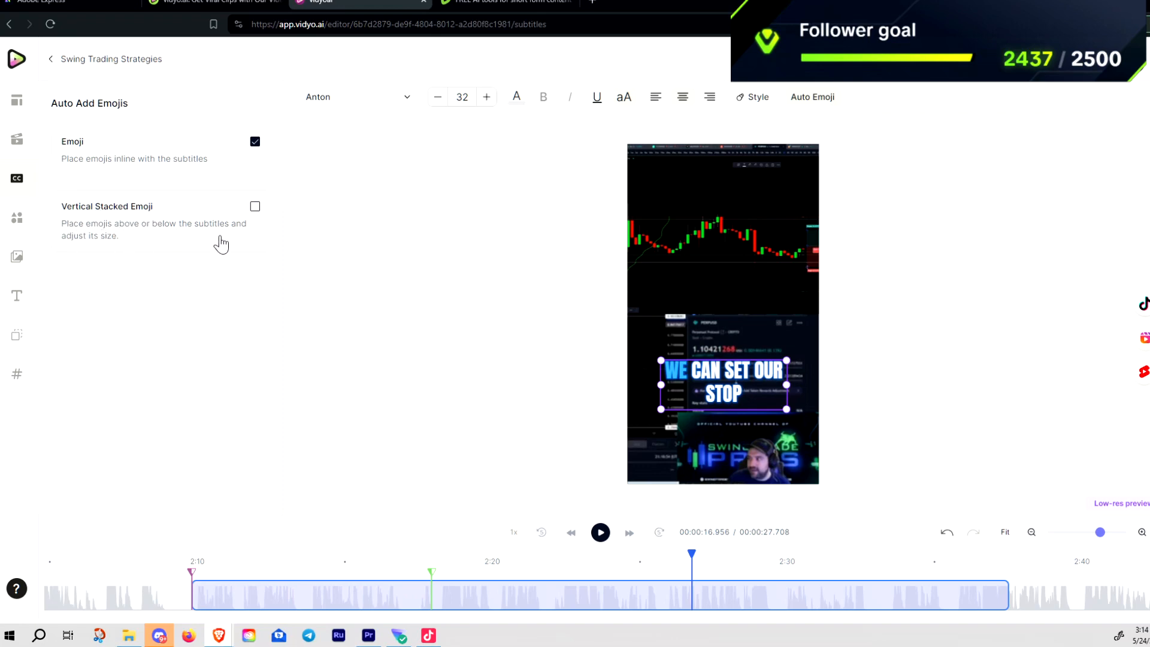
pyautogui.click(255, 208)
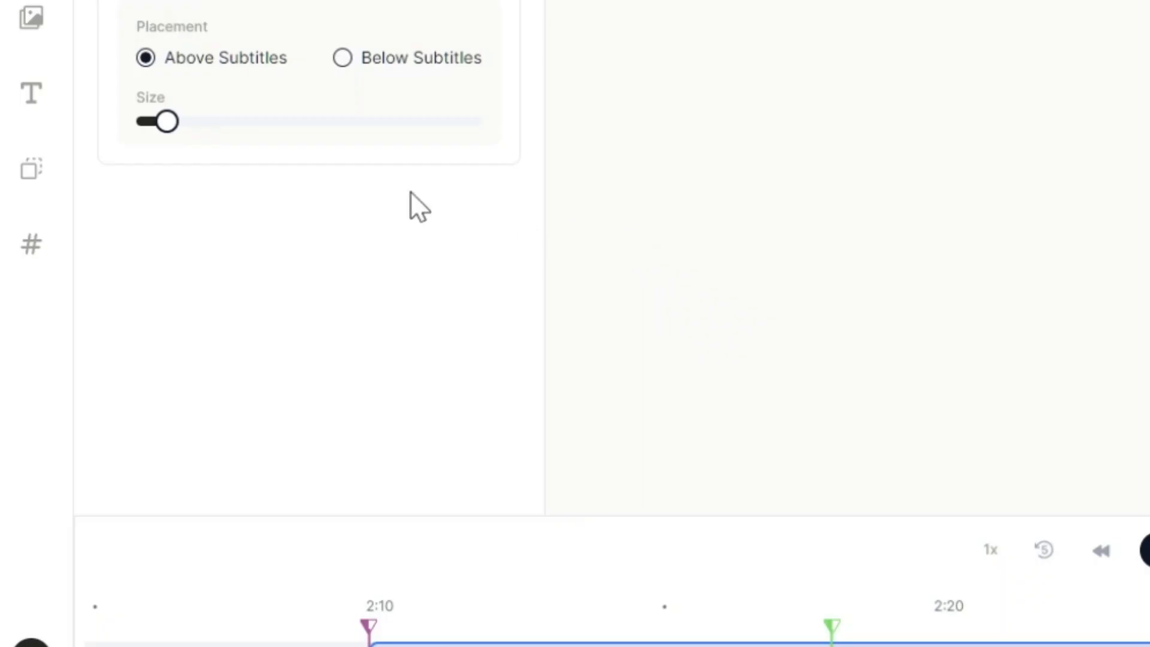
# Step: Enlarge the emoji stacked above the subtitles, setting its size to about a third of the available range
pyautogui.moveTo(170, 126); pyautogui.dragTo(268, 159)
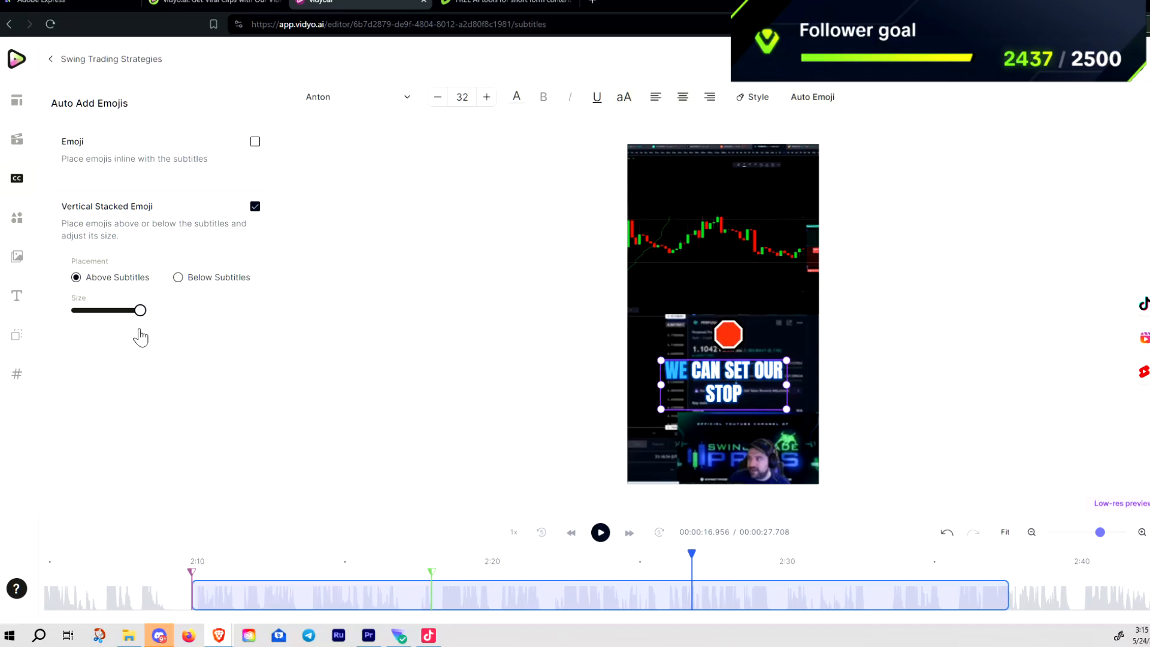
pyautogui.moveTo(140, 337); pyautogui.dragTo(153, 338)
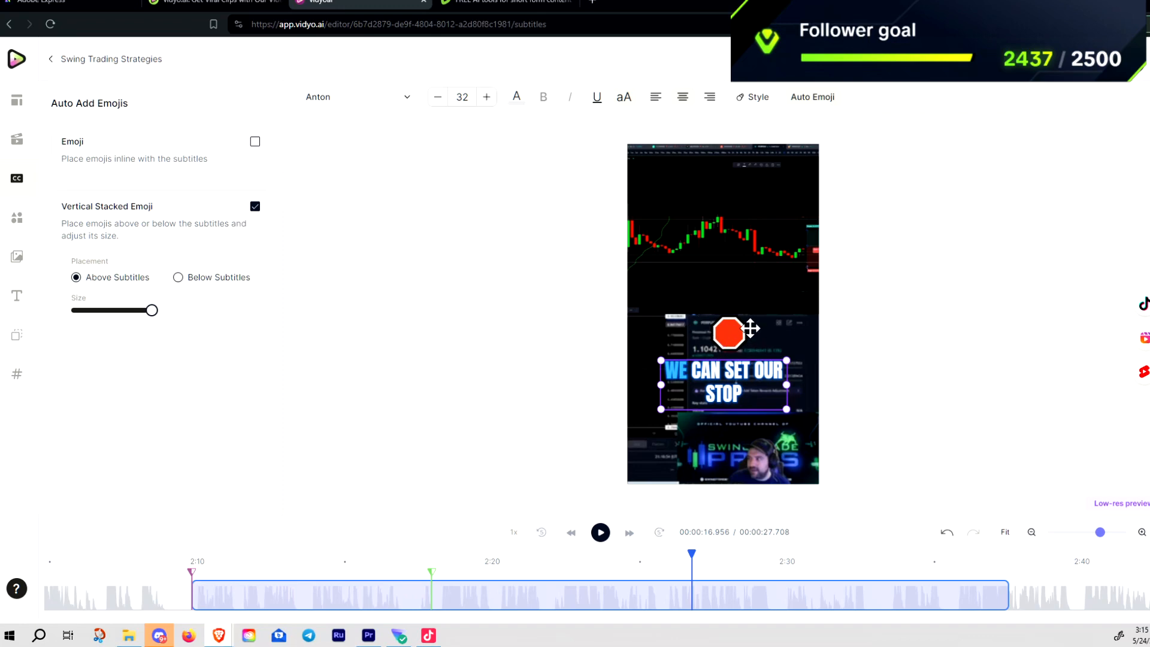
pyautogui.moveTo(150, 320)
pyautogui.mouseDown()
pyautogui.moveTo(114, 321)
pyautogui.moveTo(130, 323)
pyautogui.mouseUp()
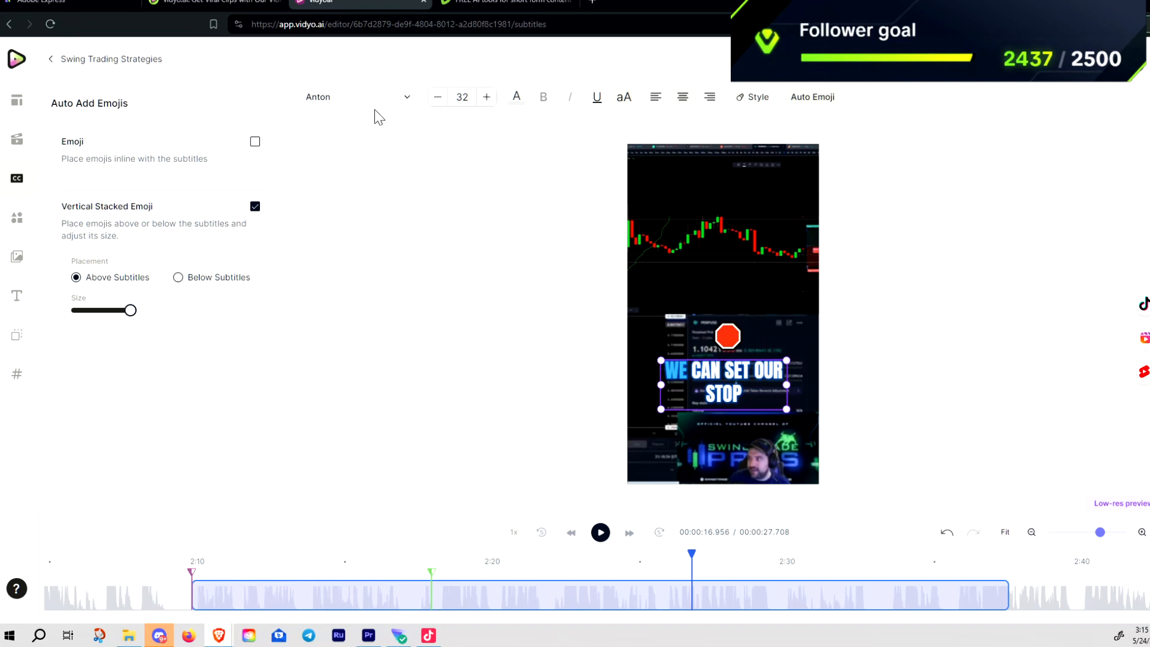
# Step: Try the Lora font on the subtitles
pyautogui.click(406, 107)
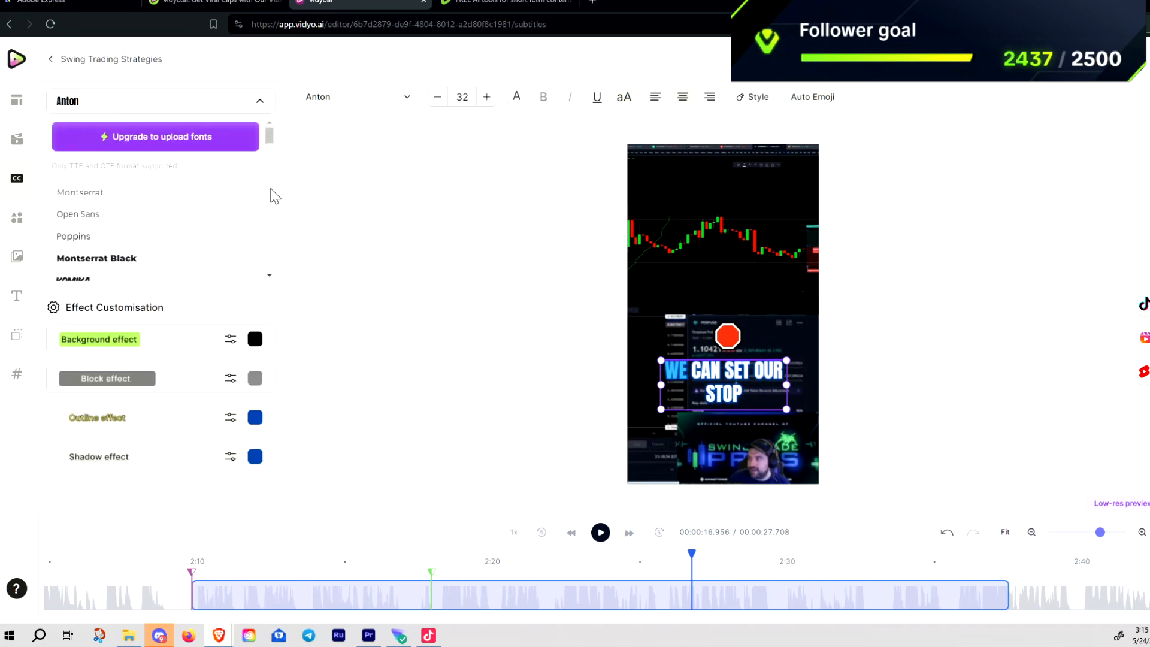
pyautogui.moveTo(269, 147); pyautogui.dragTo(270, 198)
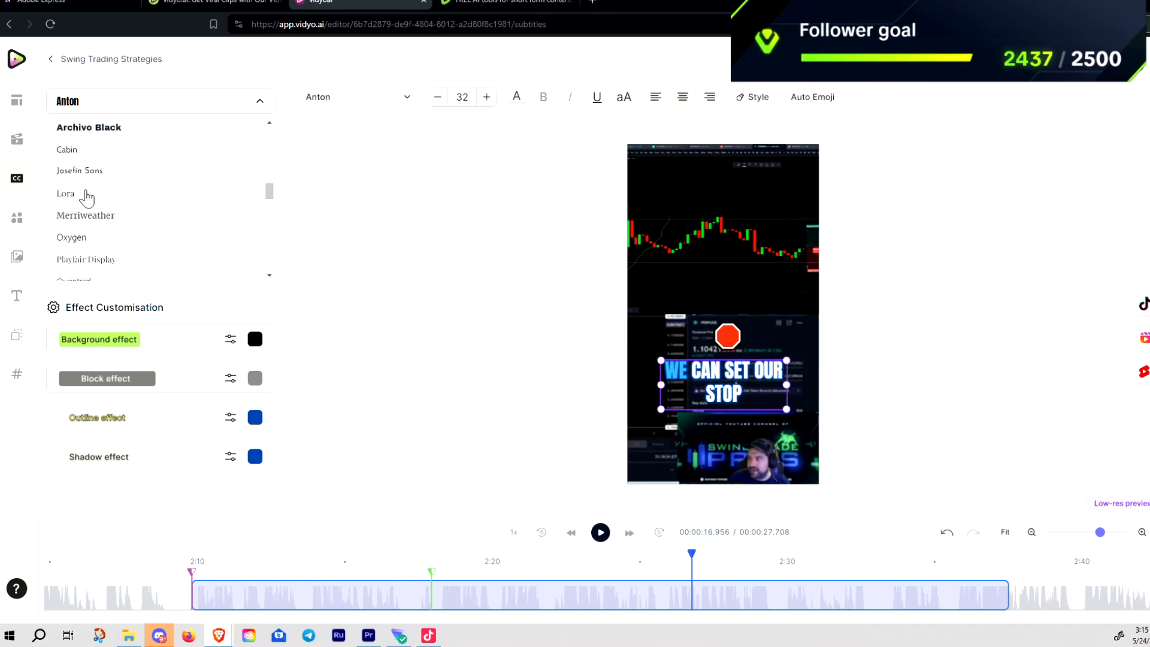
pyautogui.click(67, 194)
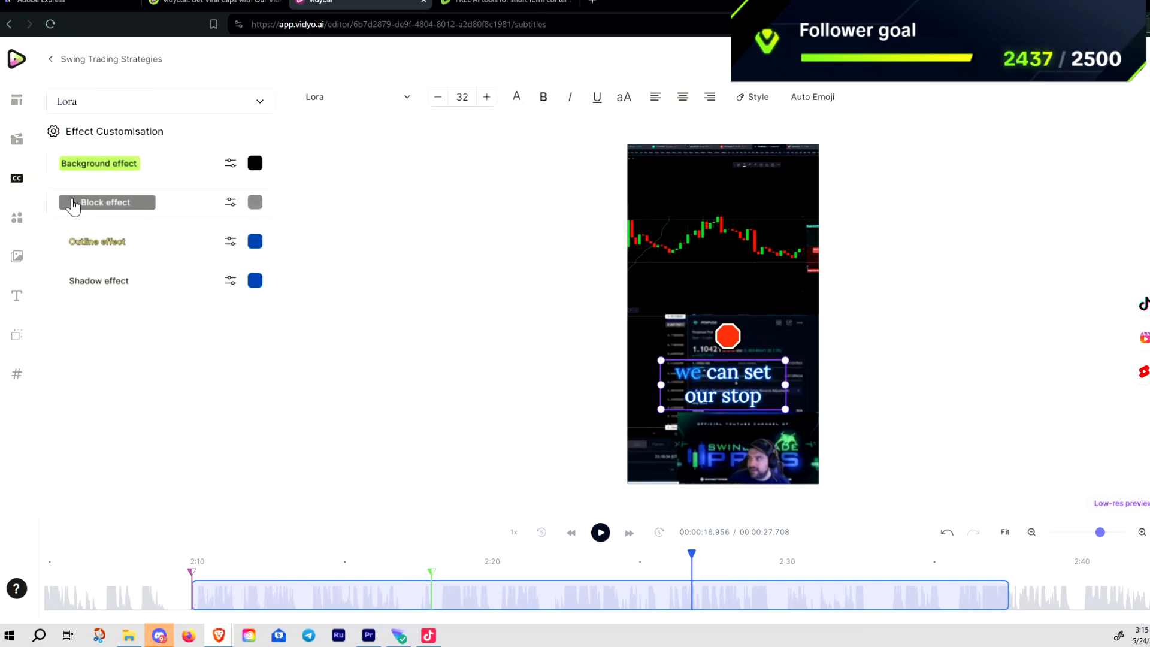
# Step: Set the subtitle font to THEBOLDFONT
pyautogui.click(259, 103)
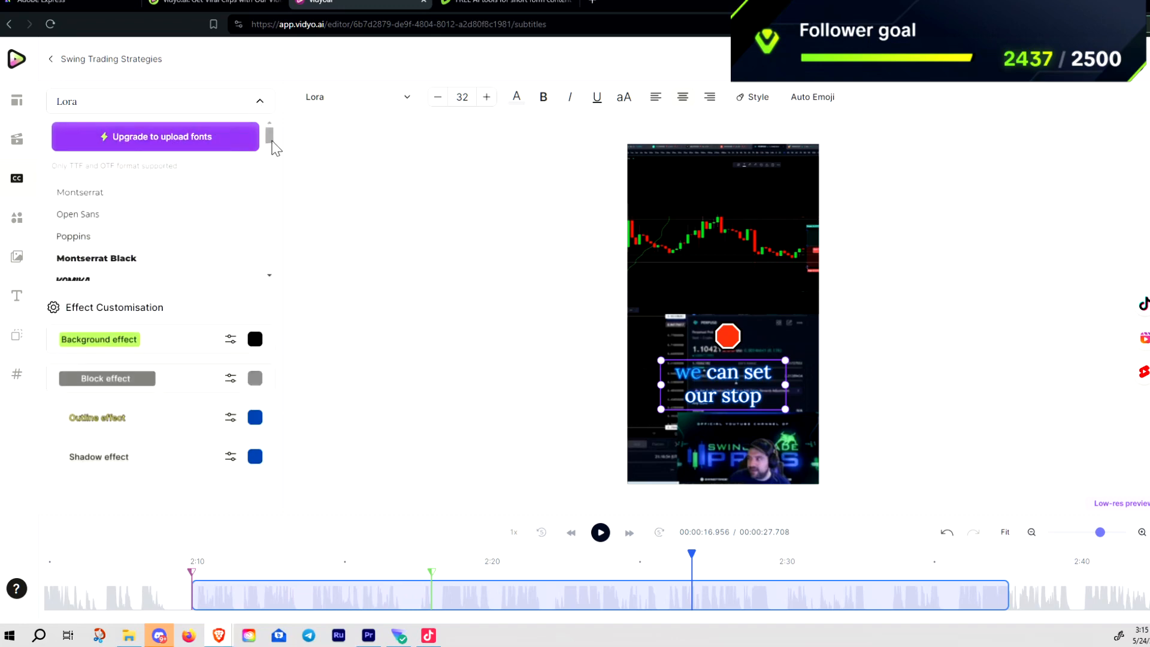
pyautogui.moveTo(272, 147); pyautogui.dragTo(277, 155)
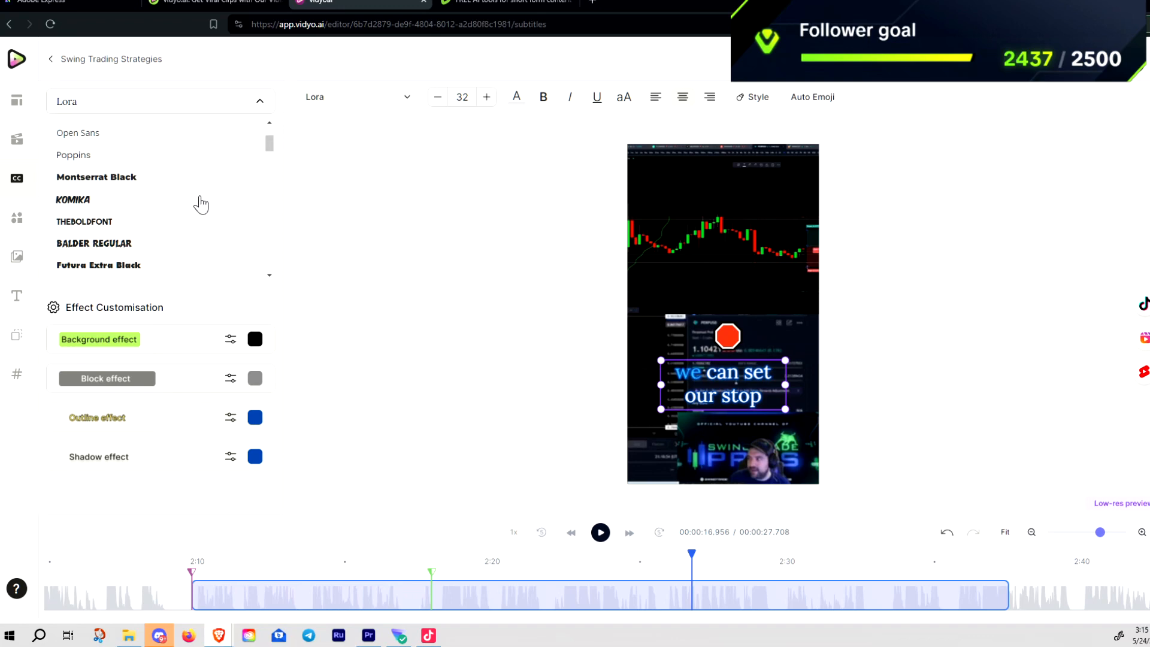
pyautogui.scroll(-2, 200, 205)
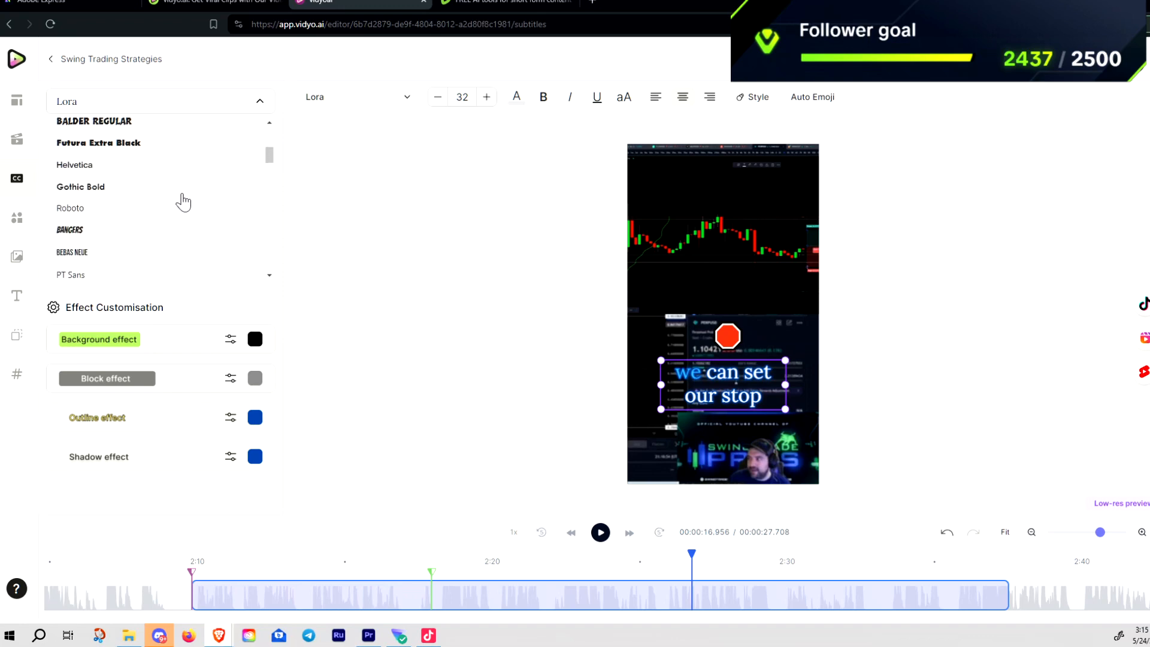
pyautogui.scroll(2, 165, 213)
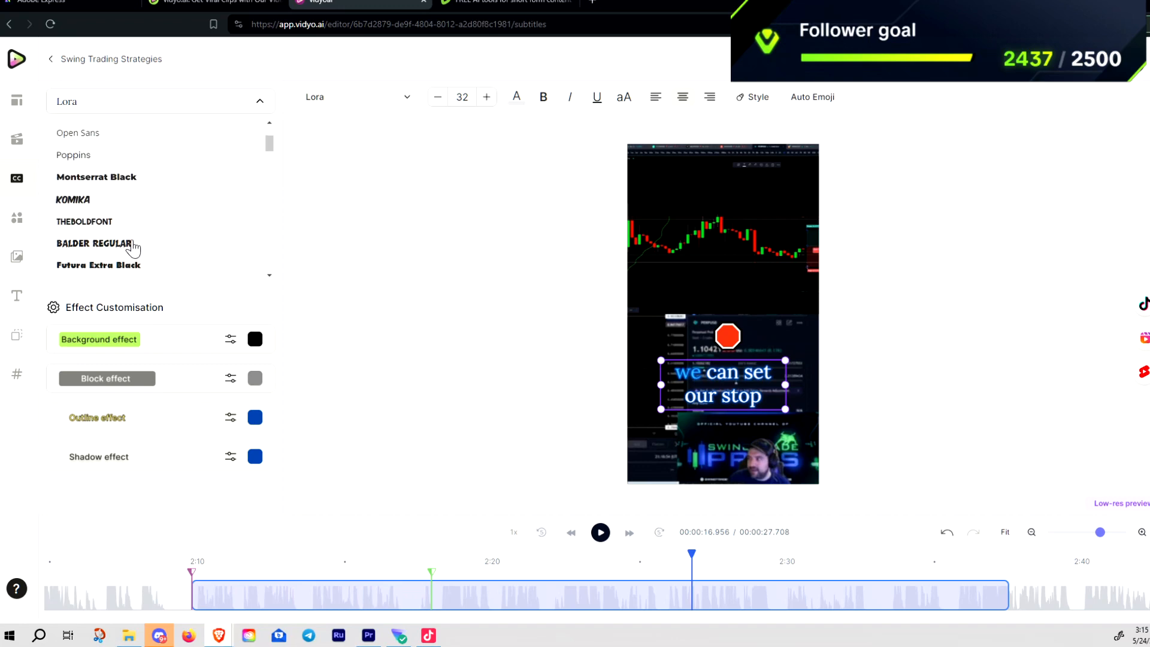
pyautogui.click(102, 225)
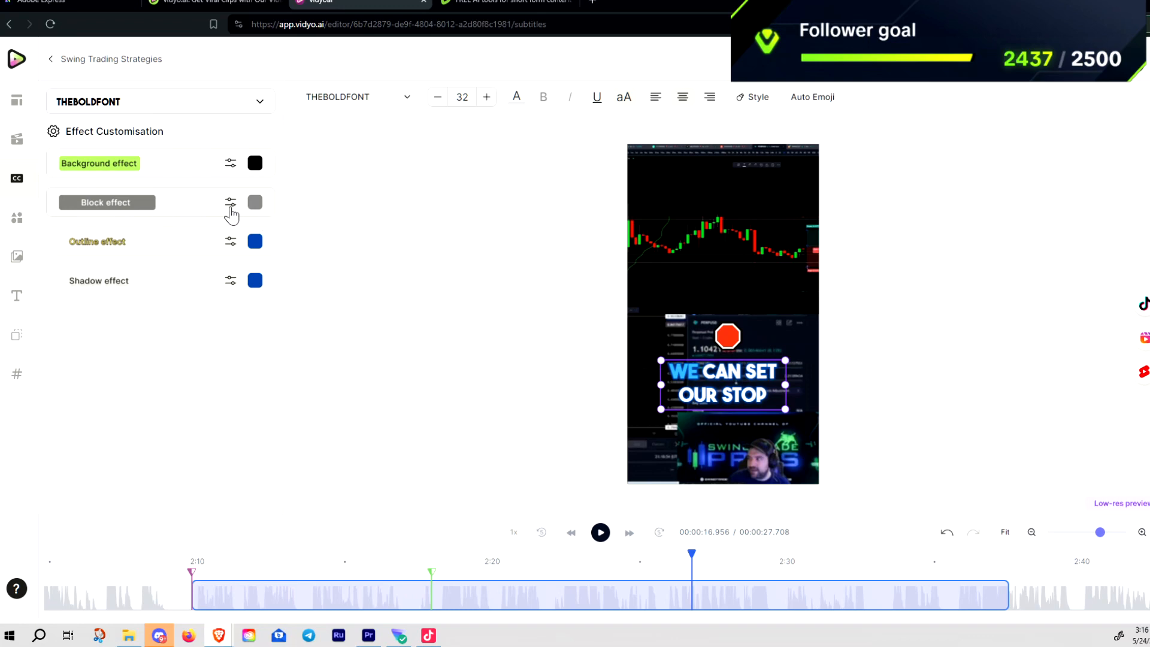
# Step: Examine the background effect's margin, padding and radius settings and the available subtitle highlight styles
pyautogui.click(230, 168)
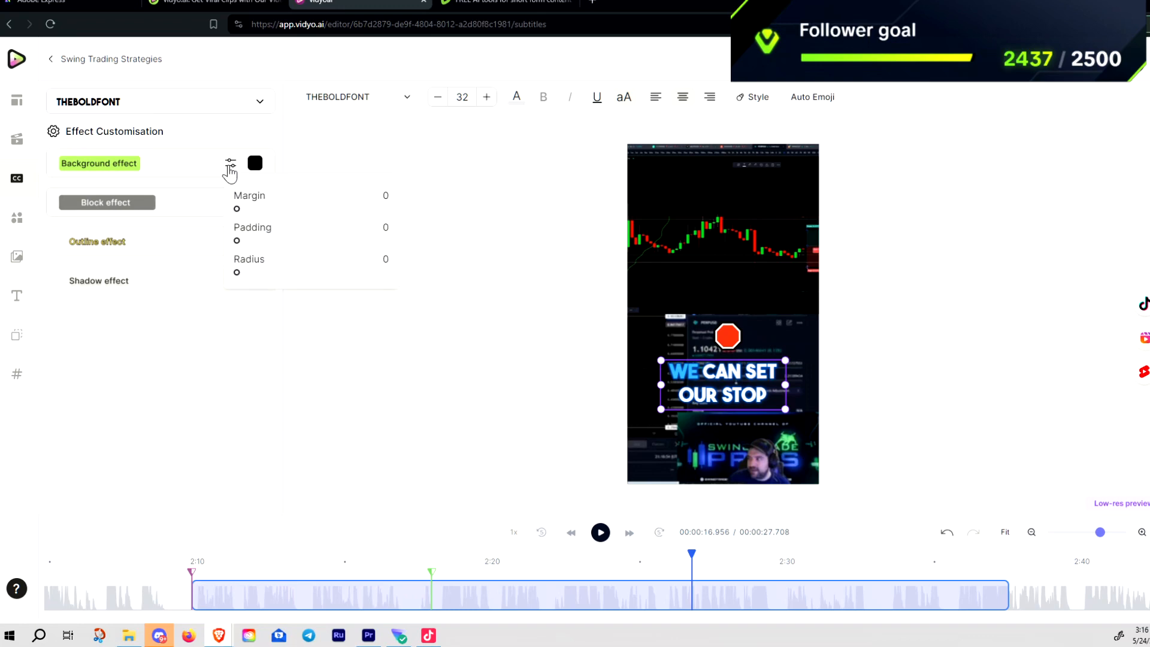
pyautogui.moveTo(239, 209); pyautogui.dragTo(235, 245)
pyautogui.click(231, 317)
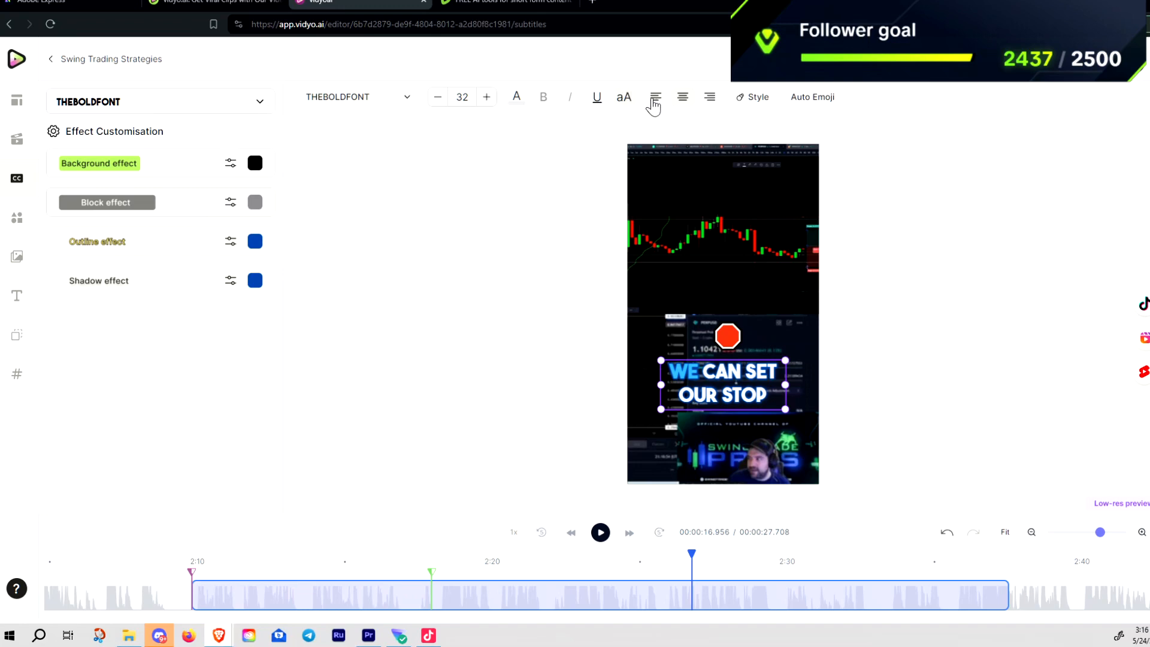
pyautogui.click(757, 103)
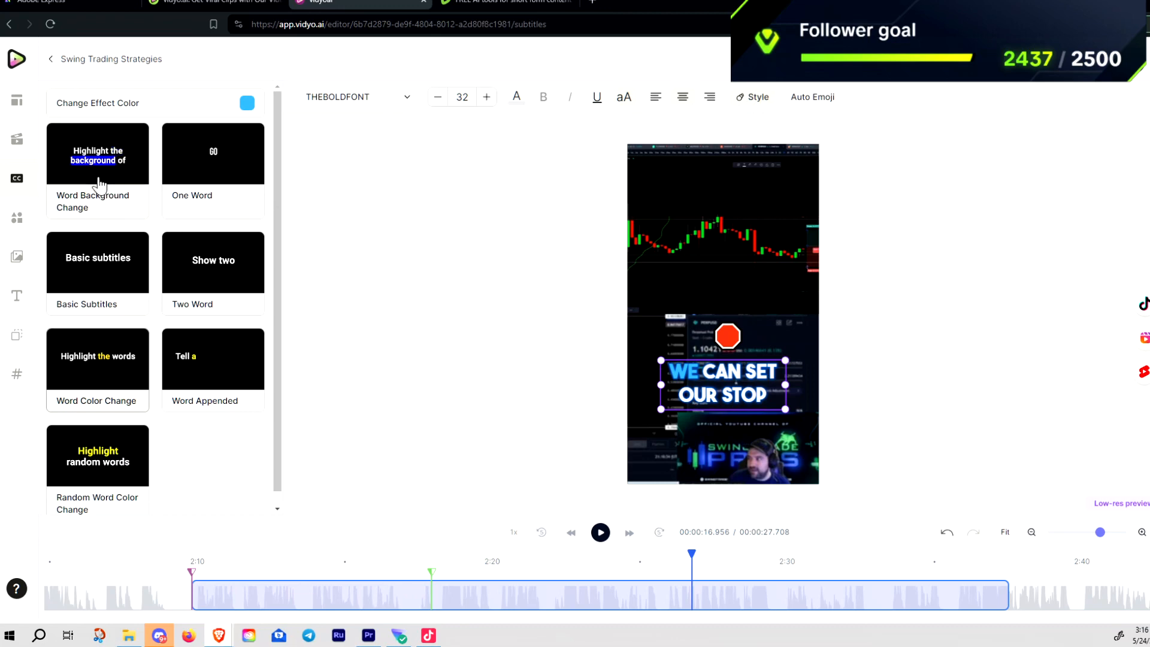
pyautogui.scroll(-1, 146, 353)
pyautogui.scroll(1, 219, 402)
pyautogui.click(339, 219)
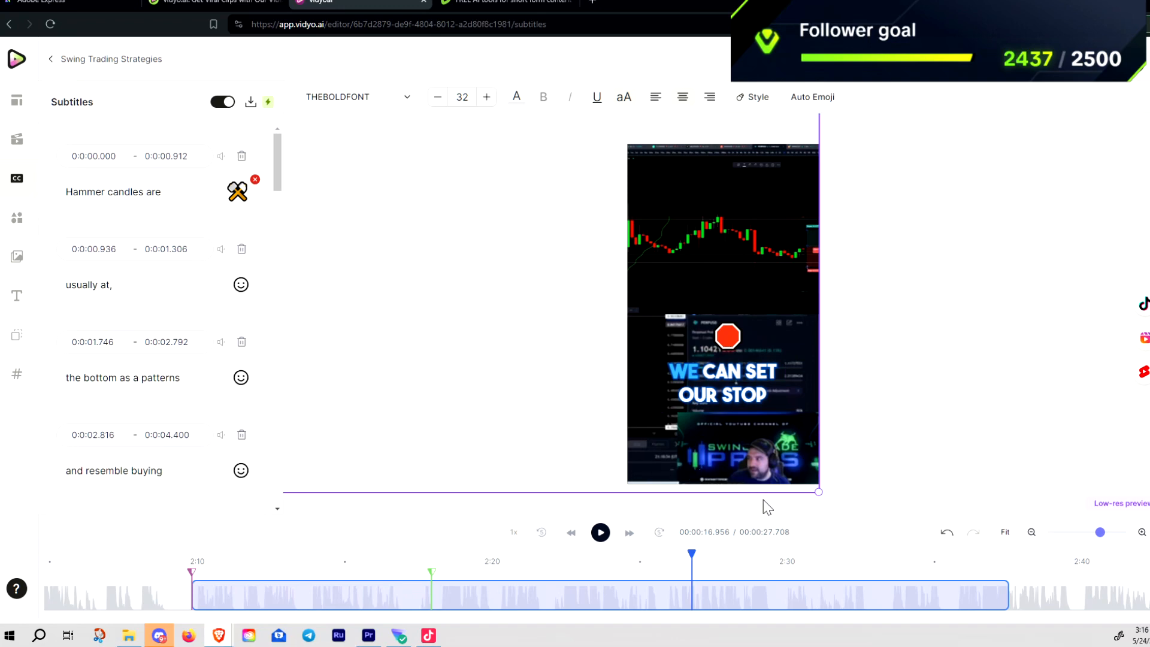
# Step: With the clip paused at about 19 seconds, slightly enlarge the upper chart video and reposition the lower video to show the presenter's name strip
pyautogui.moveTo(693, 554); pyautogui.dragTo(375, 576)
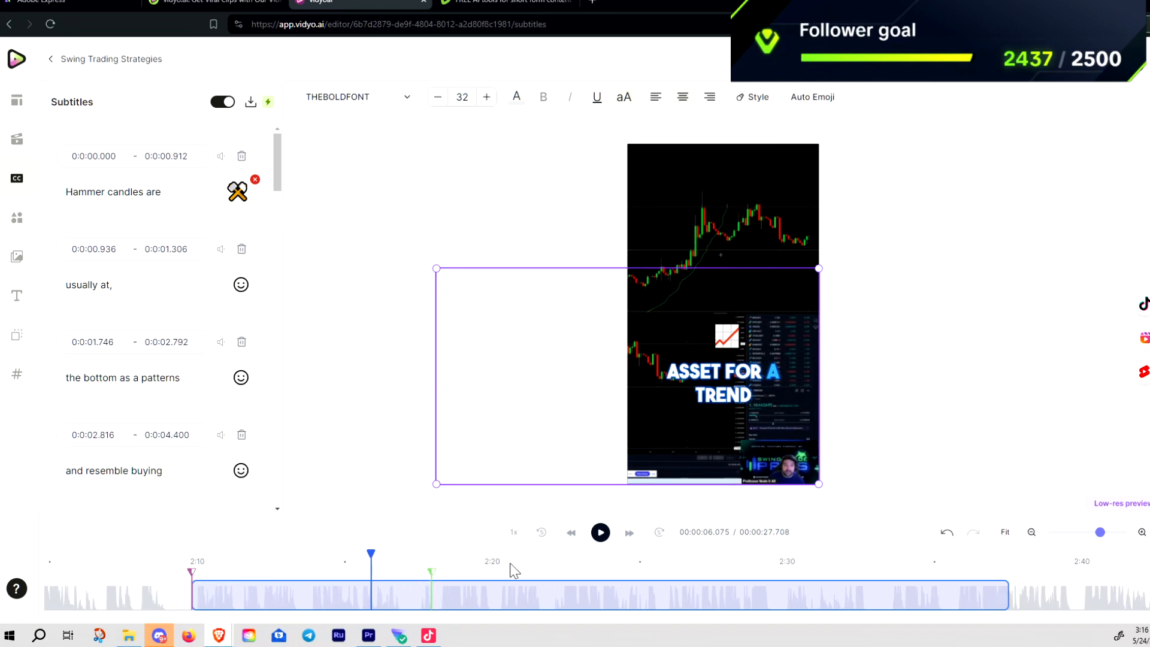
pyautogui.click(599, 536)
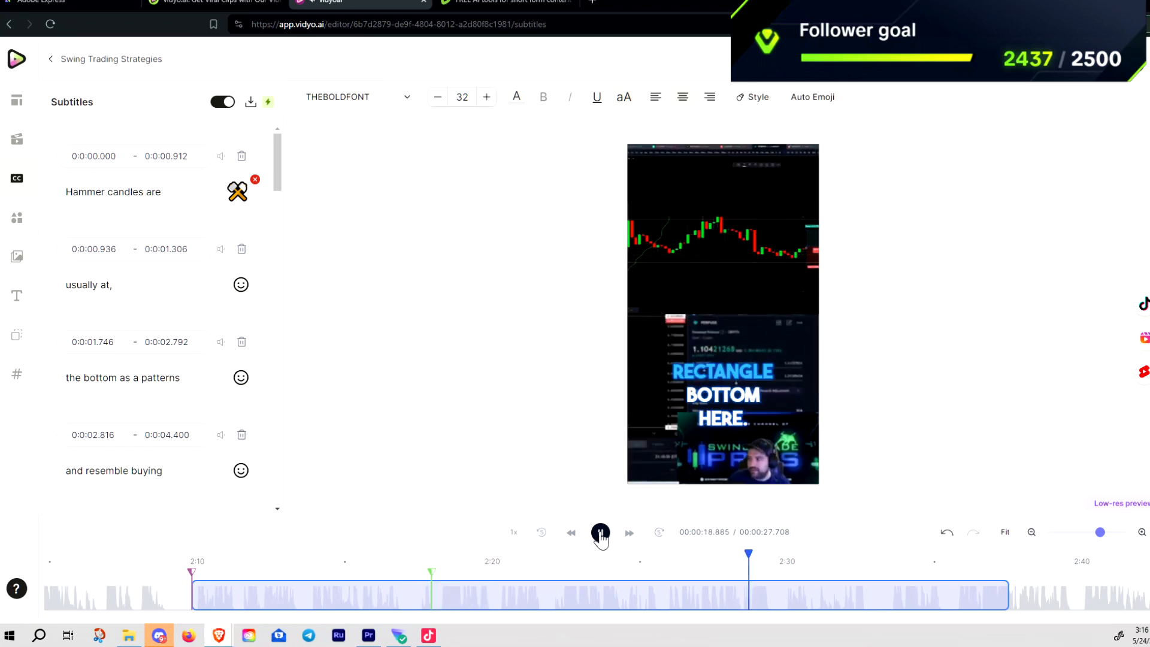
pyautogui.click(600, 532)
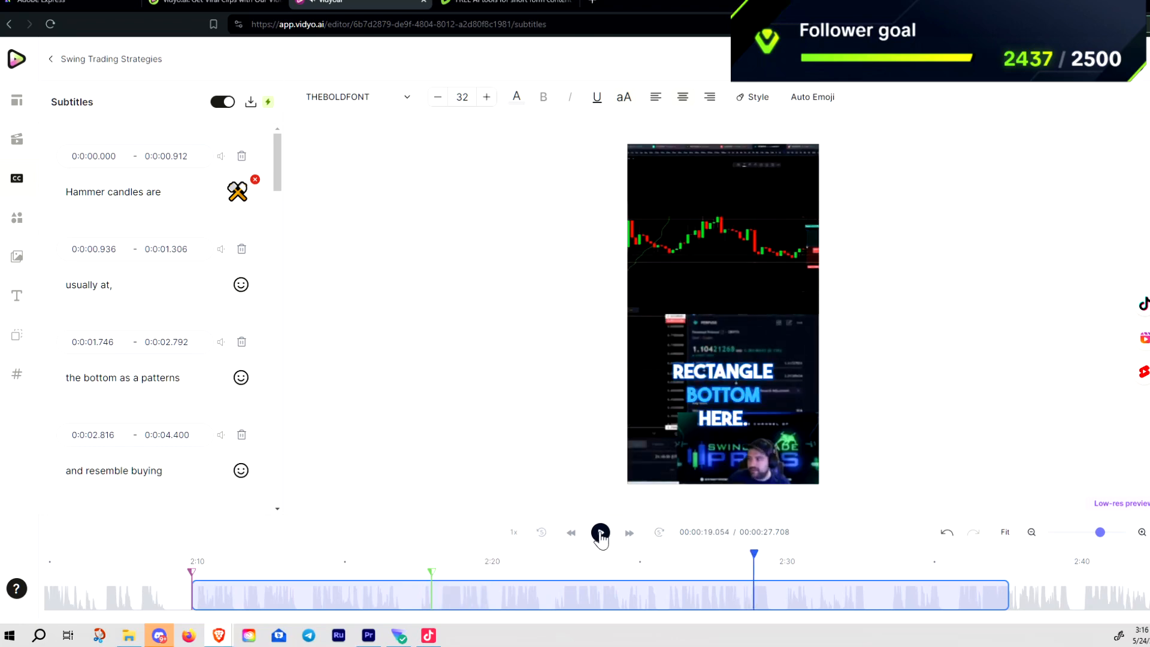
pyautogui.click(741, 244)
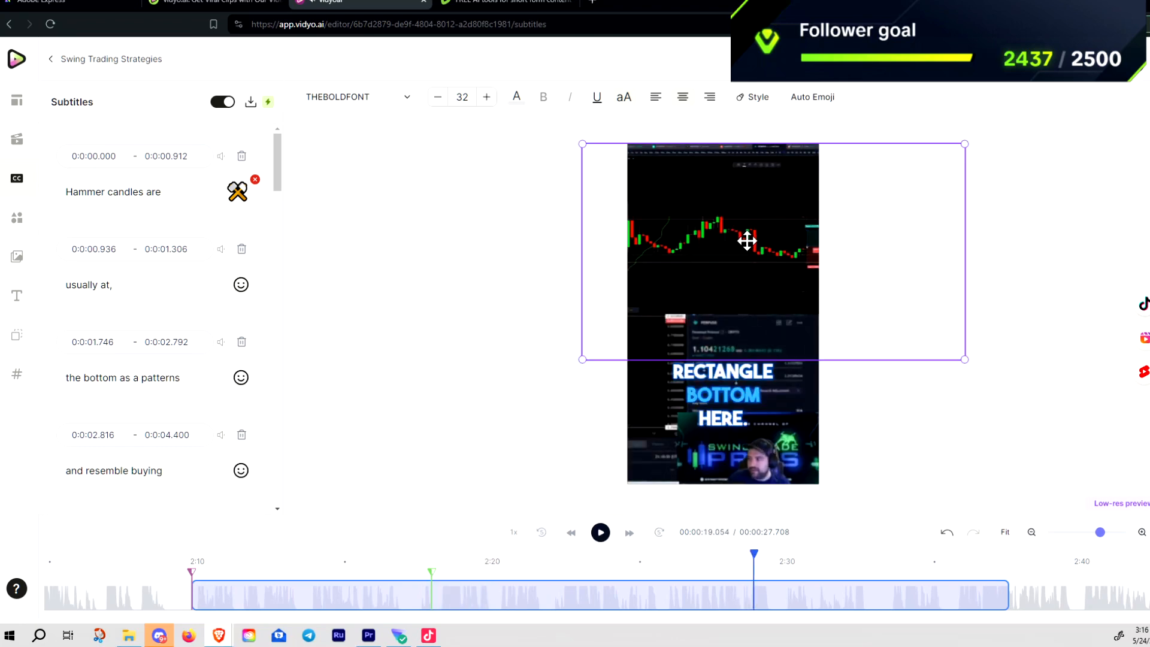
pyautogui.moveTo(963, 360)
pyautogui.mouseDown()
pyautogui.moveTo(809, 320)
pyautogui.moveTo(966, 361)
pyautogui.mouseUp()
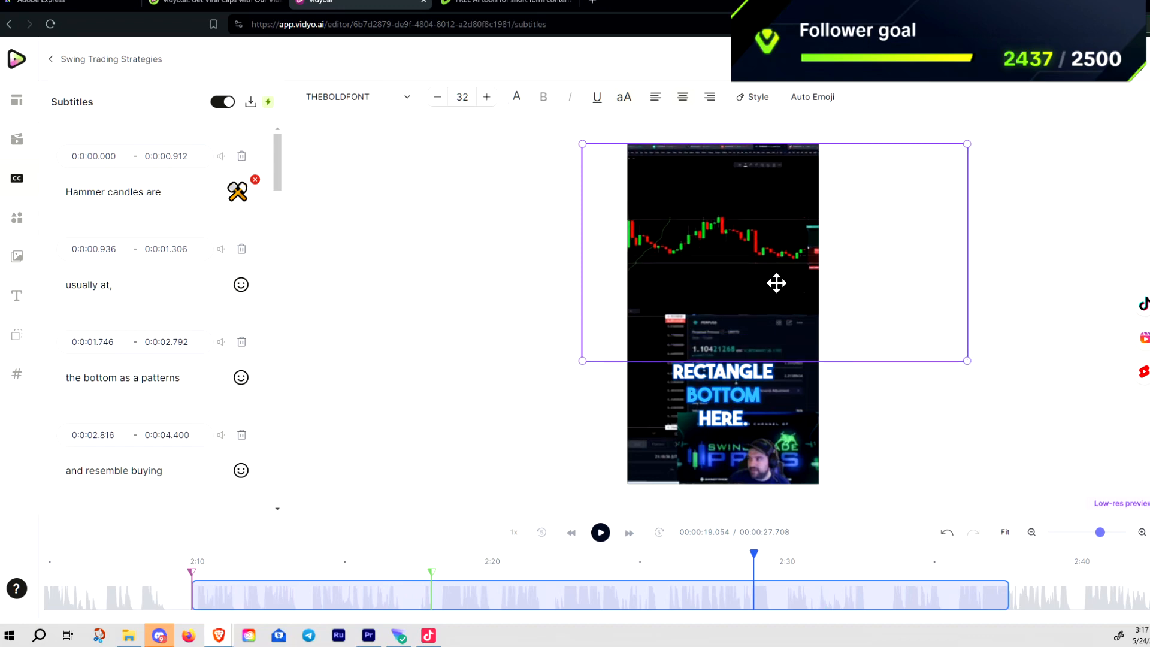
pyautogui.moveTo(773, 283)
pyautogui.mouseDown()
pyautogui.moveTo(789, 284)
pyautogui.moveTo(773, 287)
pyautogui.mouseUp()
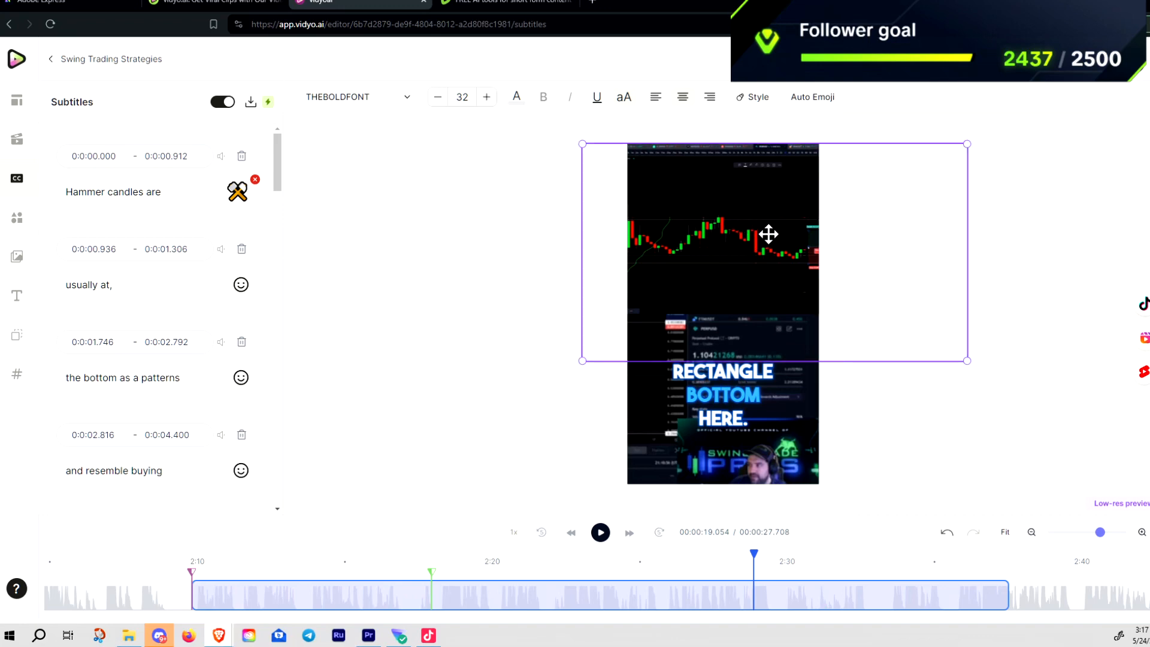
pyautogui.moveTo(764, 234)
pyautogui.mouseDown()
pyautogui.moveTo(726, 233)
pyautogui.moveTo(813, 250)
pyautogui.moveTo(769, 221)
pyautogui.mouseUp()
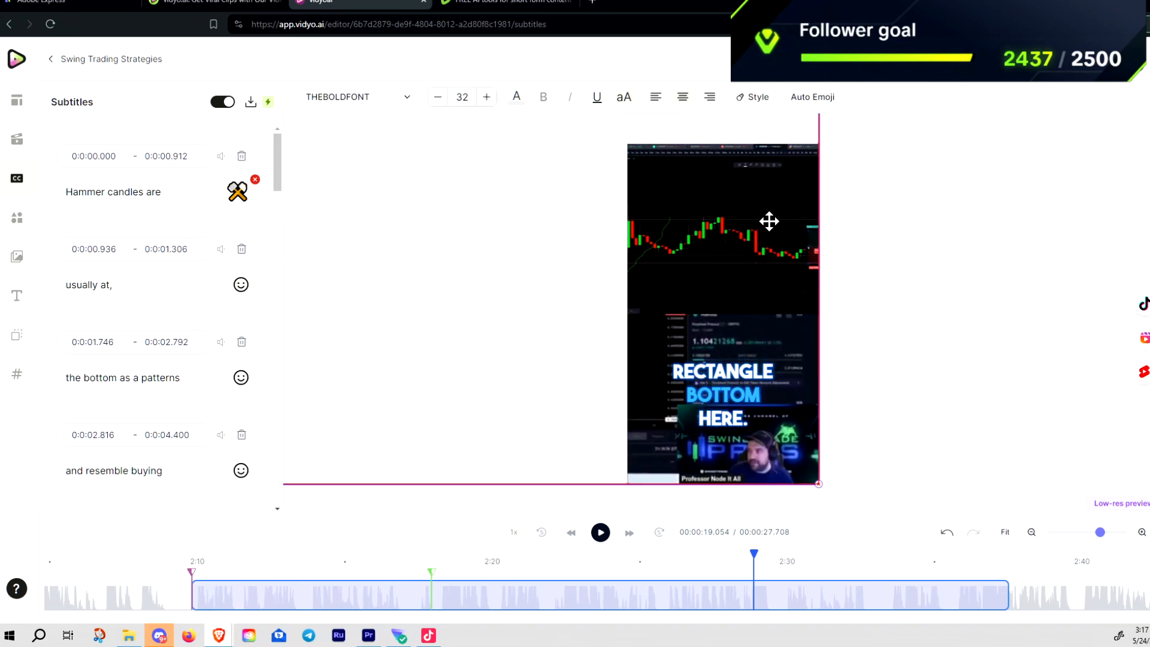
# Step: Shift the upper chart video to the left and enlarge it slightly so the red and green trade box is fully in frame
pyautogui.moveTo(906, 235); pyautogui.dragTo(831, 221)
pyautogui.moveTo(900, 346); pyautogui.dragTo(955, 337)
pyautogui.click(776, 291)
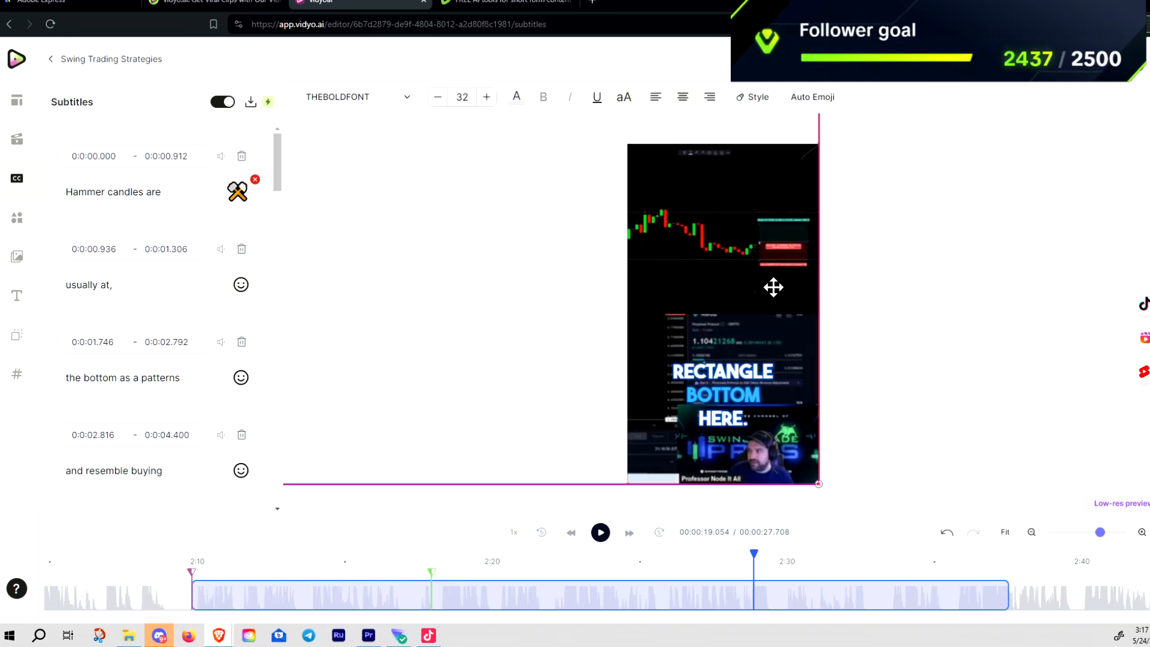
pyautogui.click(887, 292)
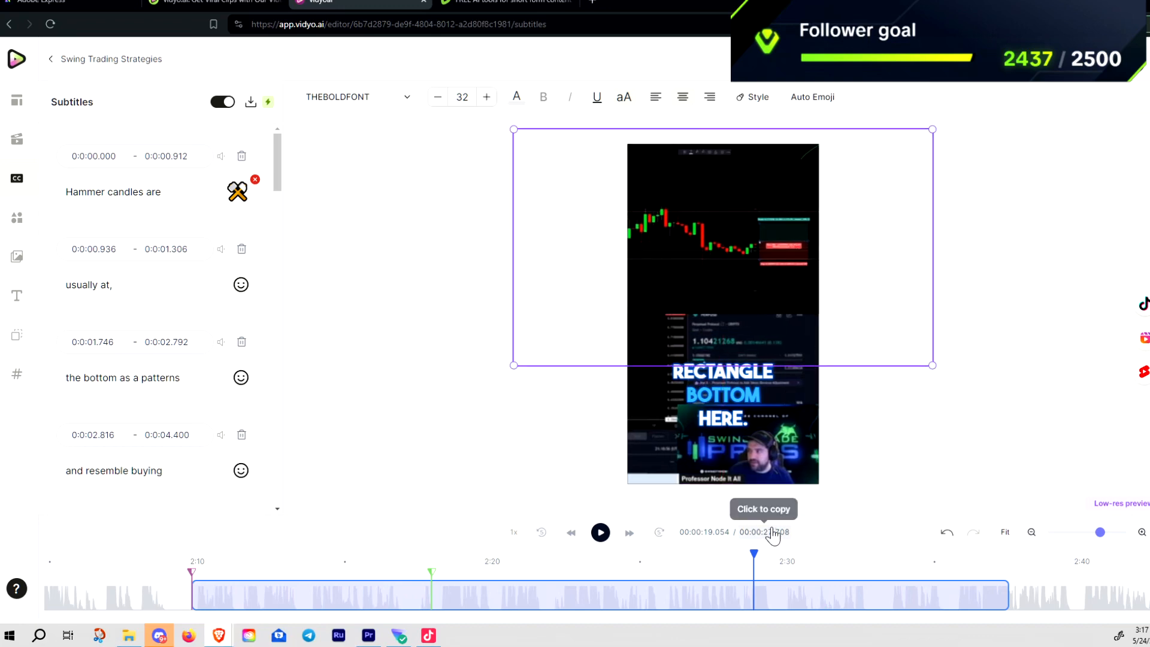
# Step: Play the reframed clip from about 13 seconds to check the layout, and look through the whole subtitle list
pyautogui.moveTo(749, 556); pyautogui.dragTo(589, 560)
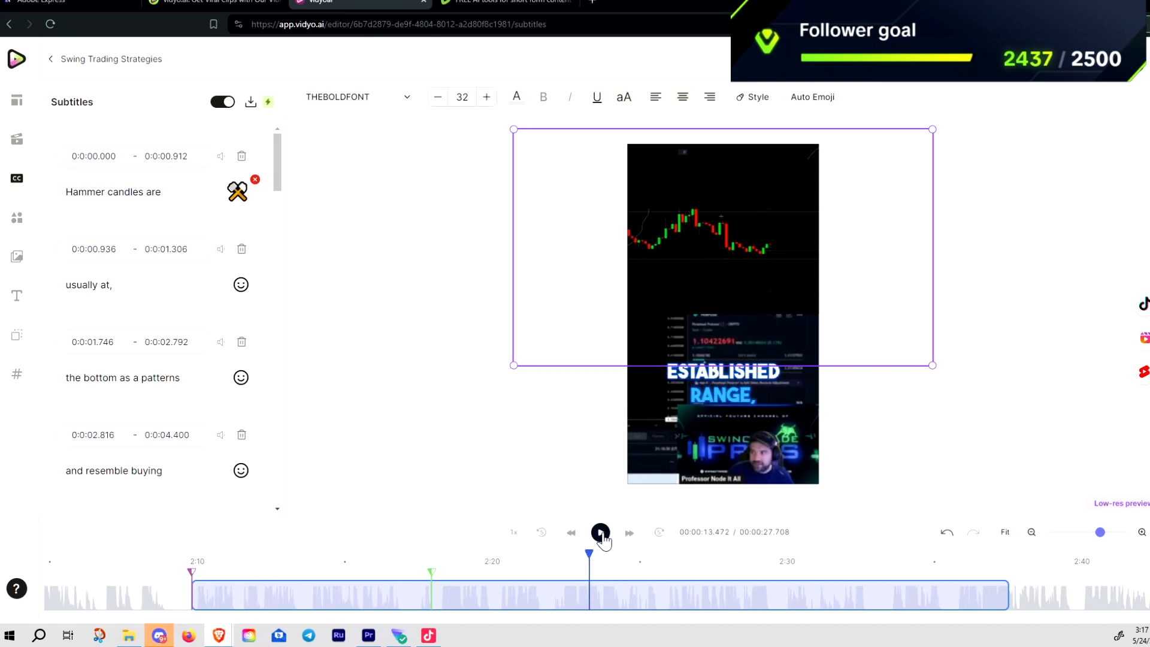
pyautogui.click(600, 532)
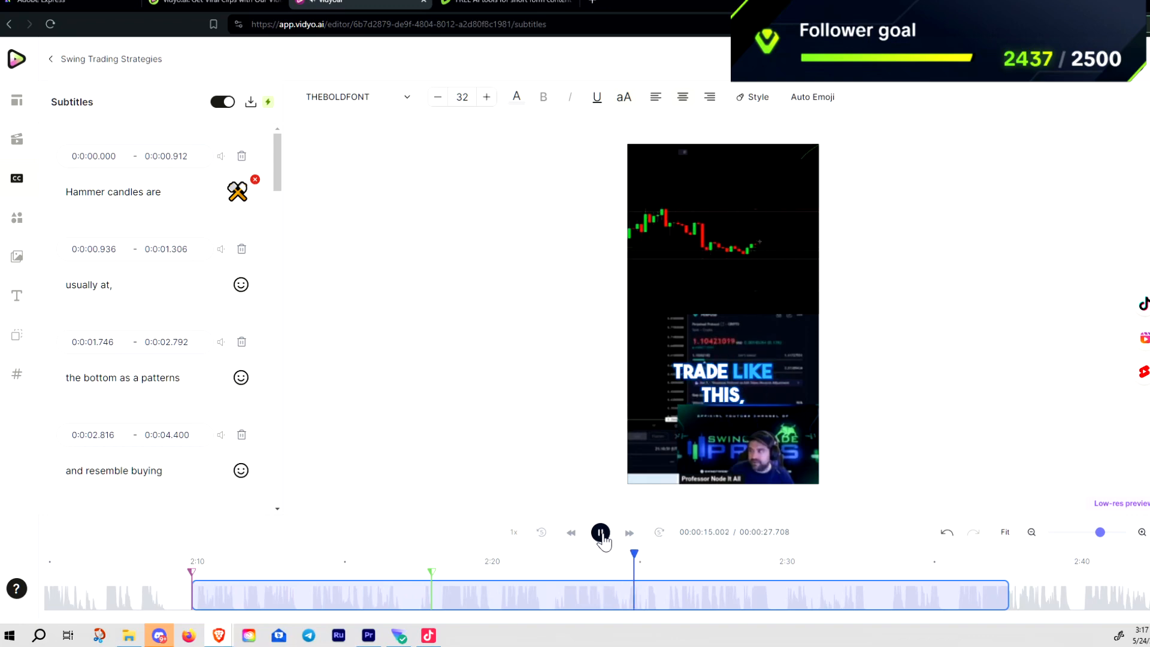
pyautogui.click(600, 532)
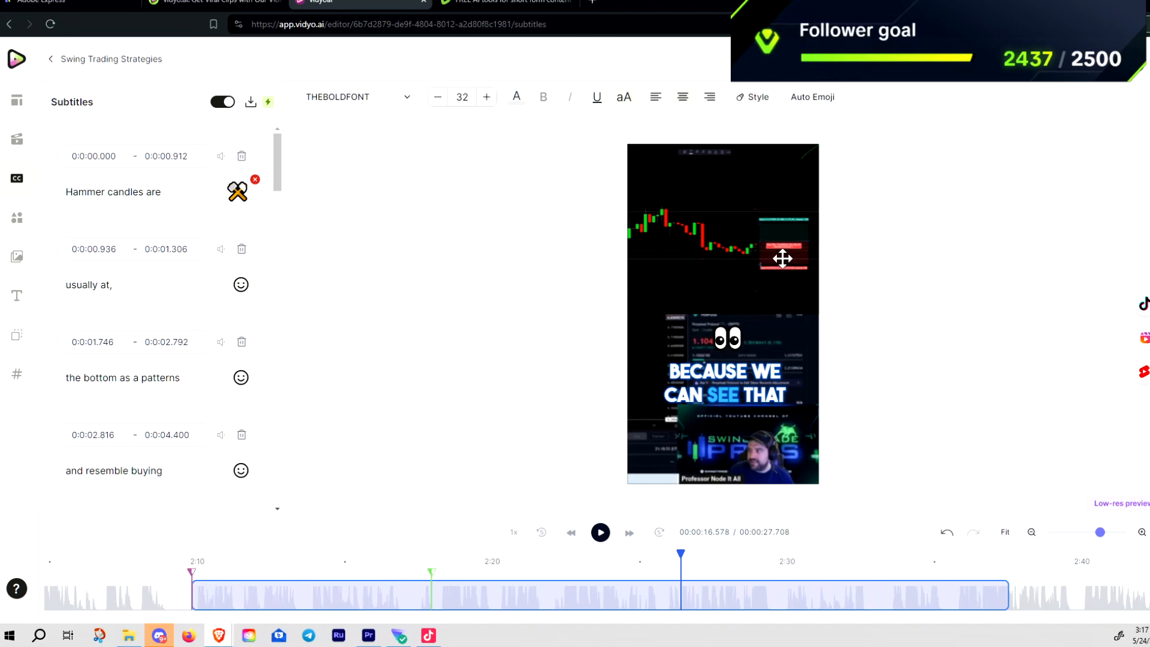
pyautogui.click(895, 271)
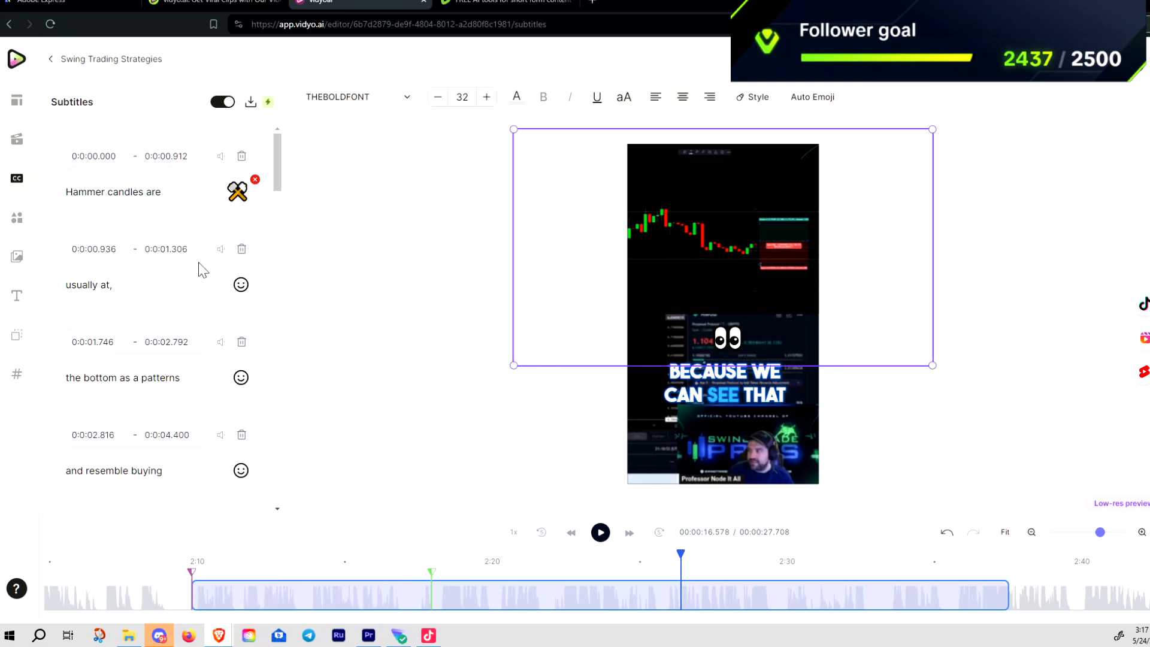
pyautogui.scroll(-20, 198, 282)
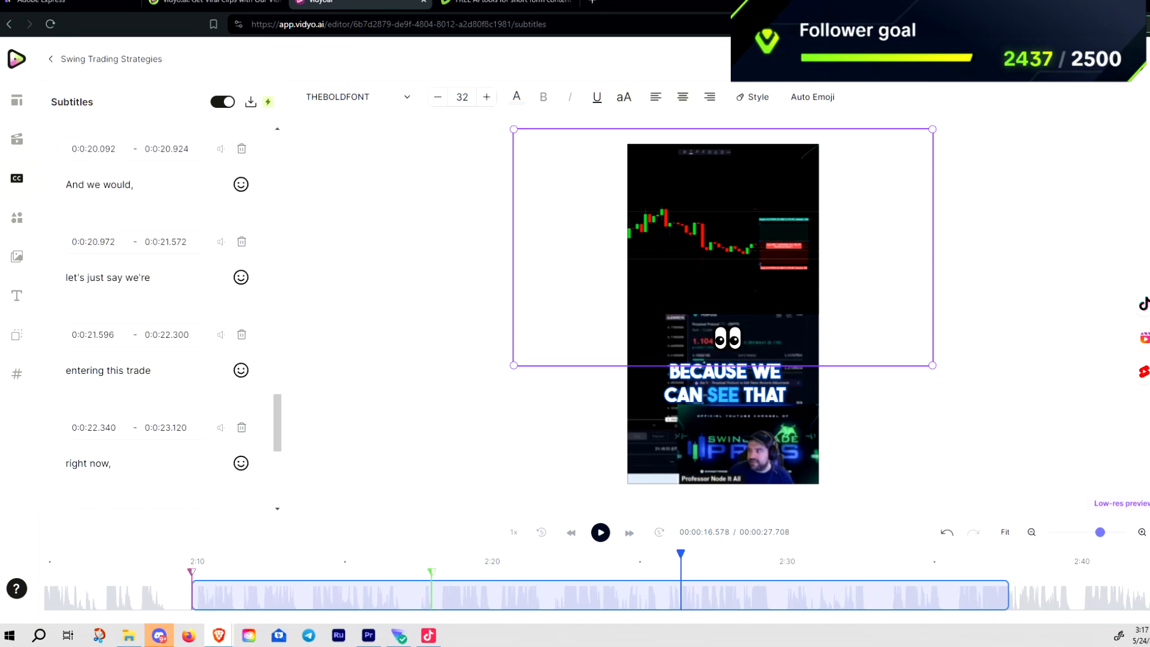
pyautogui.scroll(-3, 180, 300)
pyautogui.scroll(15, 180, 299)
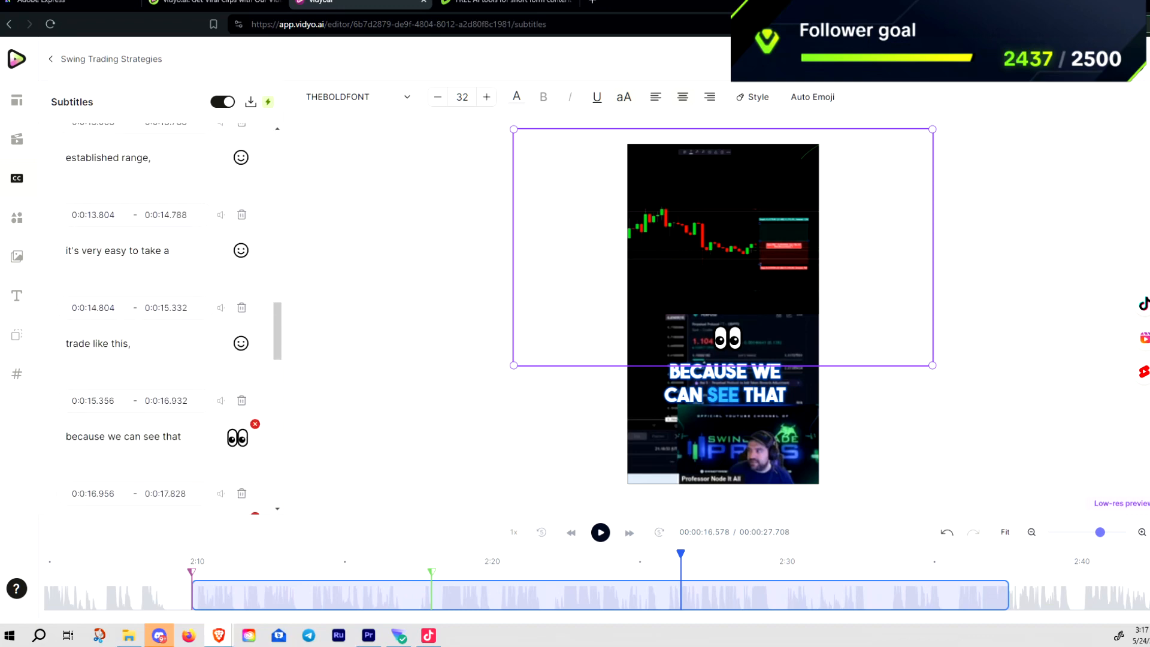
pyautogui.scroll(10, 170, 309)
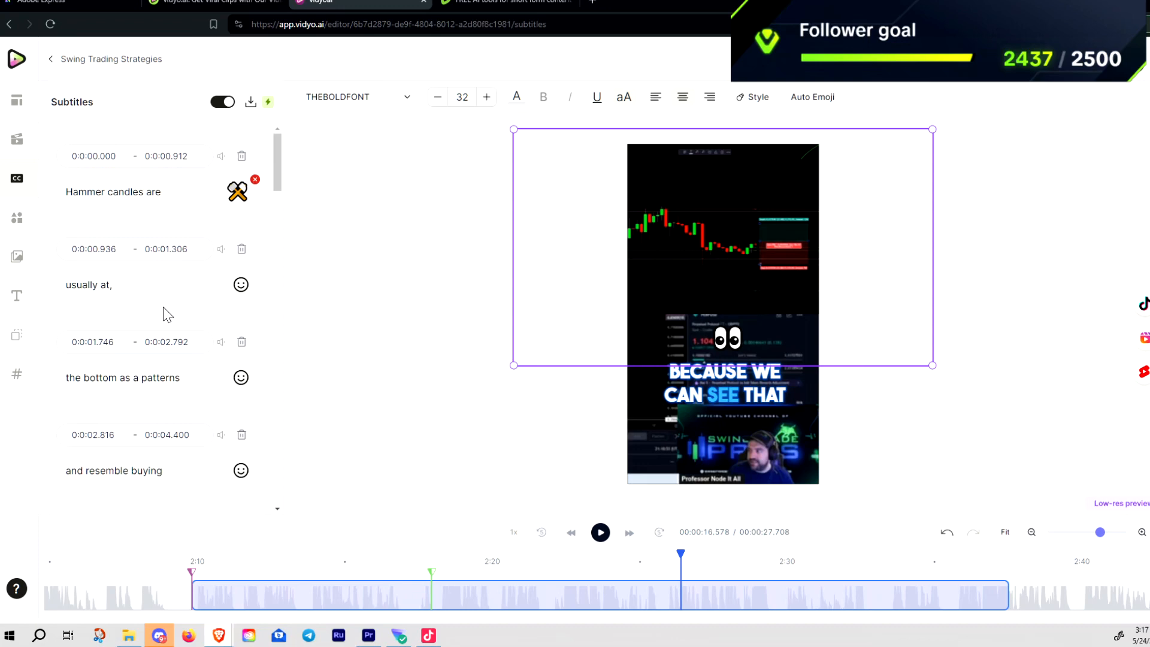
# Step: Examine the progress bar, logo and outro options for the video, including the brand kit and social logos
pyautogui.click(16, 227)
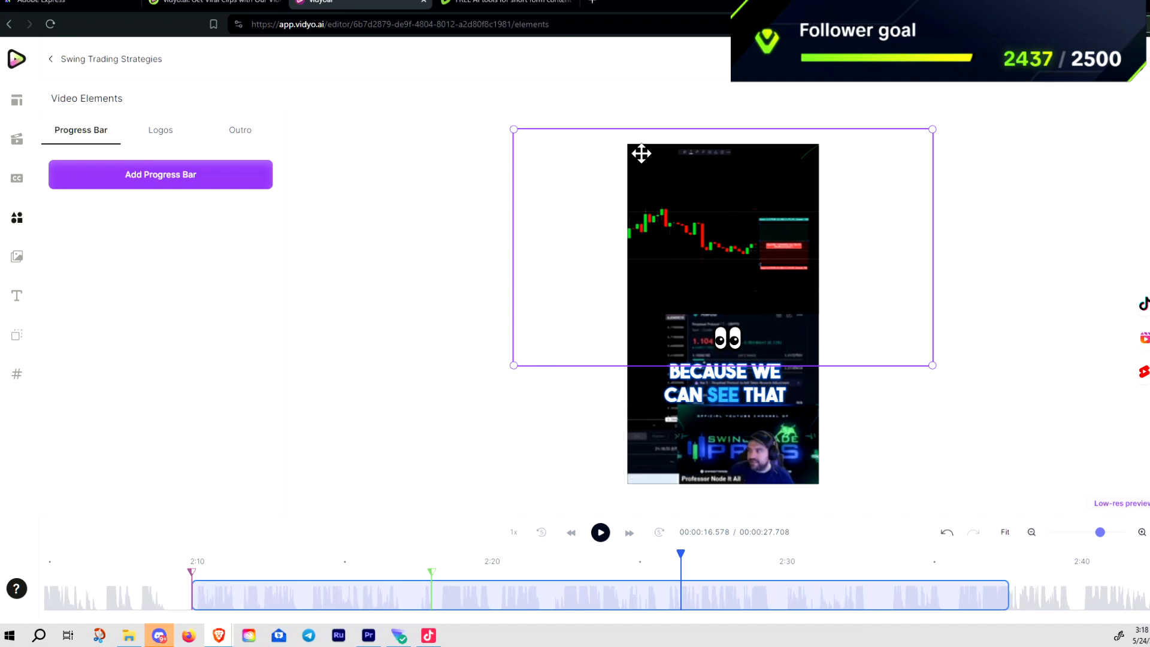
pyautogui.click(490, 183)
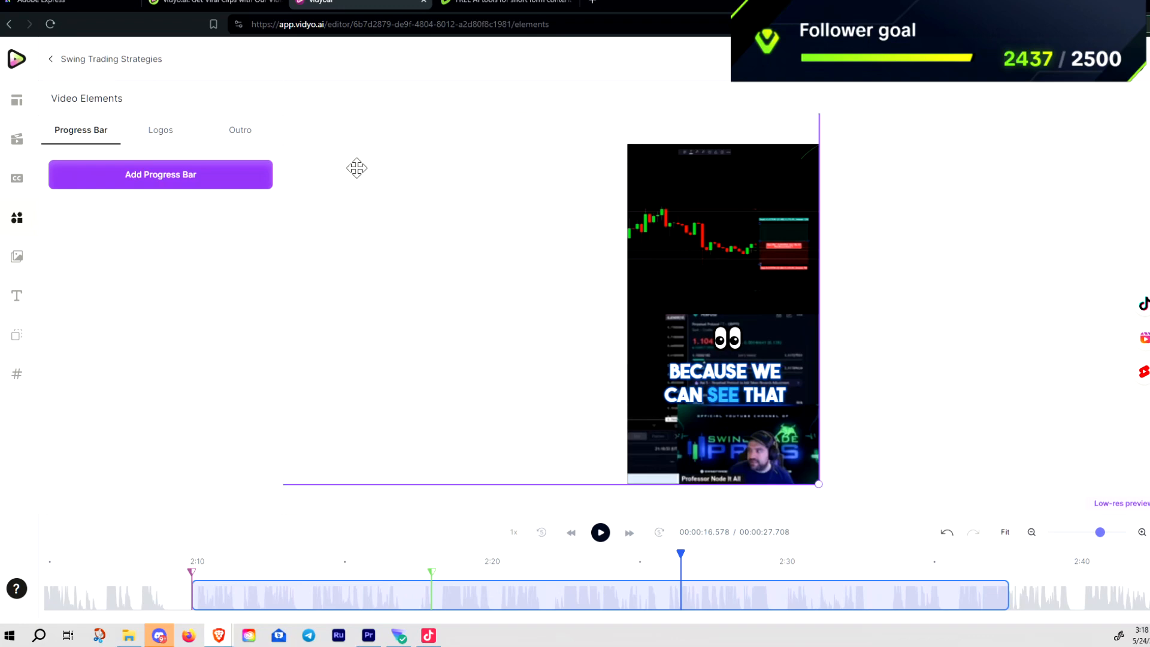
pyautogui.click(162, 141)
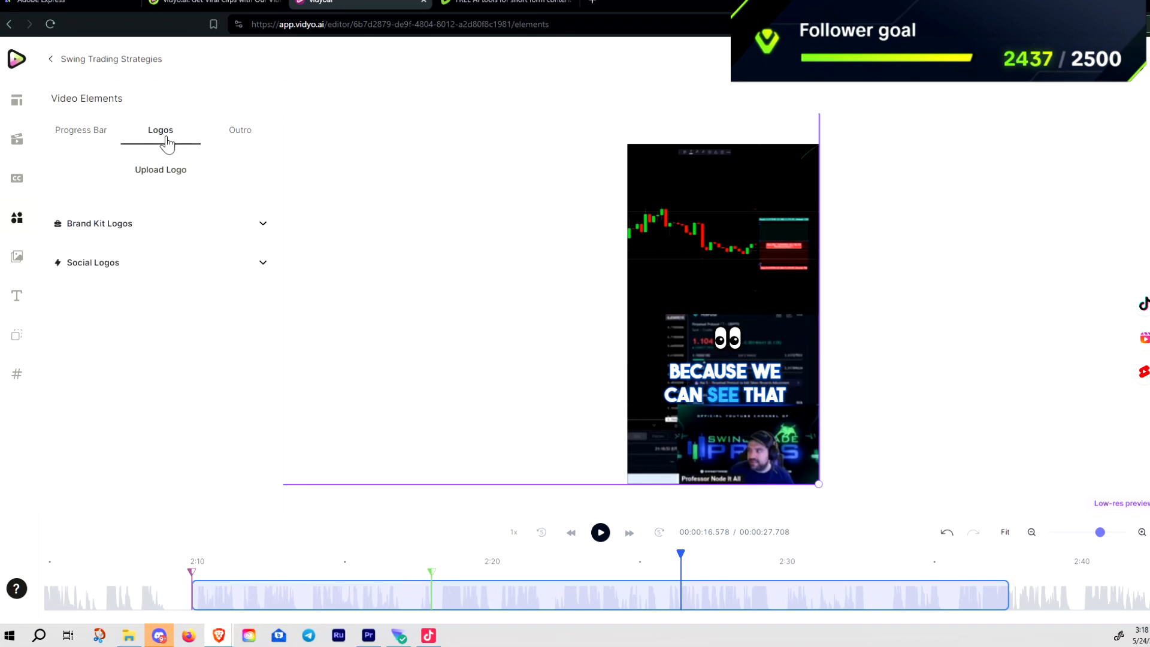
pyautogui.click(261, 225)
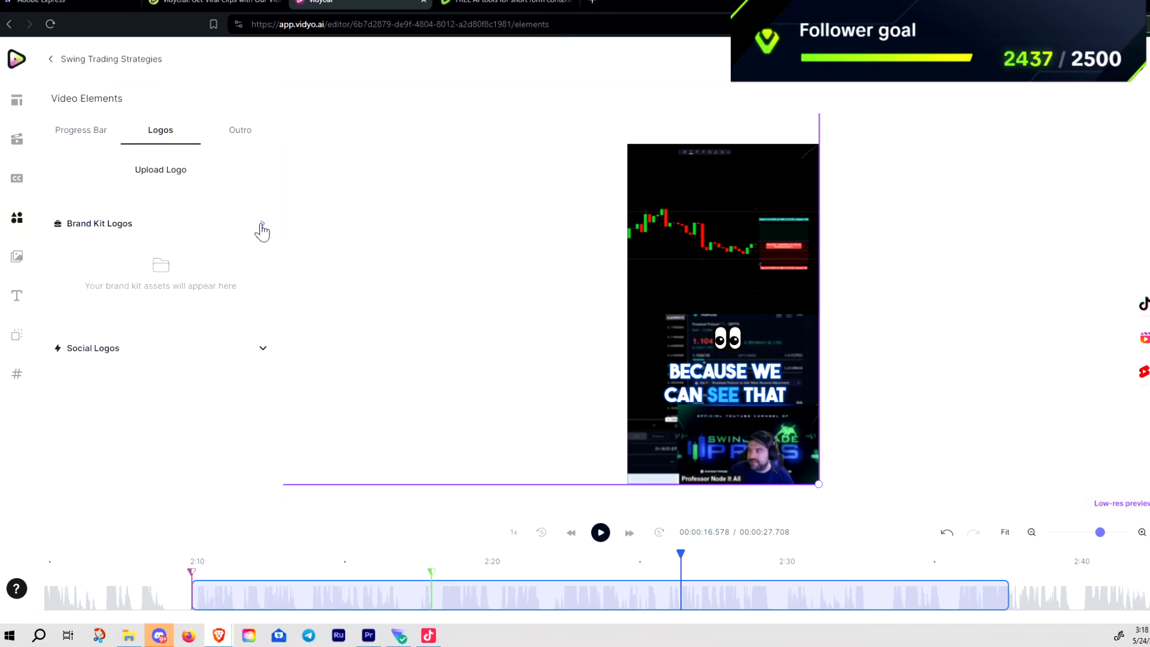
pyautogui.click(260, 227)
pyautogui.click(256, 268)
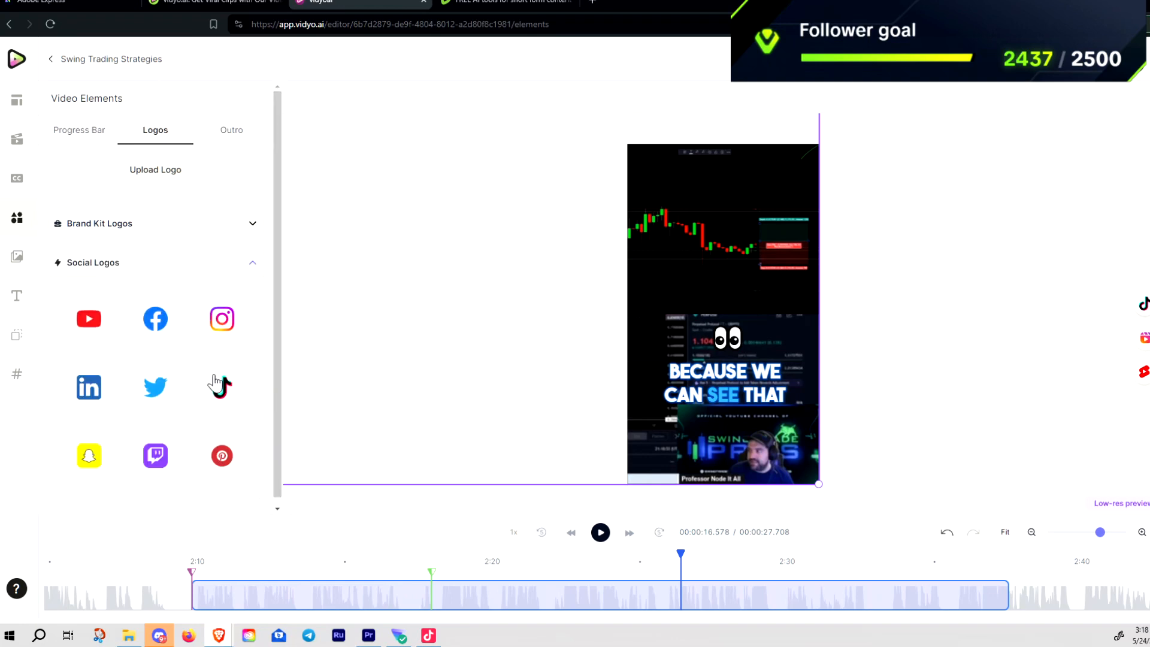
pyautogui.scroll(-1, 215, 382)
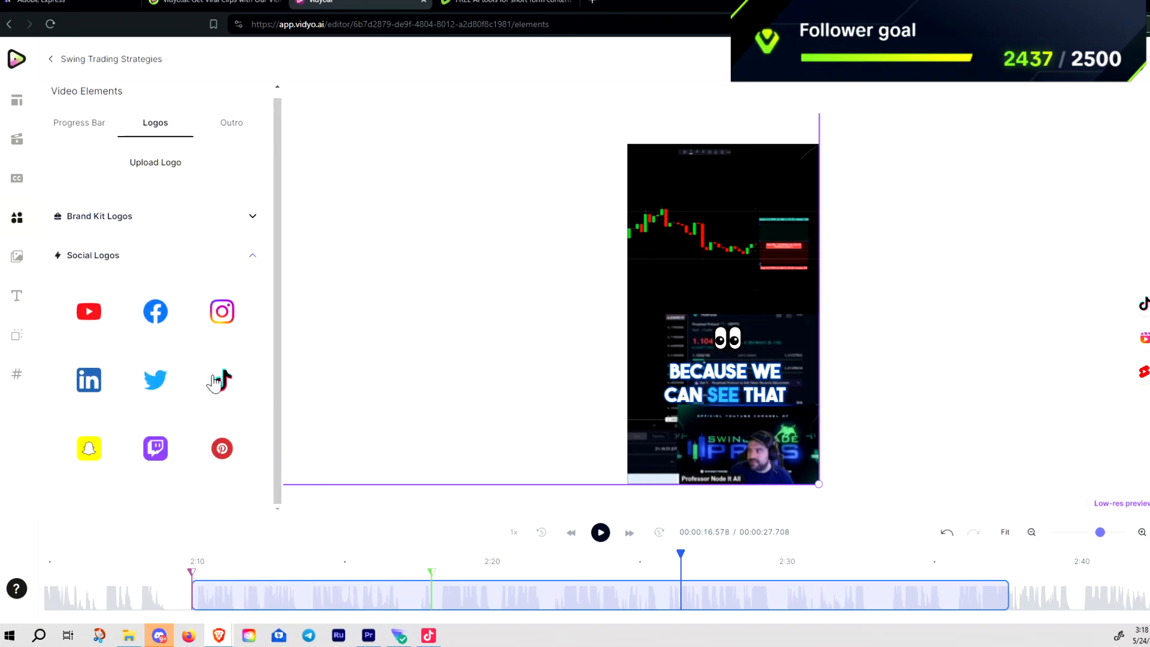
pyautogui.click(251, 259)
pyautogui.click(242, 143)
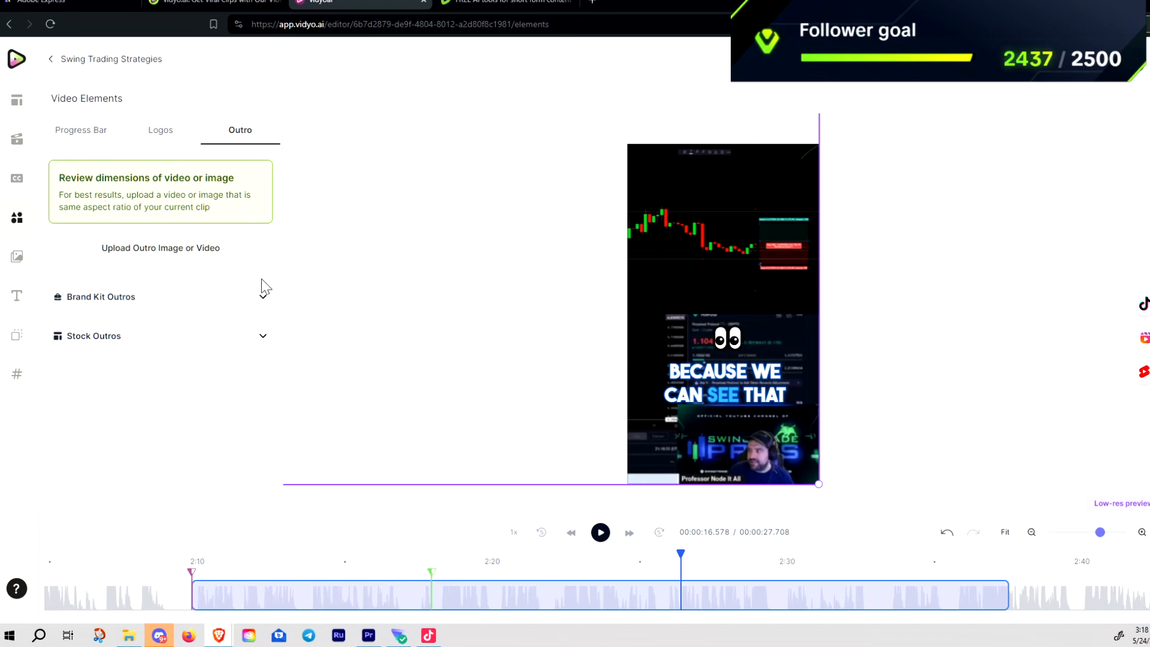
# Step: Look through the brand kit outros and the full set of stock outro templates
pyautogui.click(264, 299)
pyautogui.click(264, 301)
pyautogui.click(258, 336)
pyautogui.scroll(-3, 258, 356)
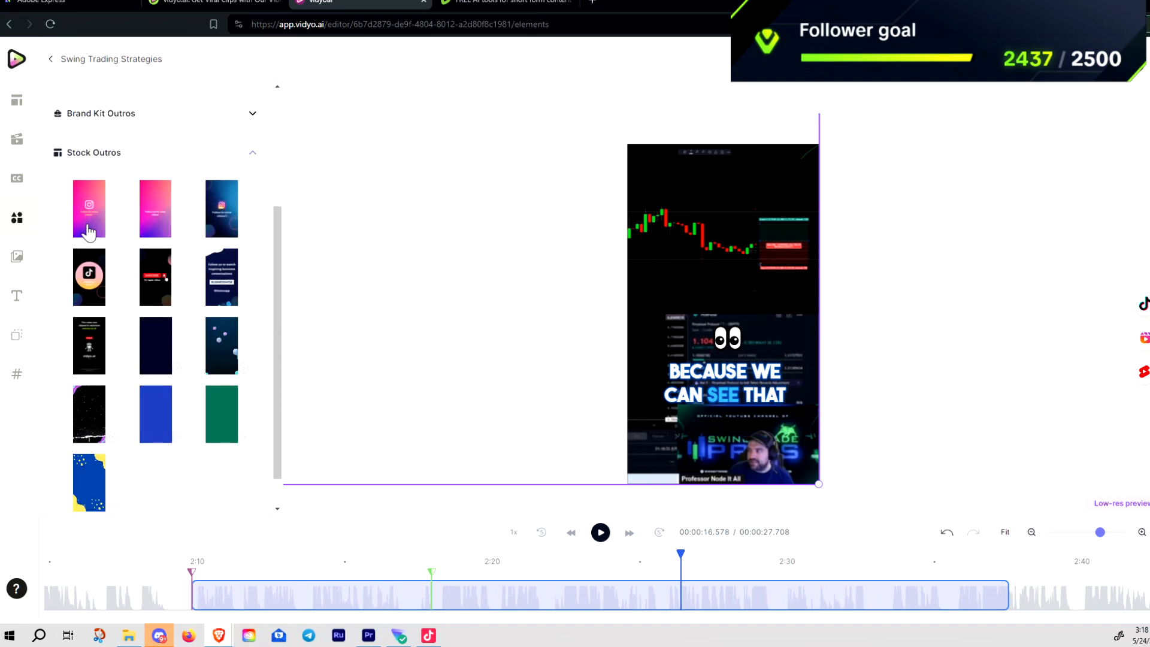
pyautogui.scroll(-1, 209, 410)
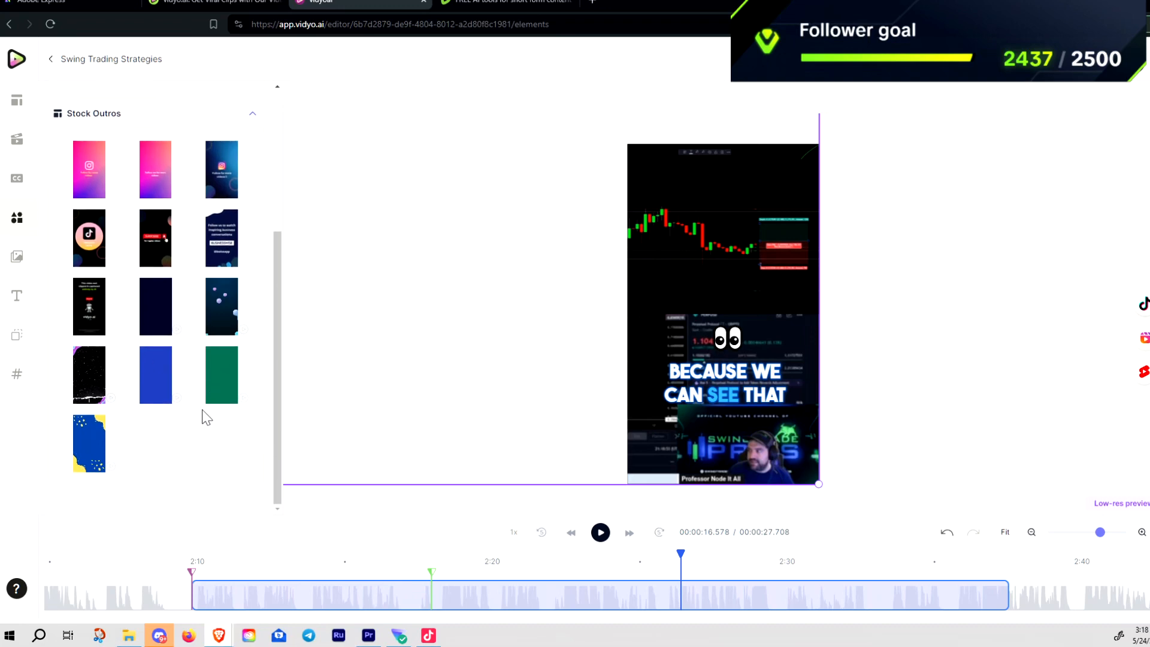
pyautogui.scroll(3, 202, 420)
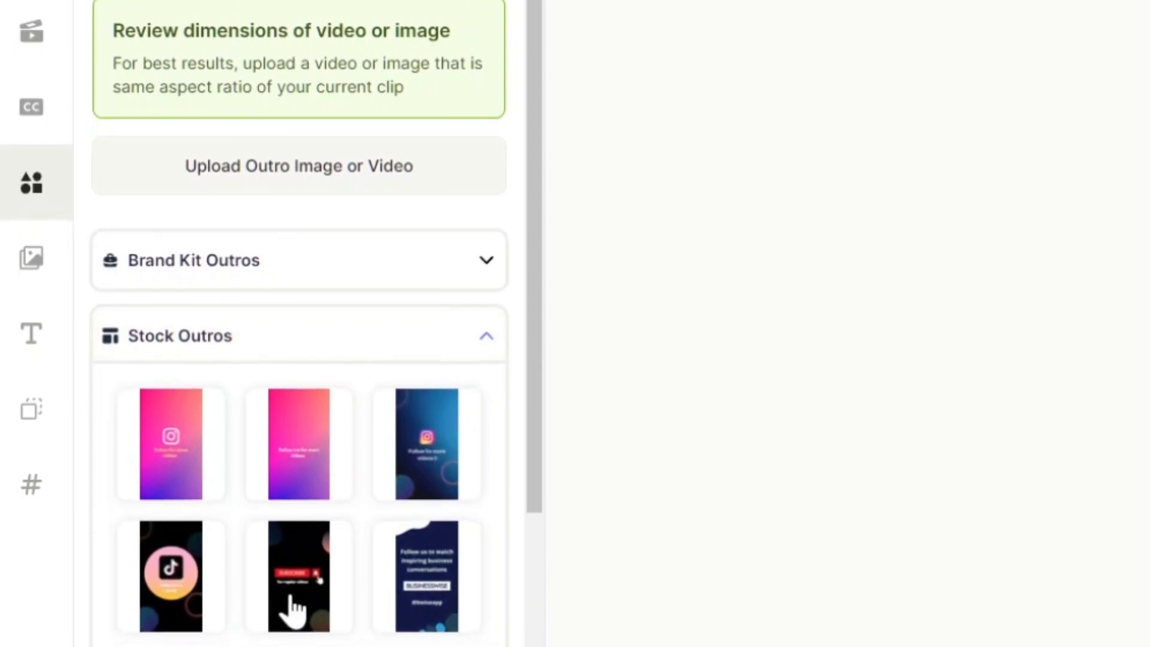
pyautogui.click(486, 337)
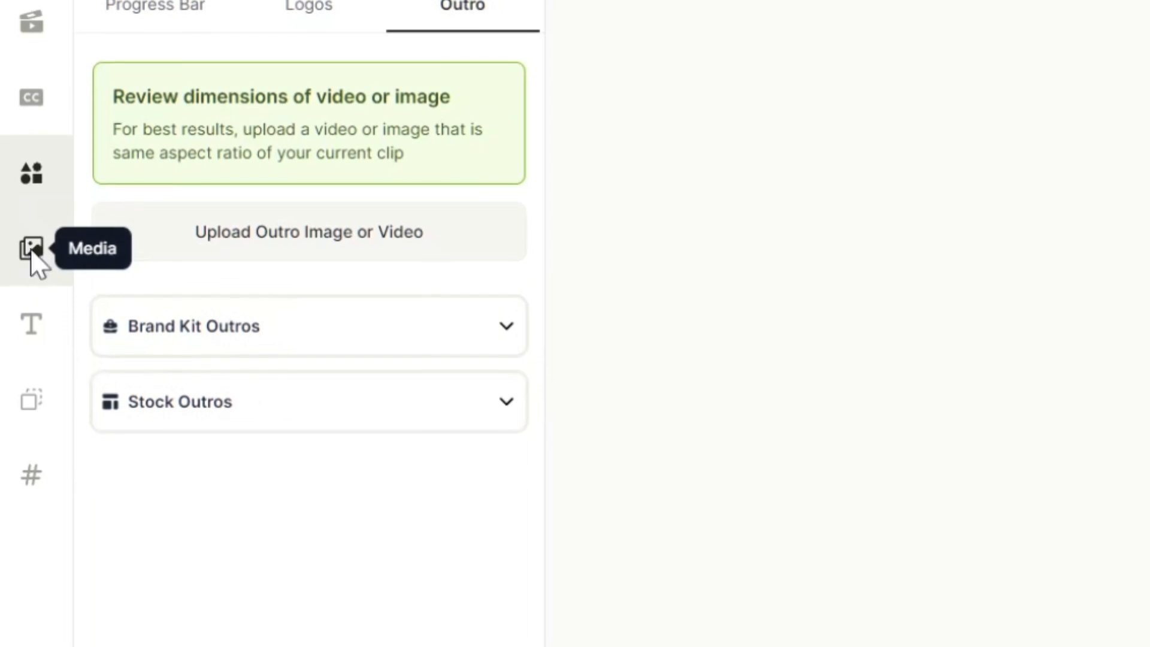
# Step: Browse the media library's Pexels images, stock videos and stock audio tracks
pyautogui.click(33, 255)
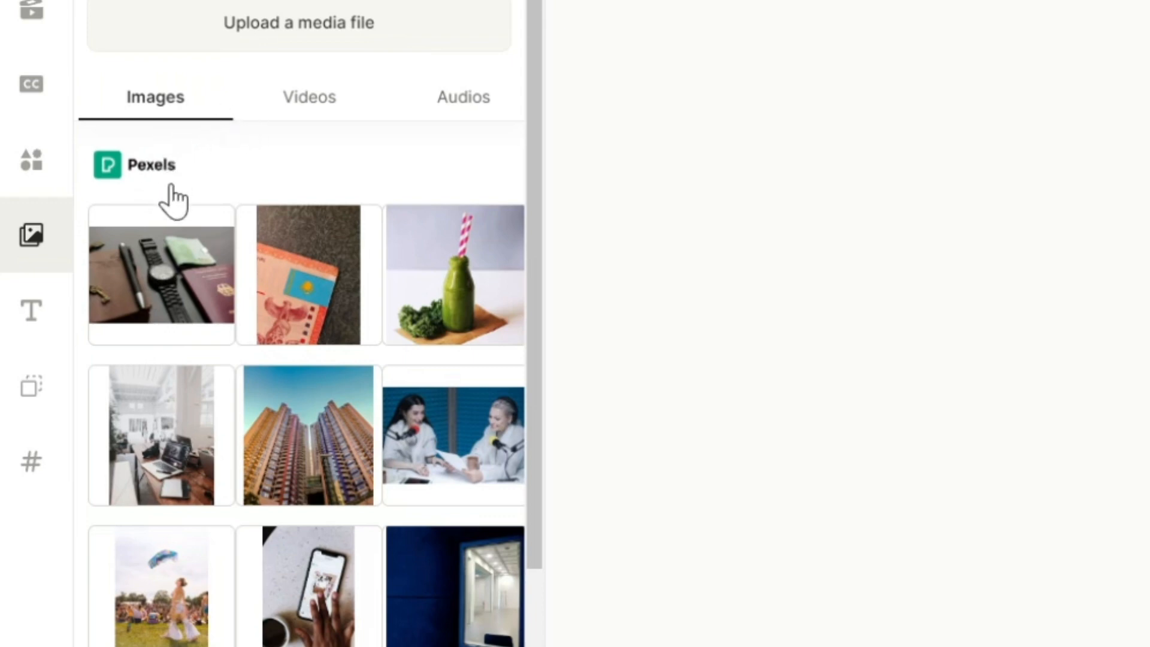
pyautogui.scroll(-3, 326, 403)
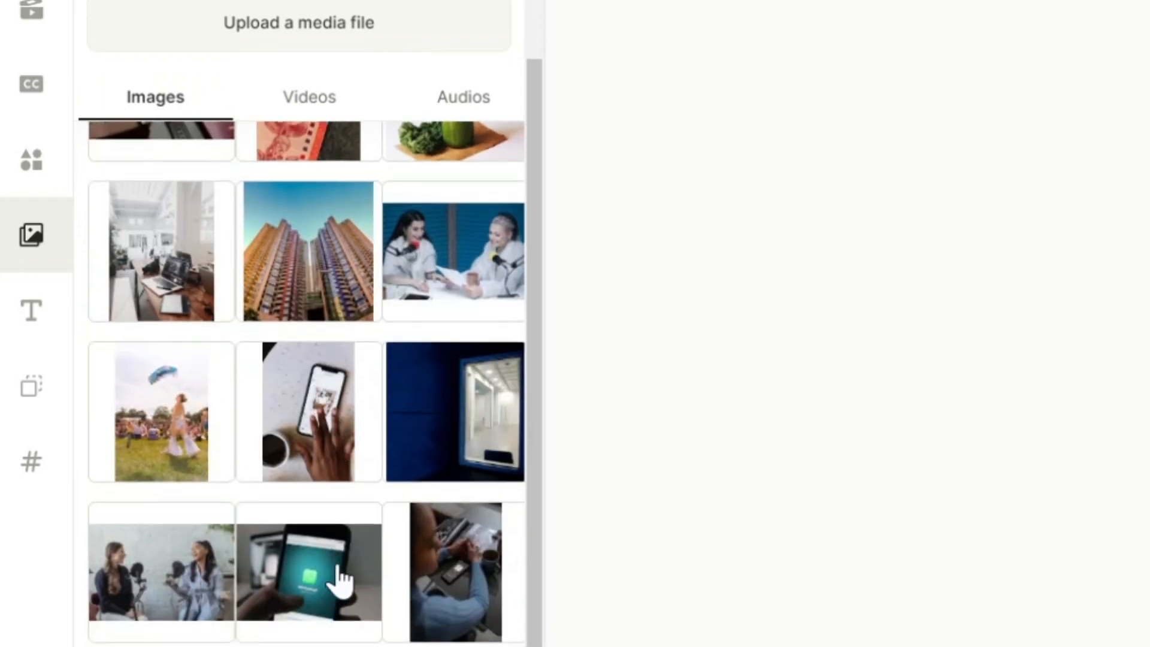
pyautogui.scroll(3, 340, 578)
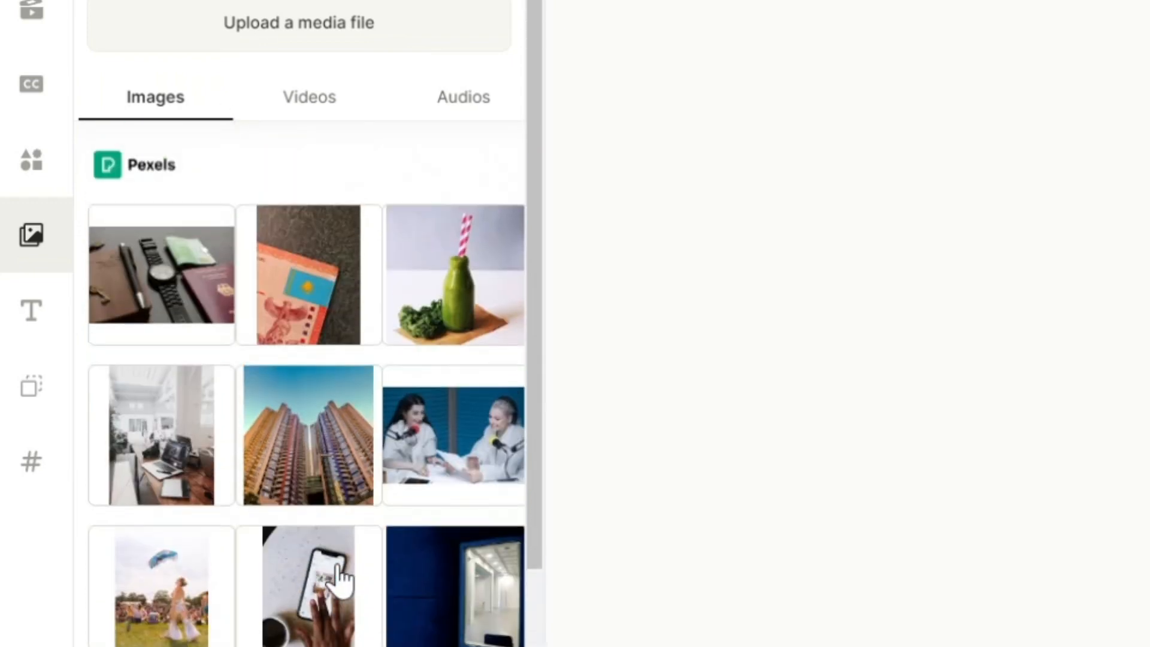
pyautogui.click(306, 106)
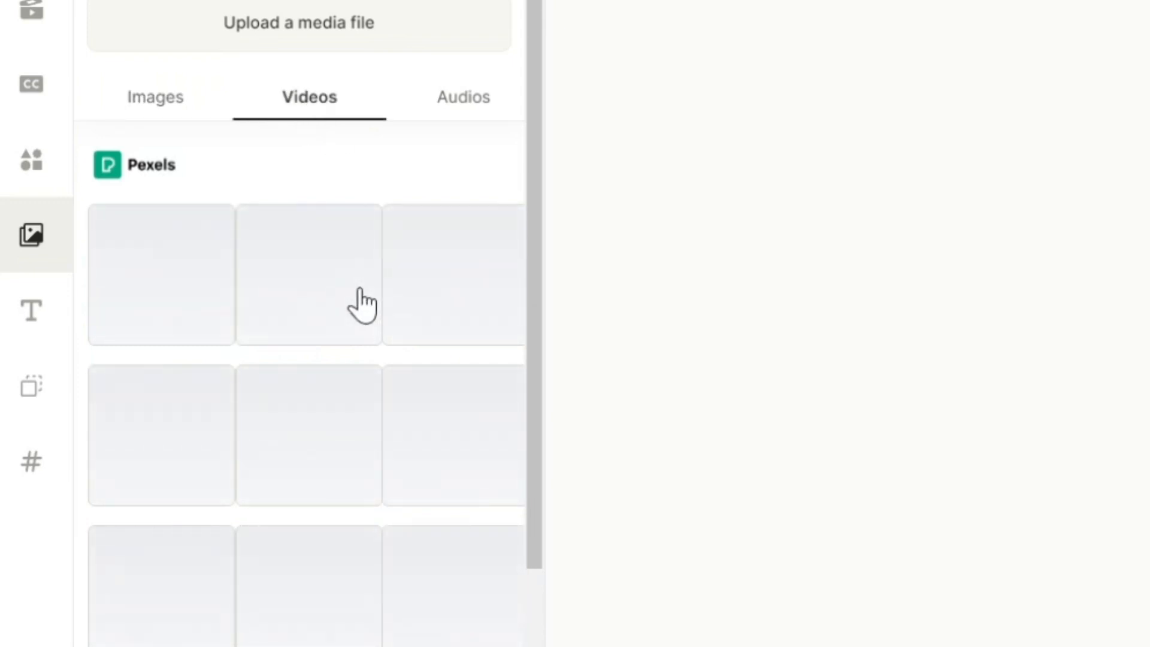
pyautogui.click(474, 105)
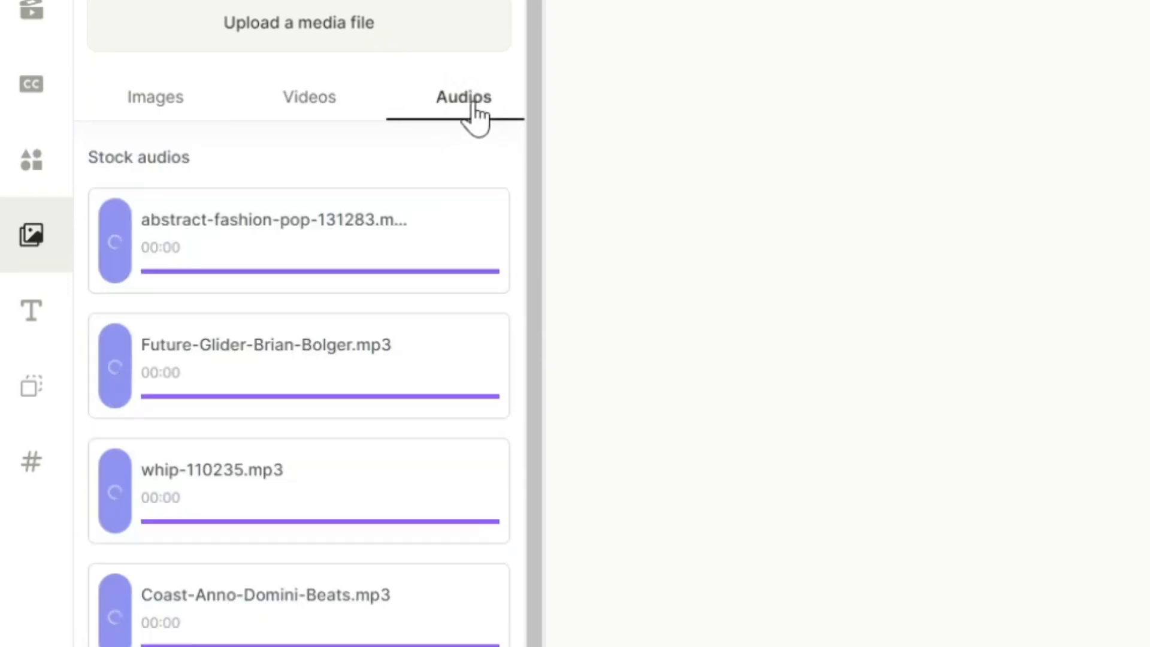
pyautogui.click(317, 111)
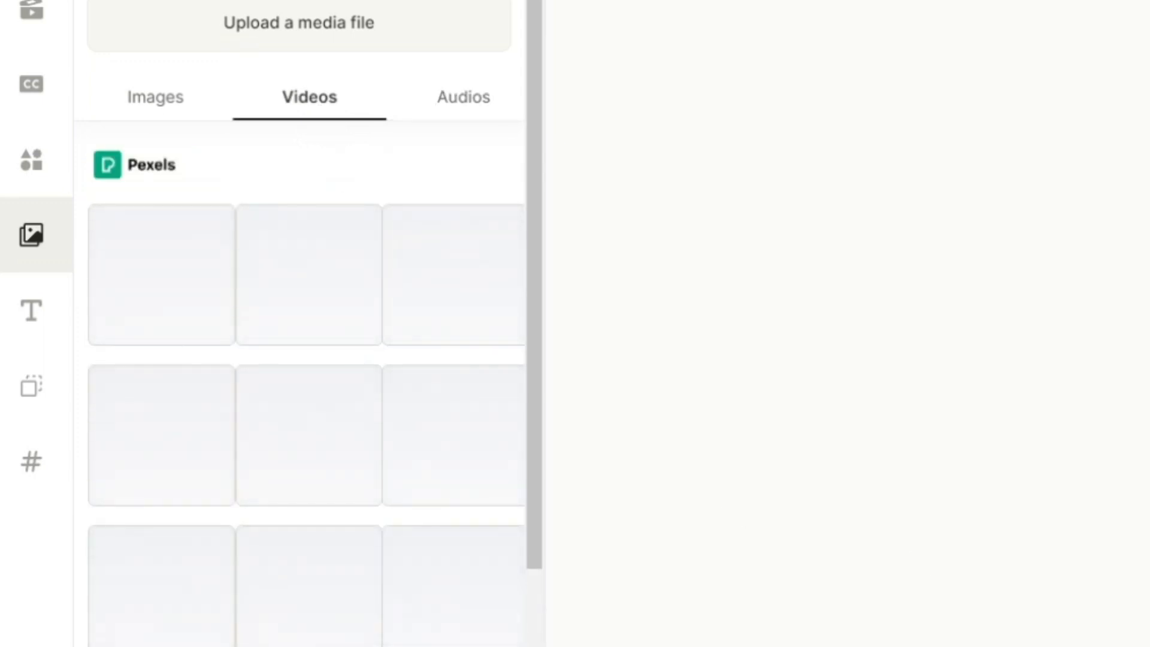
pyautogui.click(158, 108)
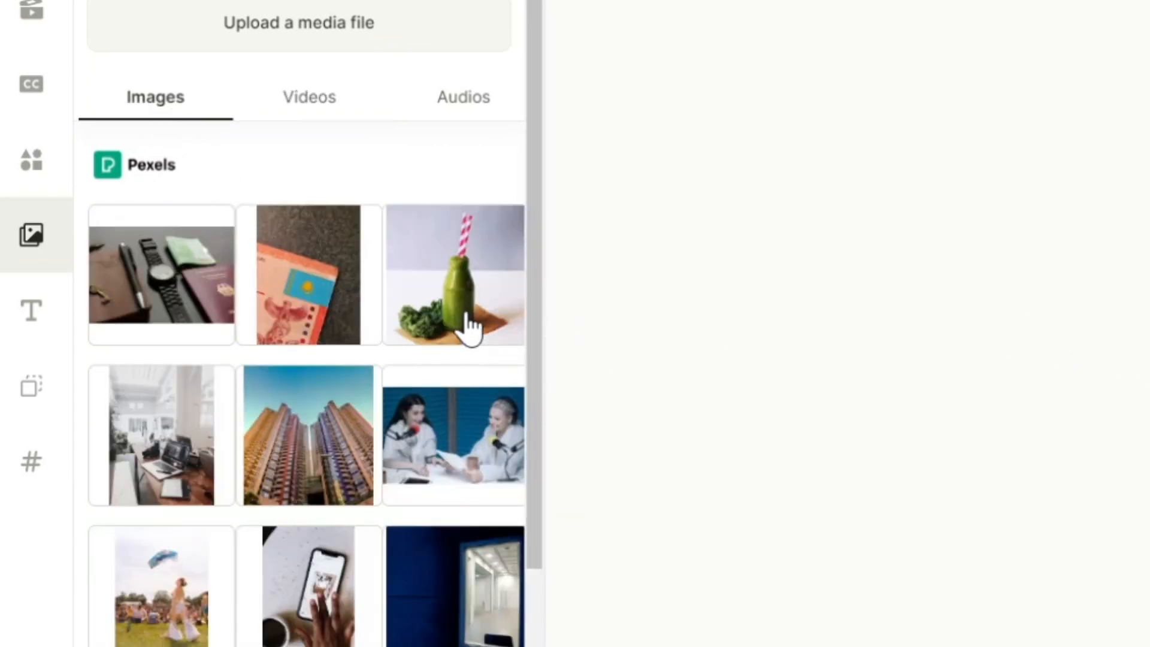
# Step: Add the green smoothie image from Pexels to the clip, enlarge it and place it over the chart in the upper video
pyautogui.moveTo(465, 315); pyautogui.dragTo(1149, 298)
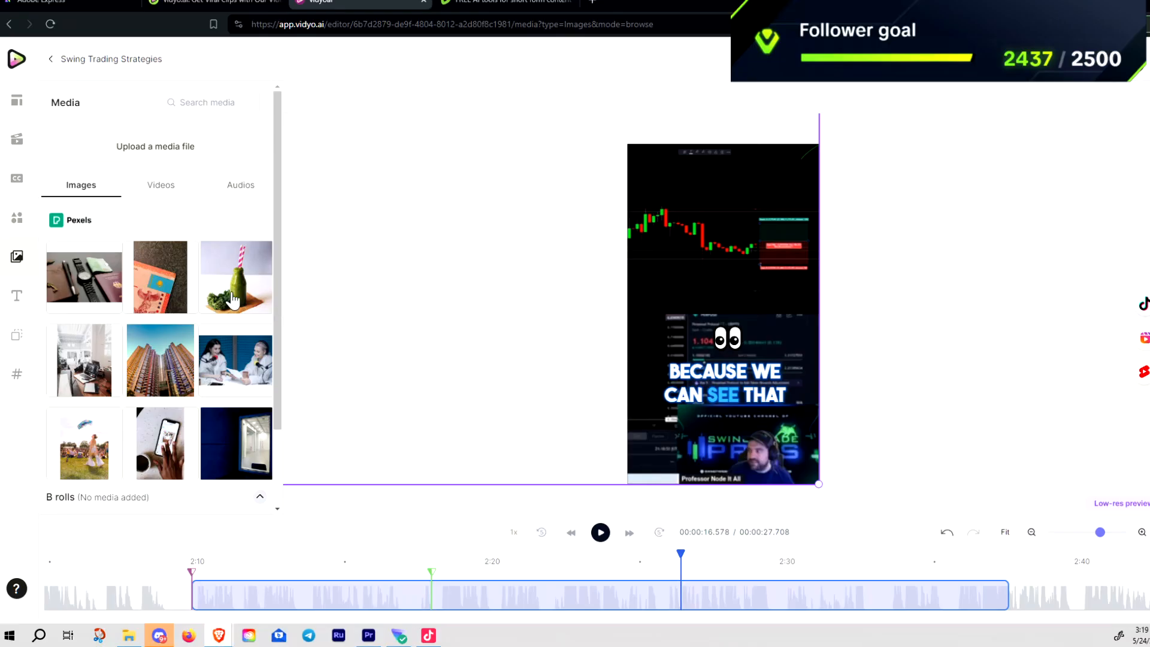
pyautogui.click(232, 299)
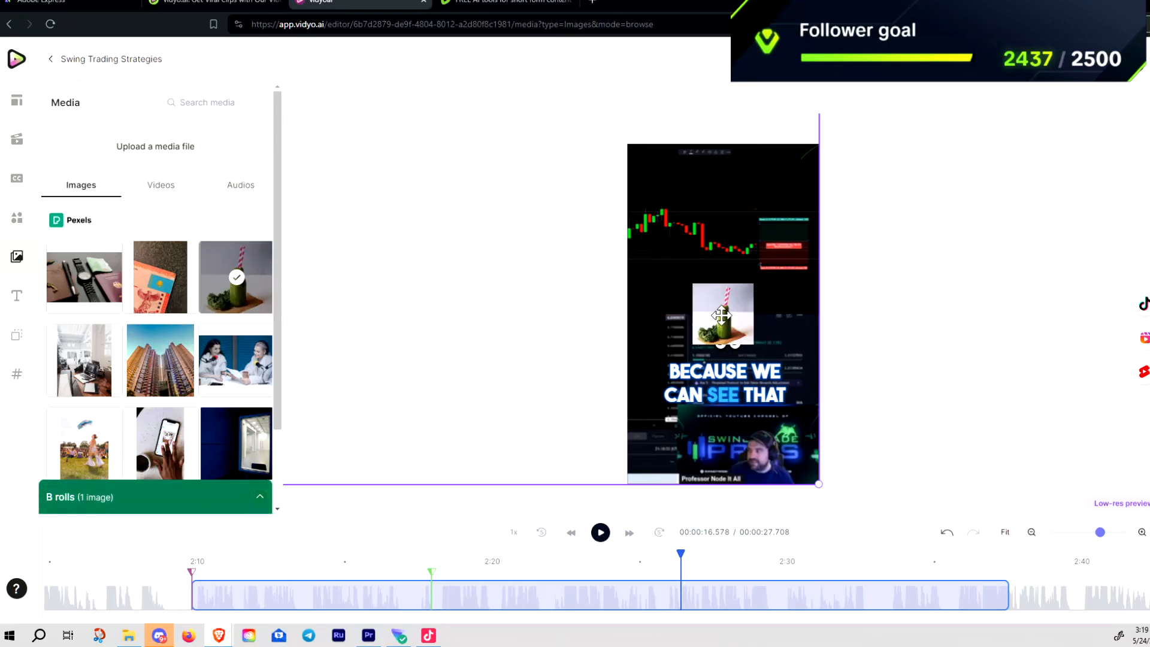
pyautogui.moveTo(720, 314); pyautogui.dragTo(672, 190)
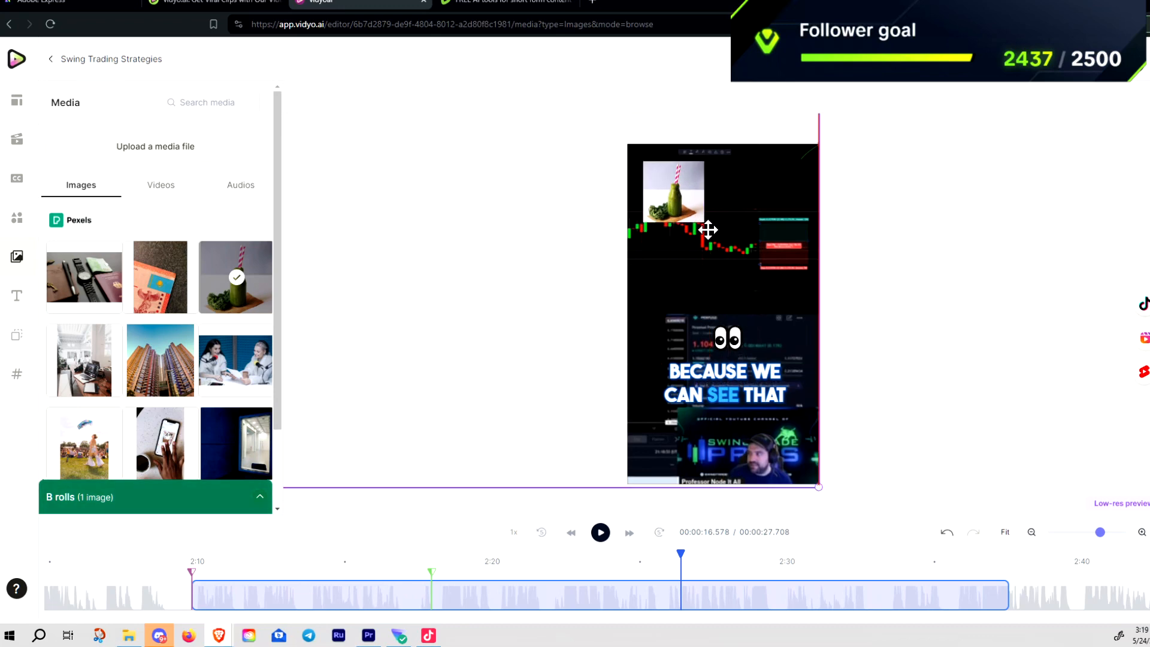
pyautogui.moveTo(707, 229); pyautogui.dragTo(711, 268)
pyautogui.moveTo(697, 226); pyautogui.dragTo(698, 265)
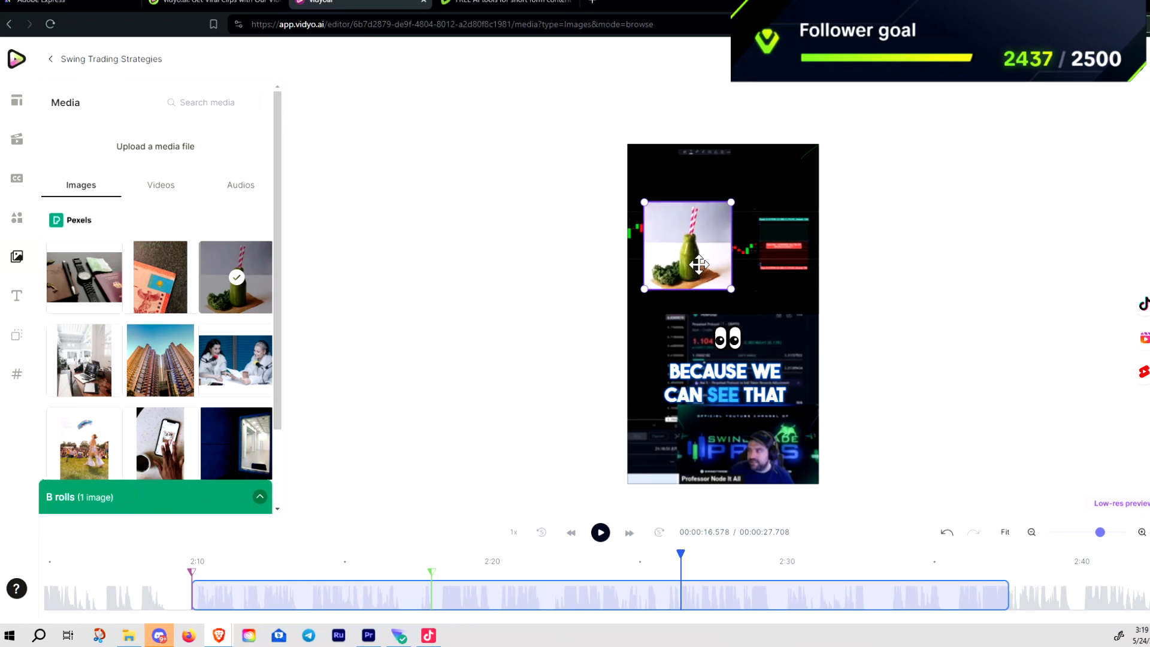
# Step: Reselect the smoothie image and move it completely outside the video frame
pyautogui.click(948, 313)
pyautogui.click(696, 265)
pyautogui.rightClick(688, 258)
pyautogui.click(928, 311)
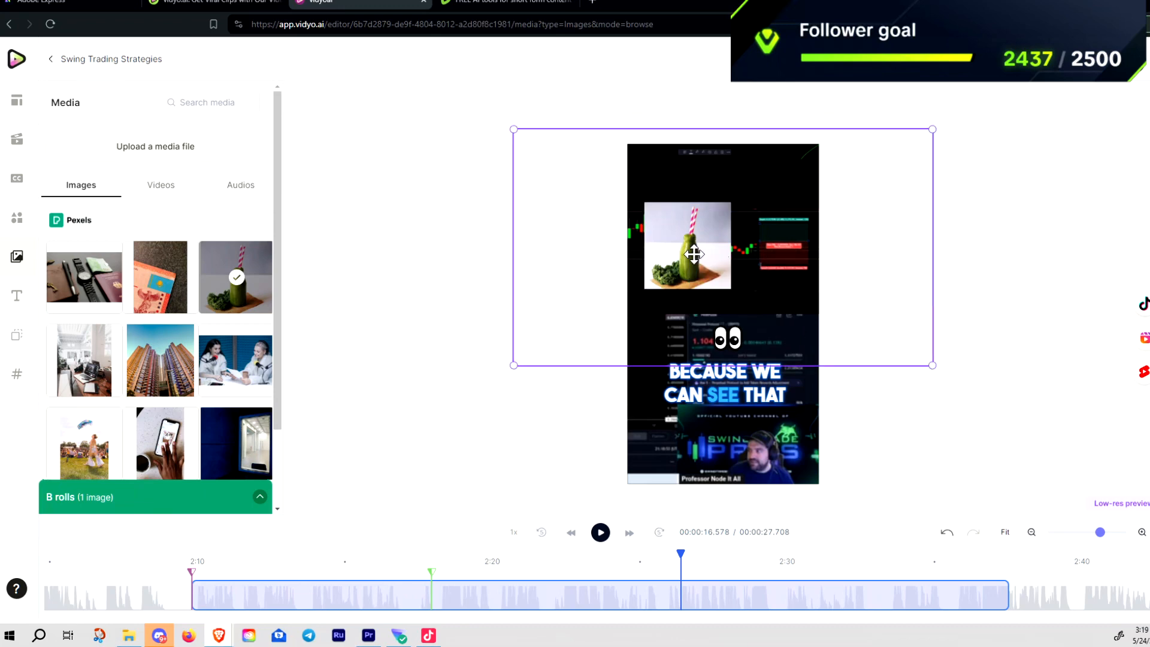
pyautogui.moveTo(694, 257)
pyautogui.mouseDown()
pyautogui.moveTo(846, 312)
pyautogui.moveTo(722, 287)
pyautogui.moveTo(704, 270)
pyautogui.mouseUp()
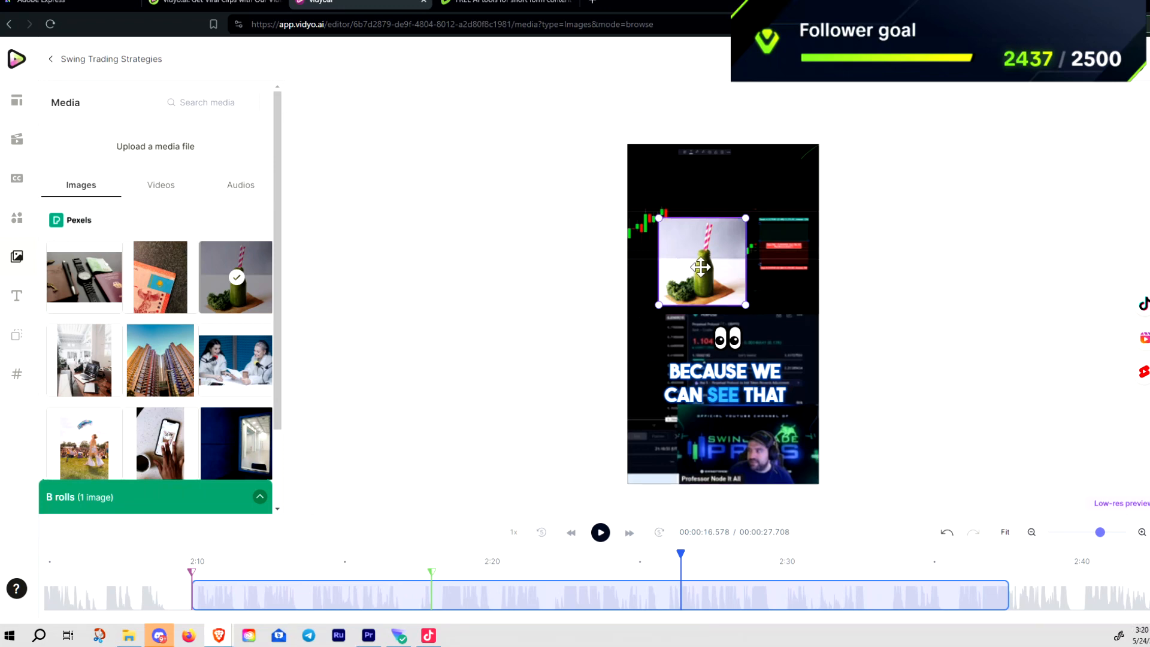
pyautogui.moveTo(717, 279); pyautogui.dragTo(910, 328)
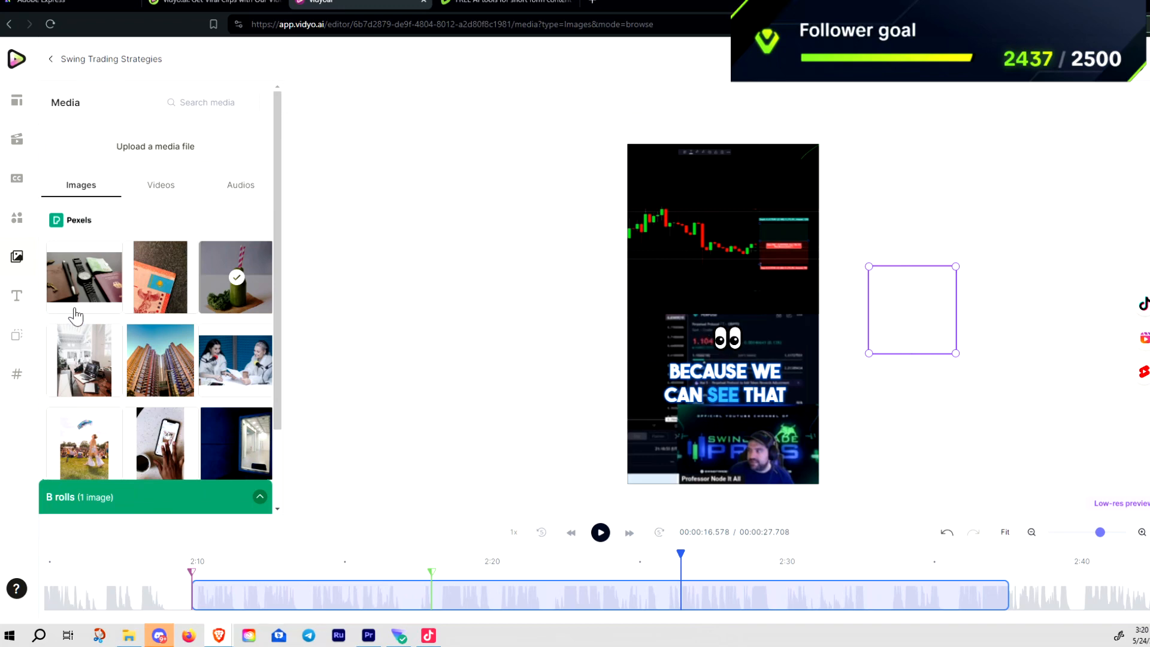
# Step: Add a text element reading "Follow me for more" and place it at the top of the chart video
pyautogui.click(15, 297)
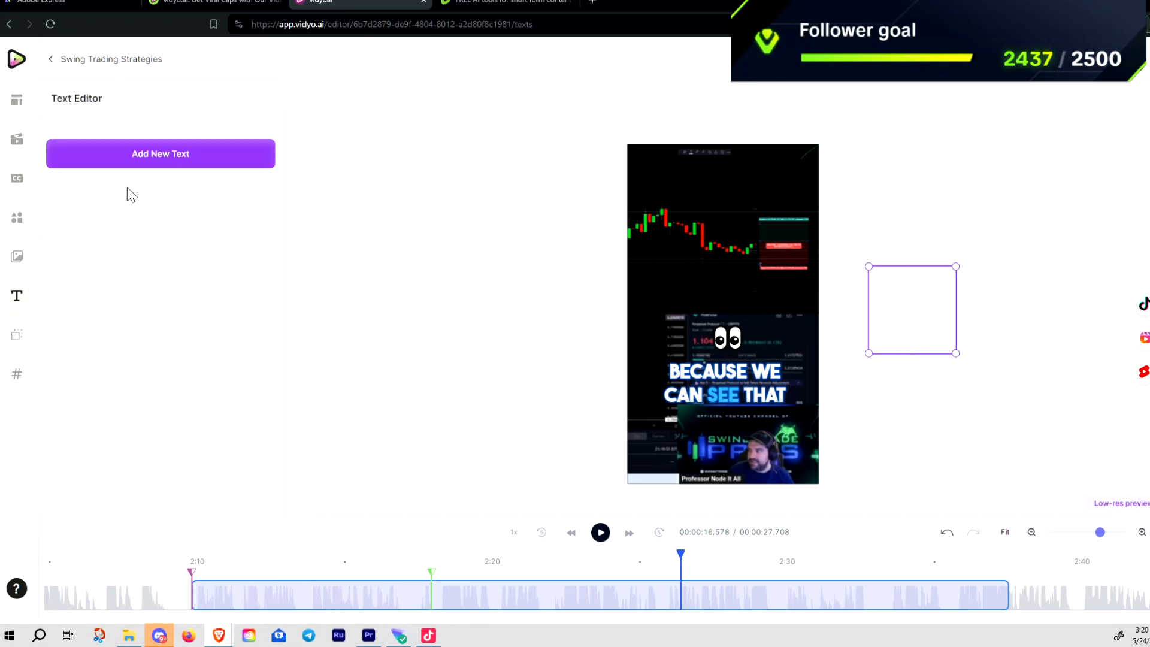
pyautogui.click(158, 154)
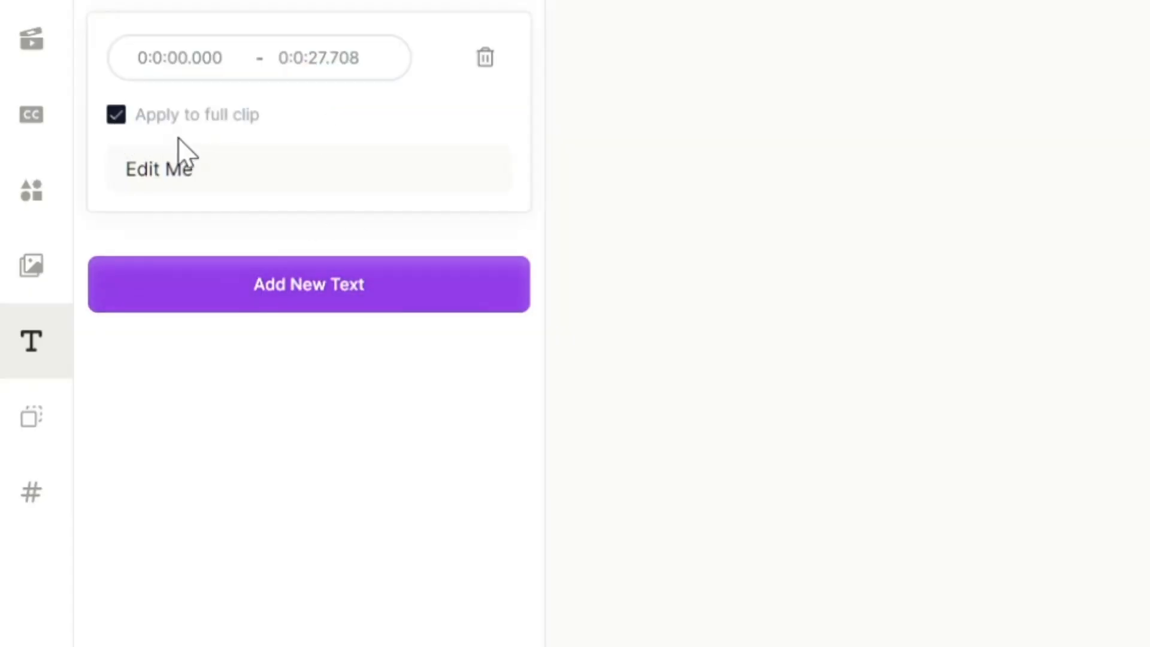
pyautogui.click(213, 185)
pyautogui.hotkey('ctrl', 'a')
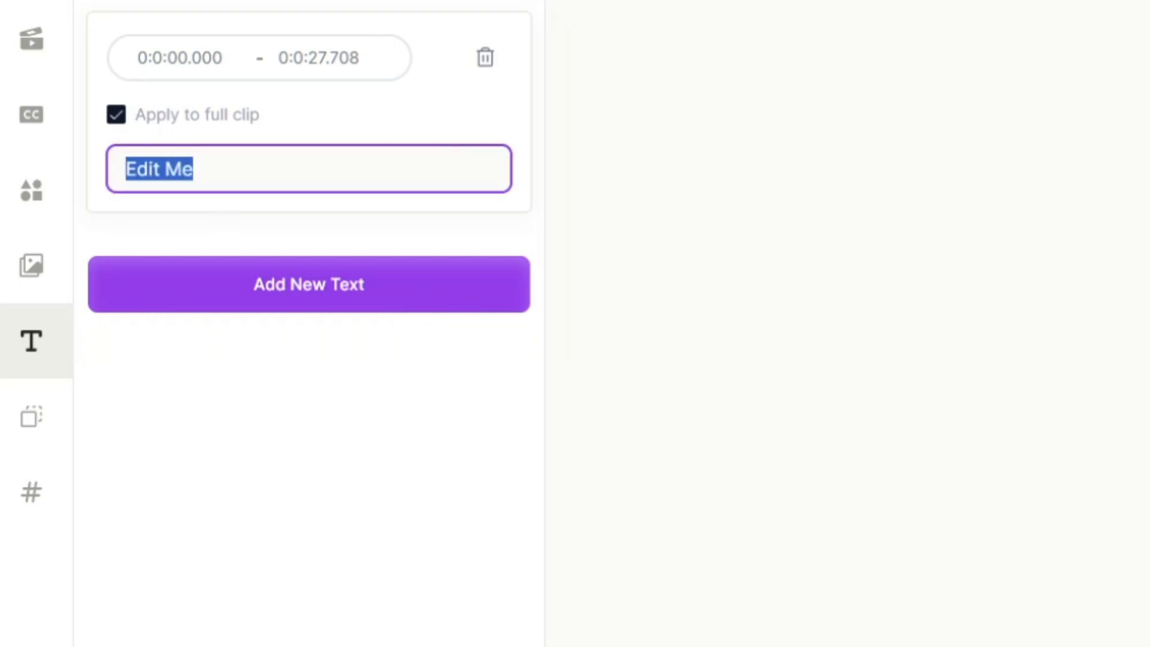
pyautogui.write('Follow me')
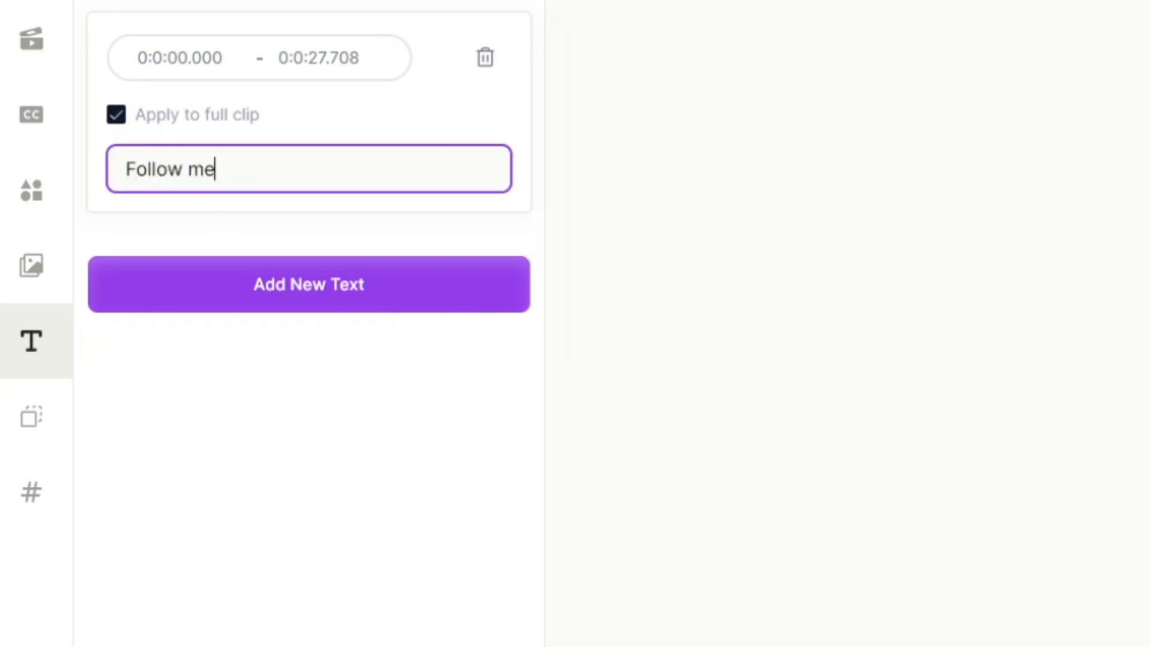
pyautogui.write(' for more')
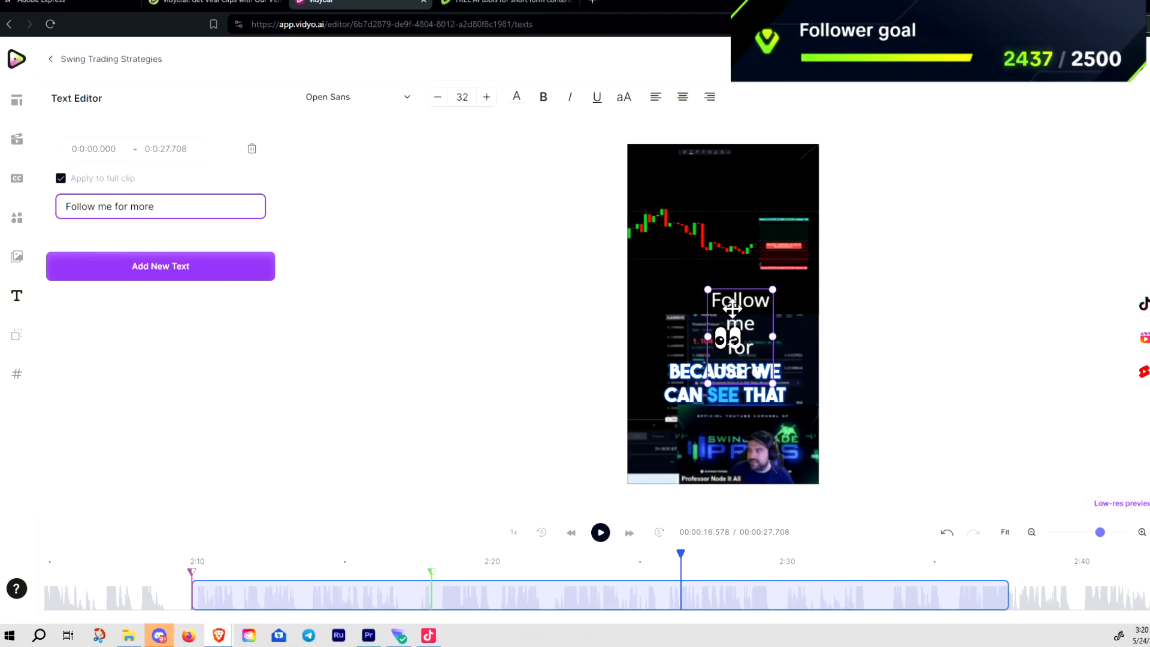
pyautogui.moveTo(732, 307); pyautogui.dragTo(670, 164)
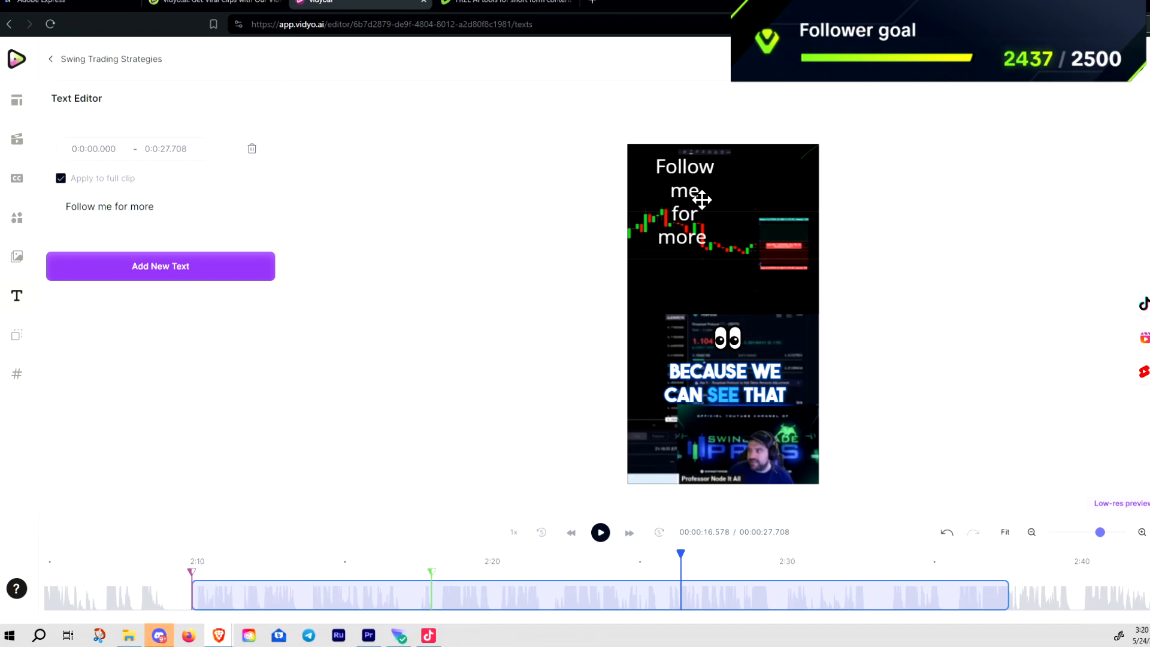
pyautogui.click(701, 200)
pyautogui.moveTo(721, 203); pyautogui.dragTo(764, 212)
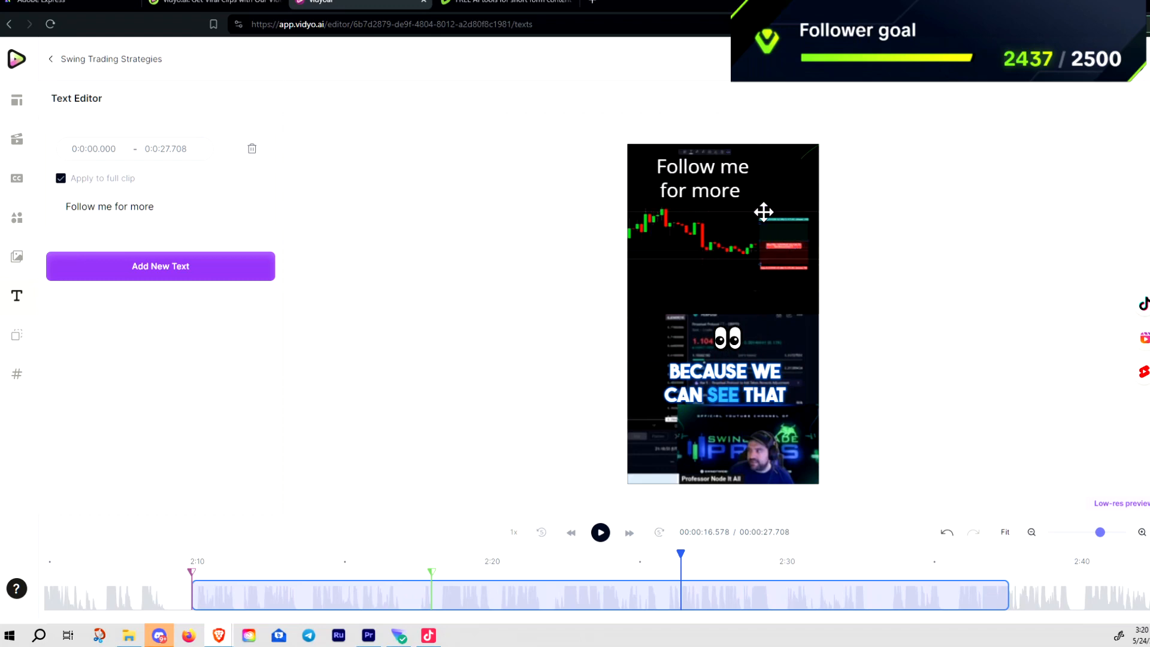
pyautogui.hotkey('ctrl', 'z')
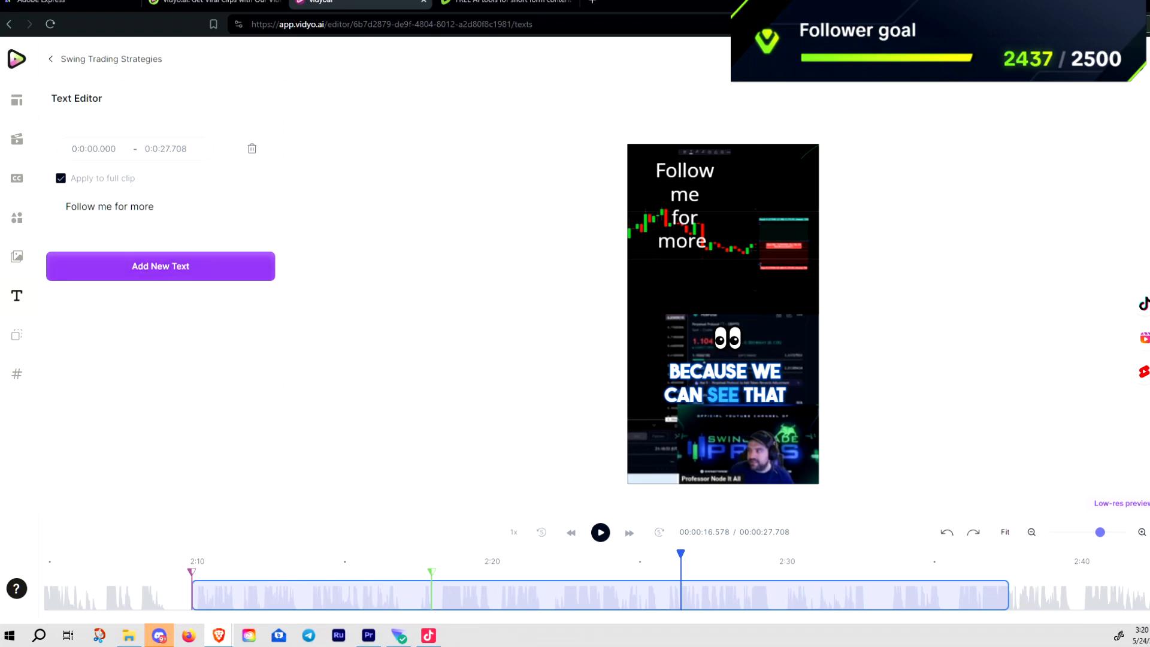
# Step: Try Montserrat Black on the "Follow me for more" text, and settle on THEBOLDFONT as its font
pyautogui.click(194, 207)
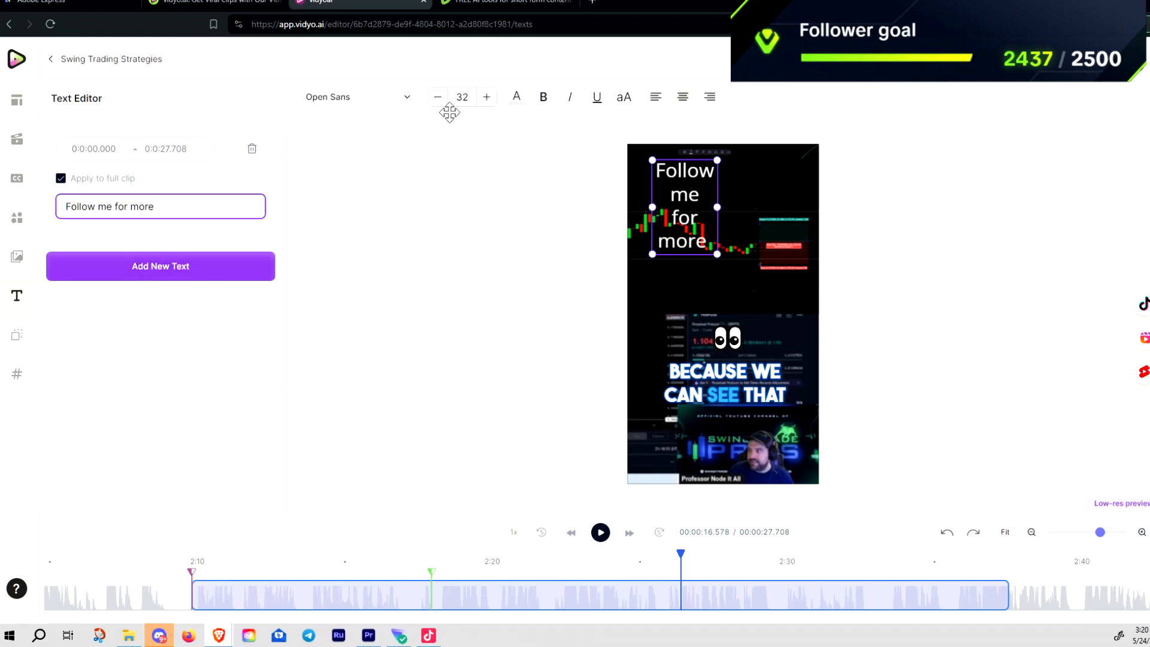
pyautogui.click(404, 102)
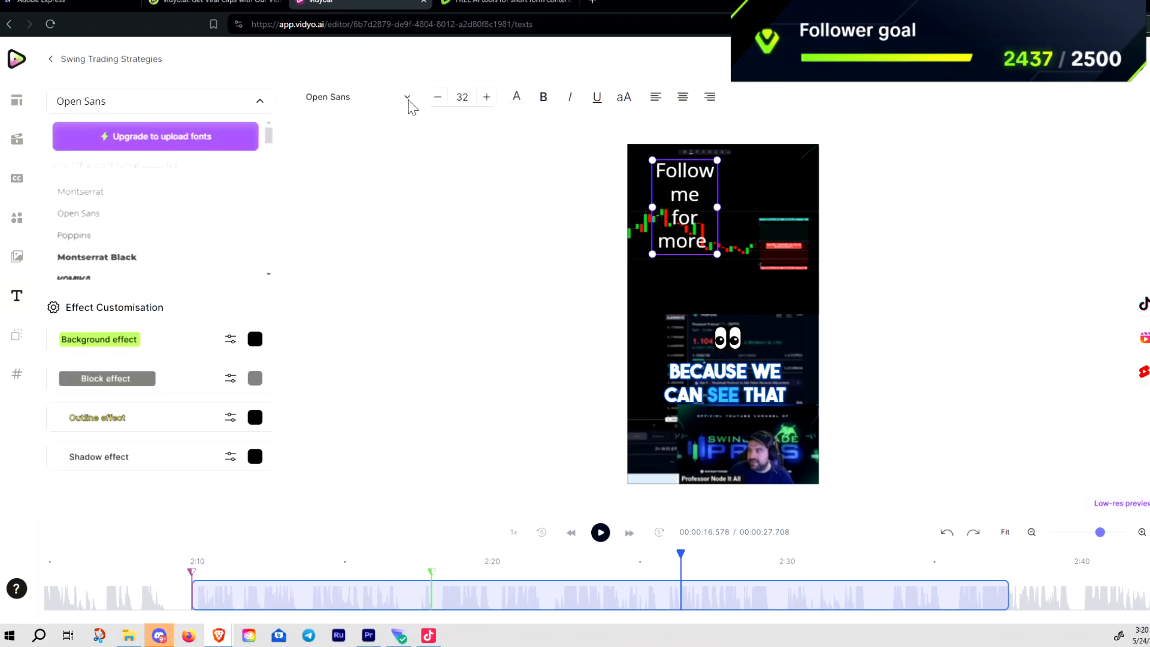
pyautogui.click(137, 260)
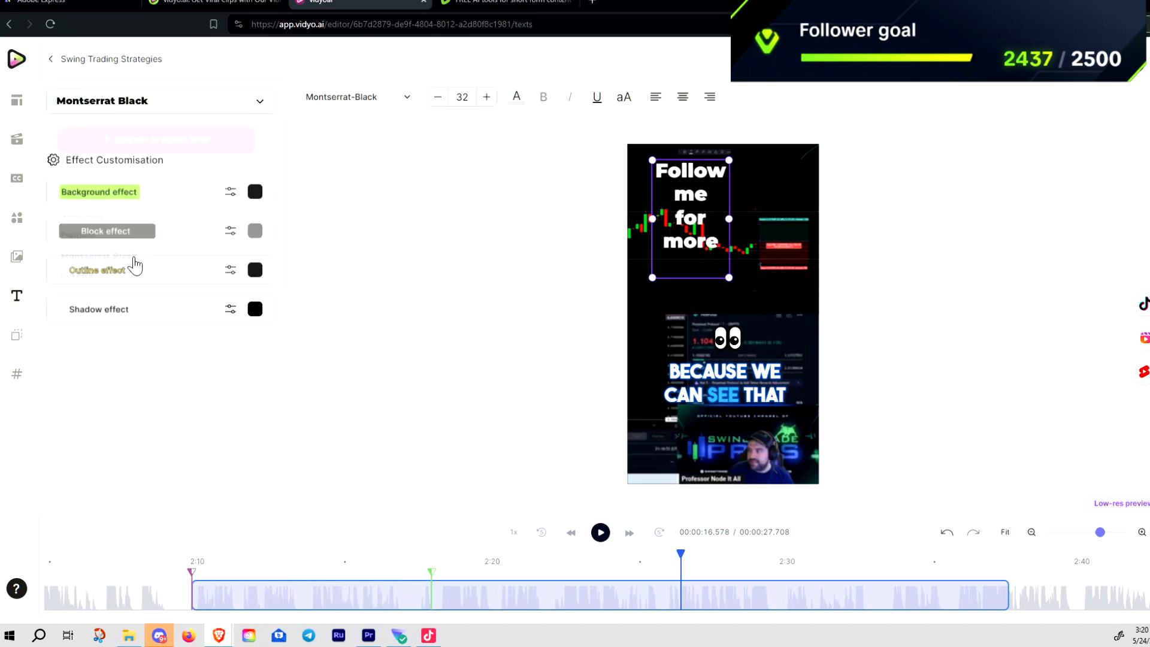
pyautogui.click(256, 107)
pyautogui.scroll(-3, 161, 253)
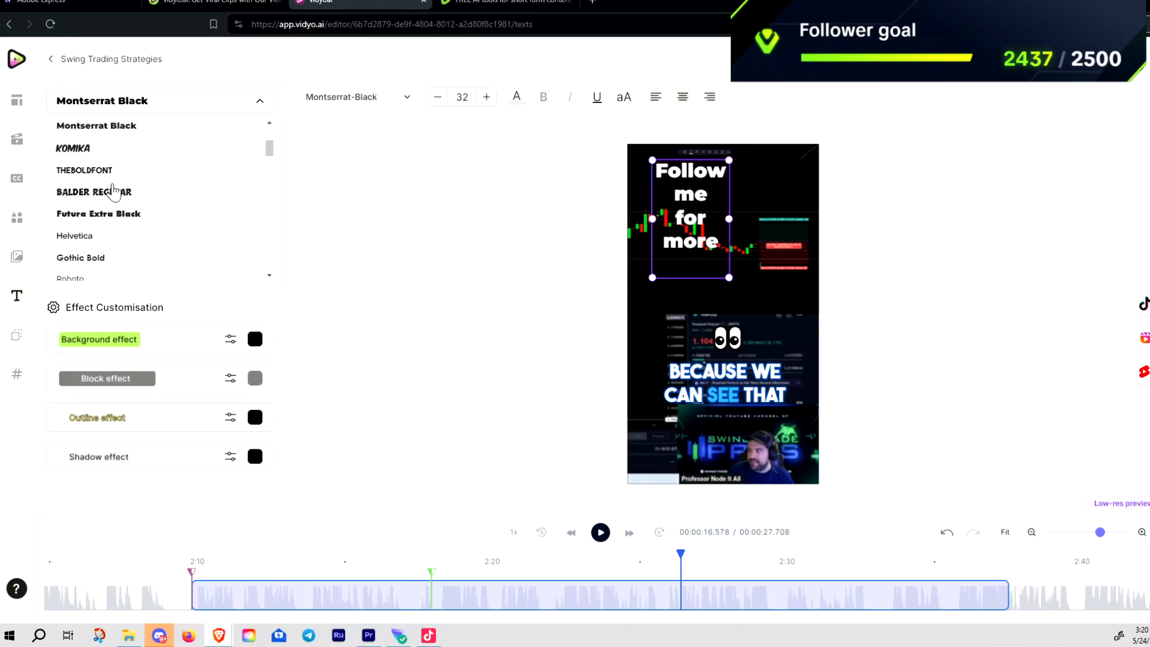
pyautogui.click(111, 172)
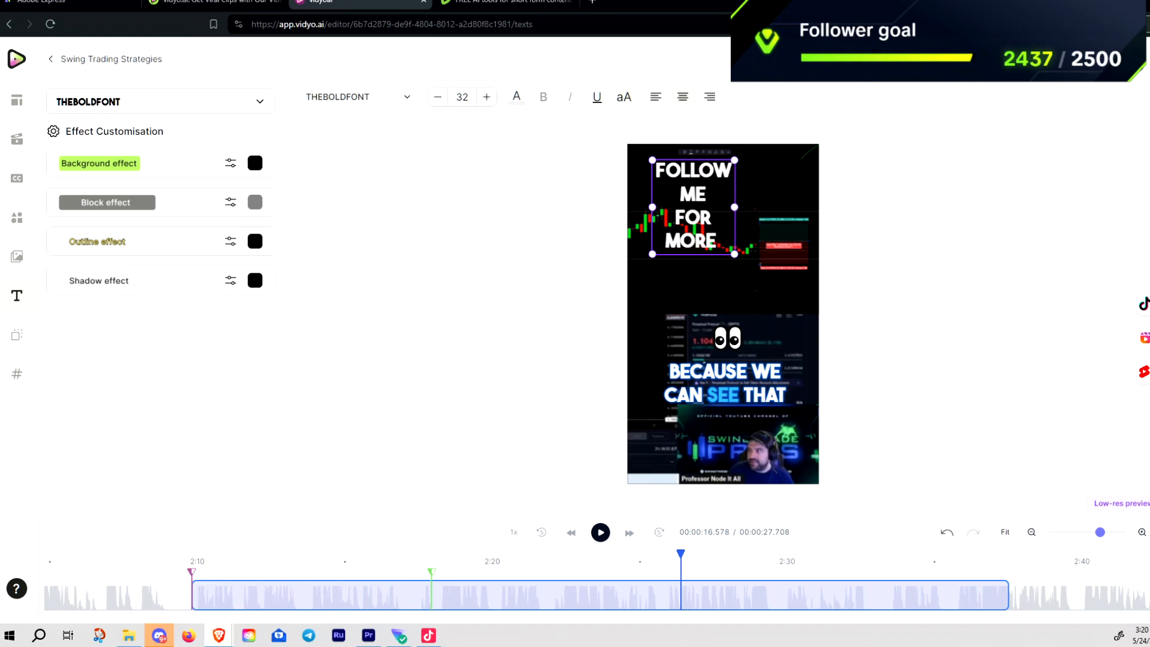
# Step: Reduce the "Follow me for more" text to size 22, shrink it slightly further and centre it above the candlesticks
pyautogui.click(438, 98)
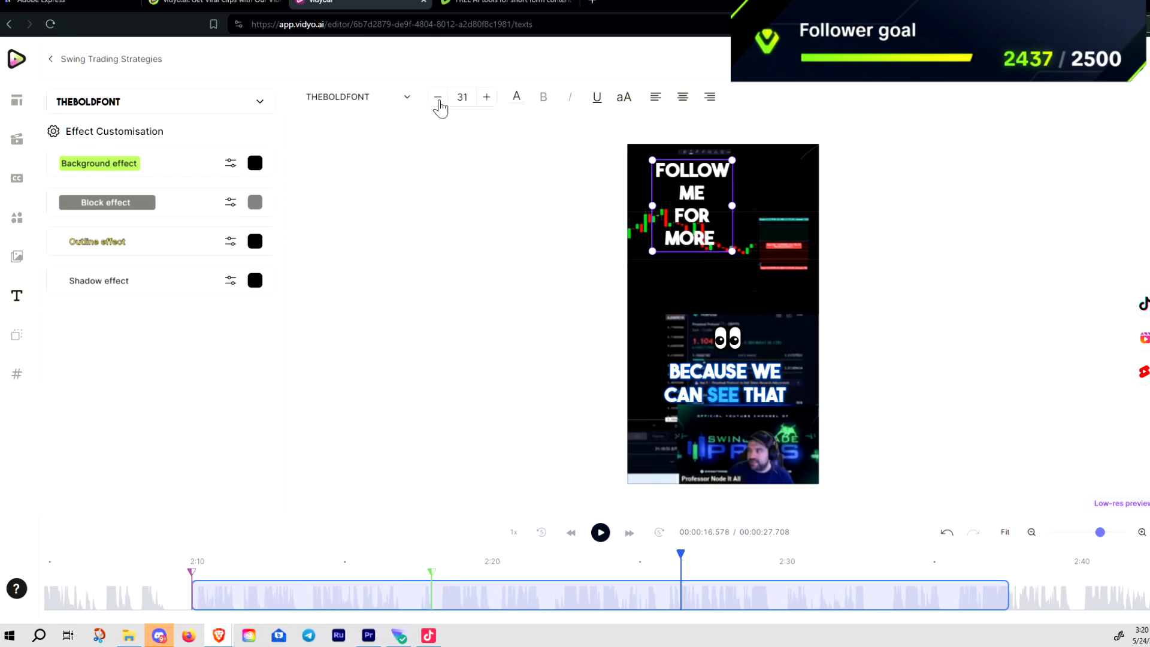
pyautogui.click(438, 98)
pyautogui.click(438, 98)
pyautogui.click(438, 98)
pyautogui.click(438, 98)
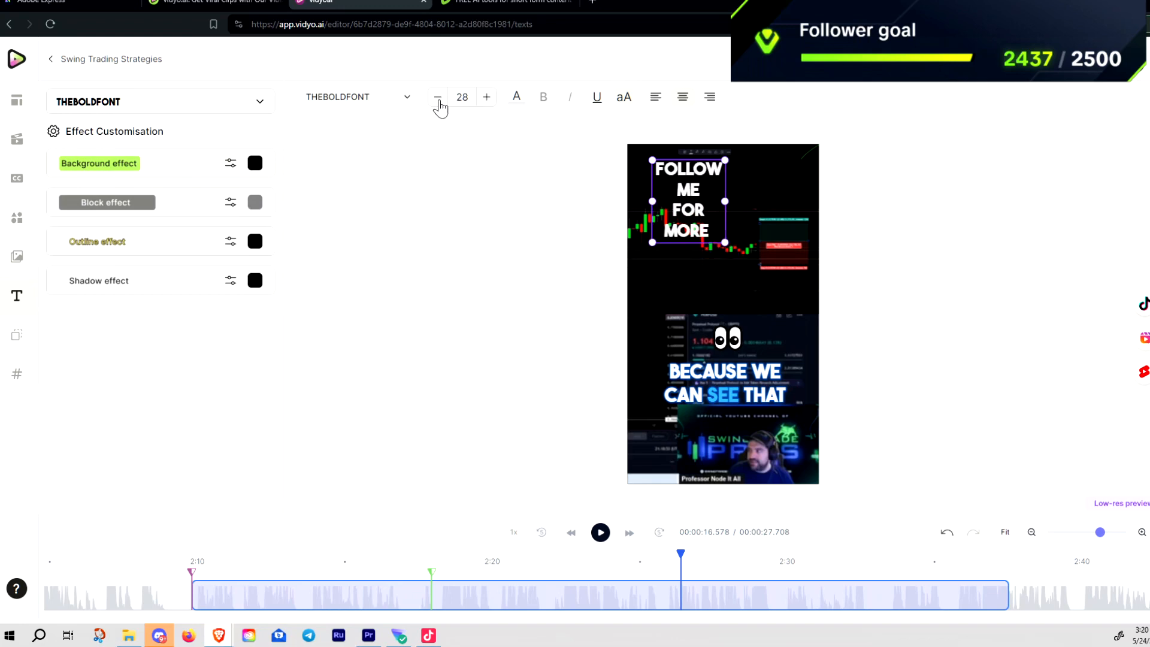
pyautogui.click(438, 98)
pyautogui.click(437, 98)
pyautogui.click(438, 99)
pyautogui.click(438, 98)
pyautogui.click(438, 99)
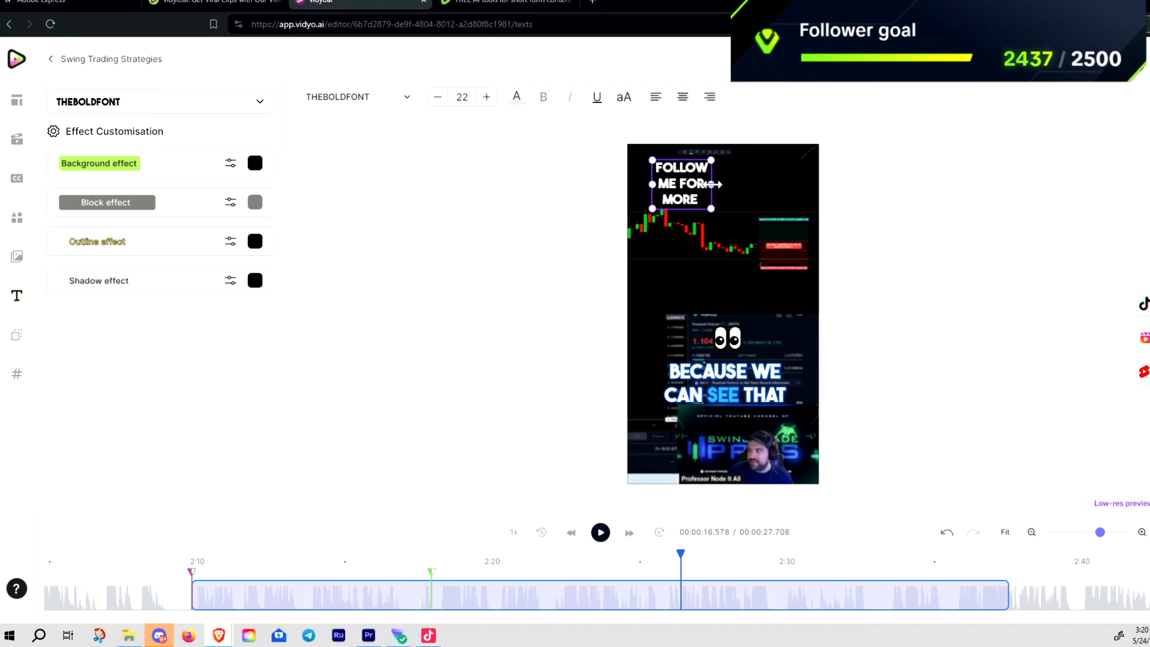
pyautogui.moveTo(712, 185)
pyautogui.mouseDown()
pyautogui.moveTo(868, 174)
pyautogui.moveTo(698, 179)
pyautogui.moveTo(757, 178)
pyautogui.moveTo(708, 174)
pyautogui.moveTo(790, 248)
pyautogui.moveTo(725, 197)
pyautogui.mouseUp()
pyautogui.click(734, 209)
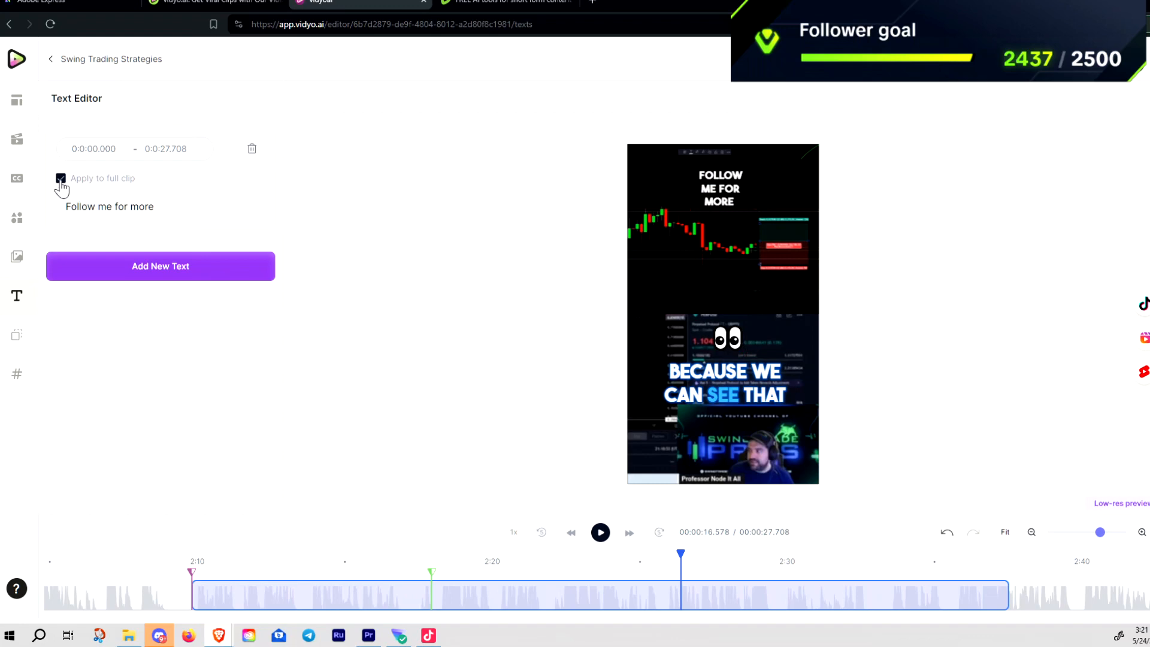
# Step: Turn off the full-clip duration of the "Follow me for more" text and delete that text
pyautogui.click(60, 183)
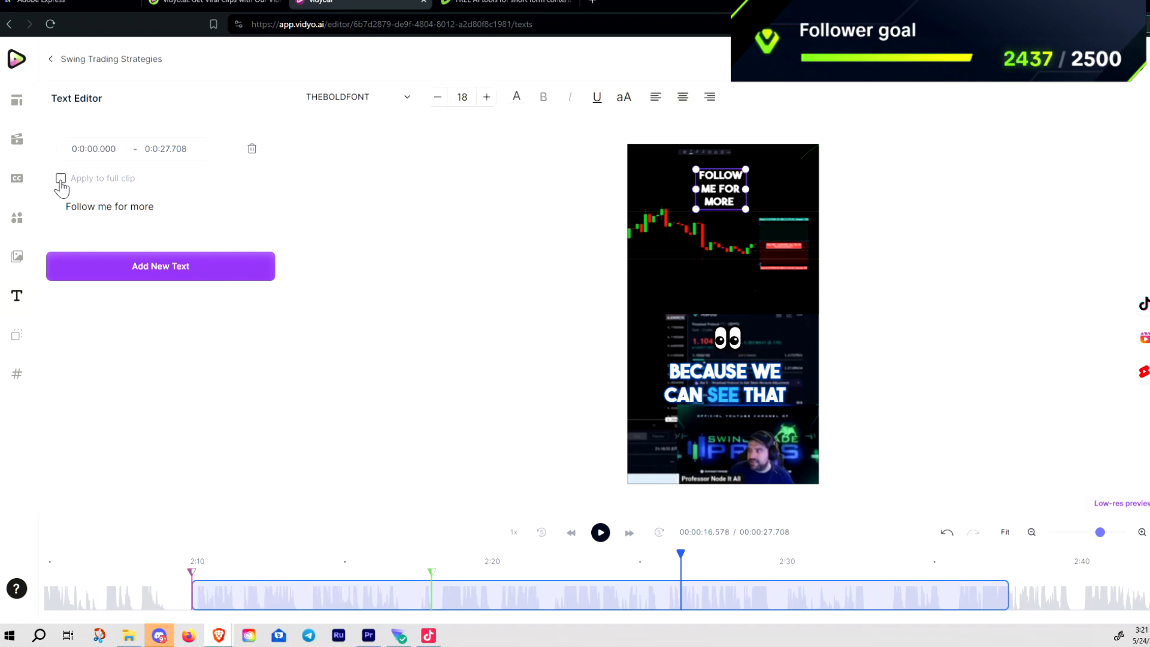
pyautogui.click(94, 148)
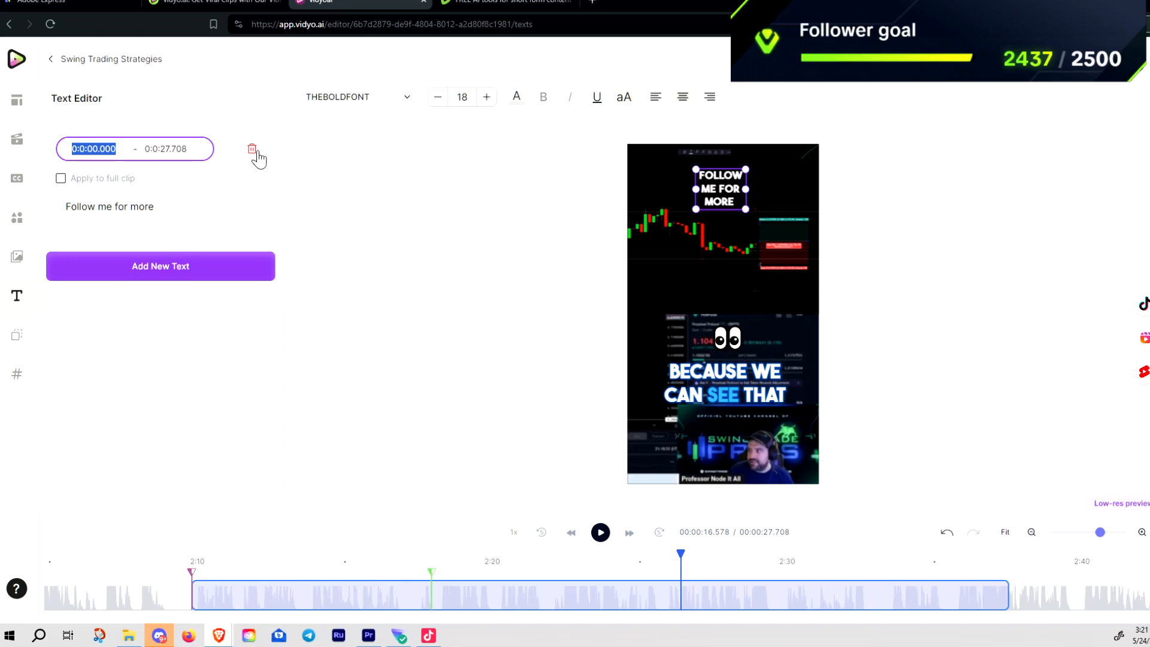
pyautogui.click(256, 152)
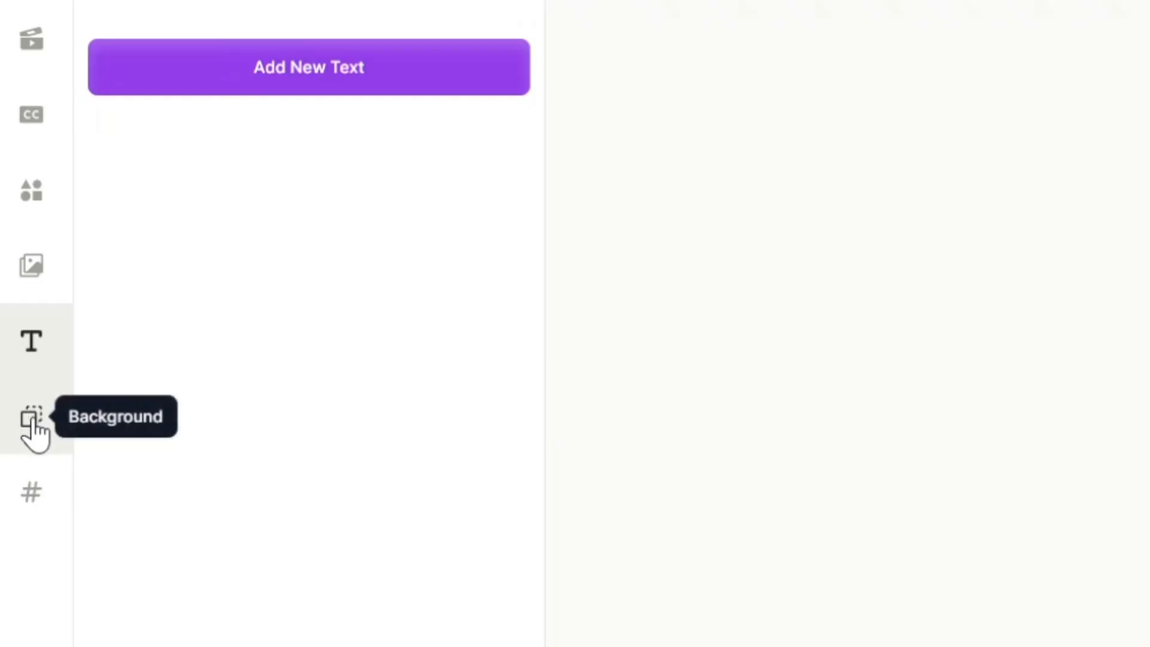
# Step: Examine the background options for the clip, including the stock backgrounds
pyautogui.click(33, 430)
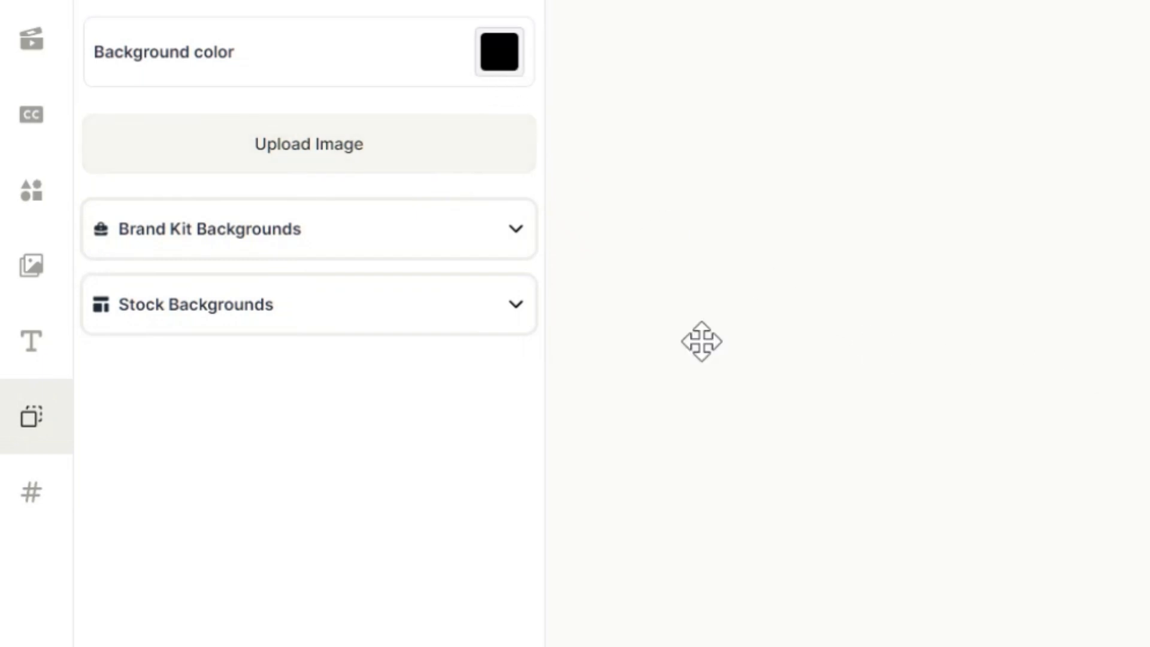
pyautogui.click(513, 308)
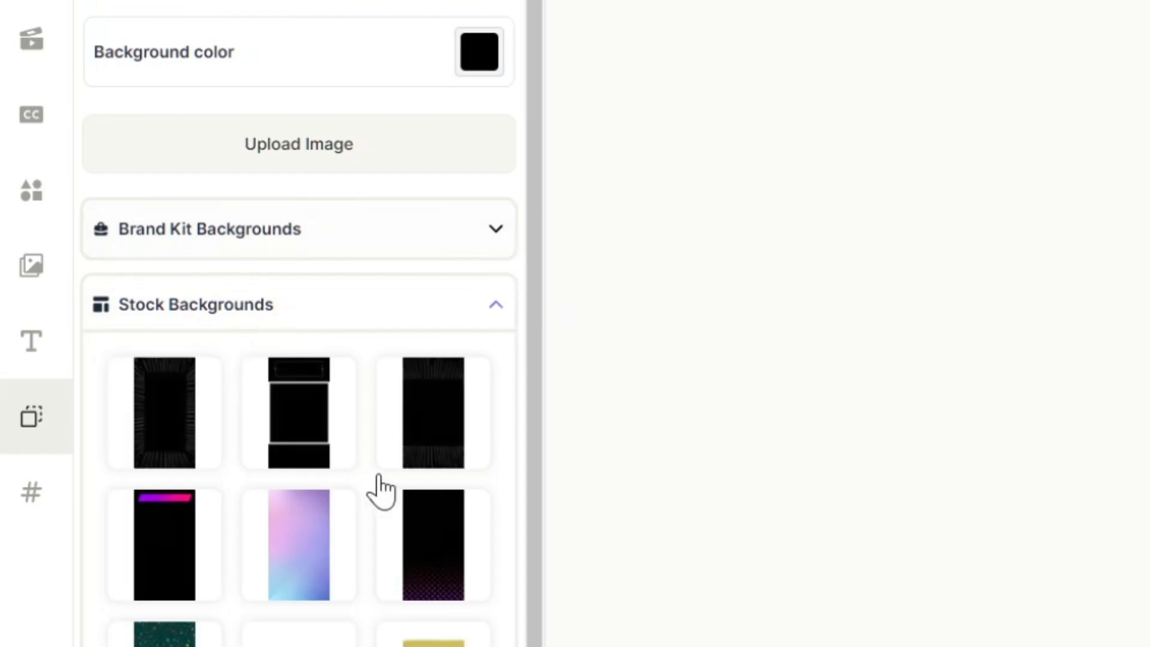
pyautogui.scroll(-1, 361, 526)
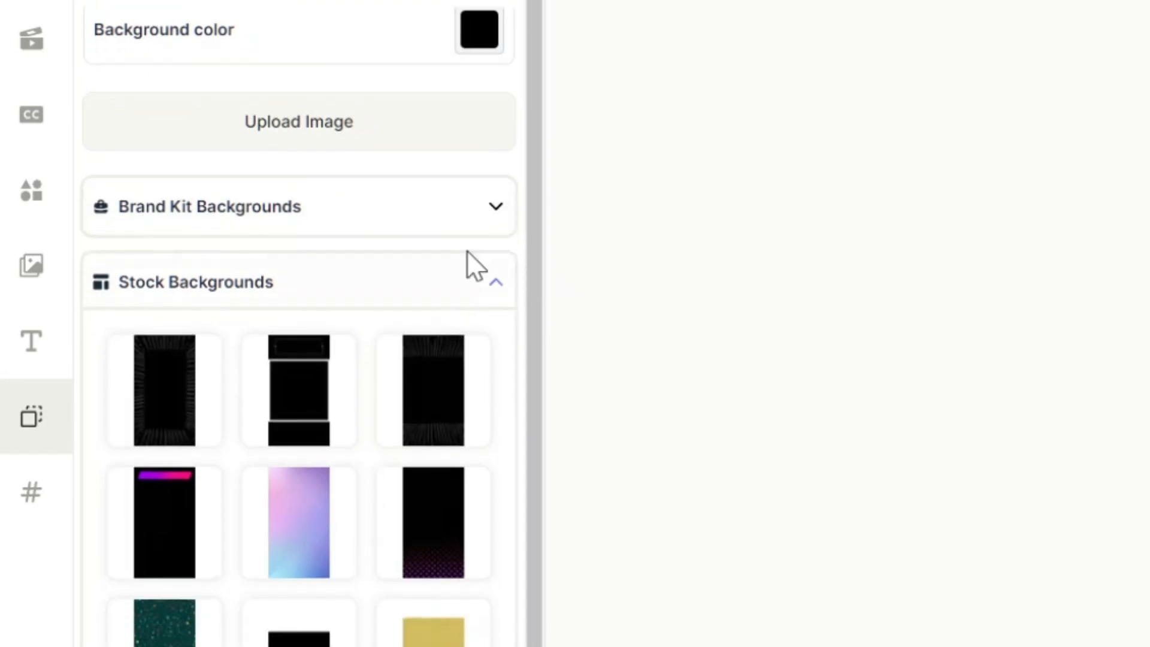
pyautogui.click(495, 286)
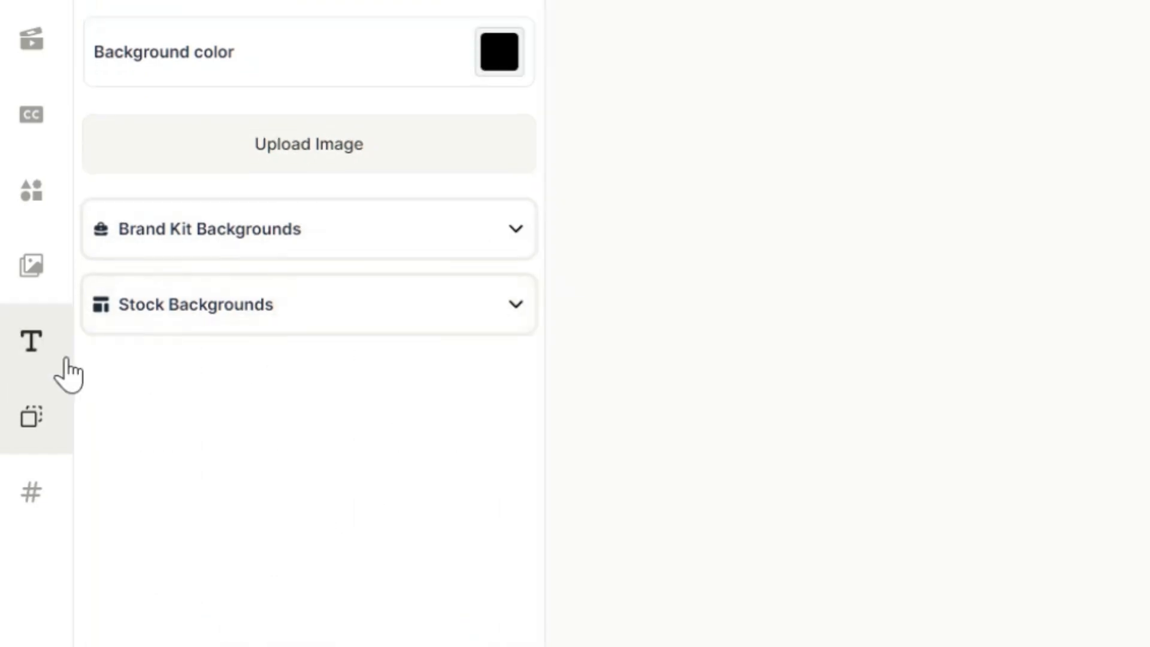
# Step: View the KLAP video page on Rumble, and try to generate an AI description for the clip in vidyo.ai
pyautogui.click(27, 499)
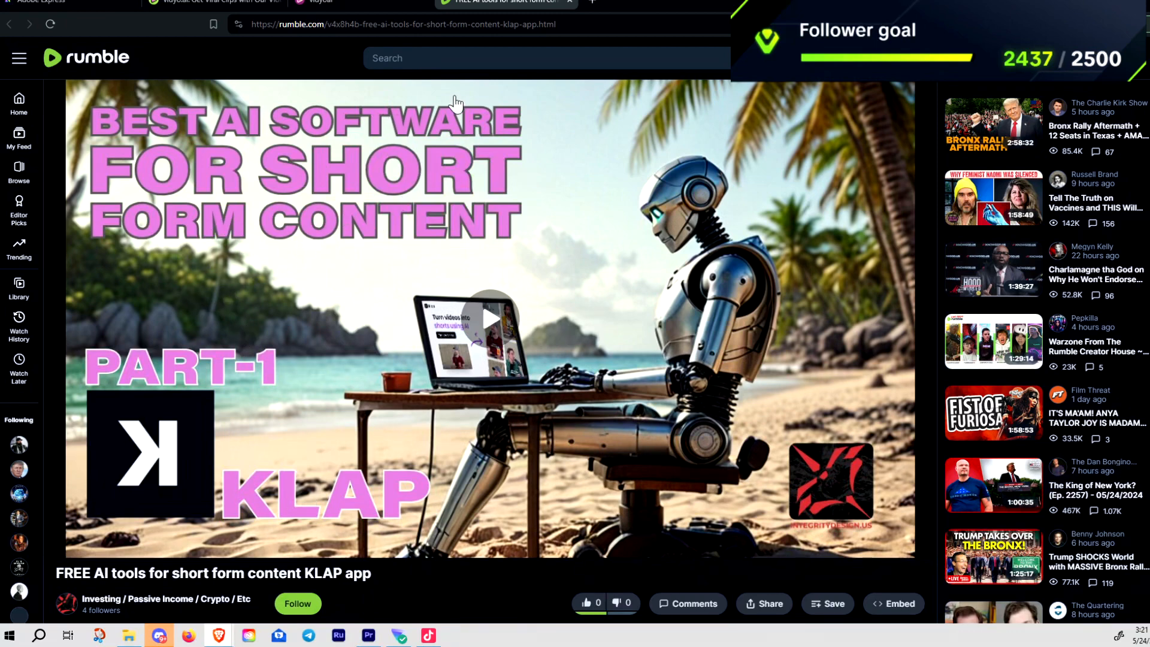
pyautogui.click(358, 2)
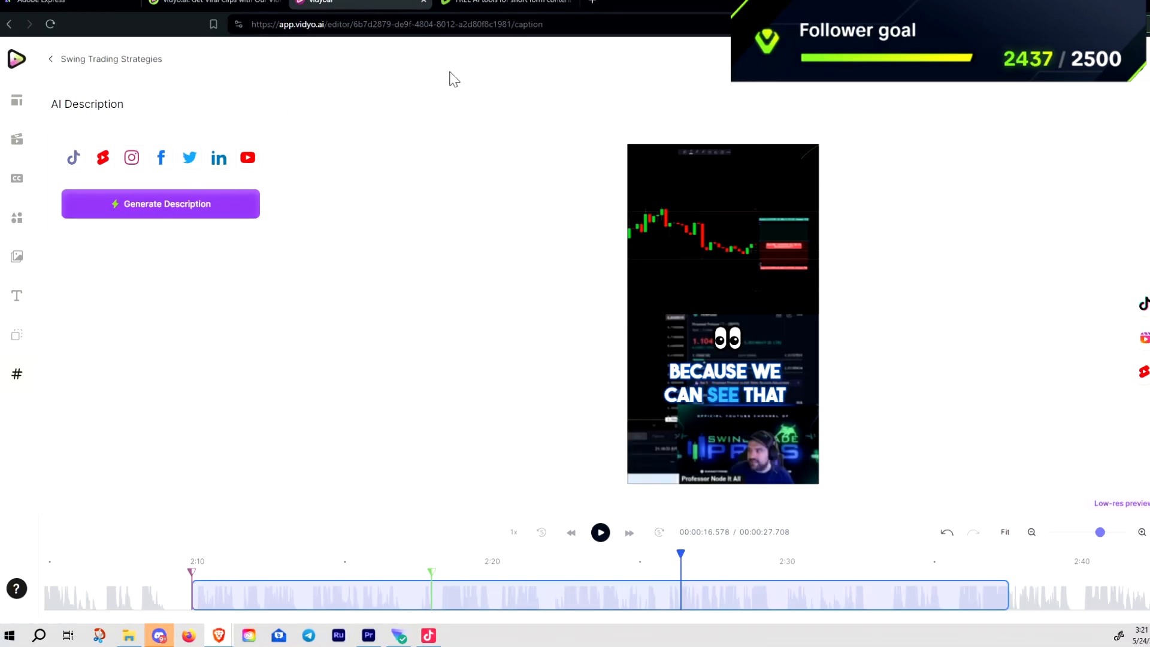
pyautogui.click(502, 3)
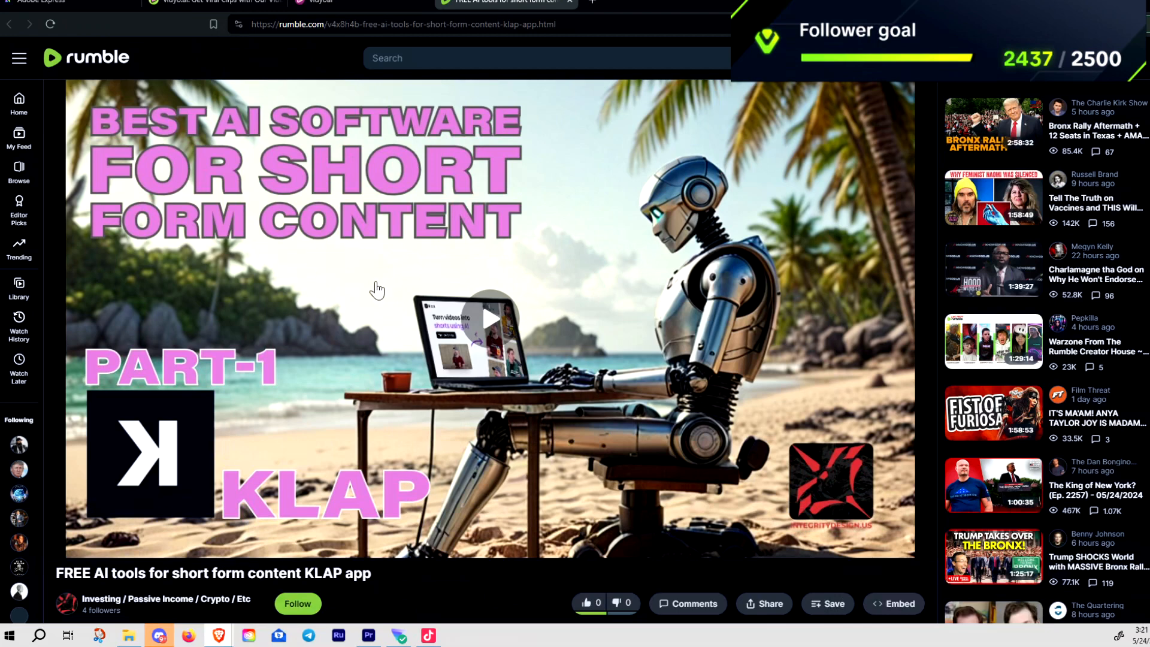
pyautogui.click(351, 5)
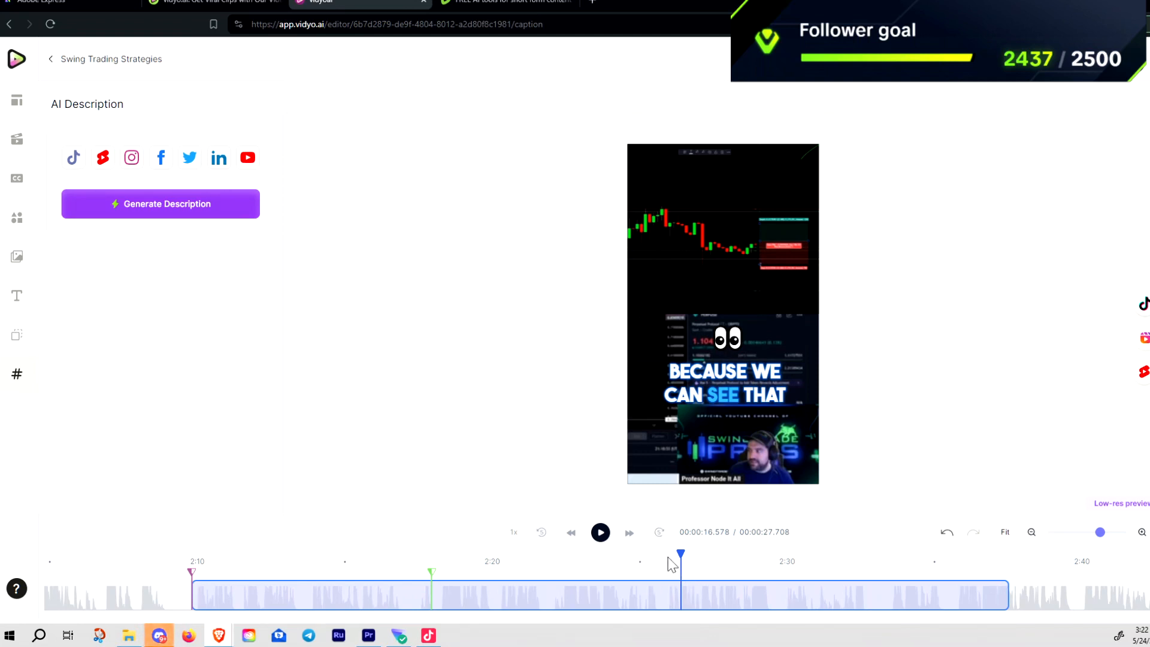
pyautogui.click(204, 217)
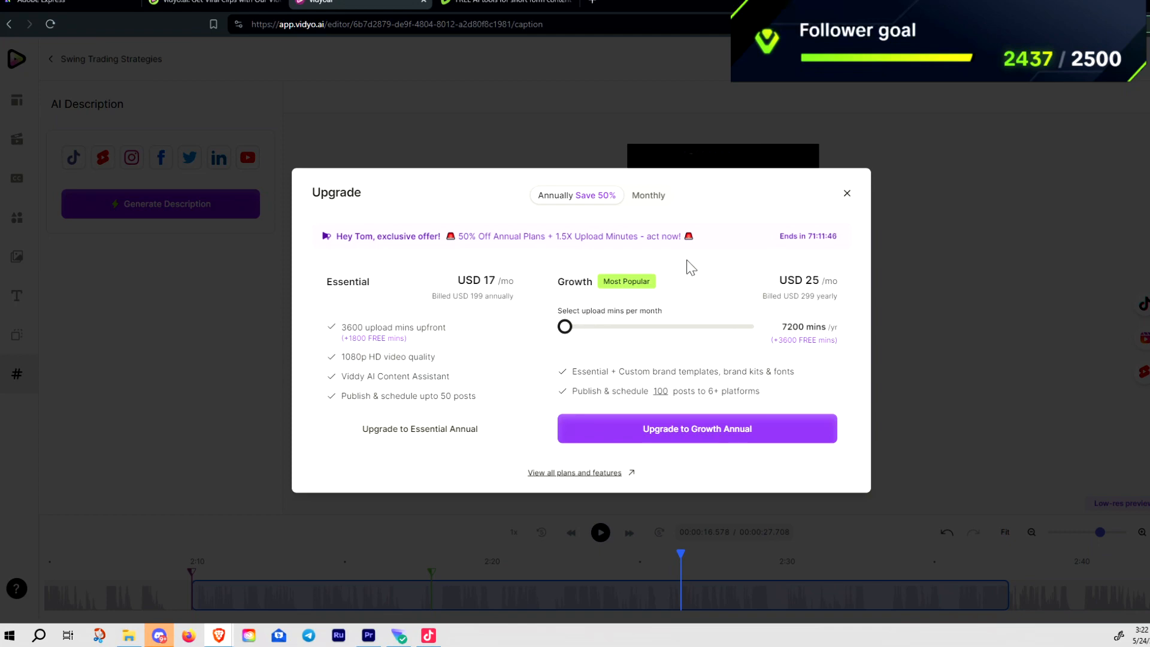
pyautogui.click(847, 193)
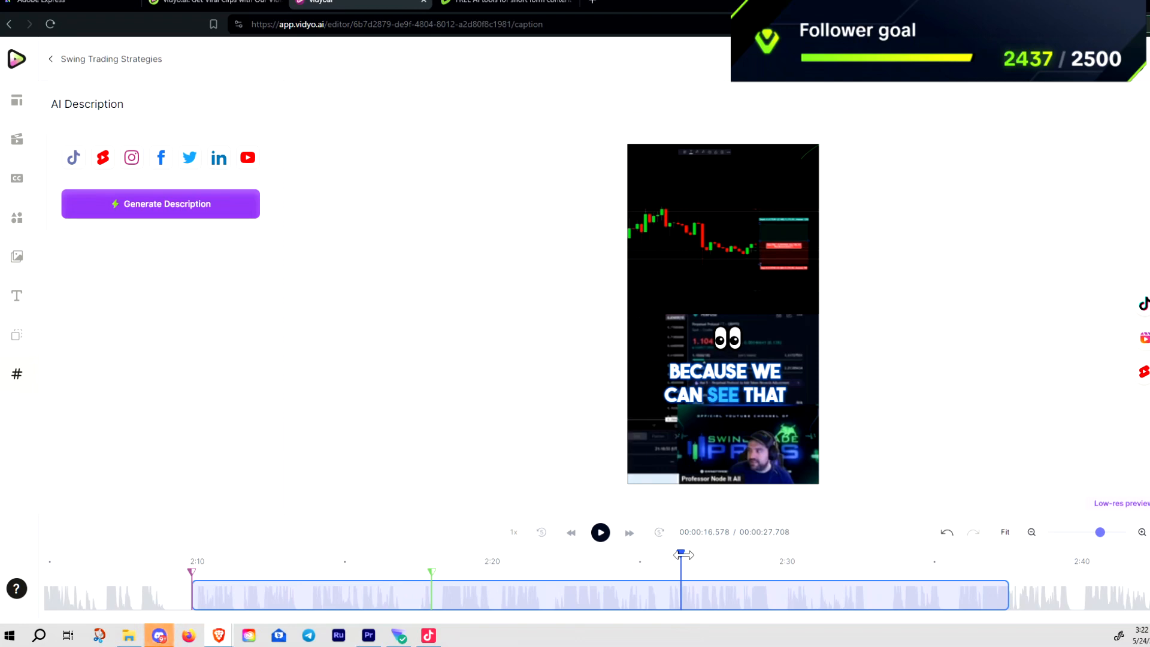
# Step: Play the clip from its beginning to check the subtitles, and pause after the first few captions
pyautogui.moveTo(682, 555); pyautogui.dragTo(195, 573)
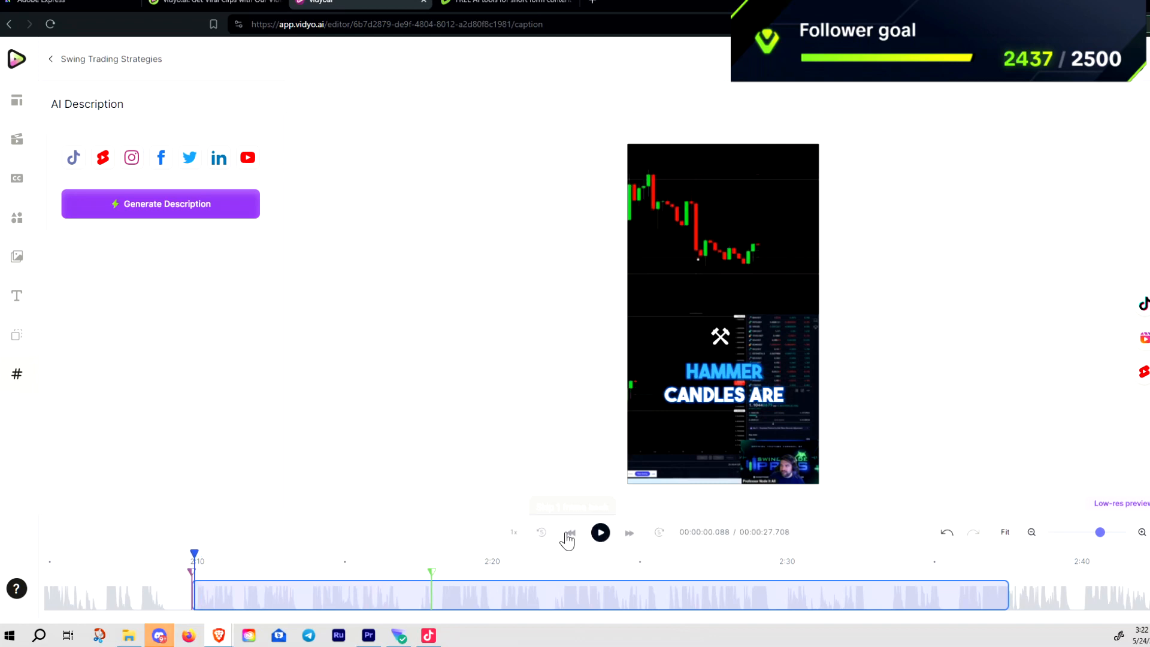
pyautogui.click(600, 532)
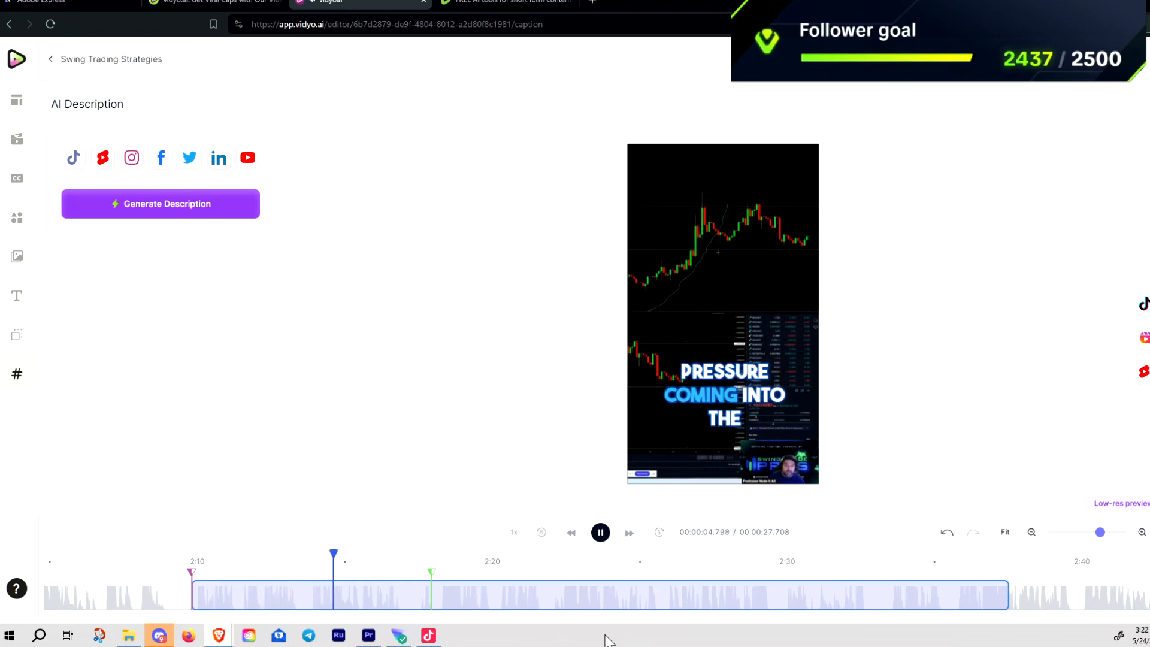
pyautogui.press('space')
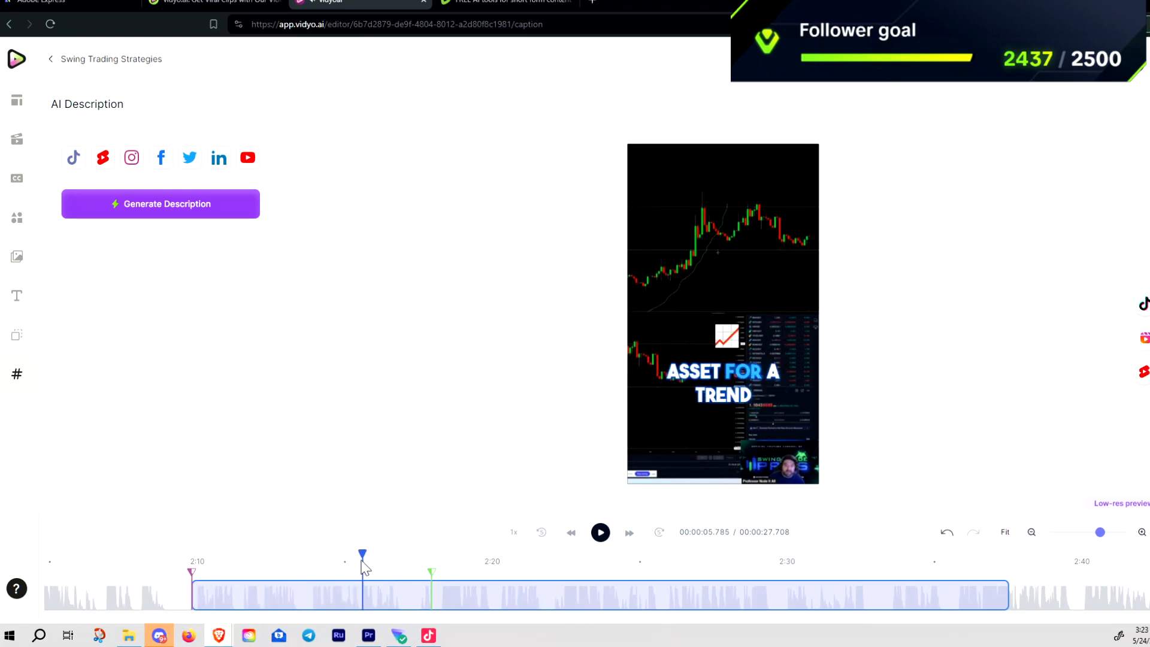
# Step: Replace "as a" in the third subtitle so that it reads "the bottom of patterns"
pyautogui.moveTo(362, 566); pyautogui.dragTo(267, 575)
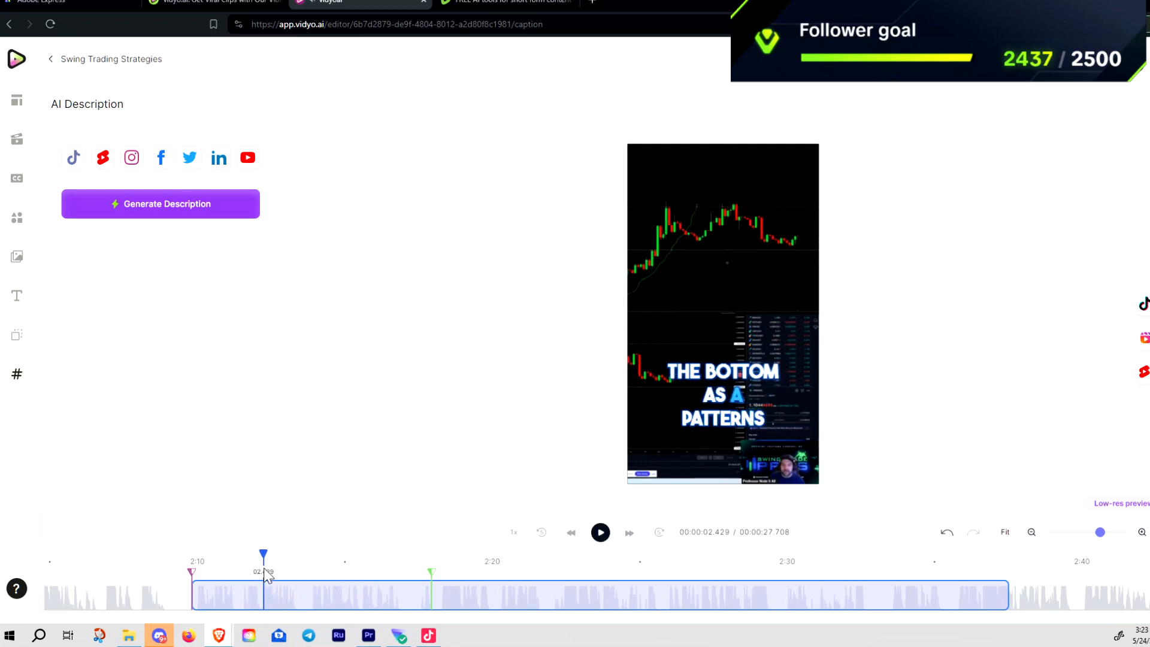
pyautogui.click(721, 407)
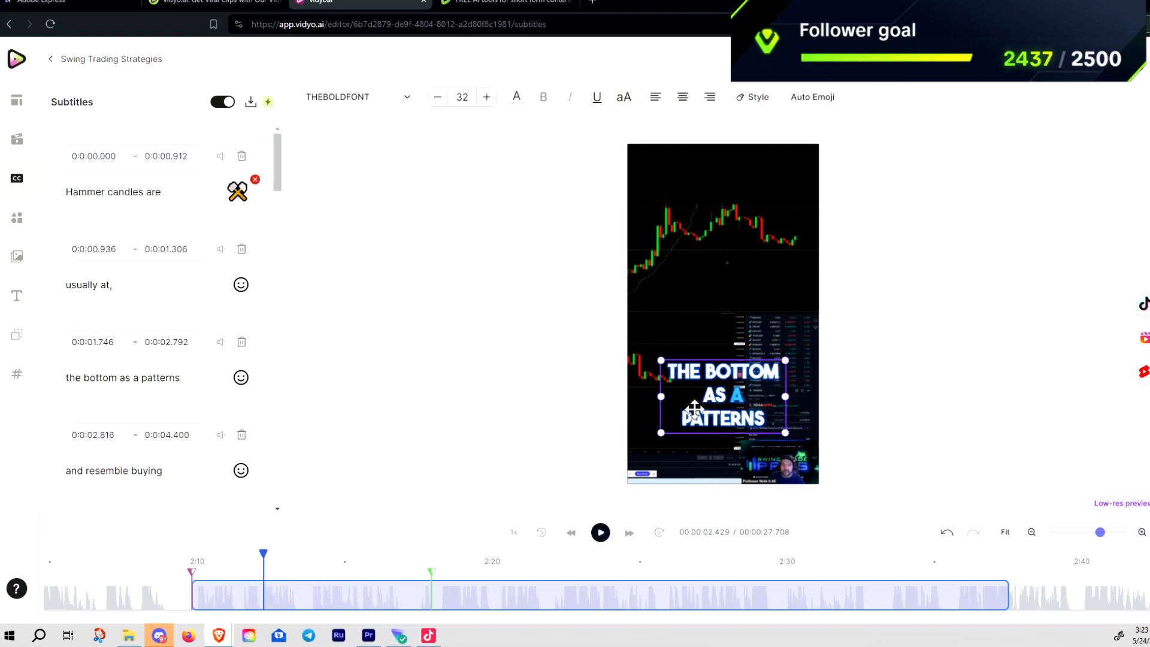
pyautogui.click(131, 378)
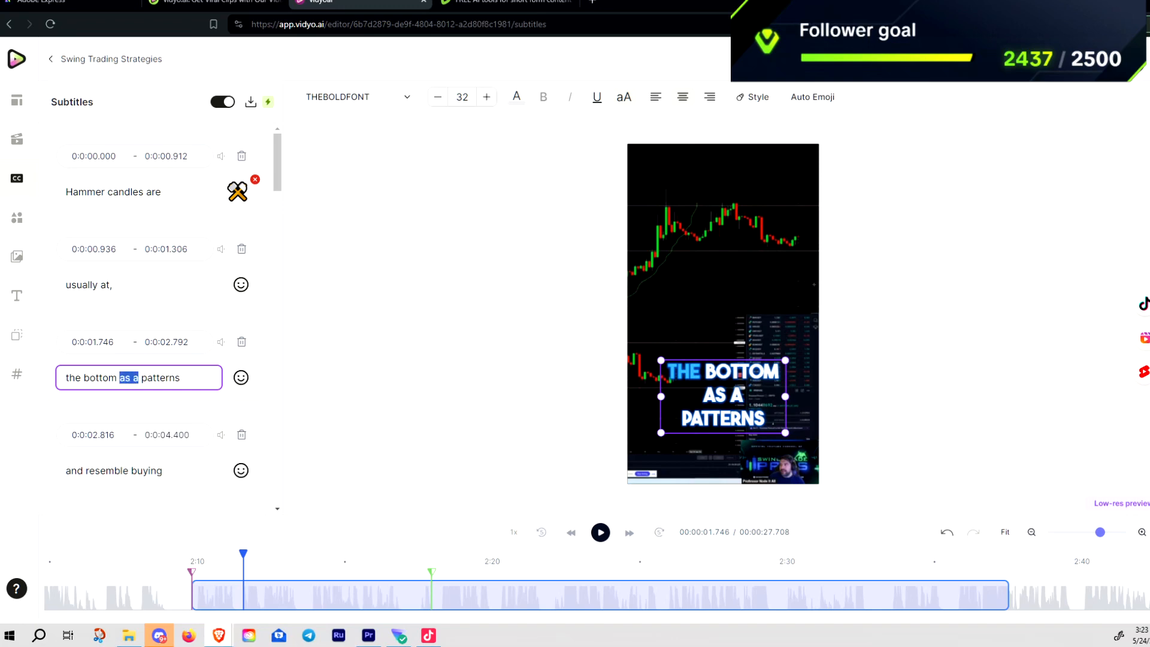
pyautogui.write('o')
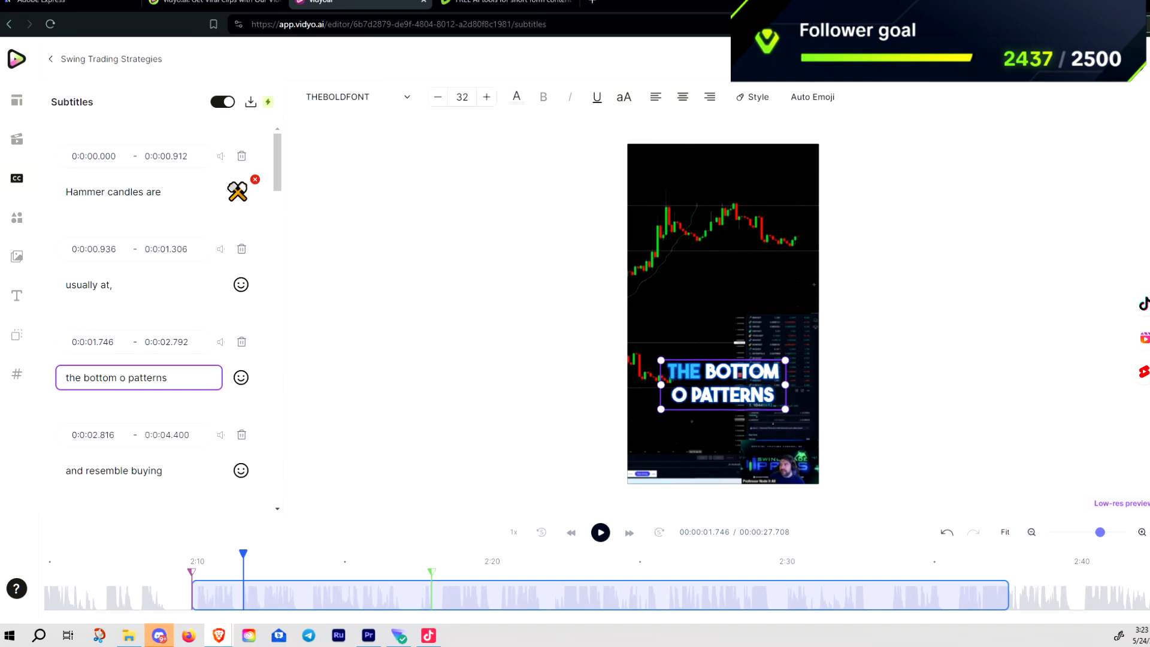
pyautogui.write('f')
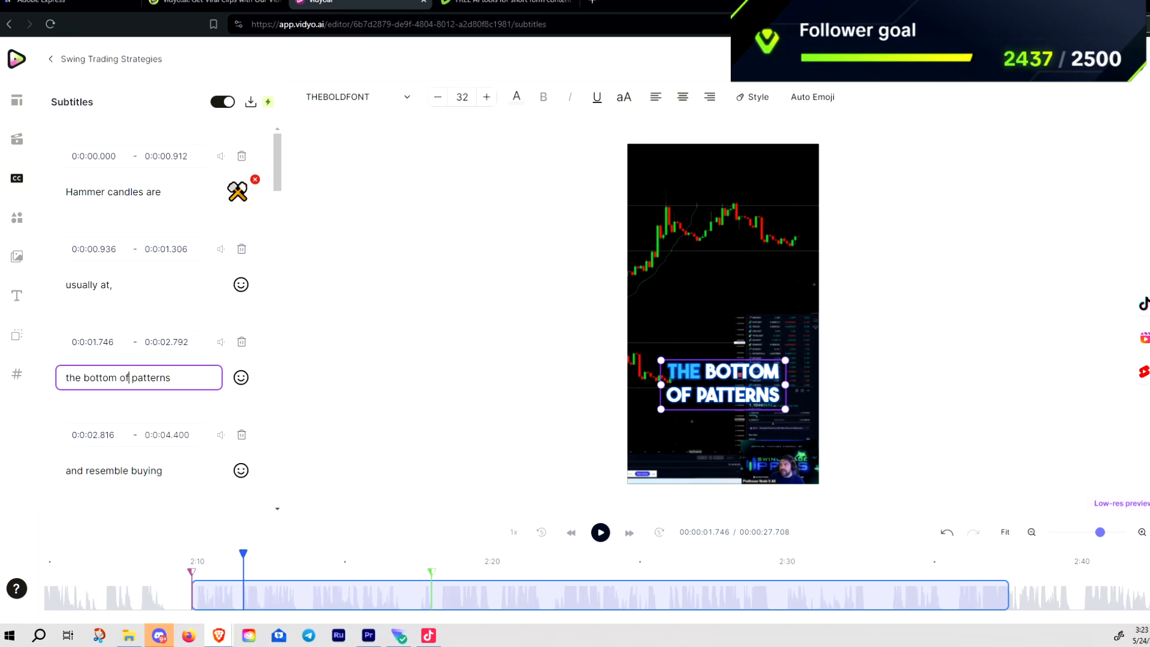
# Step: Play the clip from the corrected subtitle, and replay it from the end of the "and resemble buying" caption
pyautogui.click(243, 548)
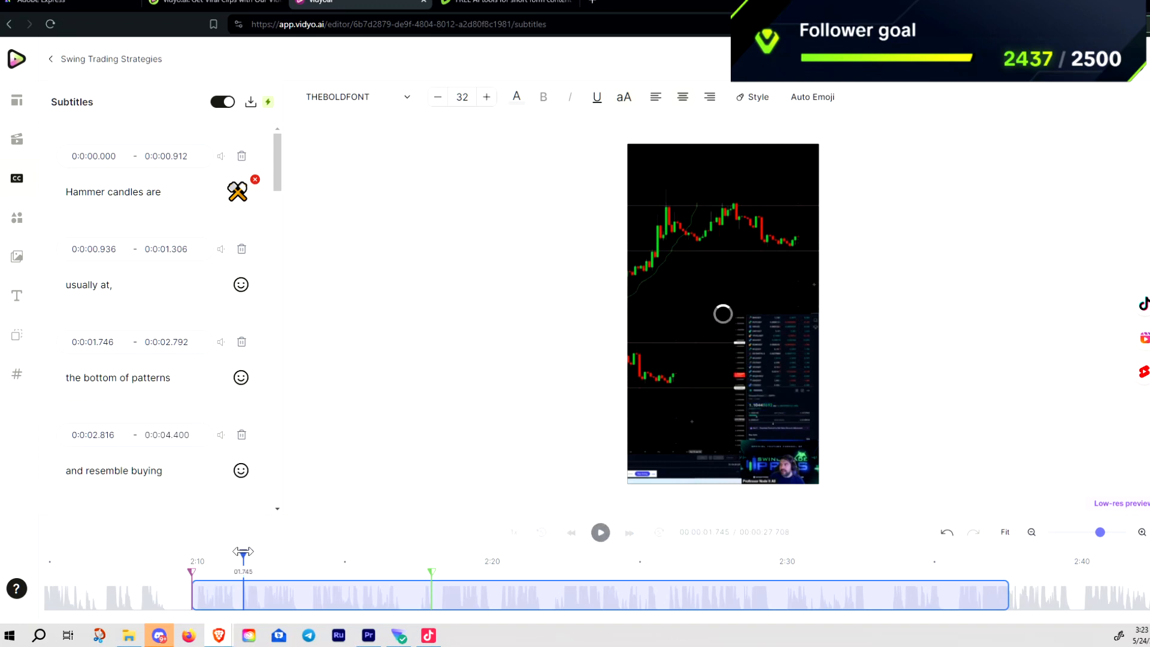
pyautogui.click(601, 534)
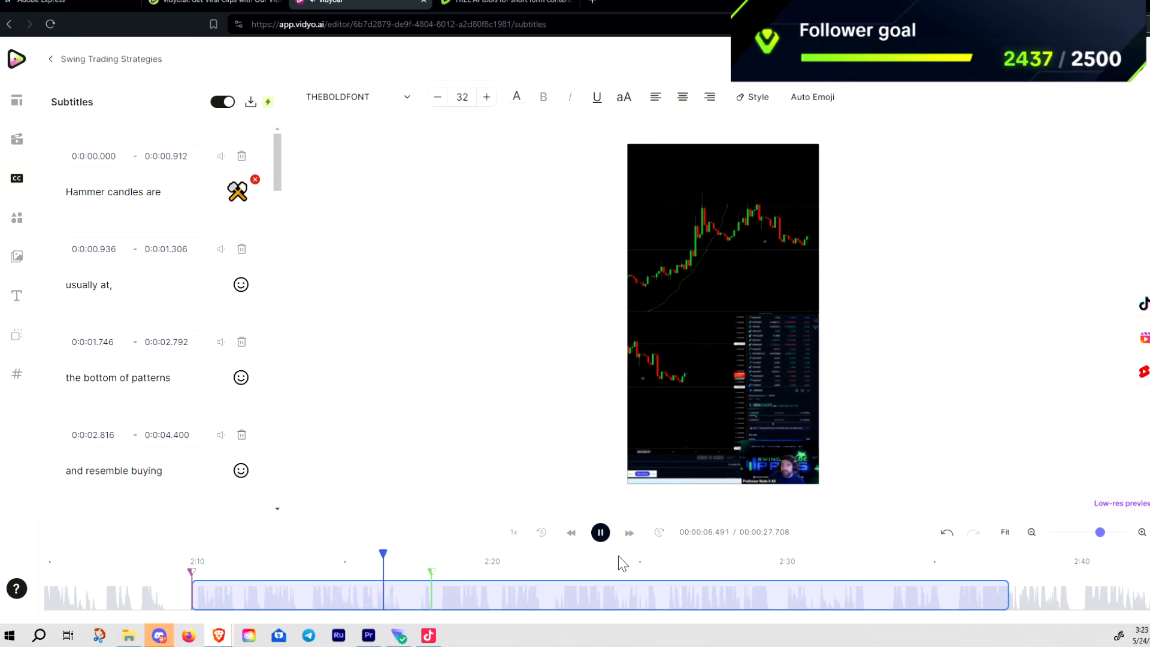
pyautogui.press('space')
pyautogui.moveTo(409, 554); pyautogui.dragTo(333, 557)
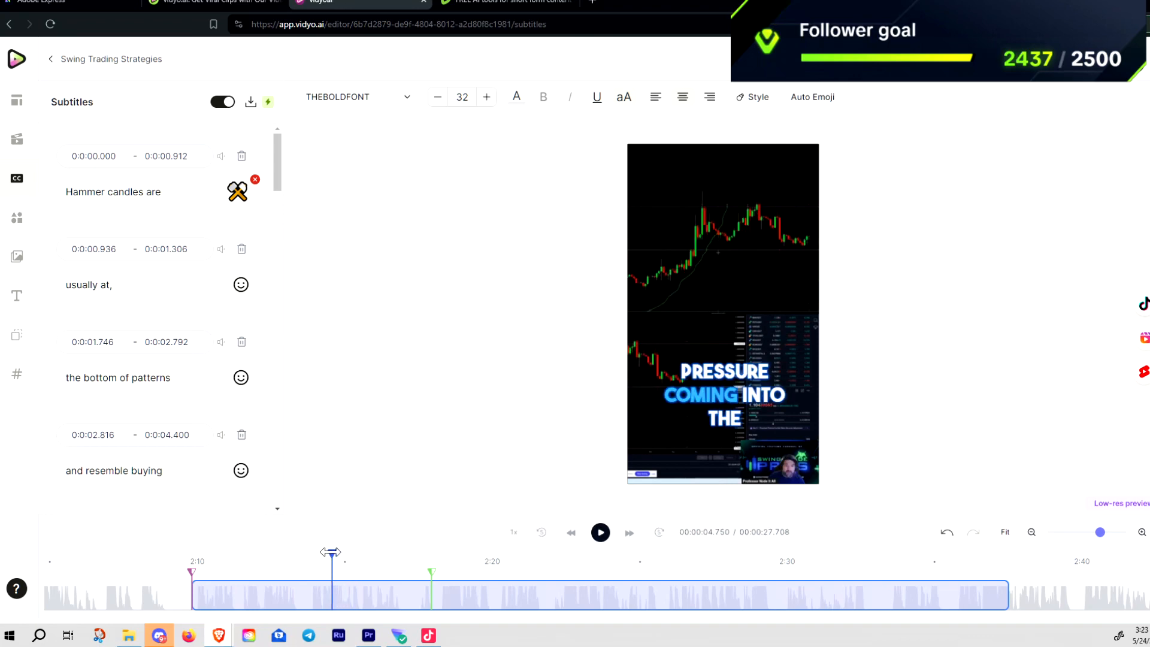
pyautogui.moveTo(331, 553); pyautogui.dragTo(319, 553)
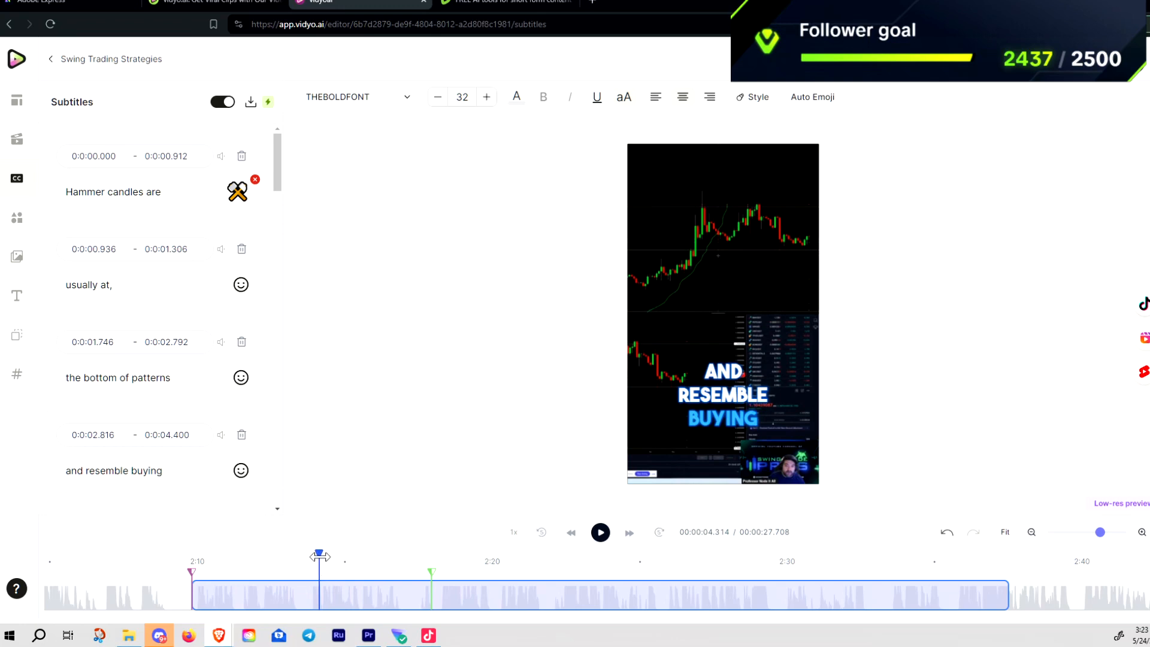
pyautogui.press('space')
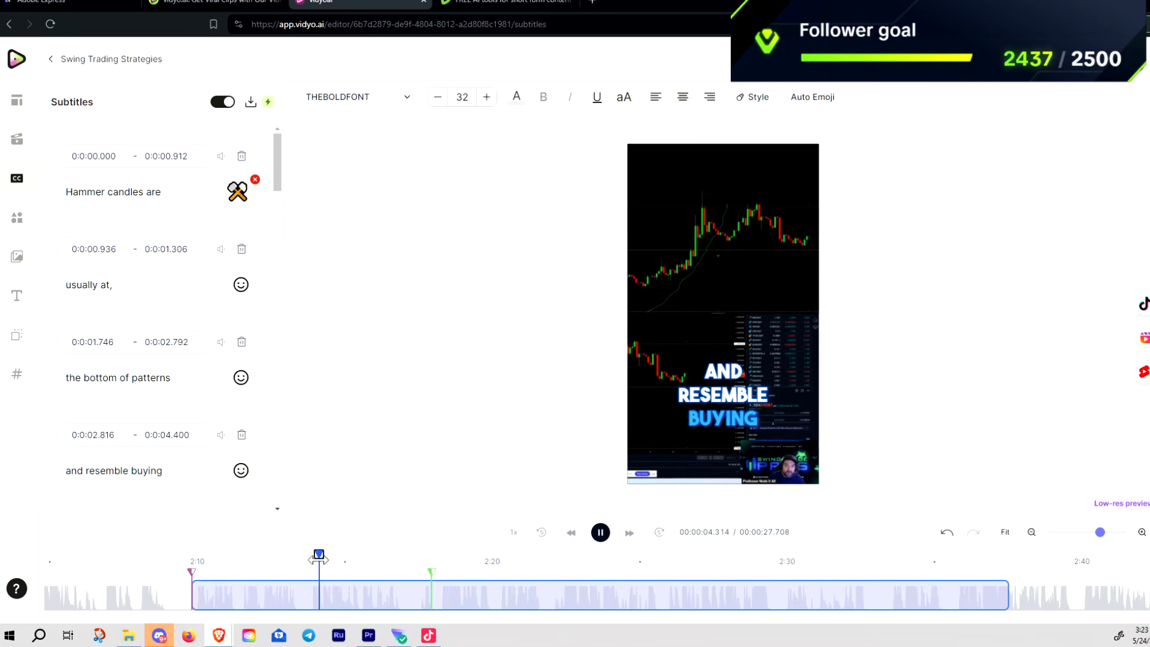
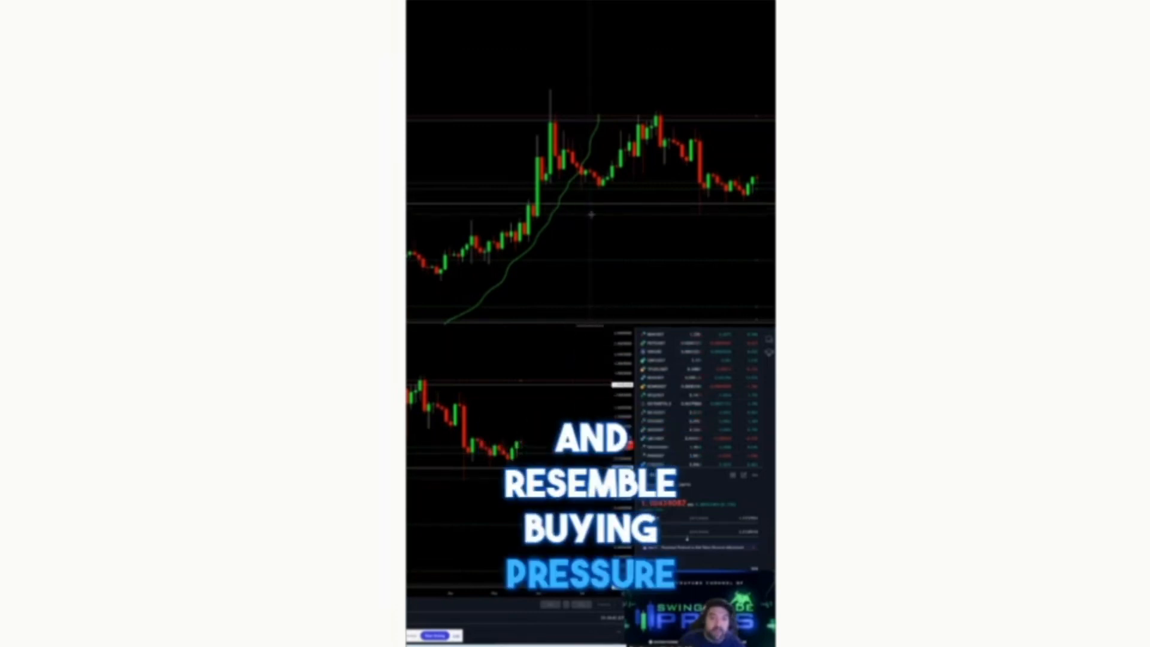
# Step: Widen the subtitle box slightly so "and resemble buying pressure" wraps onto three lines, and resume playback
pyautogui.click(596, 551)
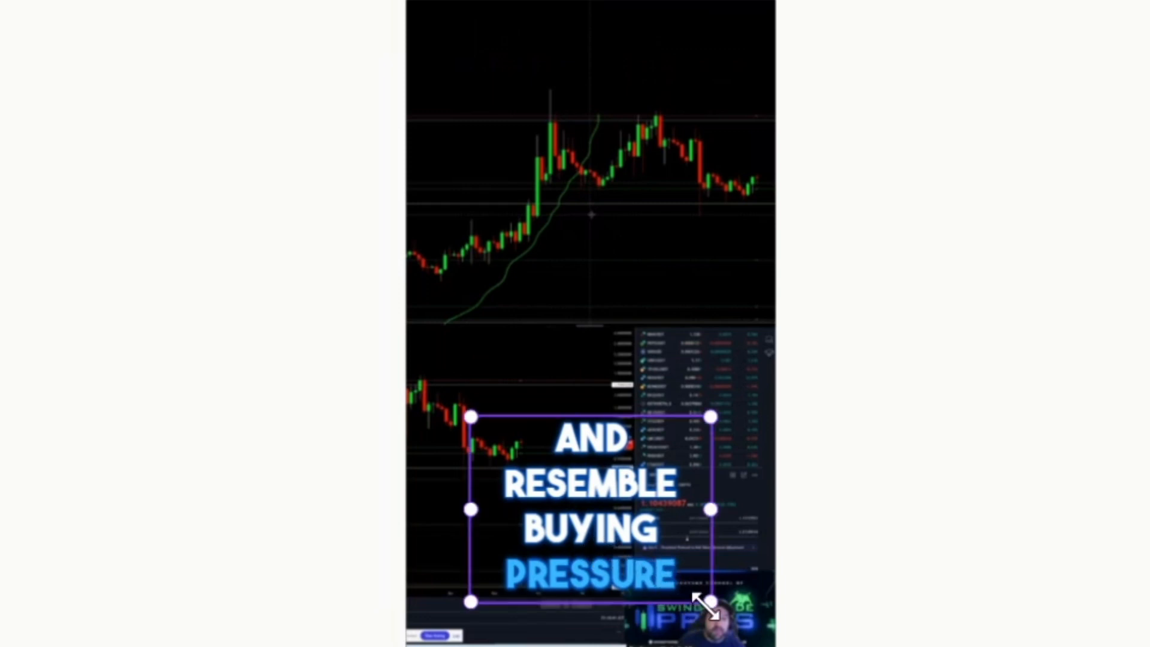
pyautogui.moveTo(710, 508); pyautogui.dragTo(739, 510)
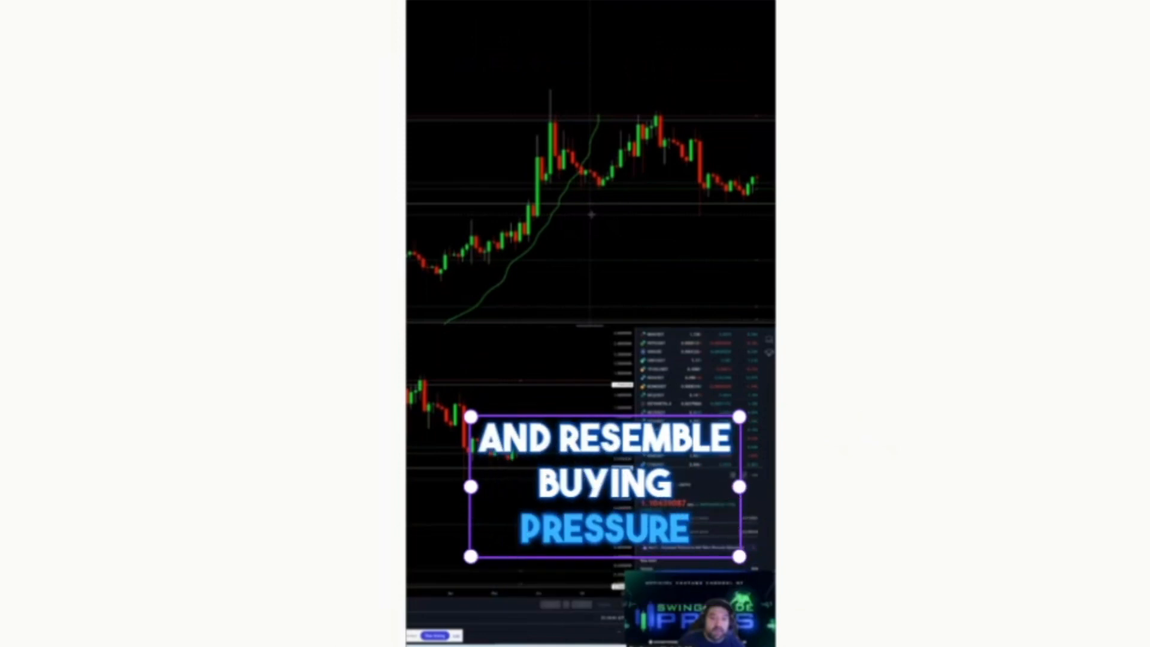
pyautogui.press('space')
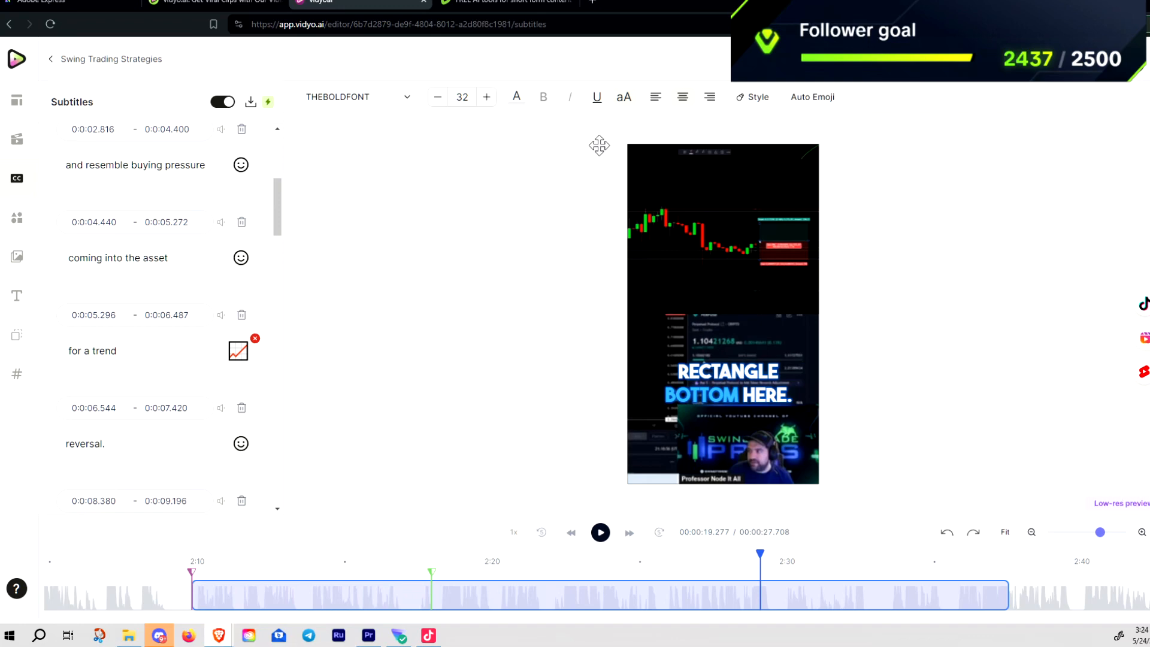
# Step: Leave the Swing Trading Strategies editor for the list of shorts, and play the Insights on Bullish Divergence short
pyautogui.click(18, 227)
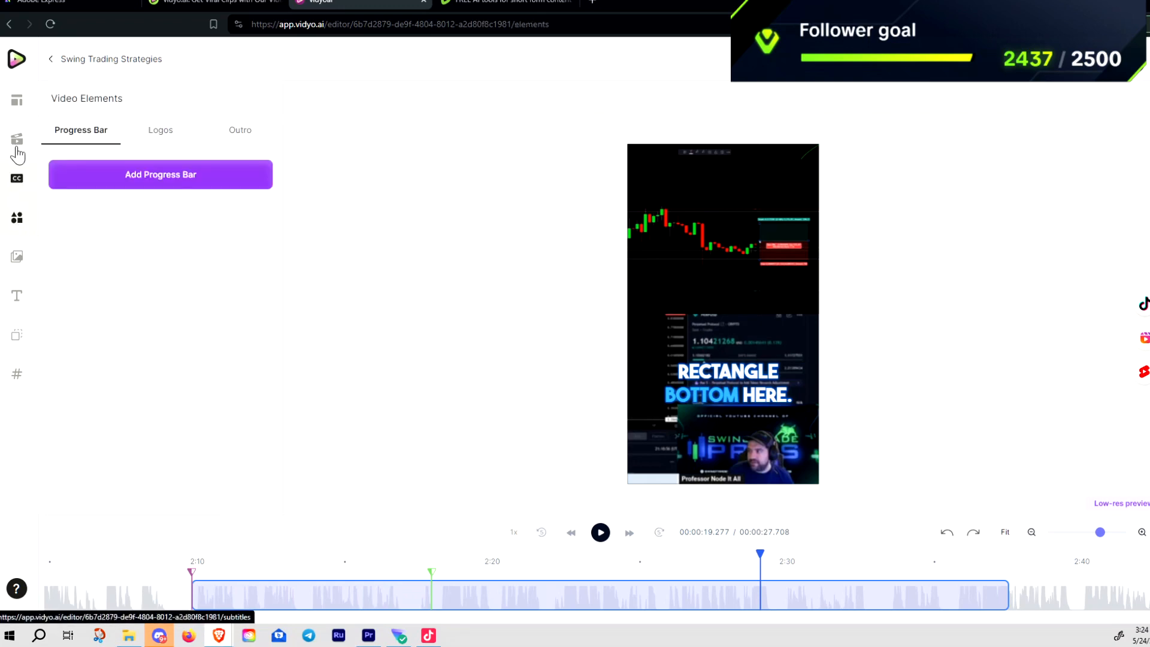
pyautogui.click(16, 107)
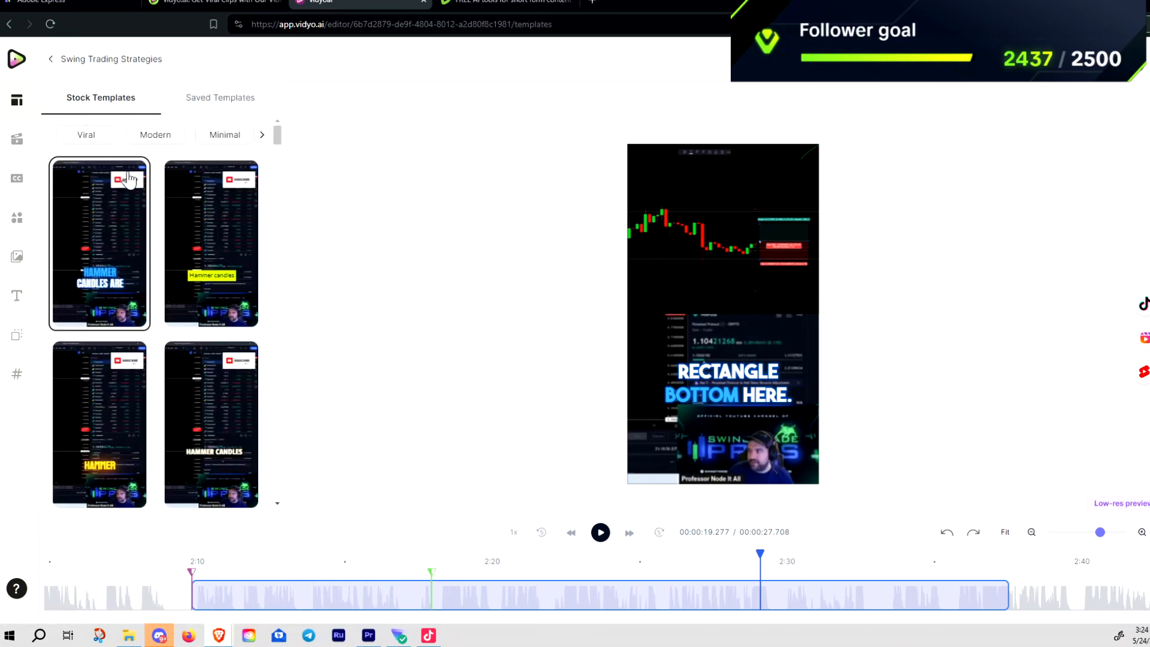
pyautogui.click(51, 59)
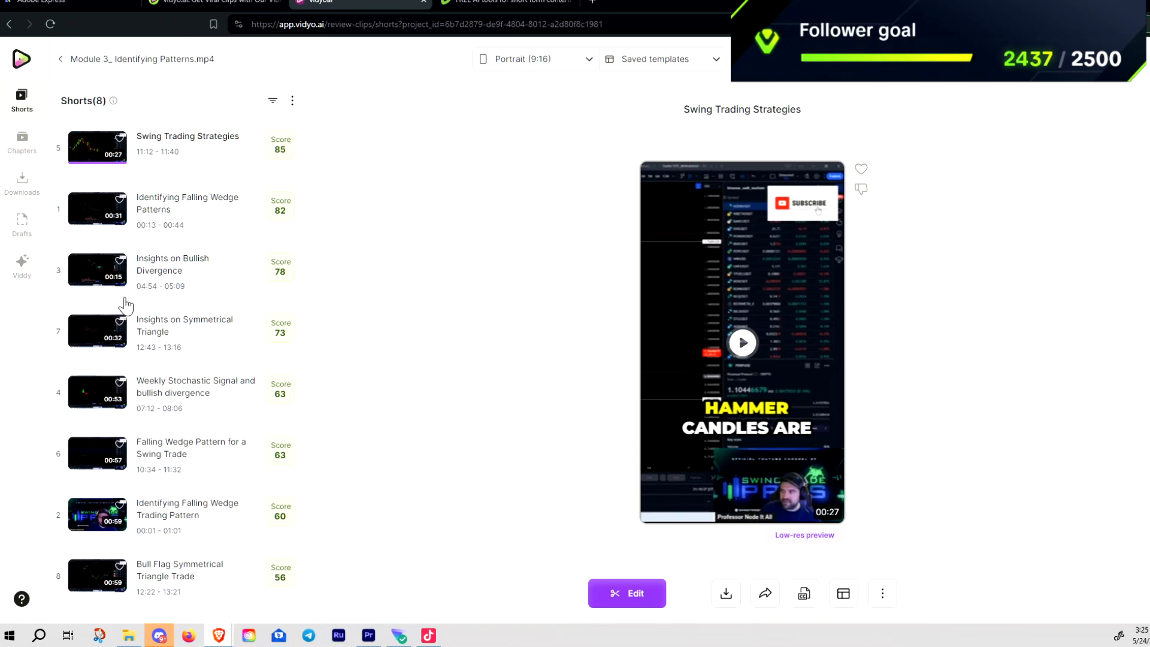
pyautogui.click(98, 279)
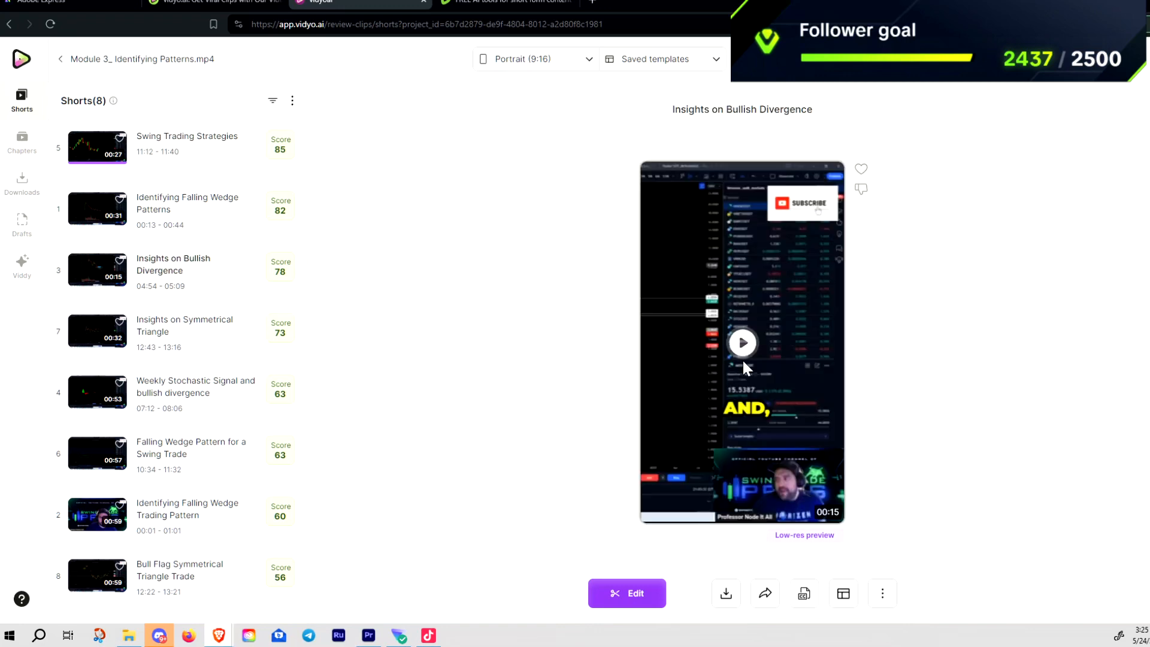
pyautogui.click(741, 342)
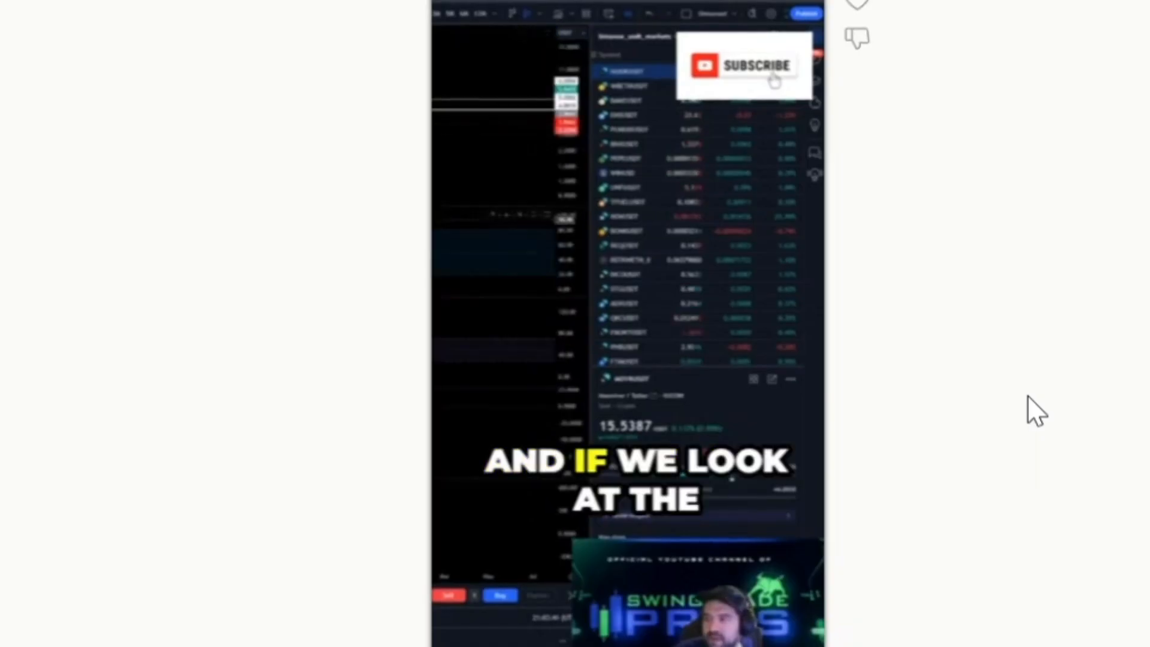
# Step: Pause the Insights on Bullish Divergence short, and view the Swing Trading Strategies preview before returning to the bullish divergence one
pyautogui.moveTo(743, 587)
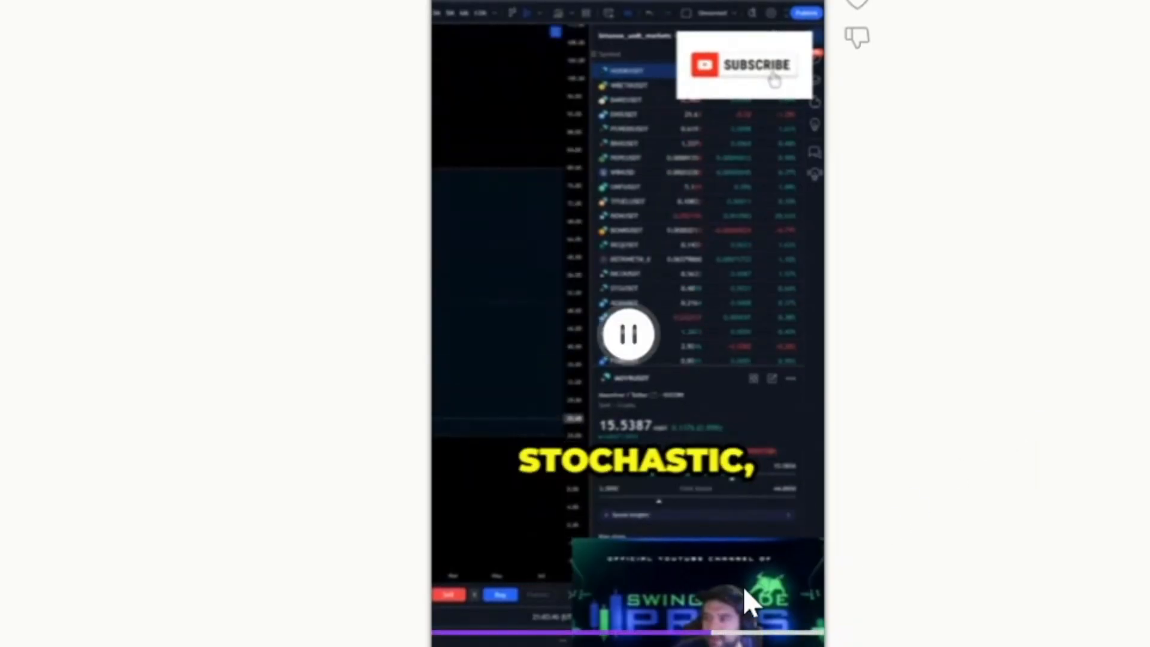
pyautogui.click(575, 555)
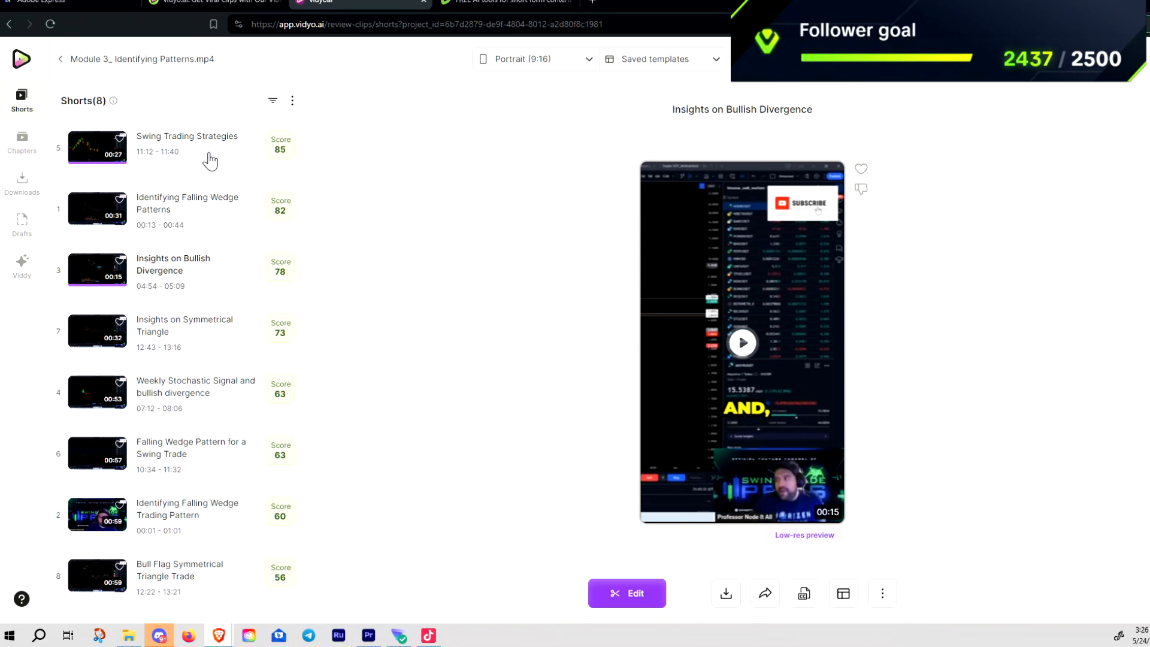
pyautogui.click(293, 102)
pyautogui.click(209, 158)
pyautogui.click(216, 164)
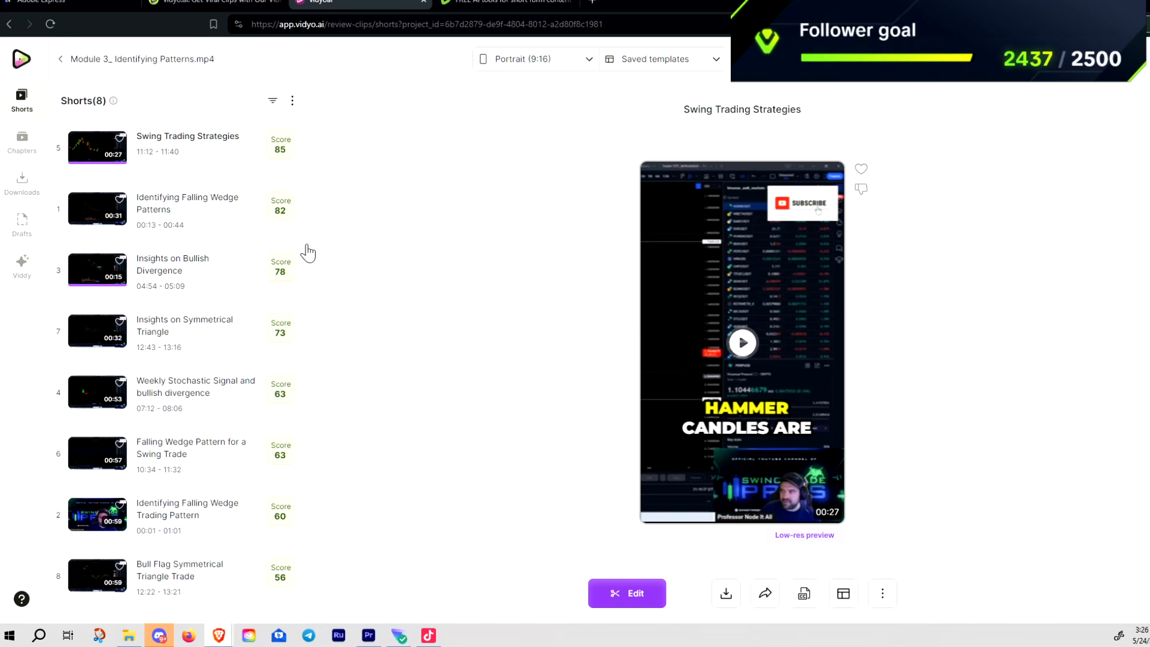
pyautogui.click(223, 284)
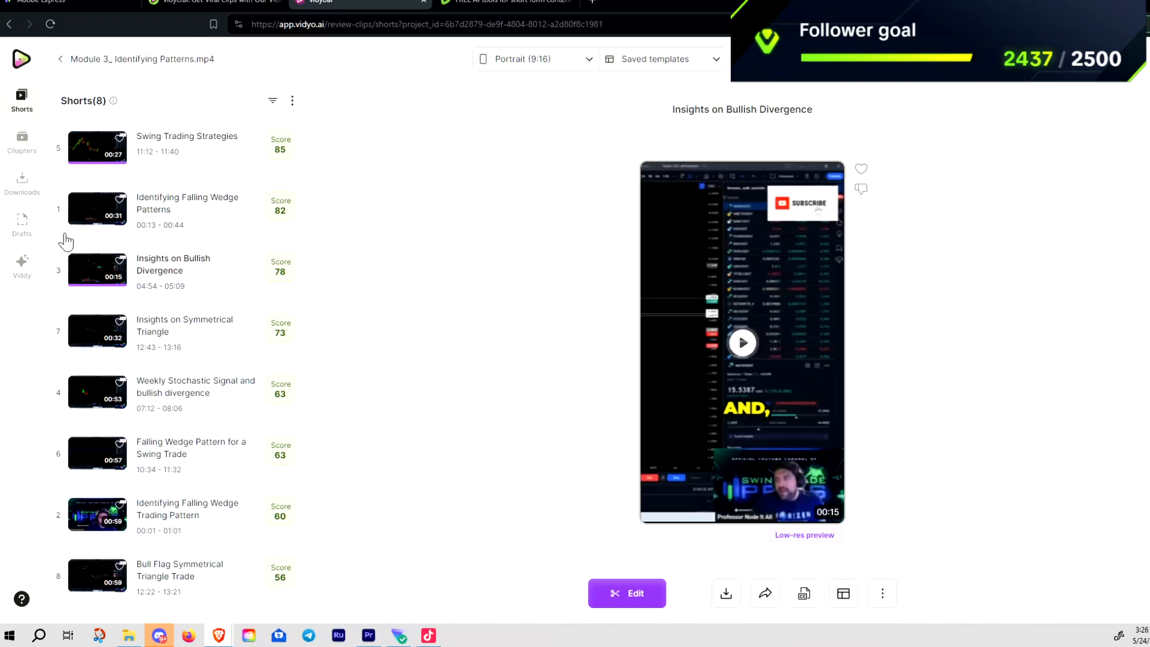
# Step: View the Viddy AI assistant page, and open the project's chapters by way of the shorts list
pyautogui.click(24, 268)
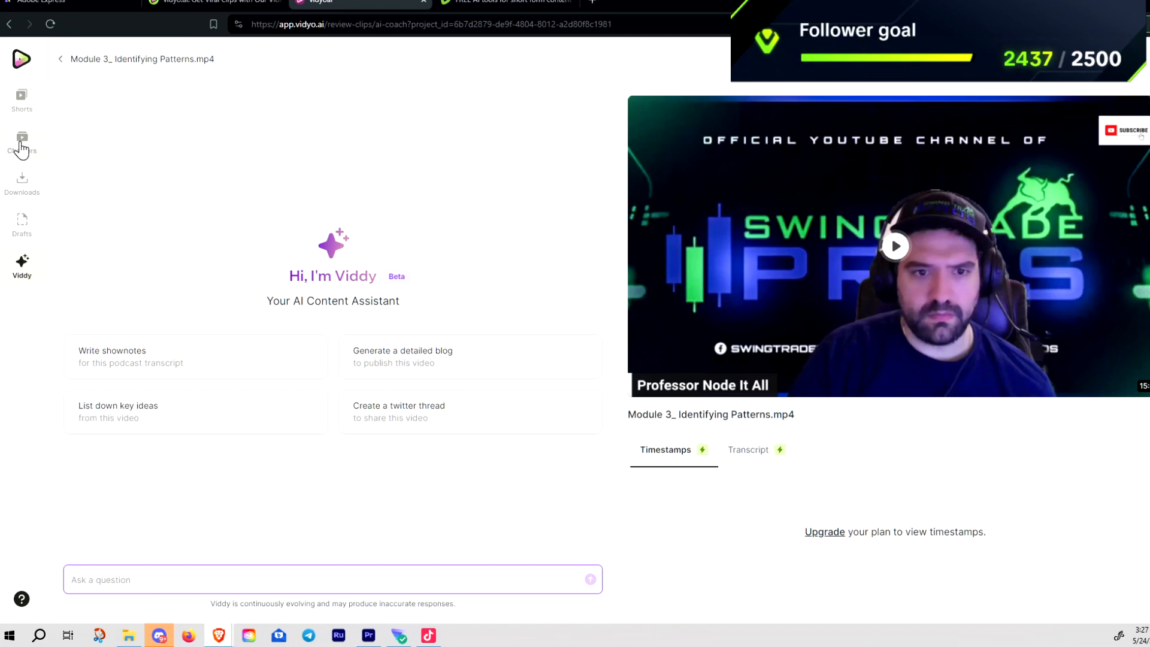
pyautogui.click(22, 105)
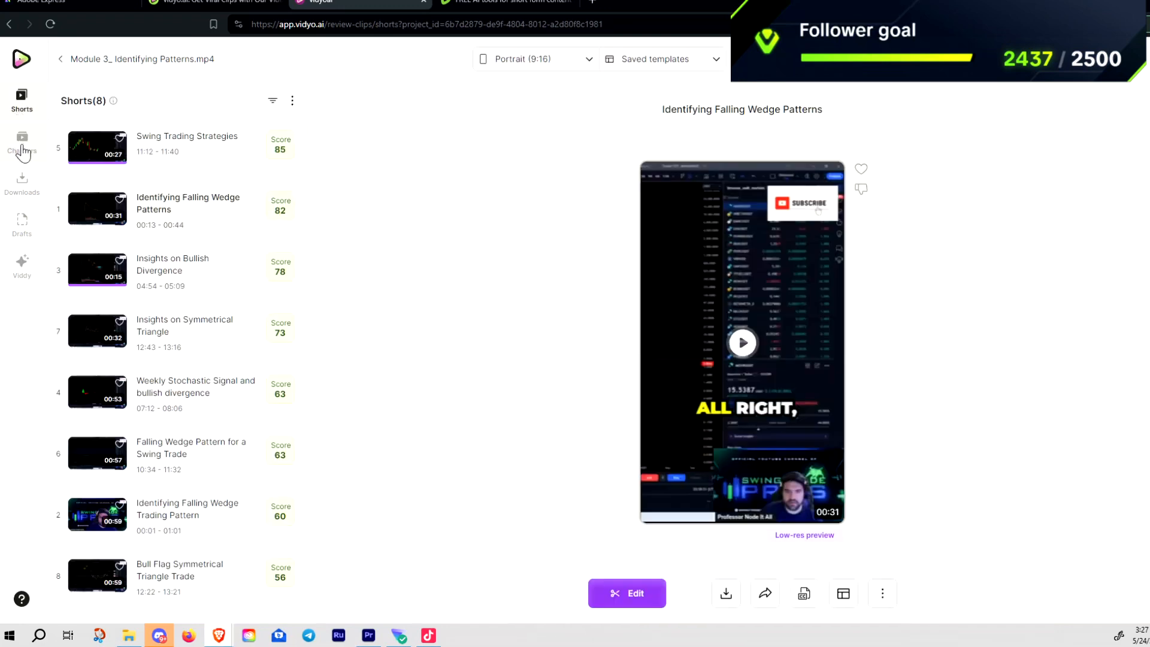
pyautogui.click(23, 143)
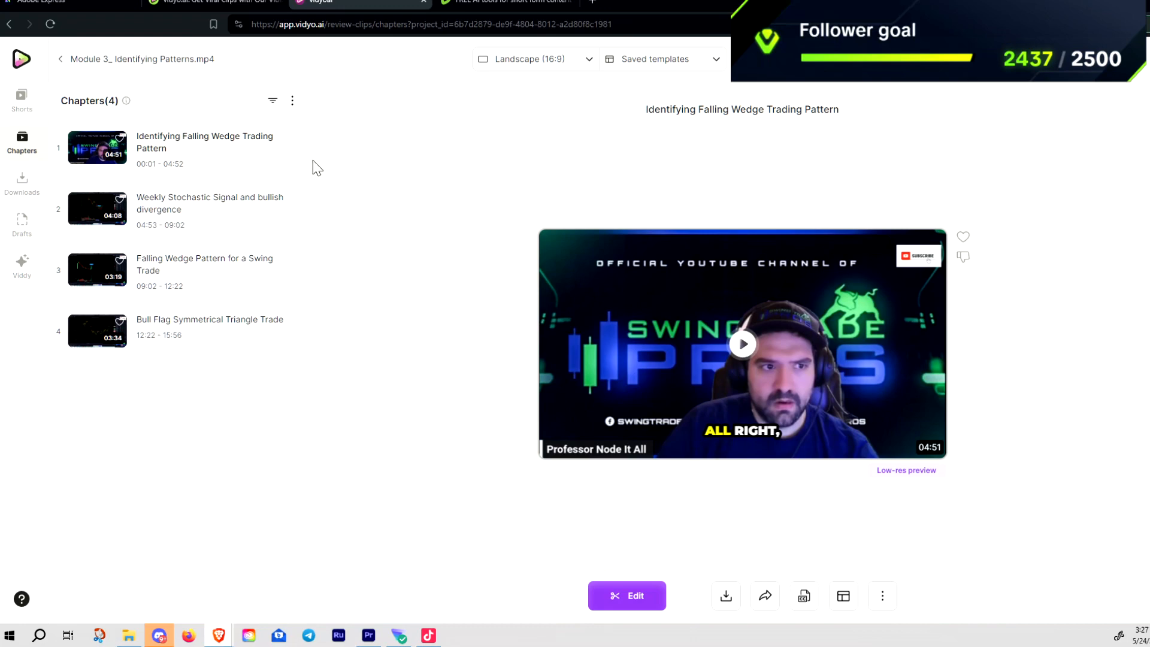
# Step: Switch to the Rumble page with the KLAP short-form content video, and return to the vidyo.ai chapters
pyautogui.click(504, 6)
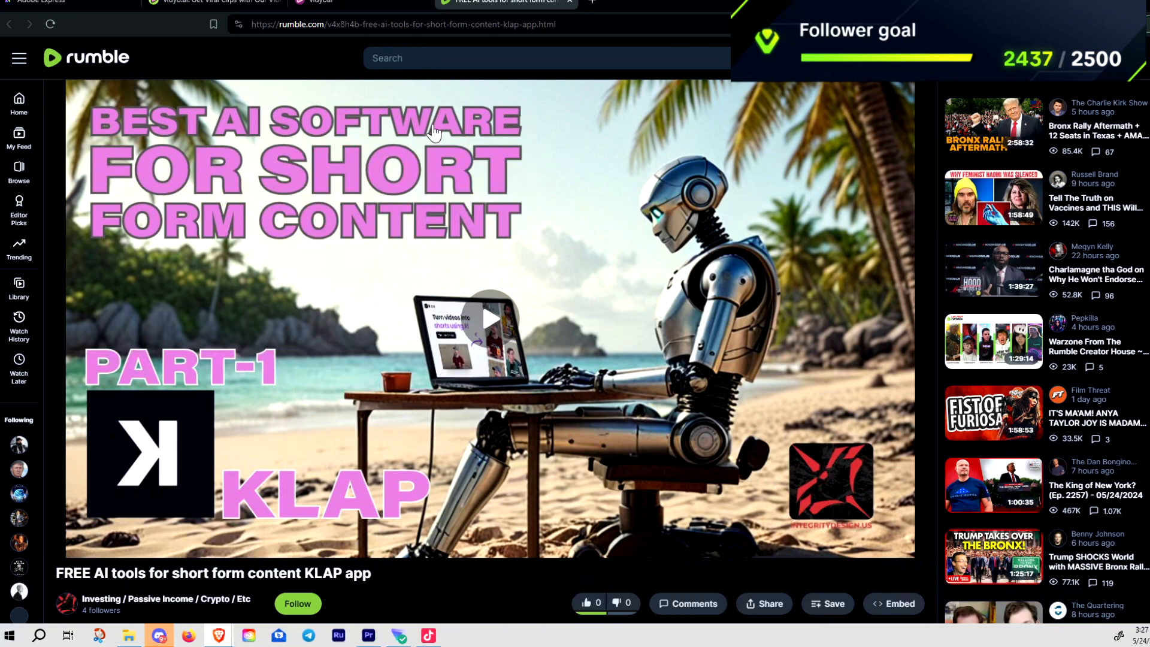
pyautogui.click(353, 3)
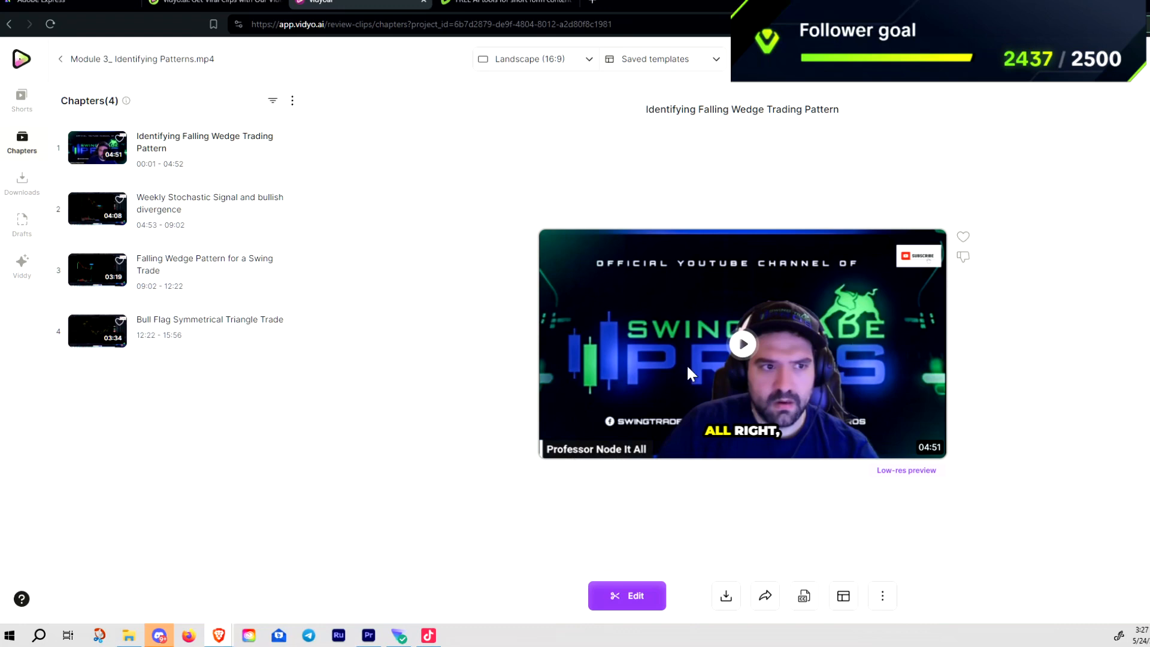
# Step: Play the Identifying Falling Wedge Trading Pattern chapter, sample it at about 1:35, 0:44 and 2:45, and pause it
pyautogui.click(742, 343)
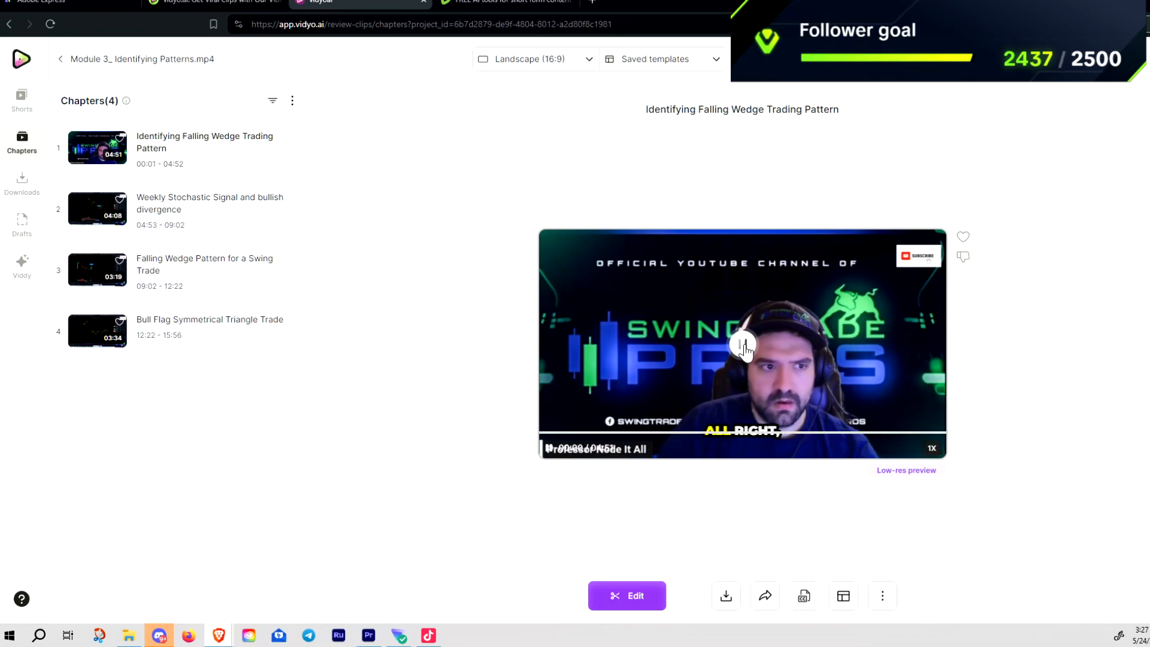
pyautogui.click(668, 432)
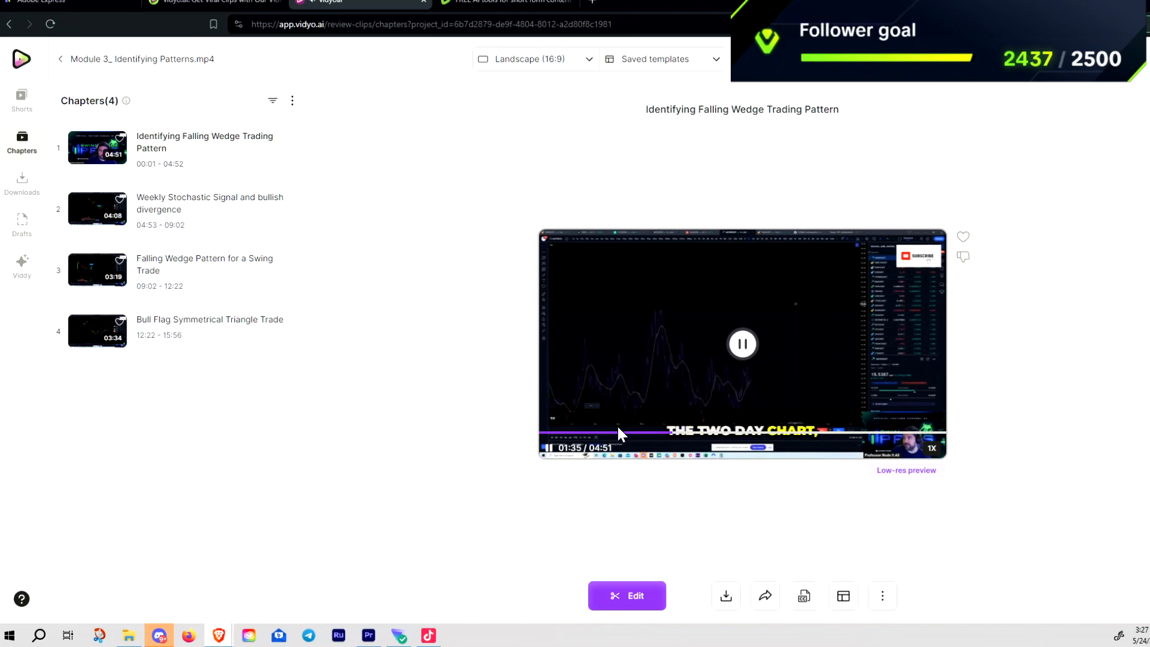
pyautogui.click(600, 431)
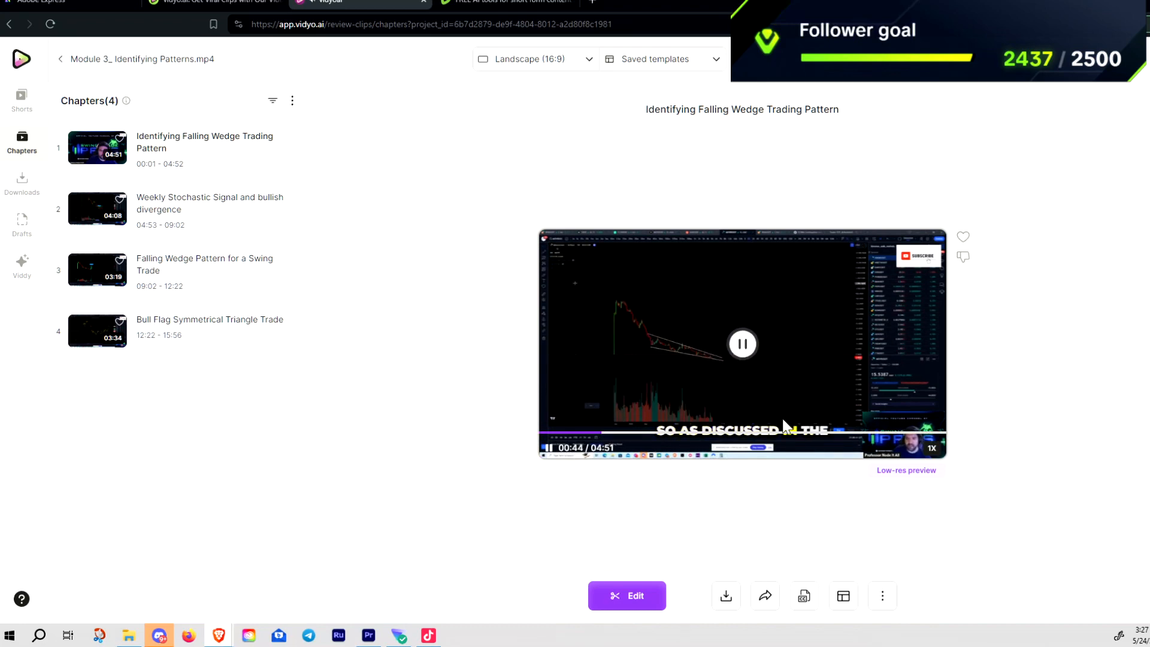
pyautogui.click(785, 436)
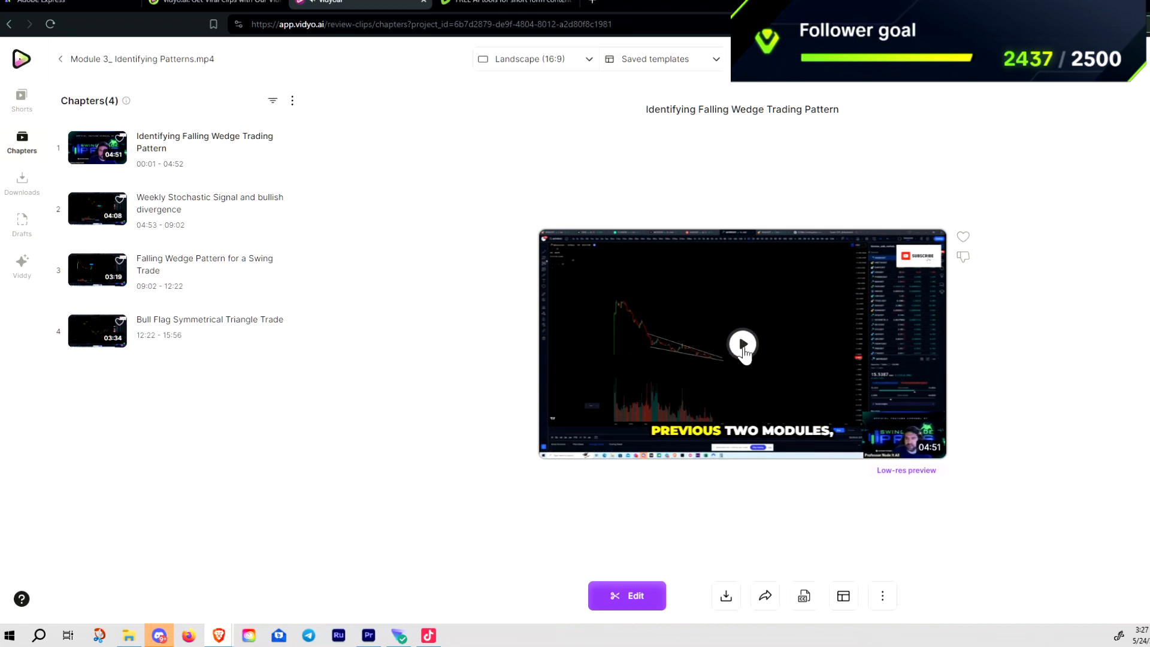
pyautogui.click(745, 359)
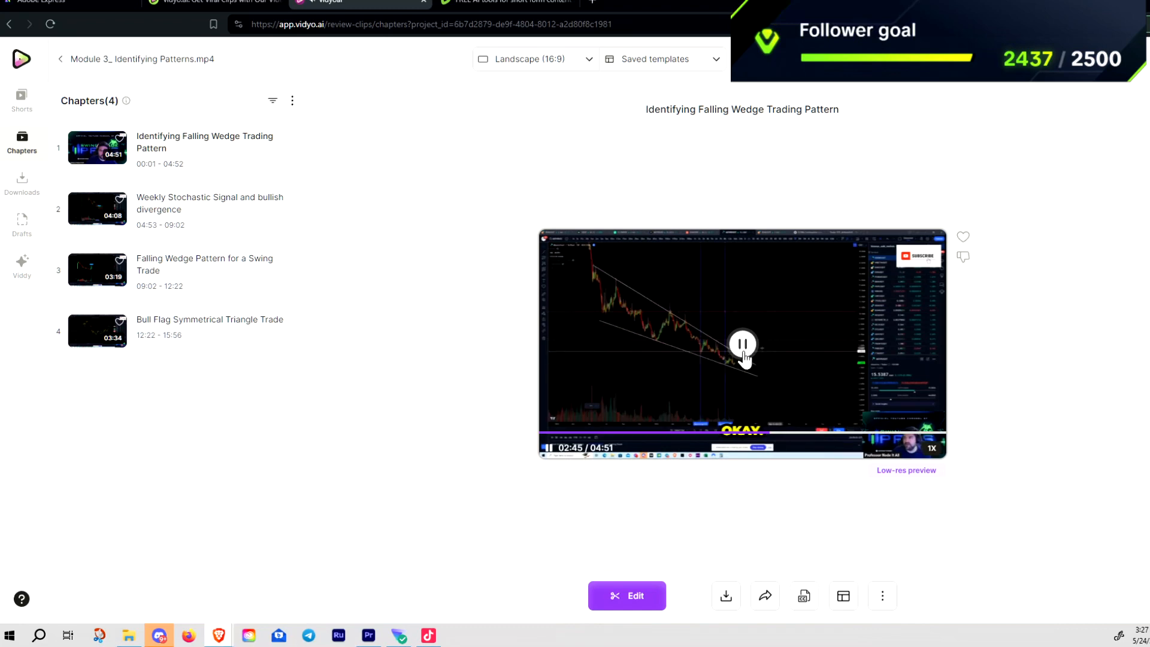
pyautogui.click(753, 378)
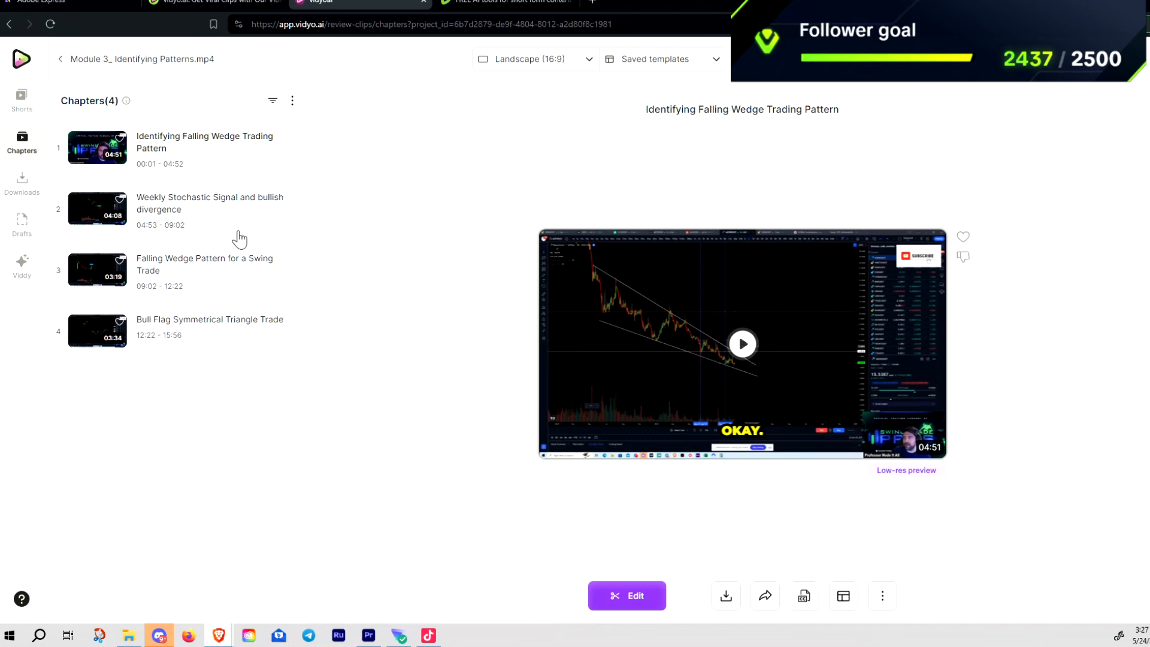
# Step: Open the Swing Trading Strategies short in the editor and apply the first stock template, with blue-highlighted subtitles
pyautogui.click(21, 112)
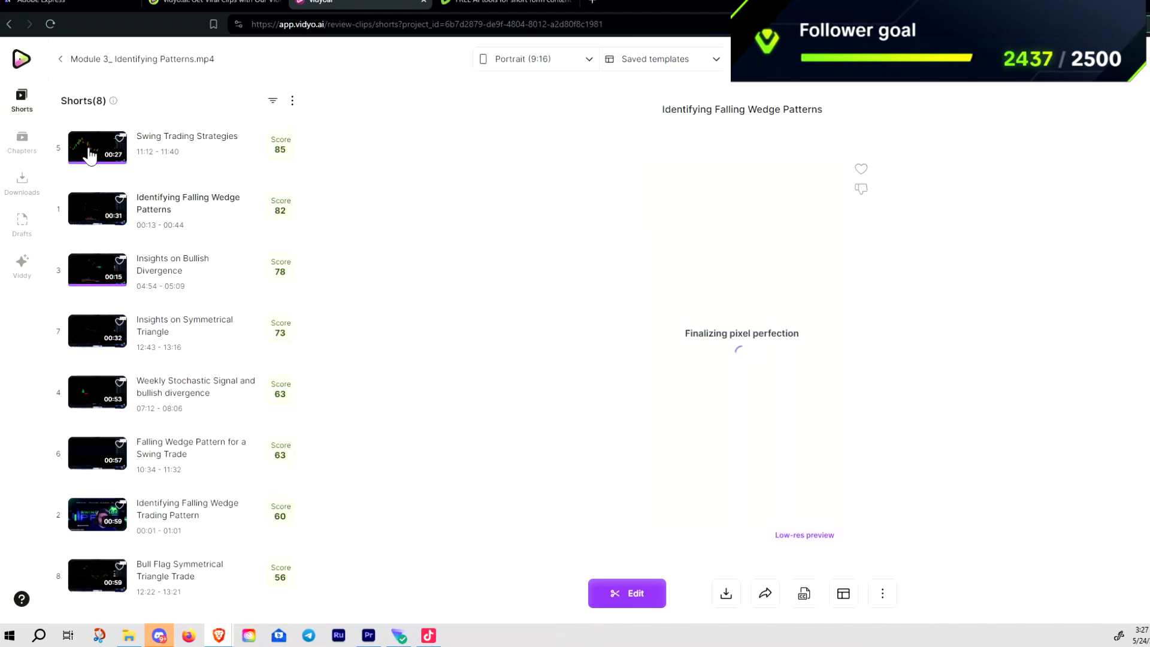
pyautogui.click(90, 156)
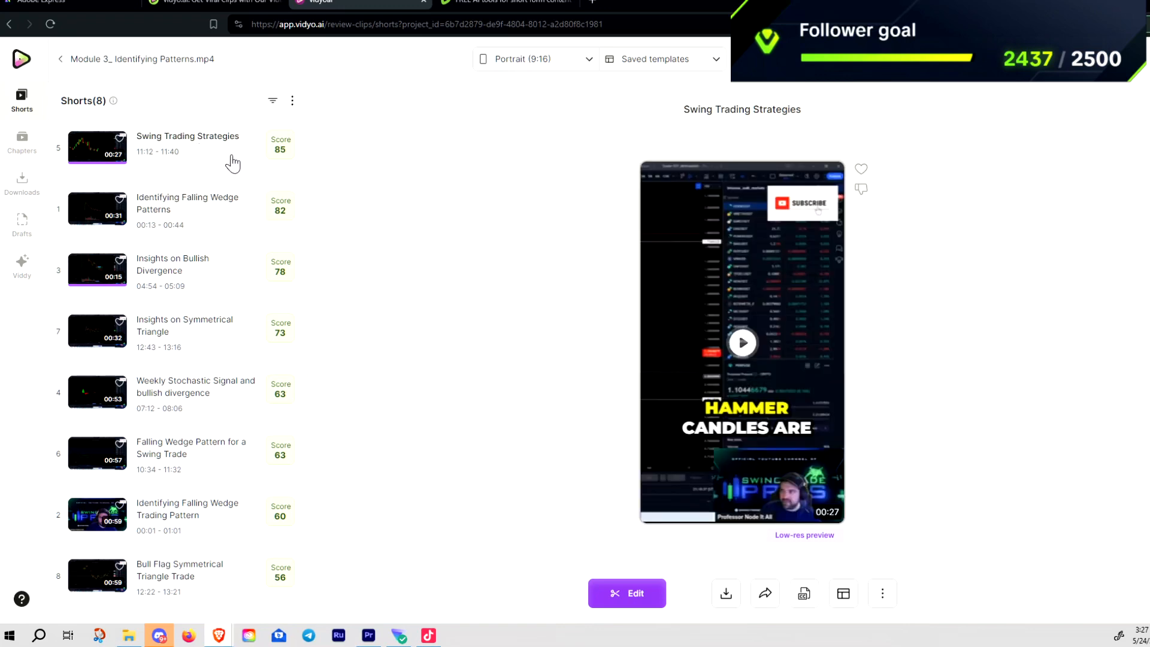
pyautogui.click(623, 594)
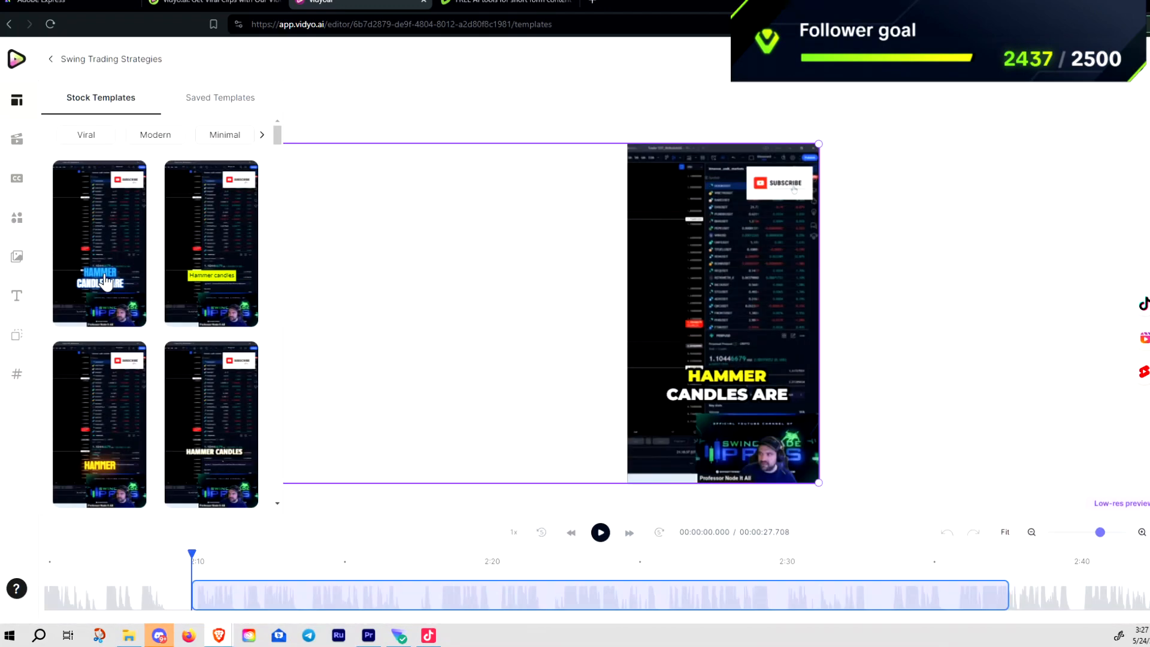
pyautogui.click(105, 276)
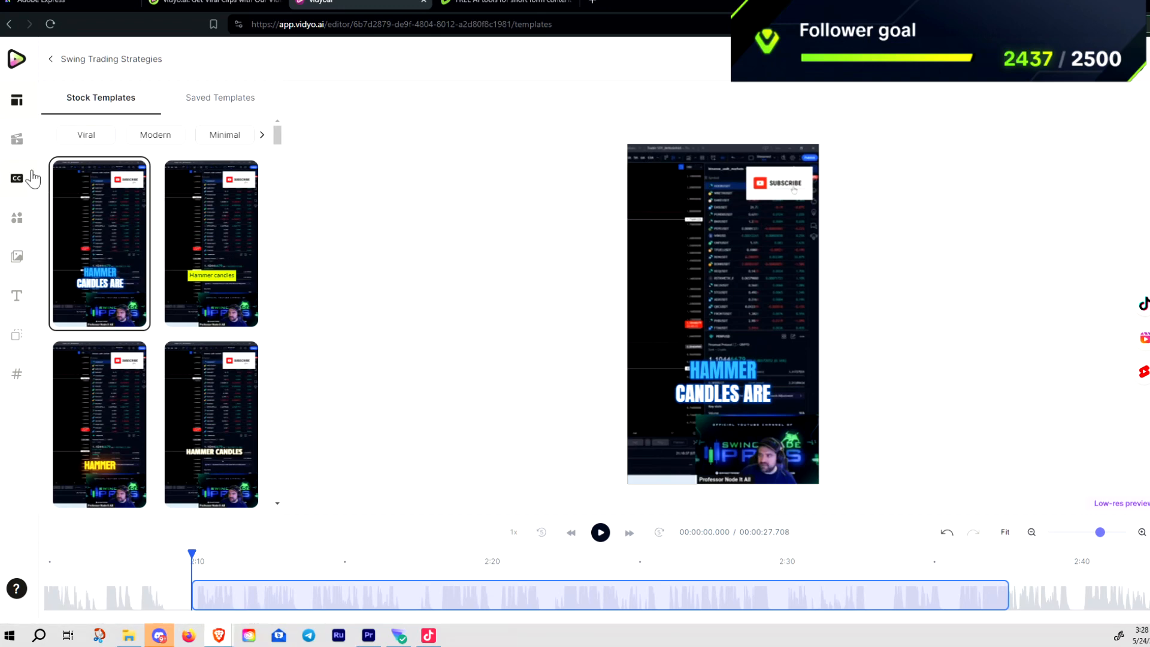
# Step: Enable CutMagic and turn on split screen for both scenes, starting at 0:0:00.000 and 0:0:08.129
pyautogui.click(15, 146)
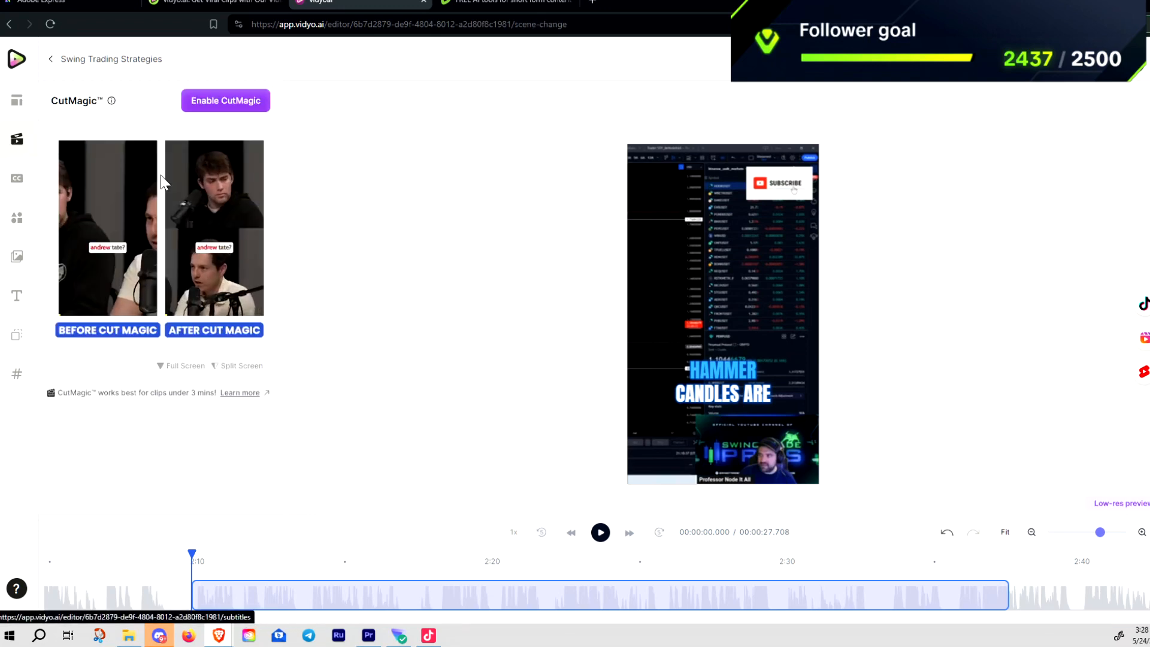
pyautogui.click(244, 103)
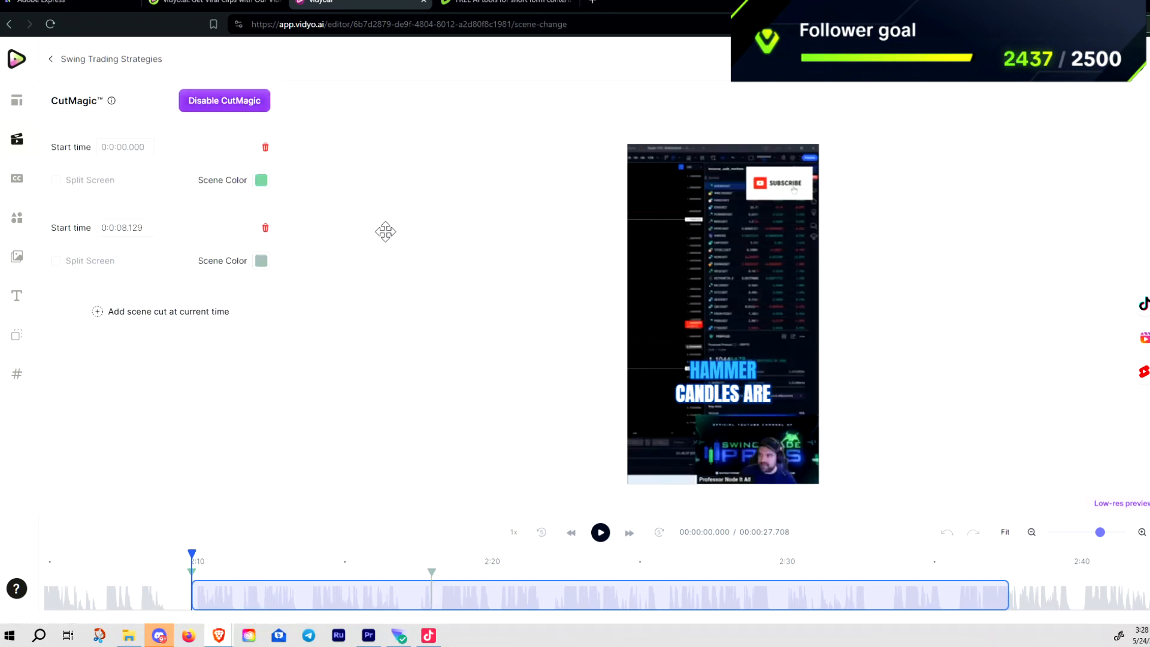
pyautogui.click(56, 179)
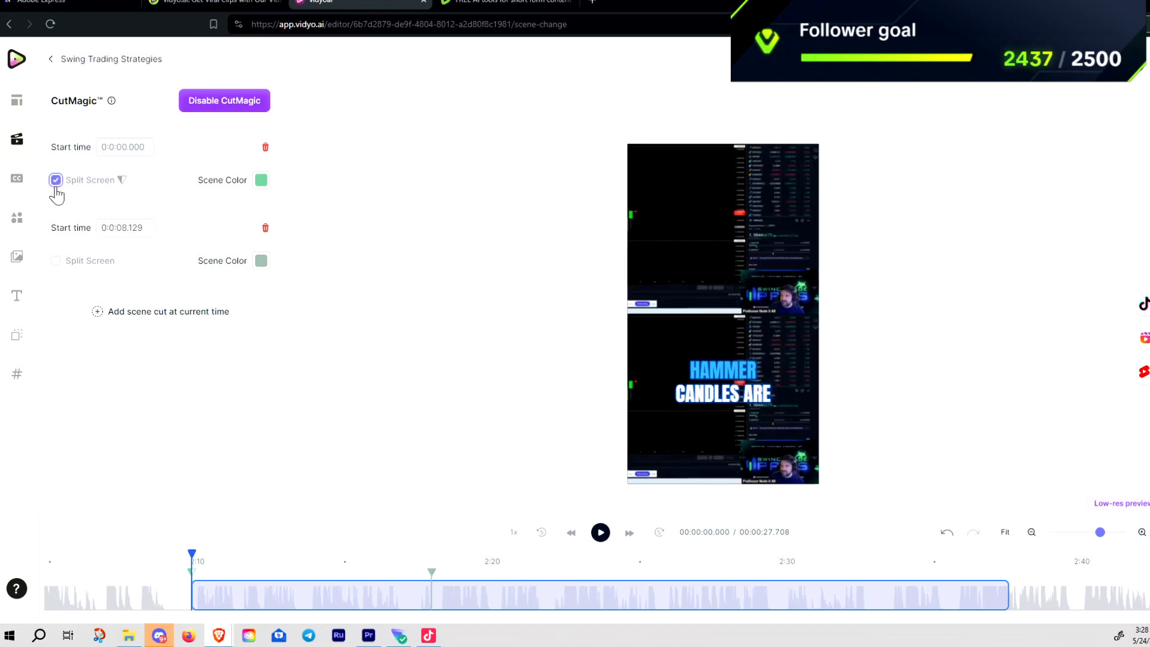
pyautogui.click(55, 260)
# Step: Try enlarging the upper split-screen video and shifting it right to frame the candlesticks, and shrink it back
pyautogui.click(689, 258)
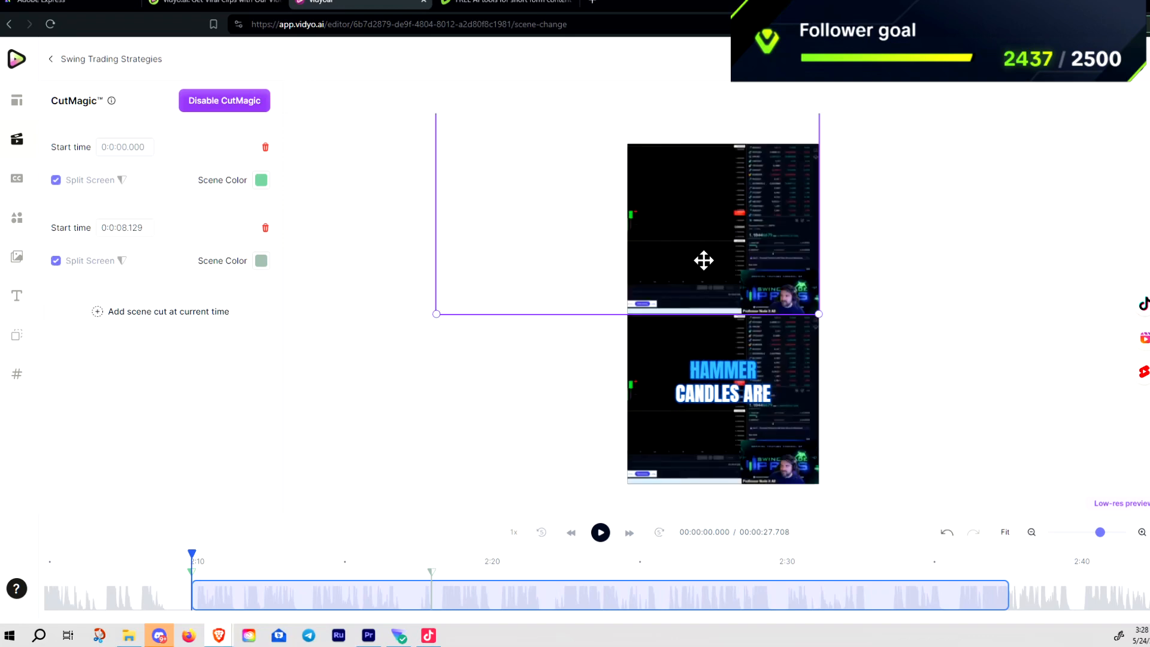
pyautogui.moveTo(819, 316); pyautogui.dragTo(931, 398)
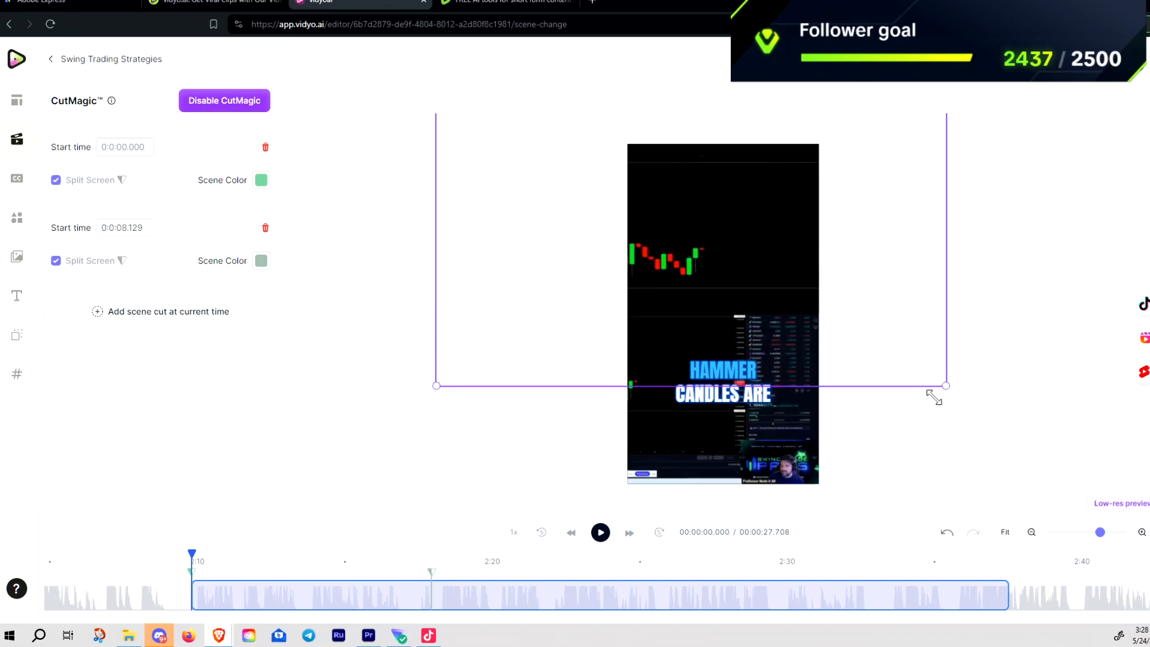
pyautogui.moveTo(778, 257); pyautogui.dragTo(834, 249)
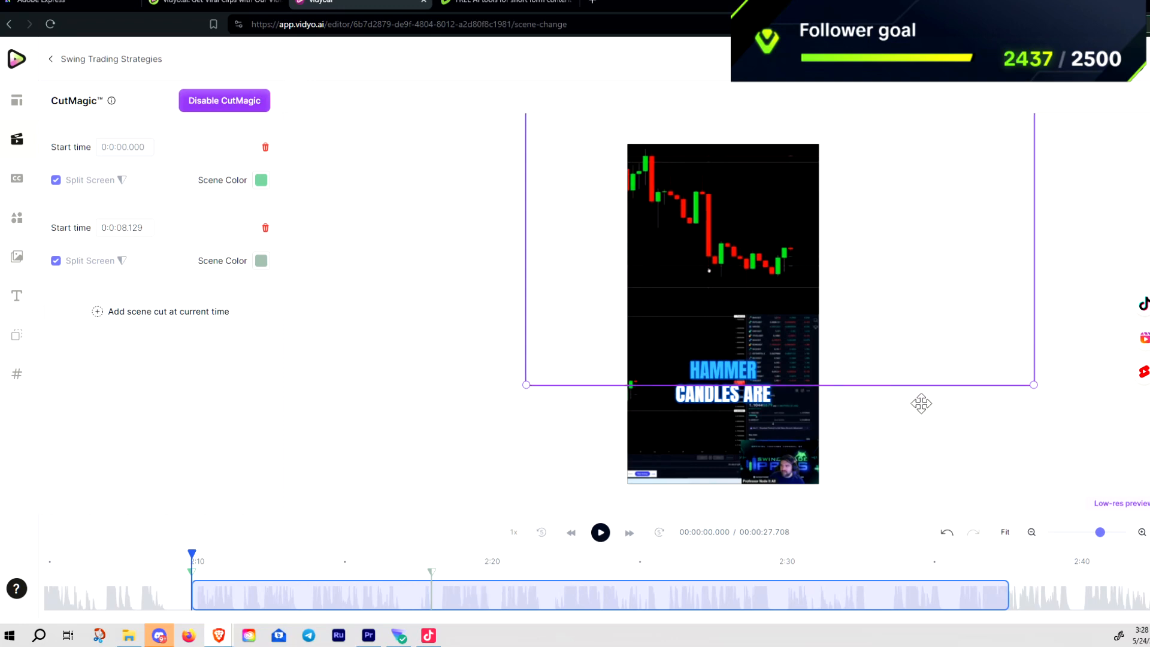
pyautogui.moveTo(1031, 397); pyautogui.dragTo(767, 267)
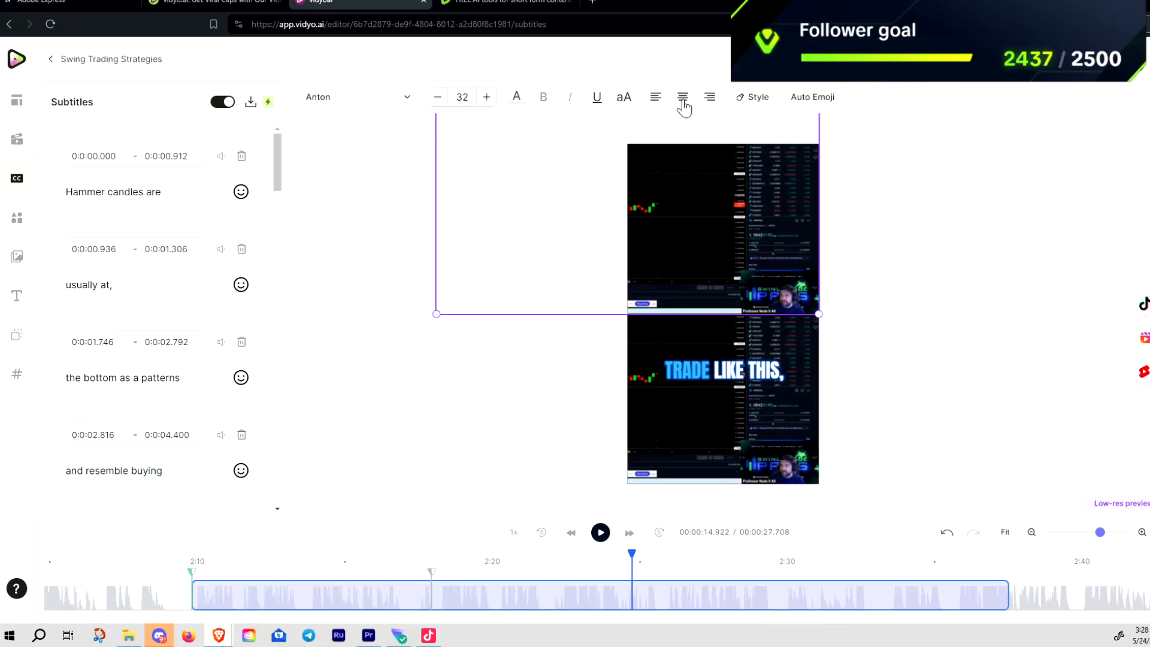
# Step: Change the subtitles' automatic emojis from inline to Vertical Stacked Emoji
pyautogui.click(812, 99)
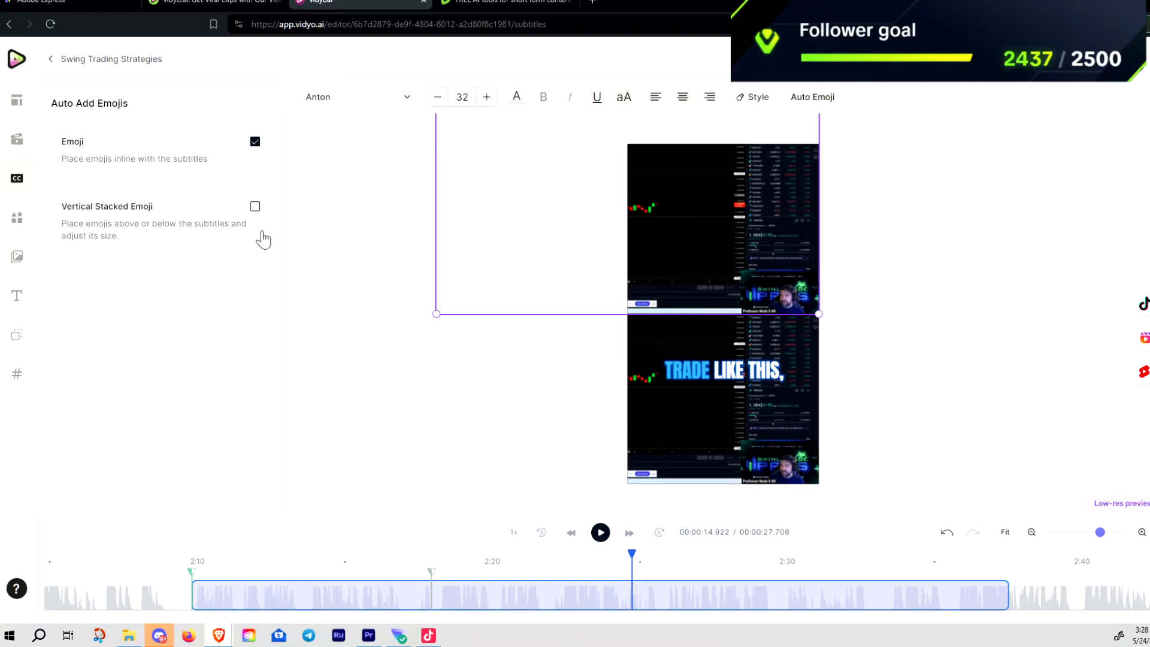
pyautogui.click(255, 206)
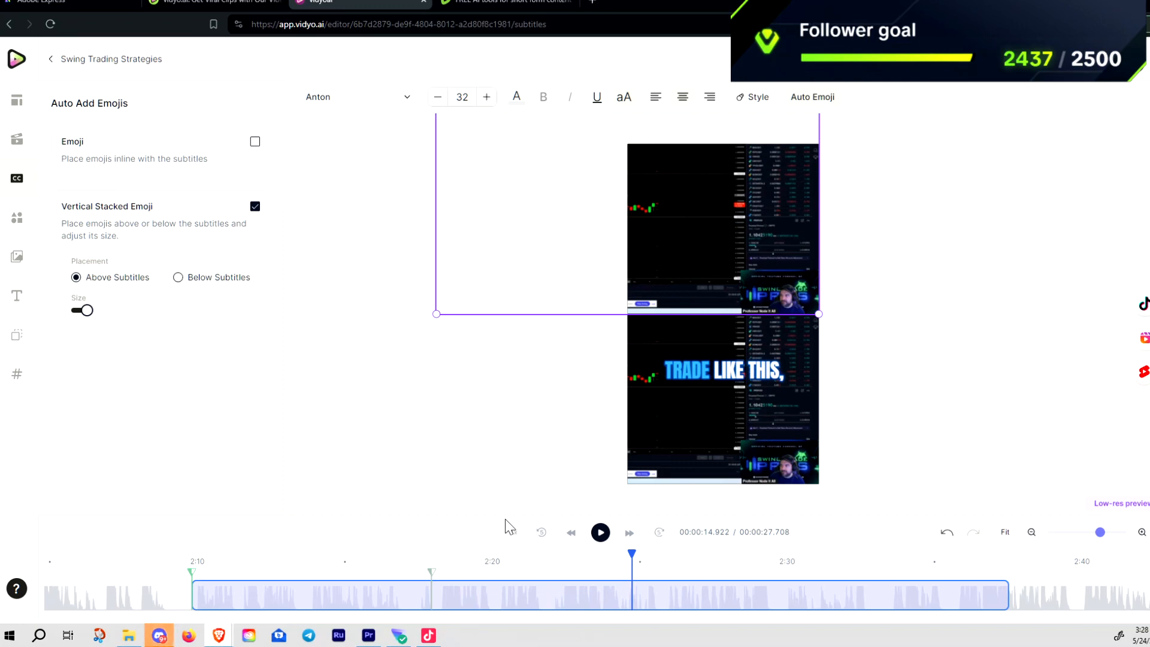
# Step: Add a progress bar to the video and set its color to light blue, 38B6FF
pyautogui.click(18, 223)
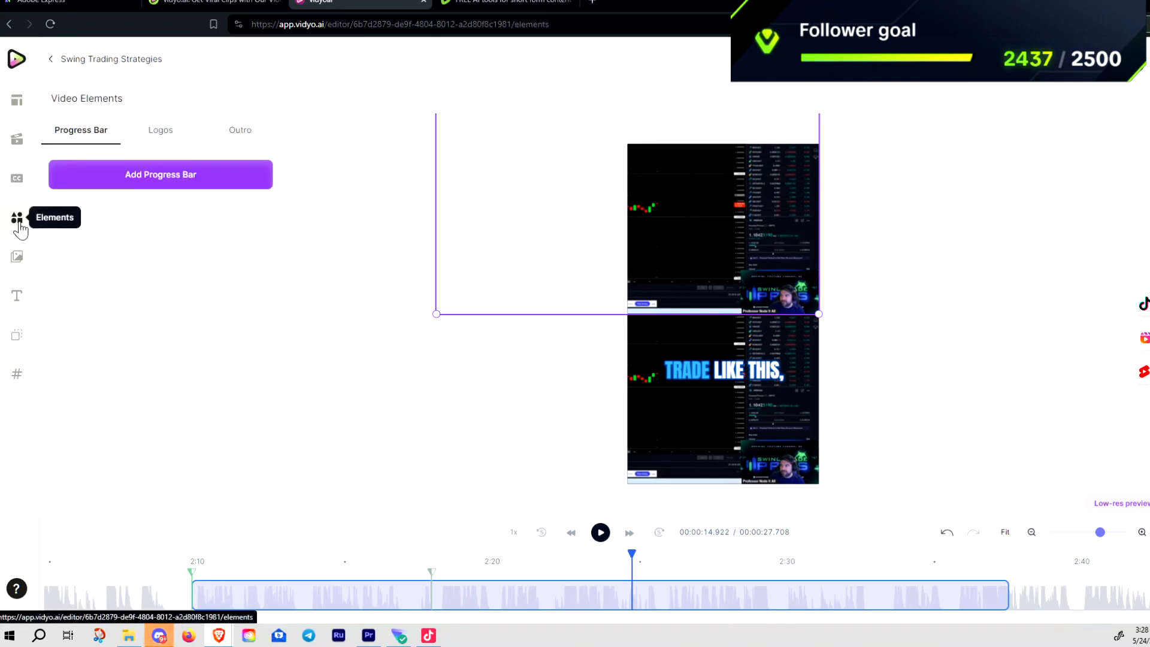
pyautogui.click(137, 194)
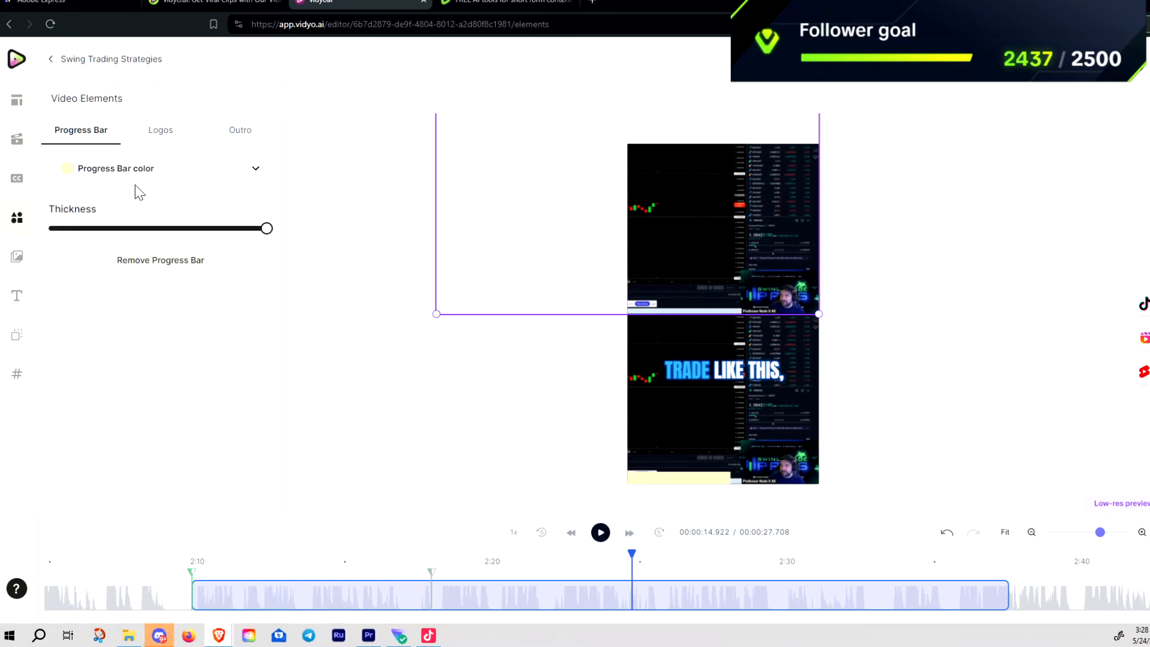
pyautogui.click(256, 171)
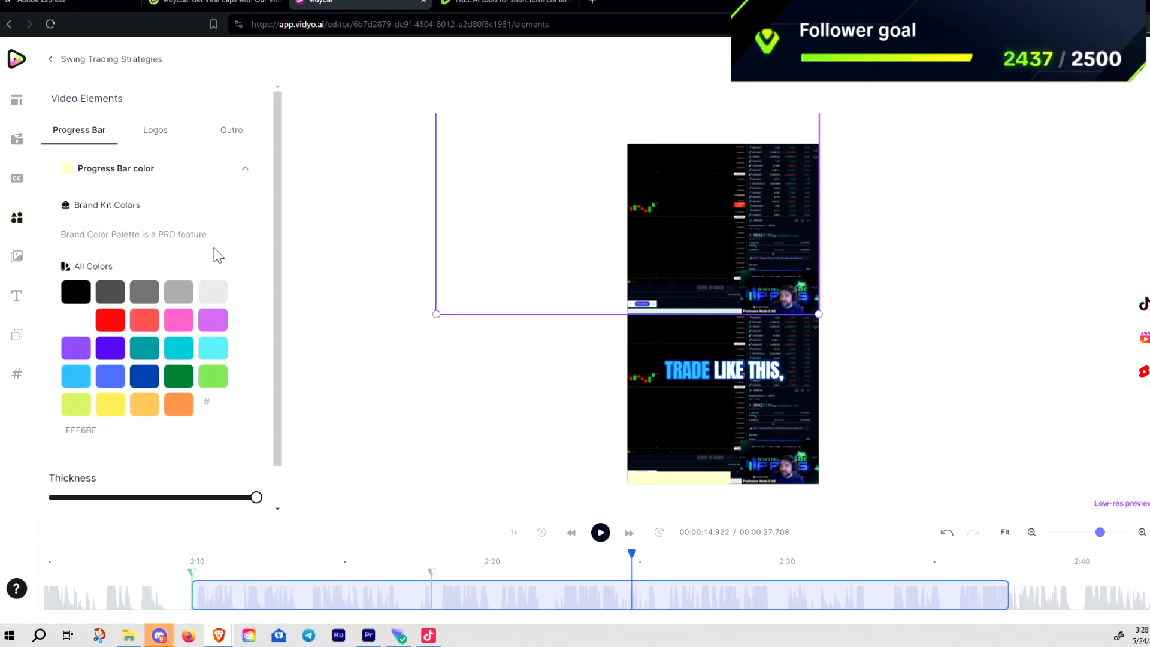
pyautogui.click(71, 380)
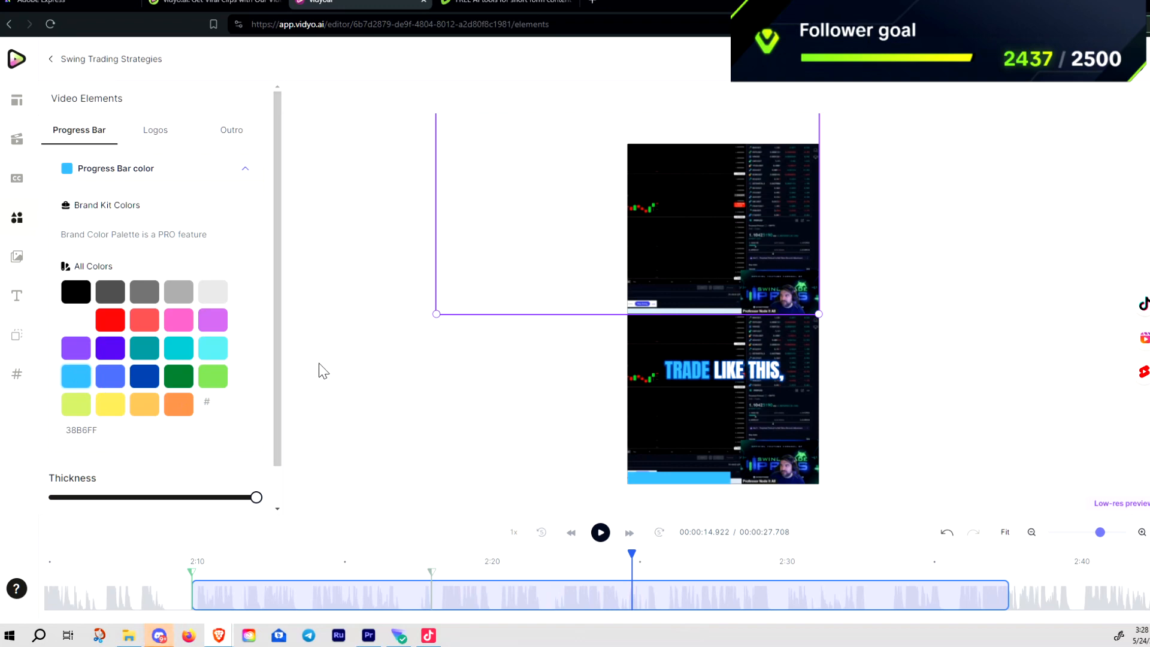
# Step: Reduce the progress bar's thickness to about a third of its maximum, and collapse the color options
pyautogui.scroll(-1, 259, 426)
pyautogui.moveTo(256, 453); pyautogui.dragTo(114, 469)
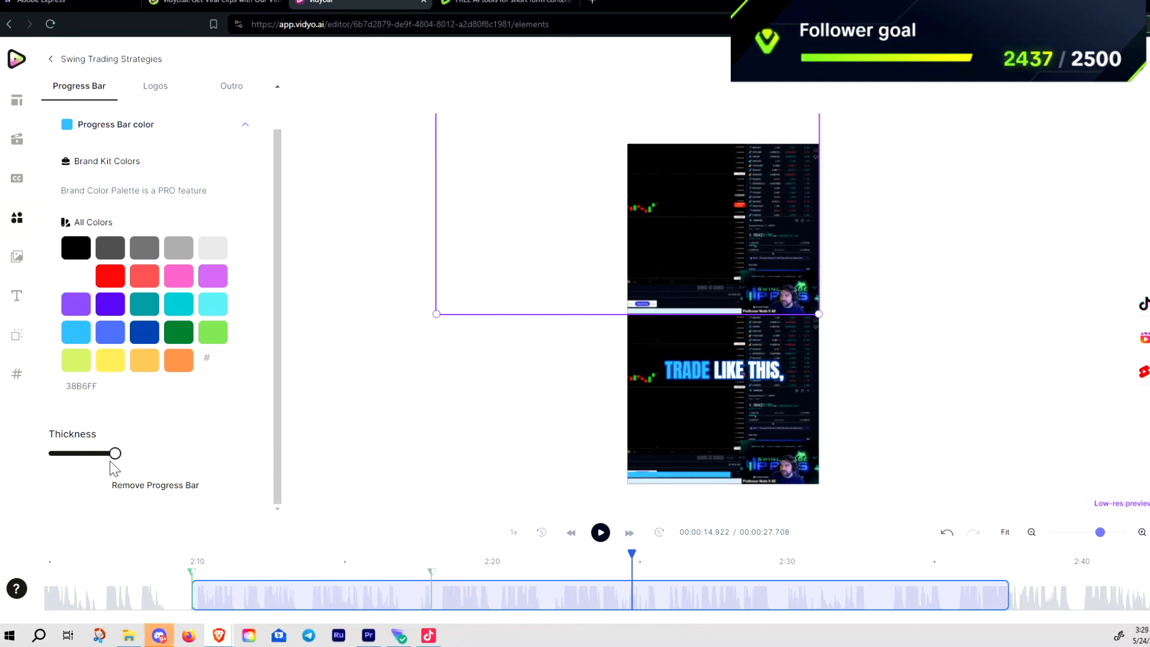
pyautogui.scroll(1, 225, 446)
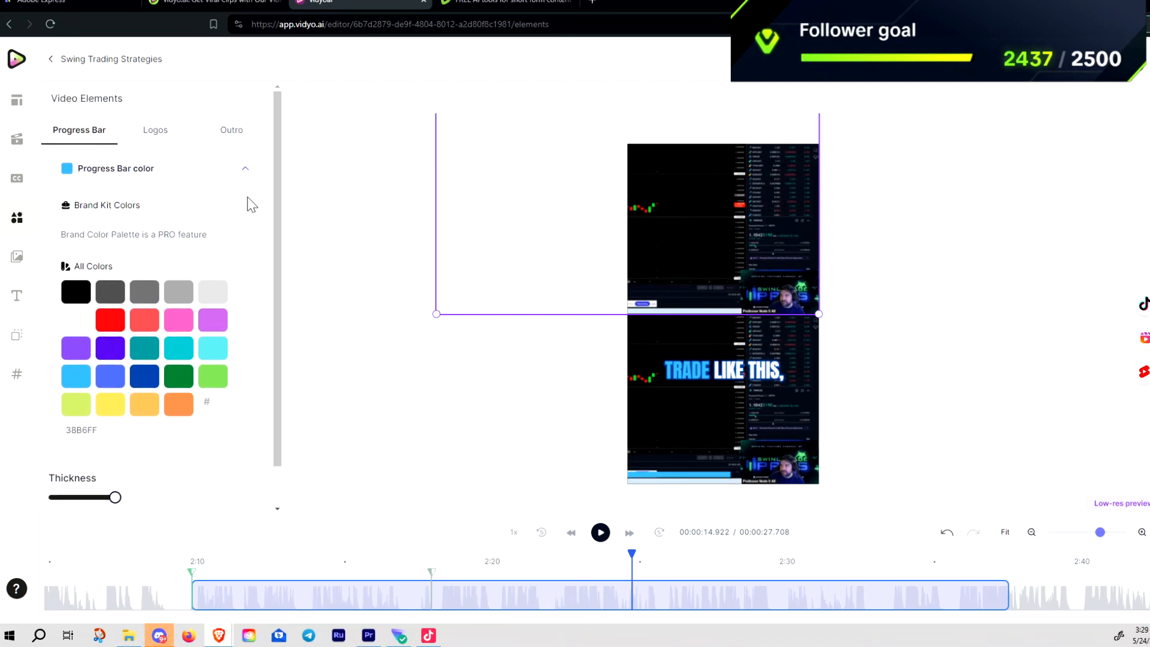
pyautogui.click(245, 171)
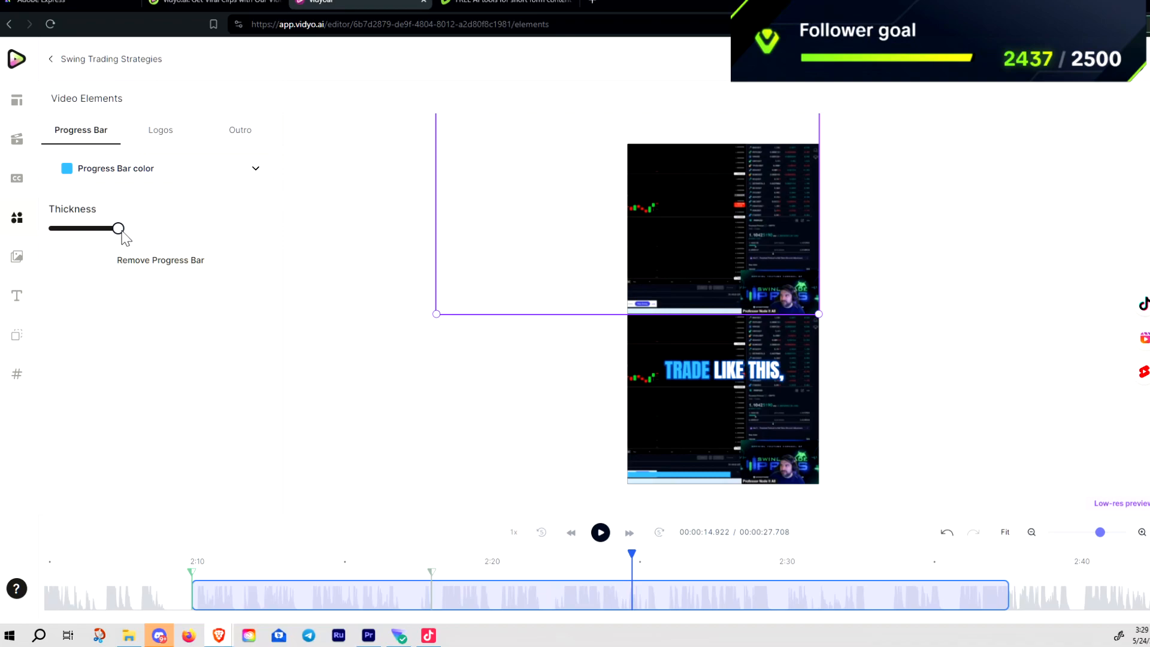
# Step: Increase the progress bar's thickness to about two-thirds of its maximum, open the media library and deselect the upper video
pyautogui.moveTo(119, 229); pyautogui.dragTo(188, 246)
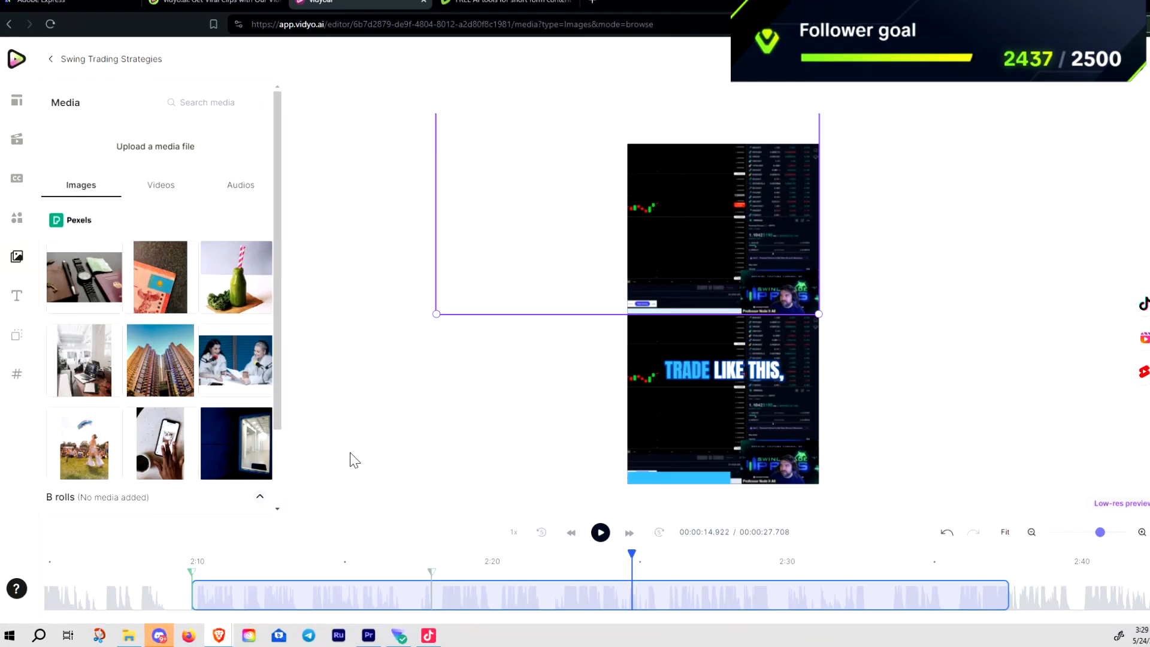
pyautogui.click(536, 399)
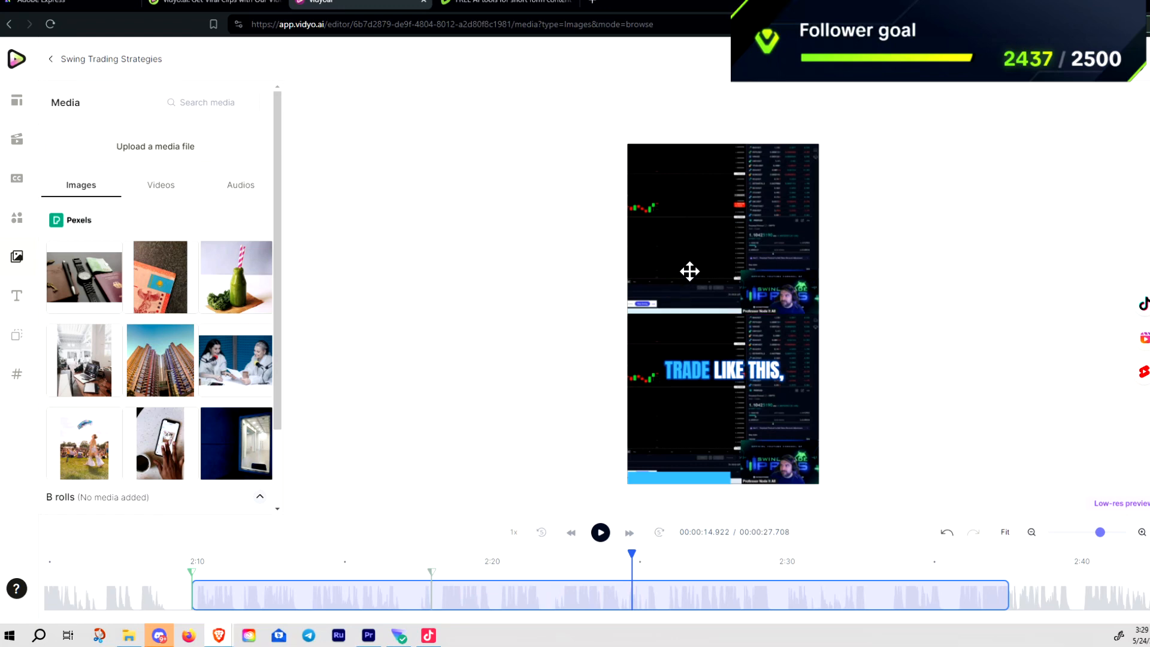
# Step: Shift the upper split-screen video right and slightly down to frame the candlesticks, and preview the framing at about 20.8 seconds
pyautogui.moveTo(631, 557); pyautogui.dragTo(717, 570)
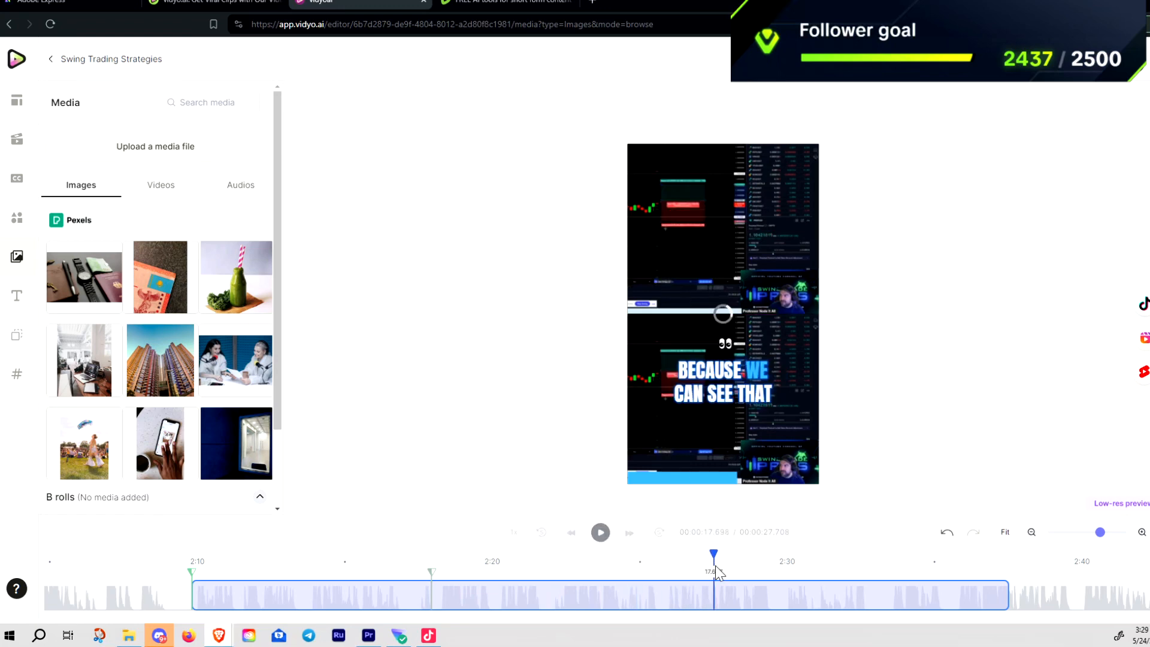
pyautogui.click(703, 244)
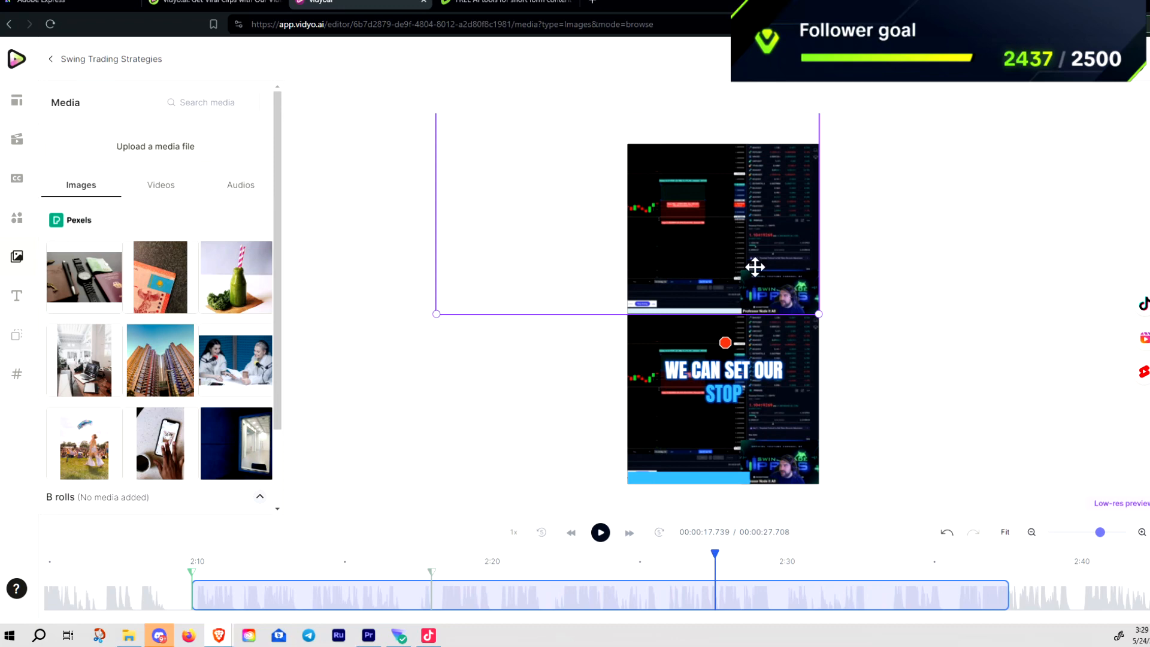
pyautogui.moveTo(730, 244); pyautogui.dragTo(820, 279)
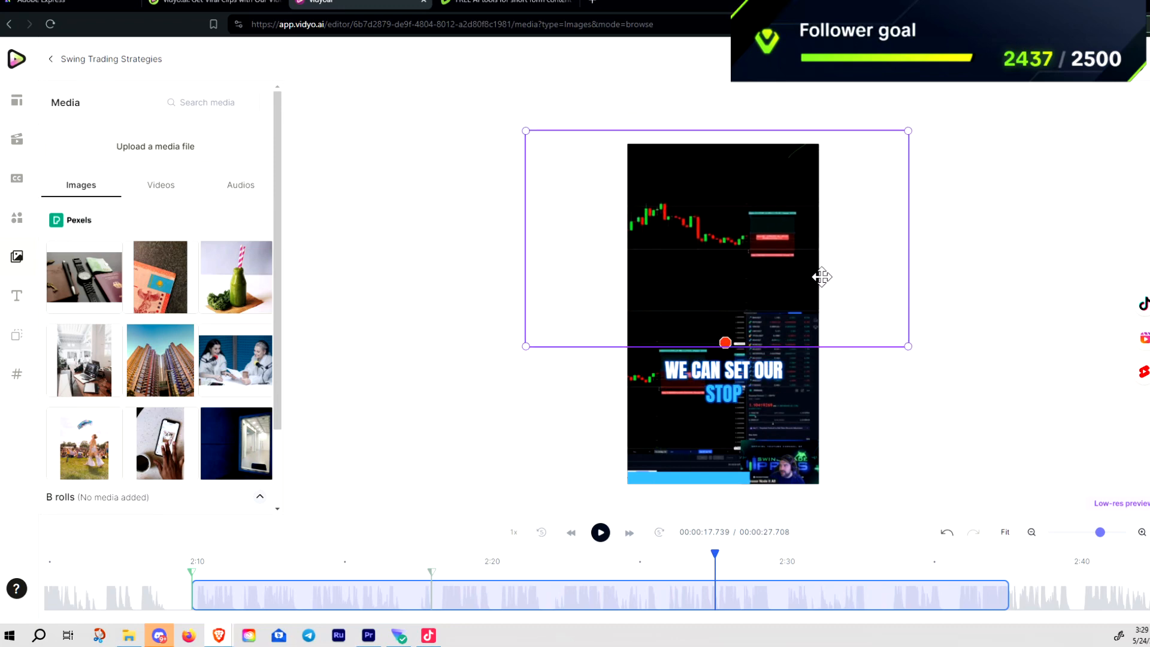
pyautogui.moveTo(721, 558); pyautogui.dragTo(806, 561)
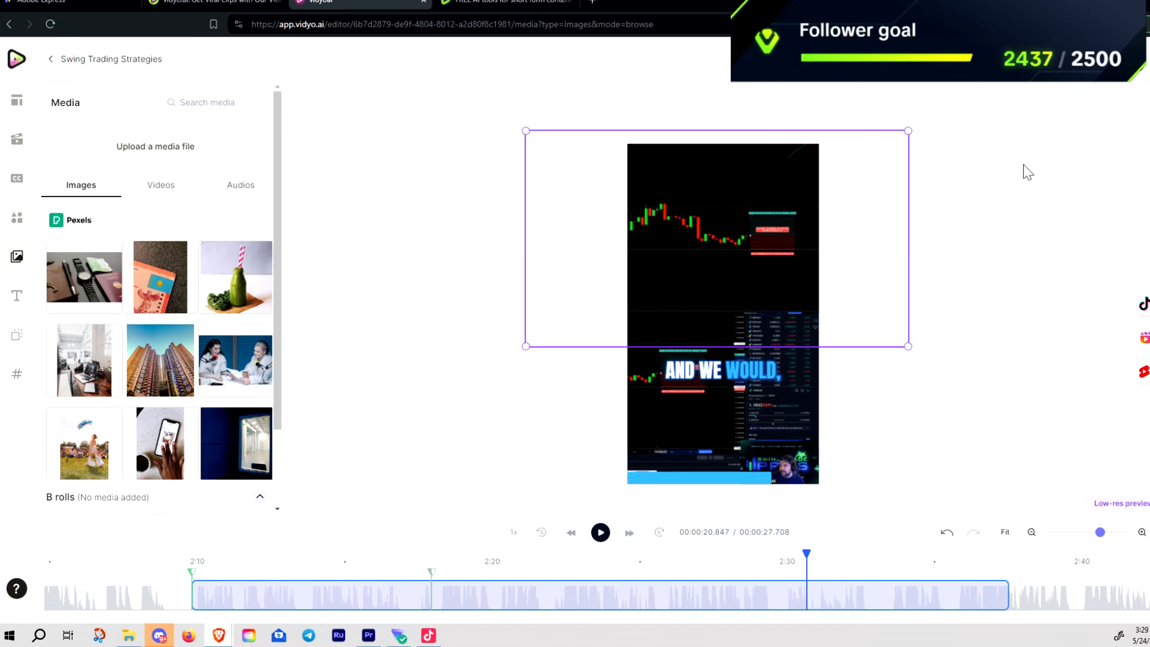
# Step: View the annual upgrade plans, compare with the KLAP video page on Rumble, and close the upgrade offer
pyautogui.click(1036, 69)
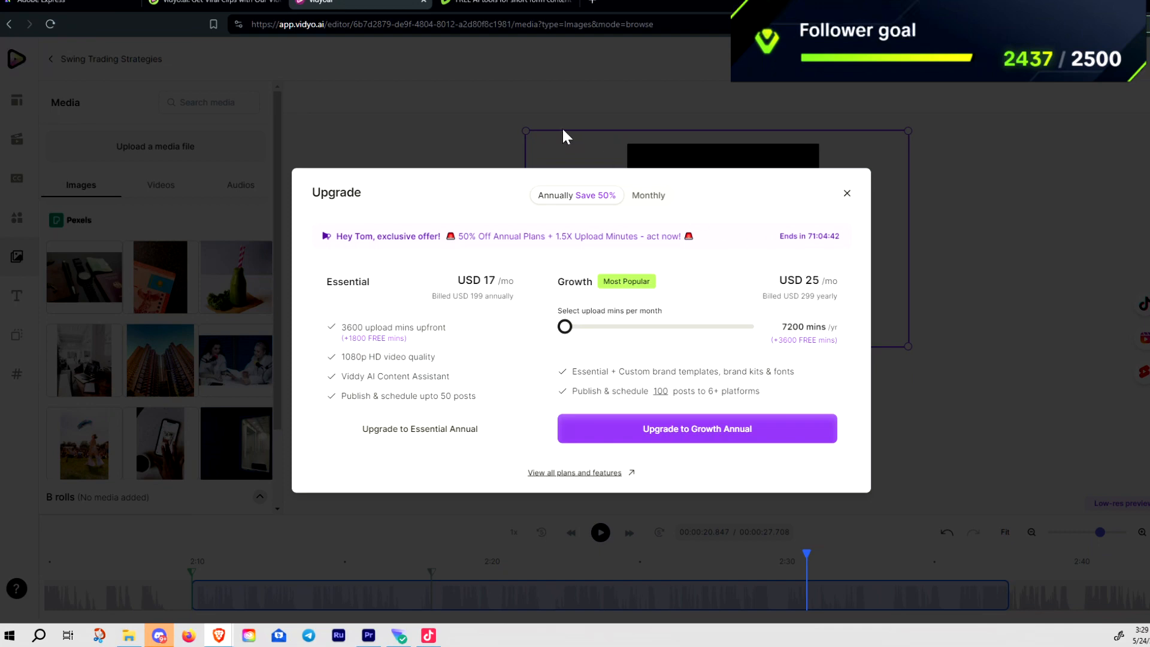
pyautogui.click(524, 5)
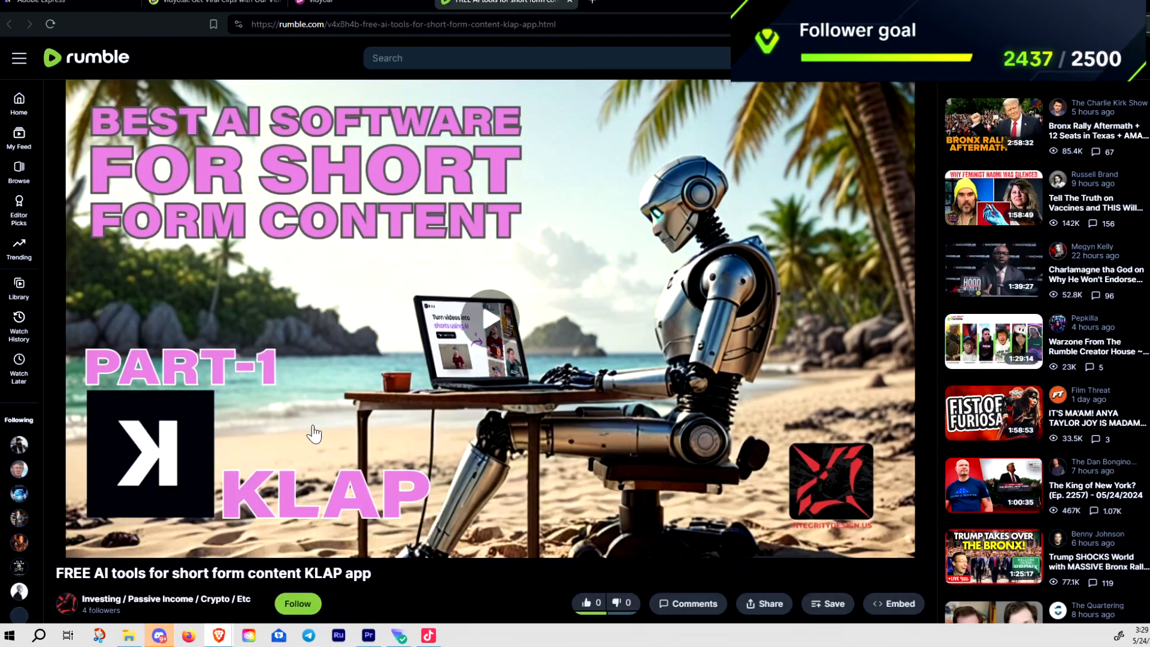
pyautogui.click(353, 2)
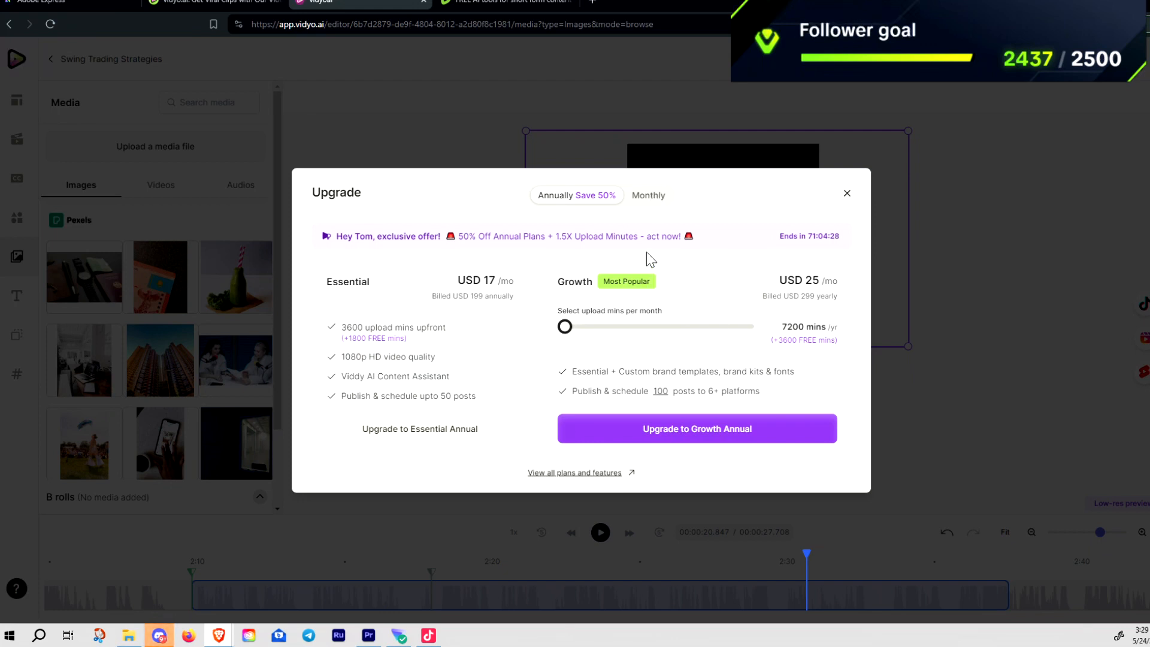
pyautogui.click(847, 194)
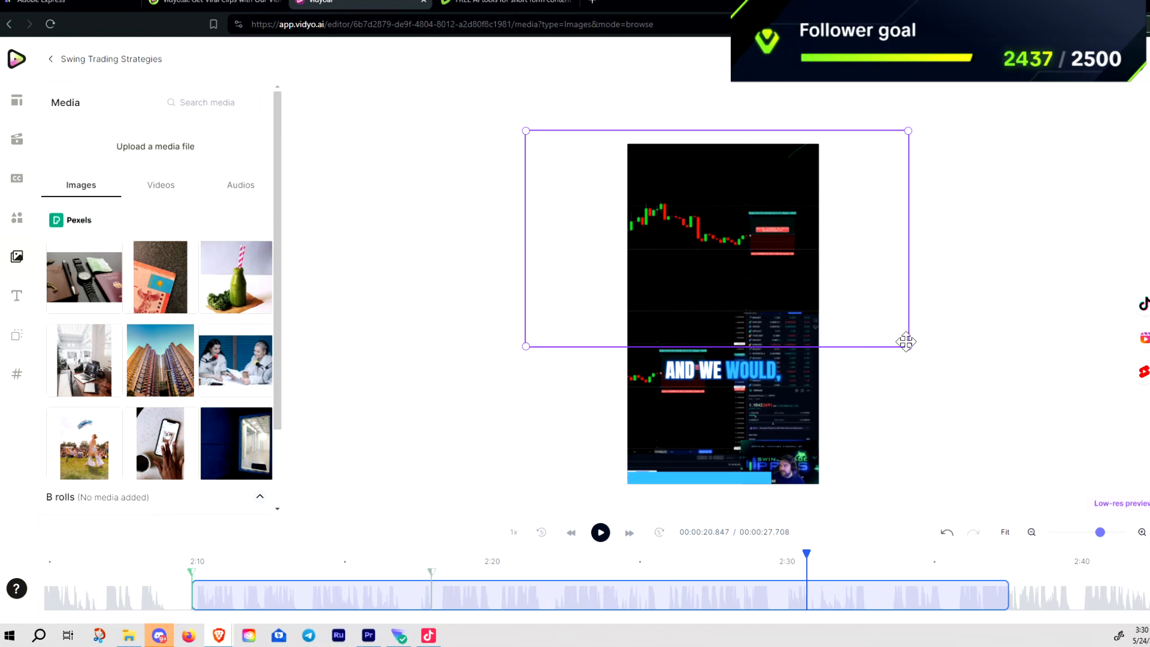
# Step: Nudge the upper split-screen video slightly up and to the right, and open the clip's download settings
pyautogui.moveTo(772, 293); pyautogui.dragTo(772, 288)
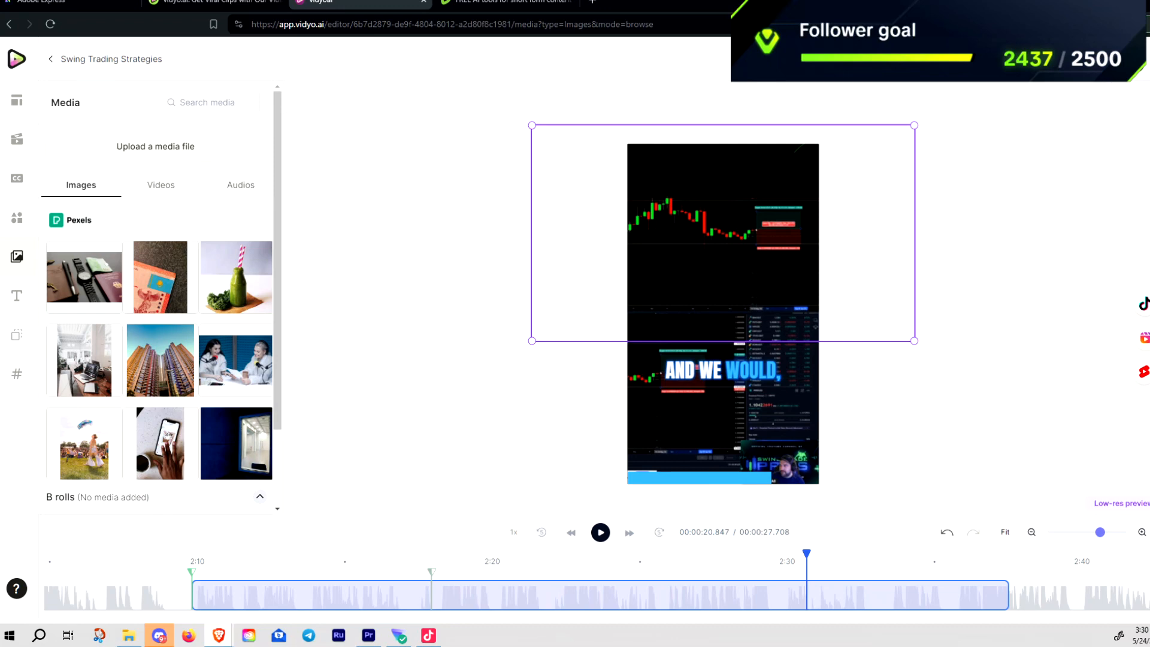
pyautogui.click(1106, 58)
pyautogui.click(1008, 99)
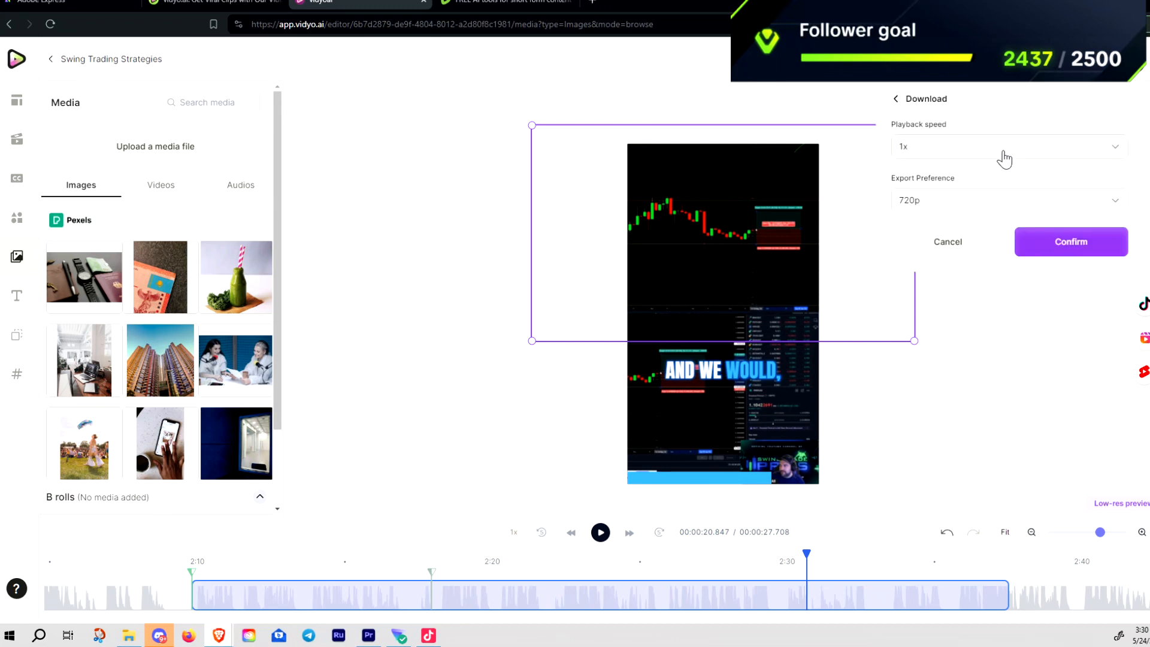
# Step: Try to set the export preference to 1080p, and dismiss the upgrade offer
pyautogui.click(1058, 206)
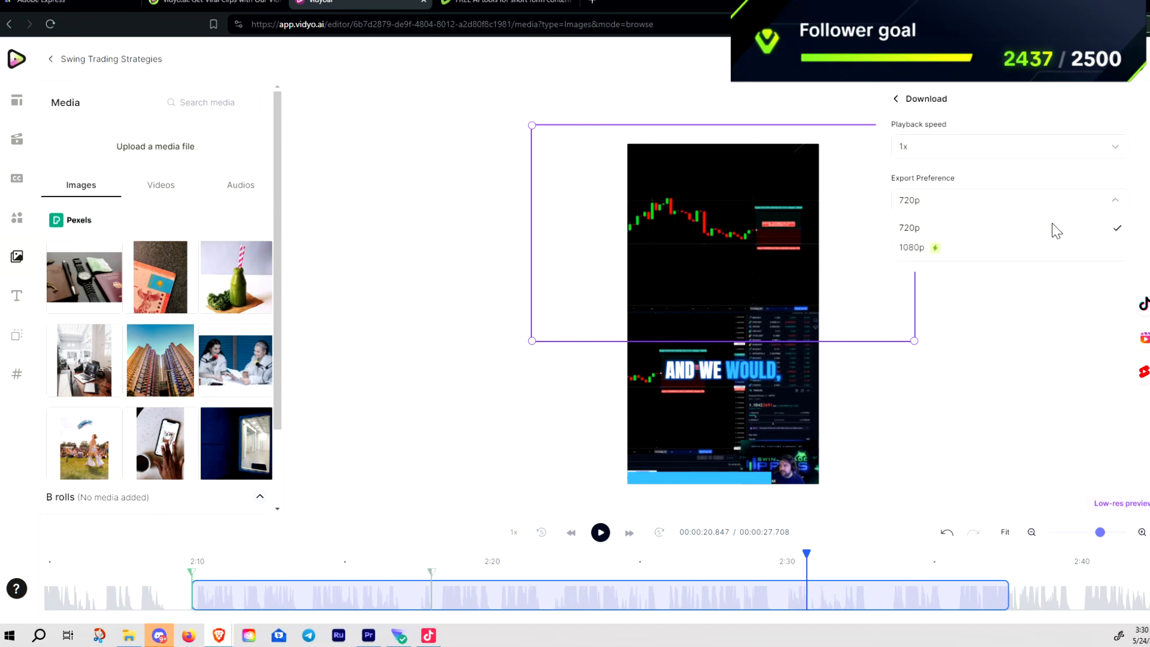
pyautogui.click(951, 249)
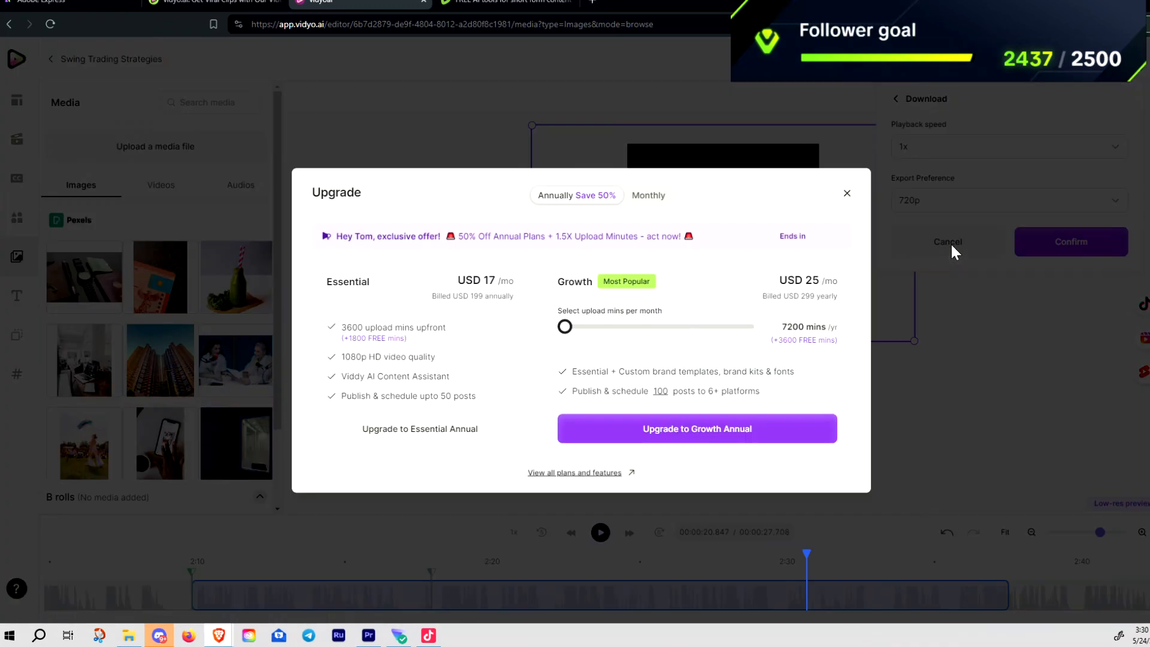
pyautogui.click(847, 195)
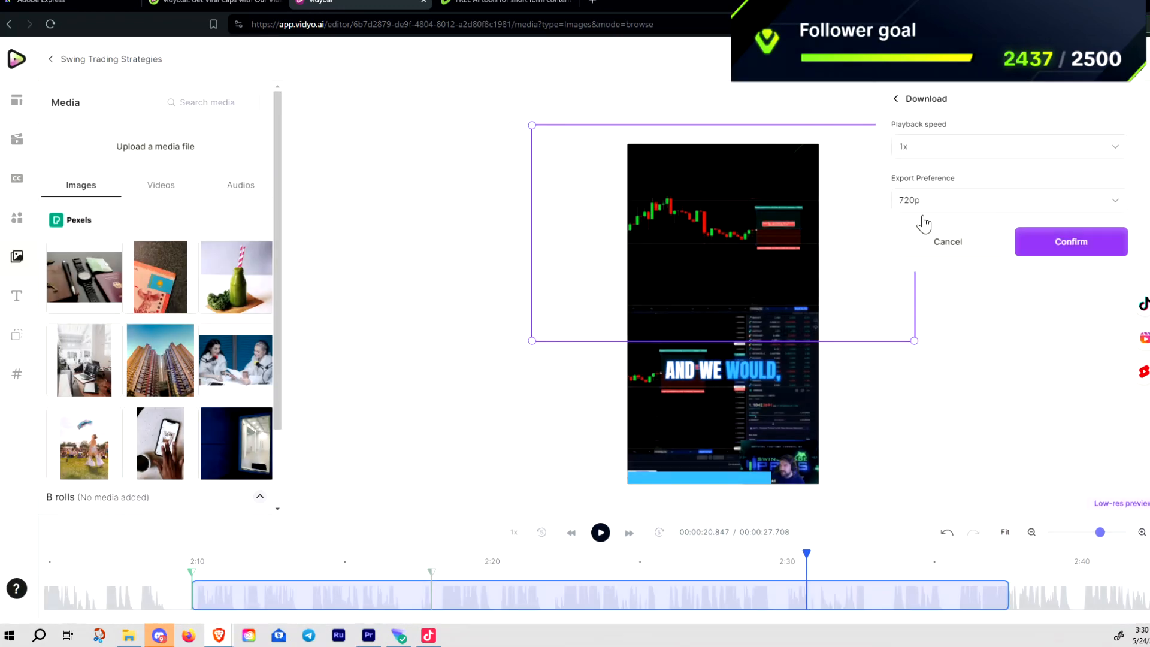
# Step: Confirm the clip's download at 1x playback speed and 720p, and deselect the upper video
pyautogui.click(1066, 253)
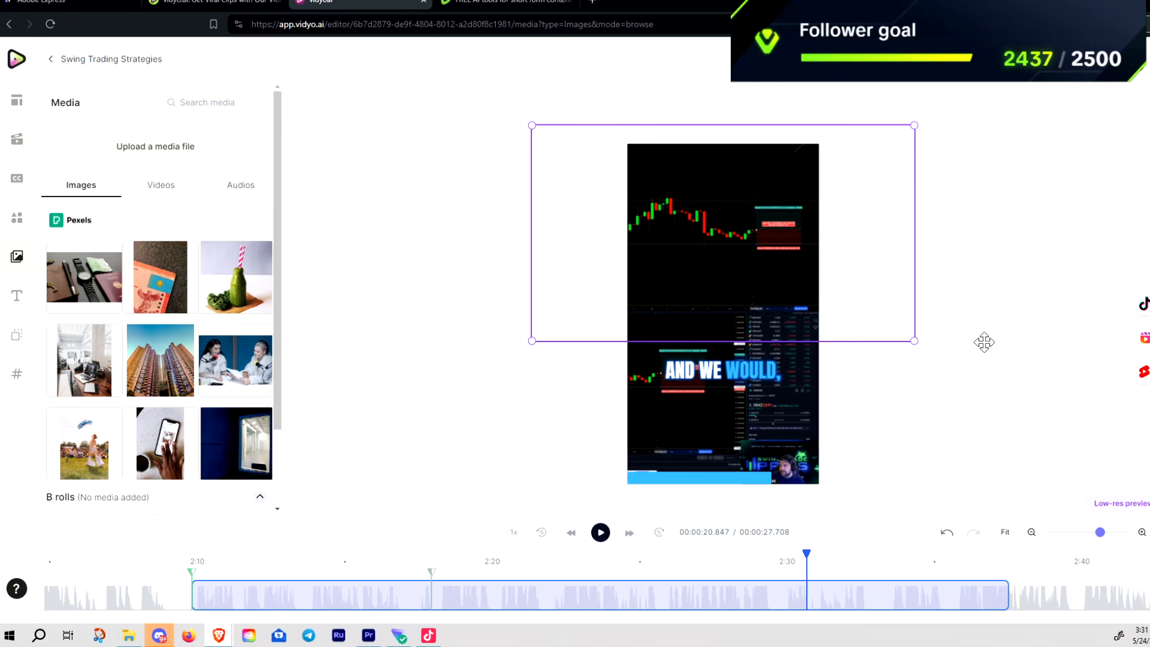
pyautogui.click(988, 404)
pyautogui.click(952, 383)
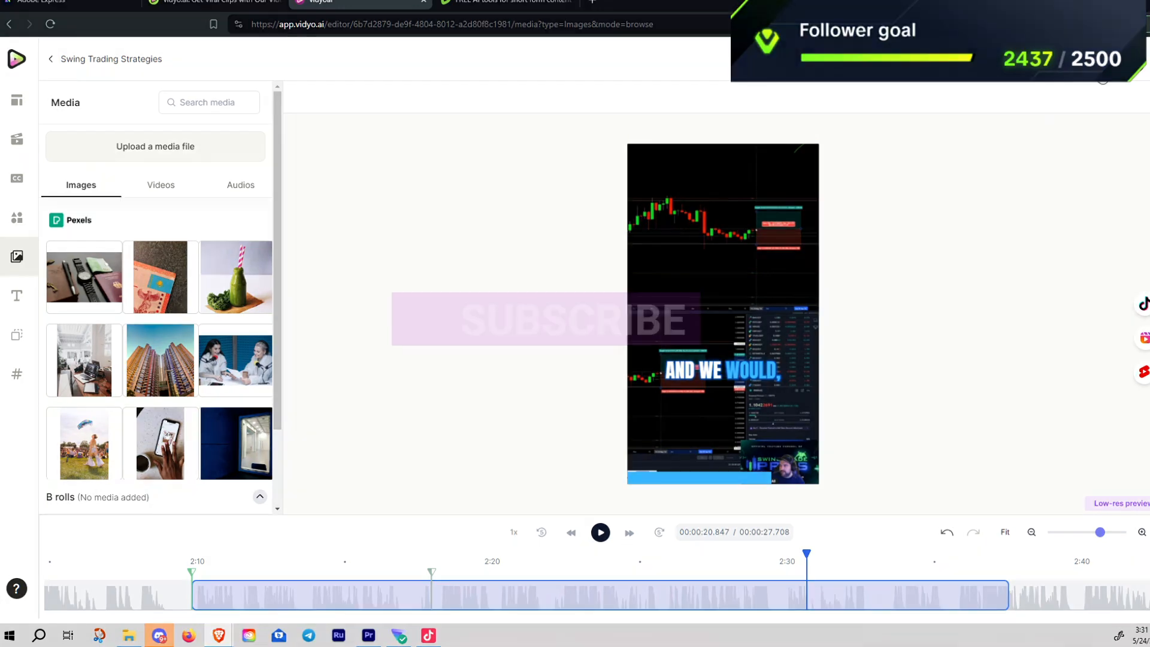
# Step: Switch to the Rumble page of the KLAP app video and read through its description and links
pyautogui.click(505, 4)
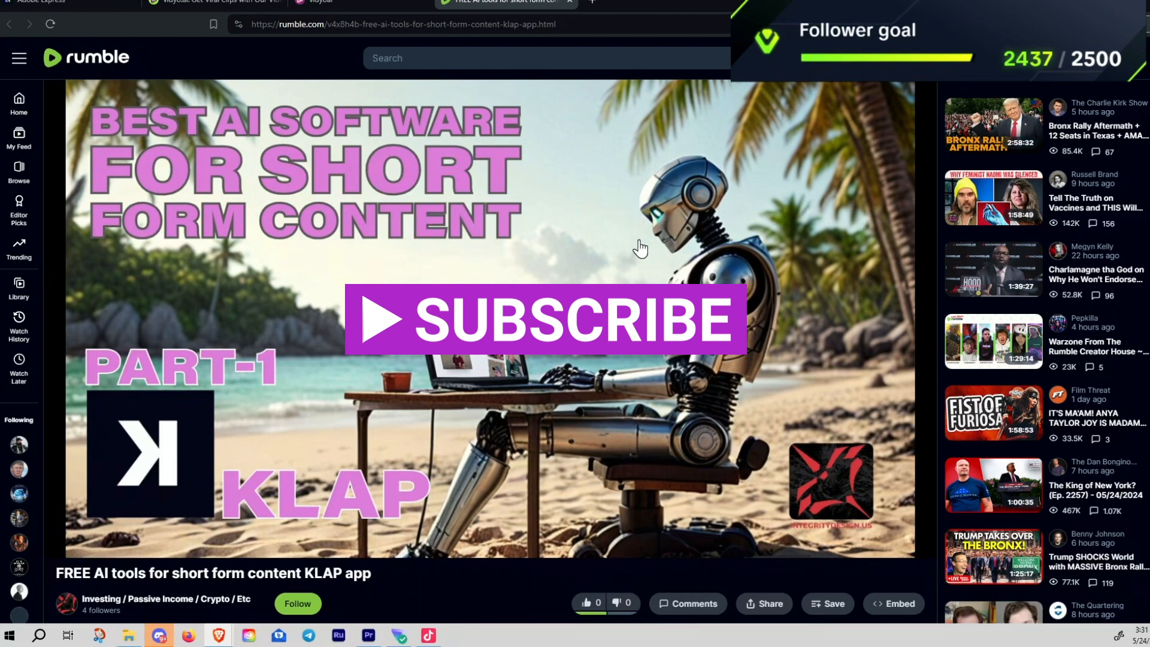
pyautogui.scroll(-6, 702, 259)
pyautogui.scroll(6, 685, 270)
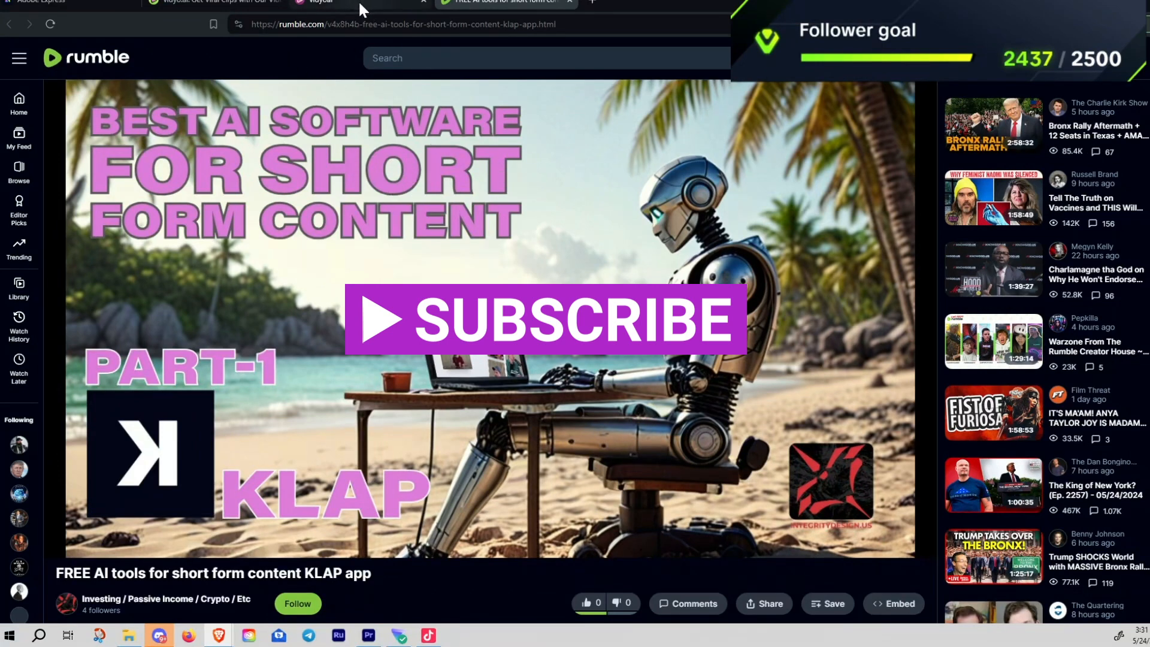
pyautogui.scroll(-7, 422, 155)
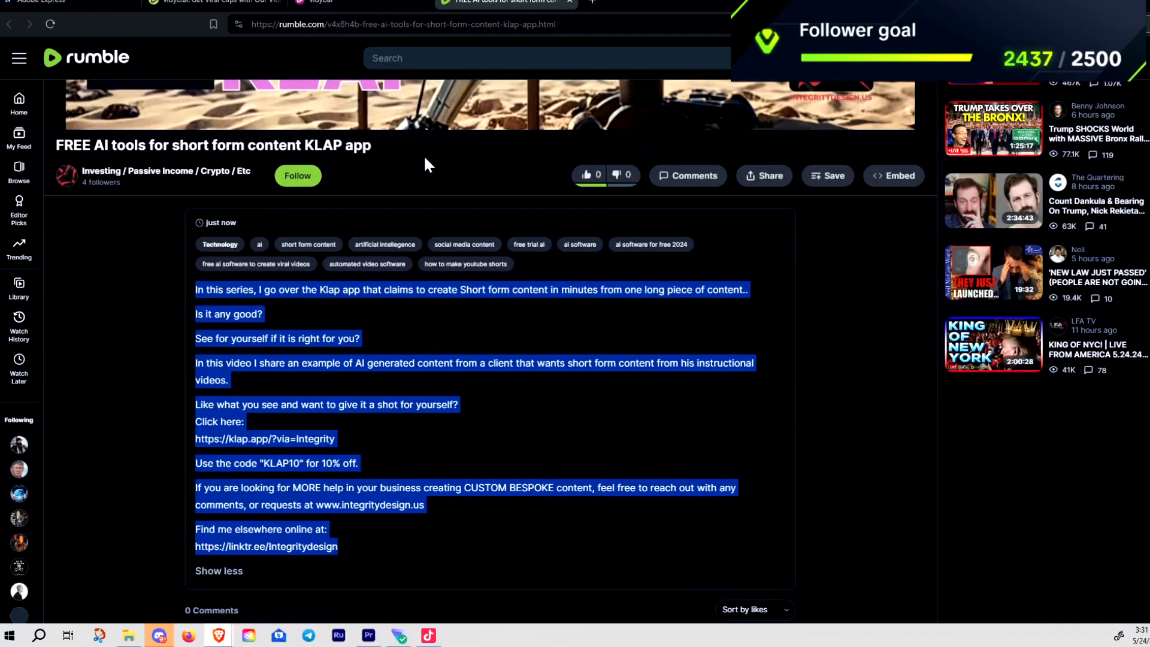
pyautogui.scroll(-3, 422, 155)
pyautogui.click(376, 332)
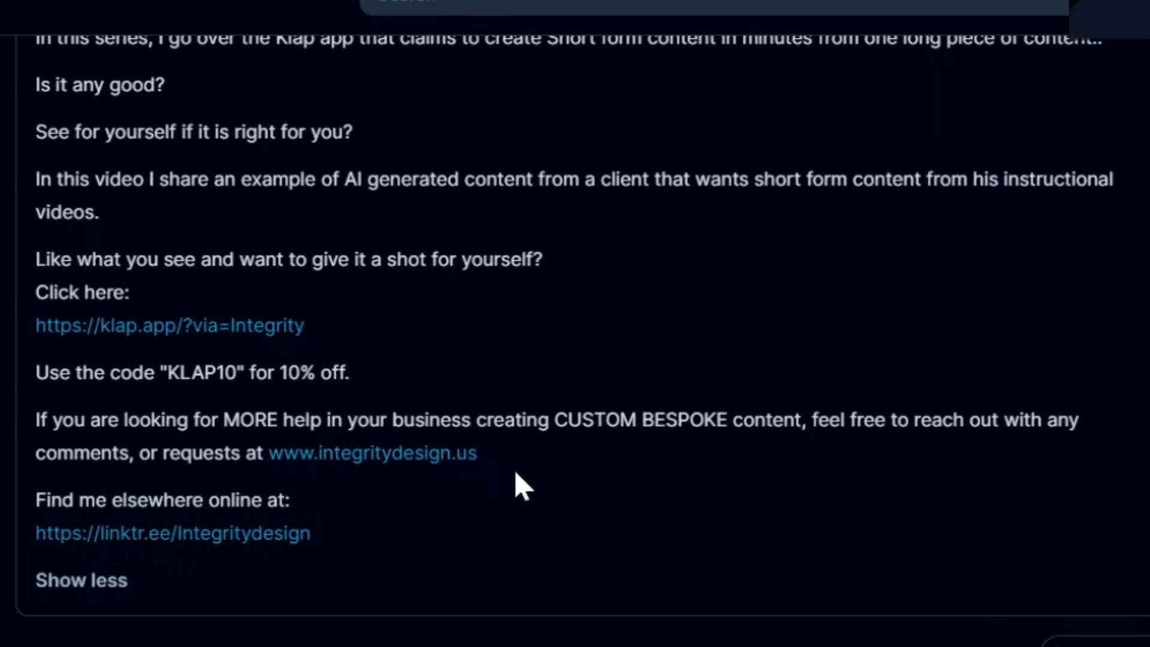
# Step: Highlight the discount code KLAP10 in the video description, clear the selection and return towards the video
pyautogui.scroll(2, 376, 492)
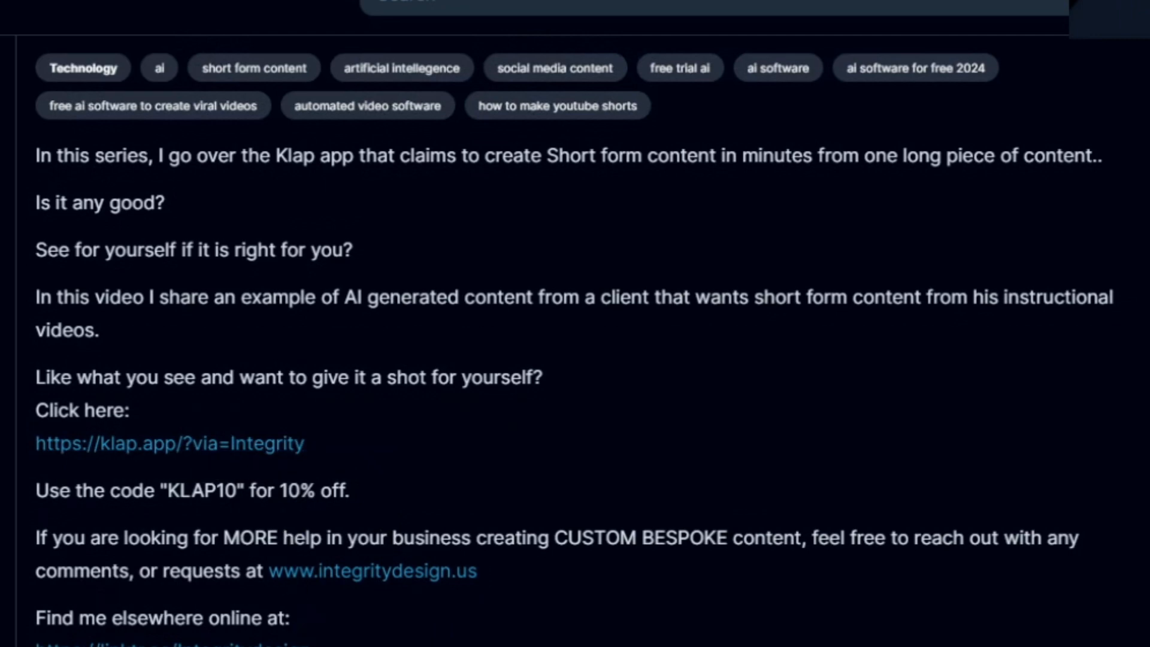
pyautogui.moveTo(159, 490); pyautogui.dragTo(257, 490)
pyautogui.click(487, 488)
pyautogui.scroll(10, 519, 403)
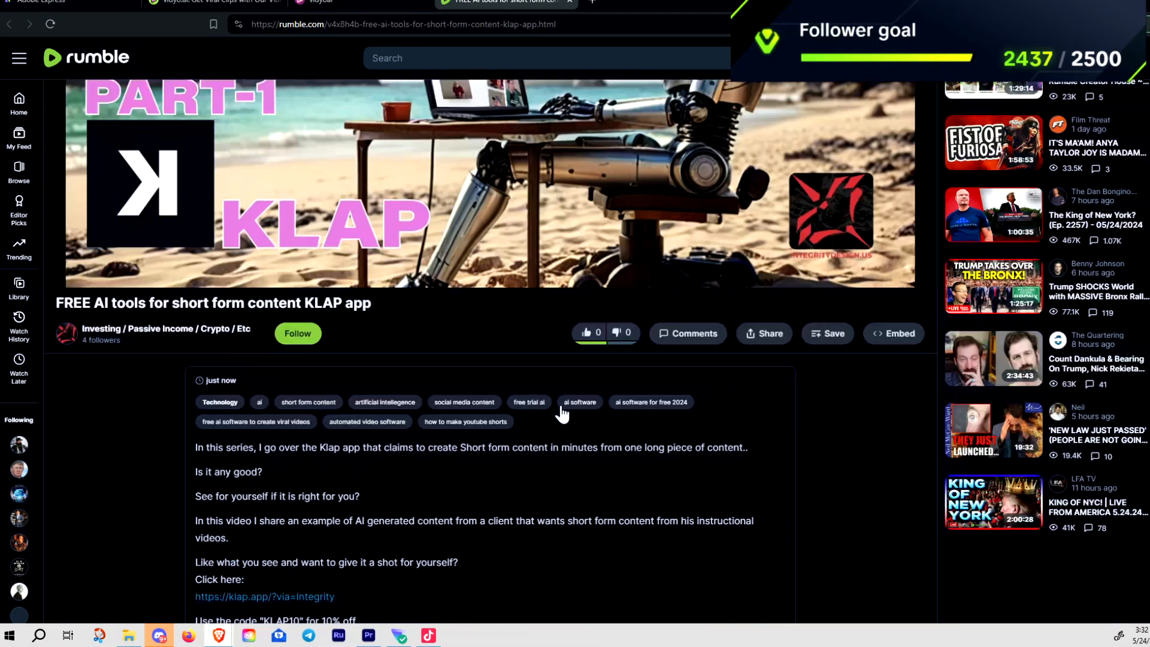